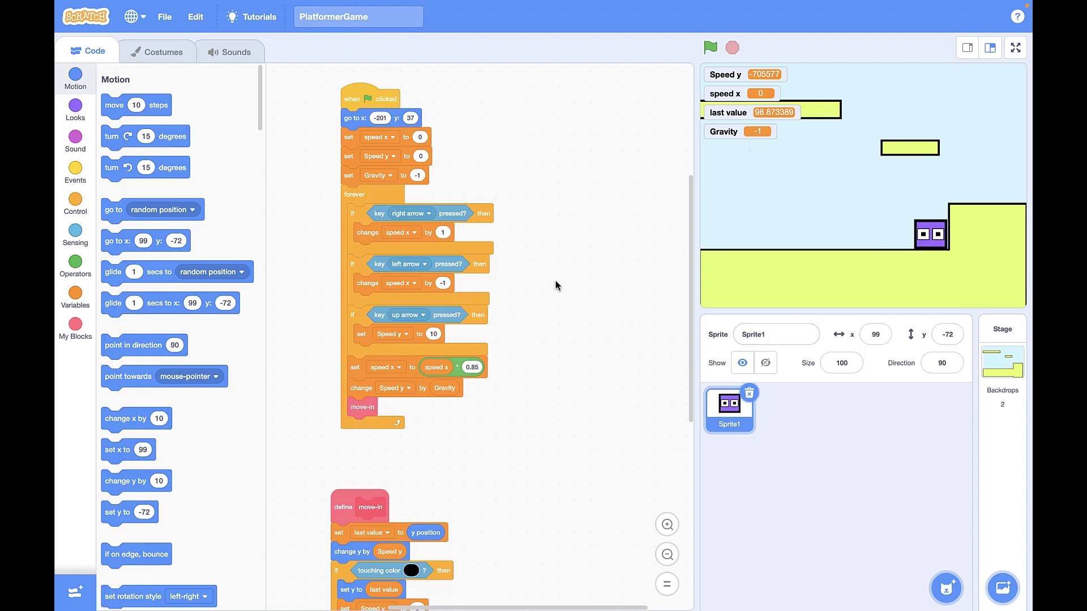
# Hide the Gravity, last value, speed x and Speed y monitors from the stage and start the game
pyautogui.hscroll(2, 543, 277)
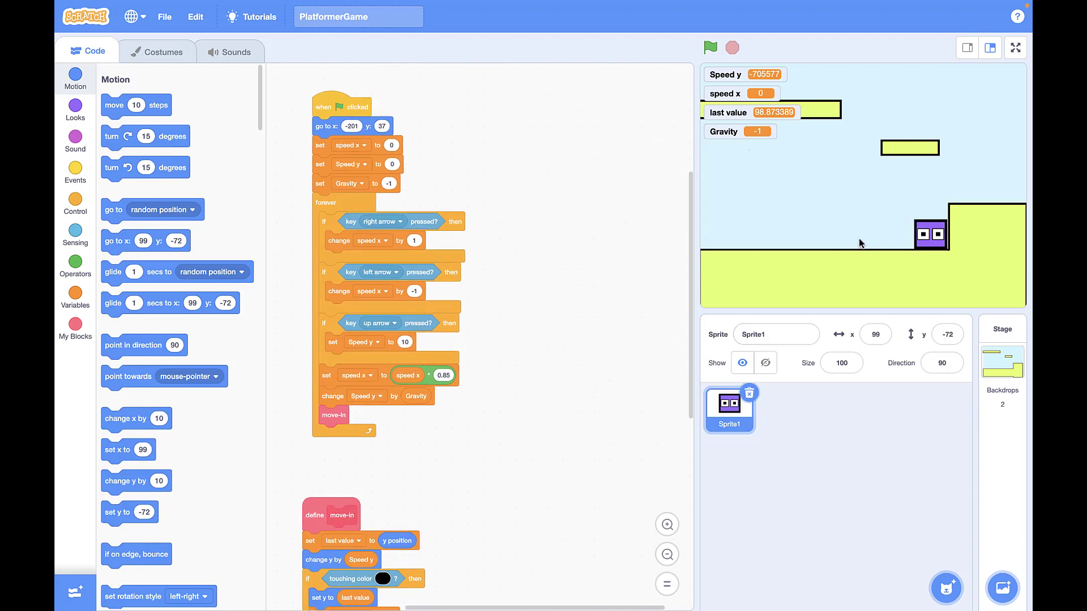
pyautogui.click(75, 296)
pyautogui.click(107, 122)
pyautogui.click(107, 143)
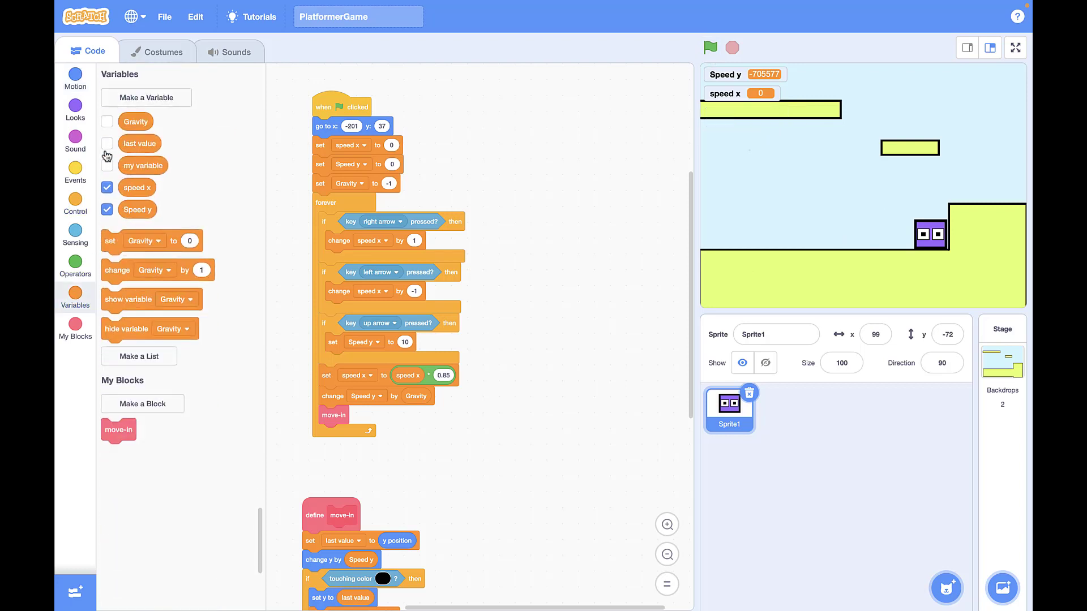
pyautogui.click(107, 187)
pyautogui.click(106, 209)
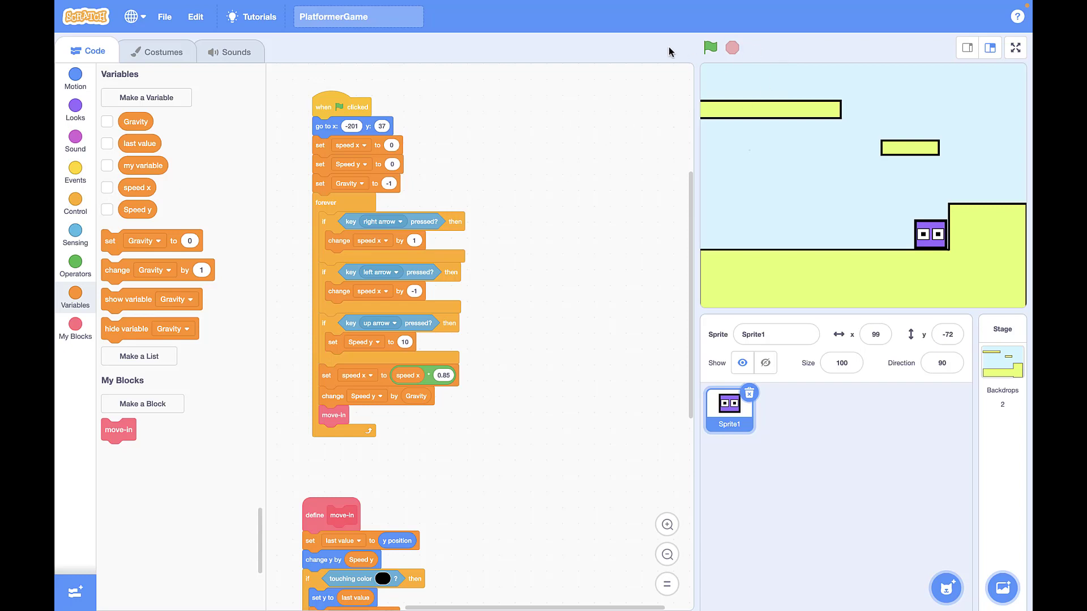
pyautogui.click(711, 49)
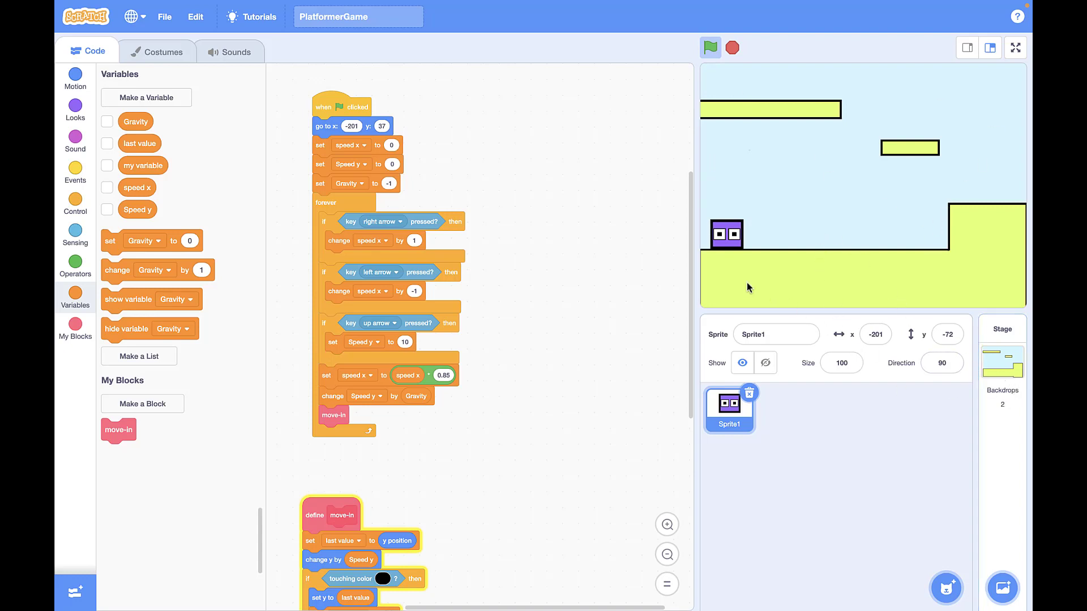
# Copy all the artwork of the Blue Sky 2 backdrop and paste it into a newly painted sprite
pyautogui.scroll(-5, 576, 405)
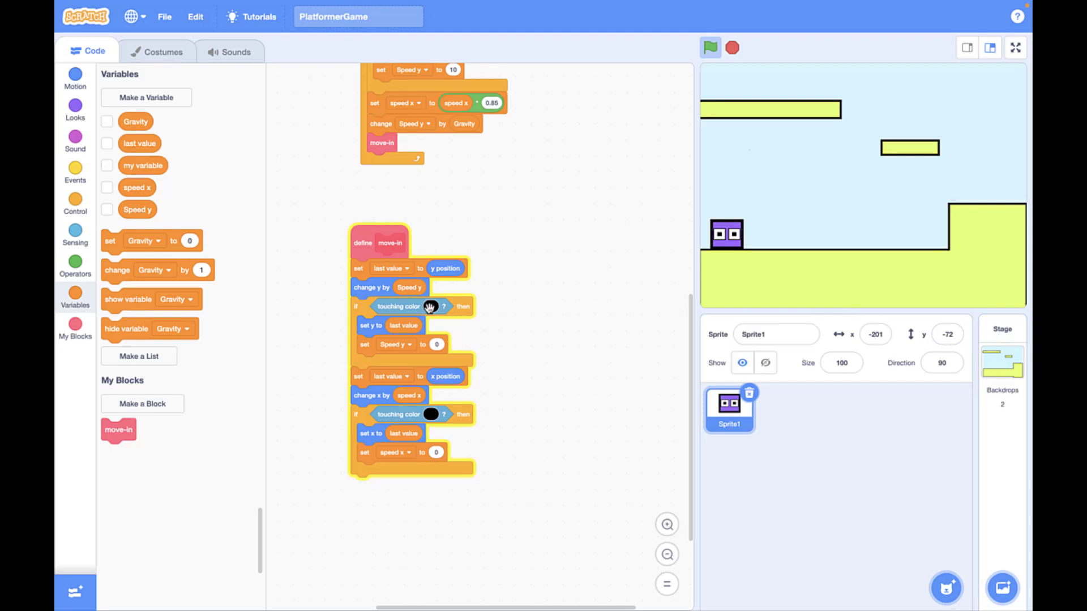
pyautogui.click(1000, 358)
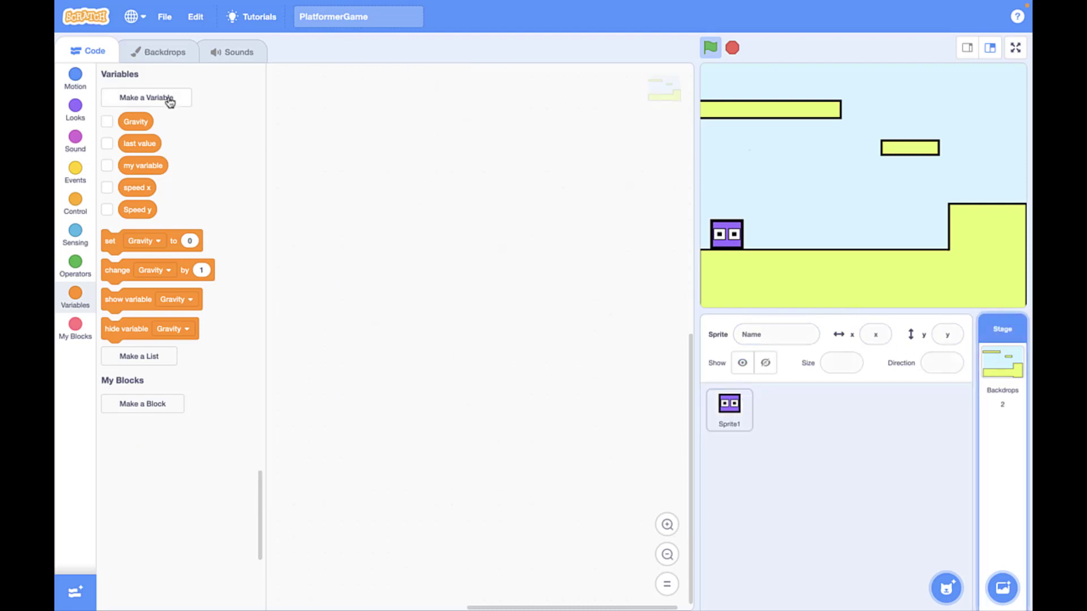
pyautogui.click(151, 54)
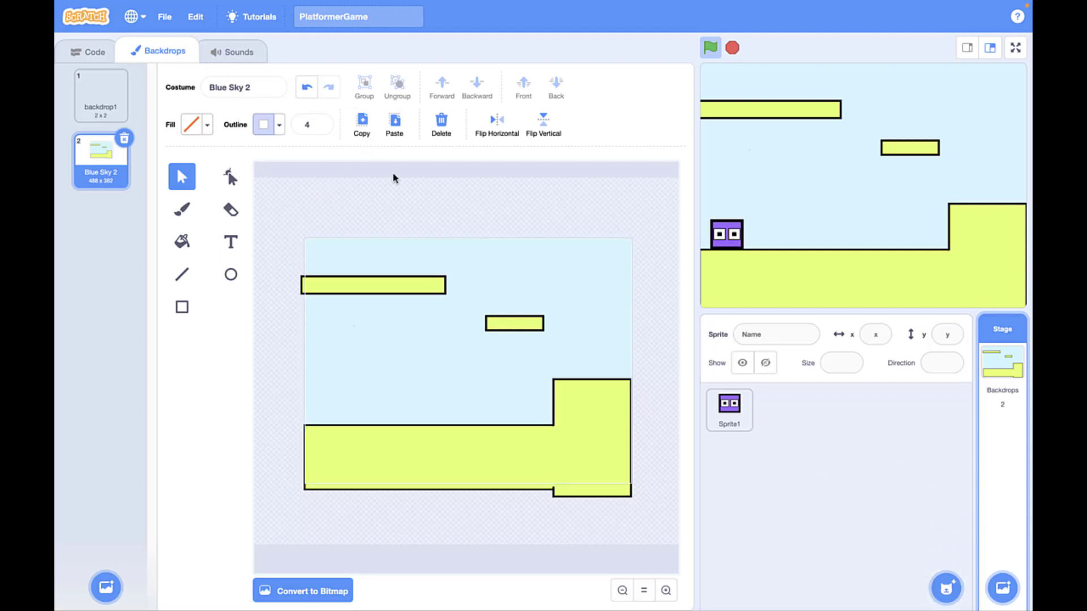
pyautogui.moveTo(946, 586)
pyautogui.click(946, 540)
pyautogui.click(395, 134)
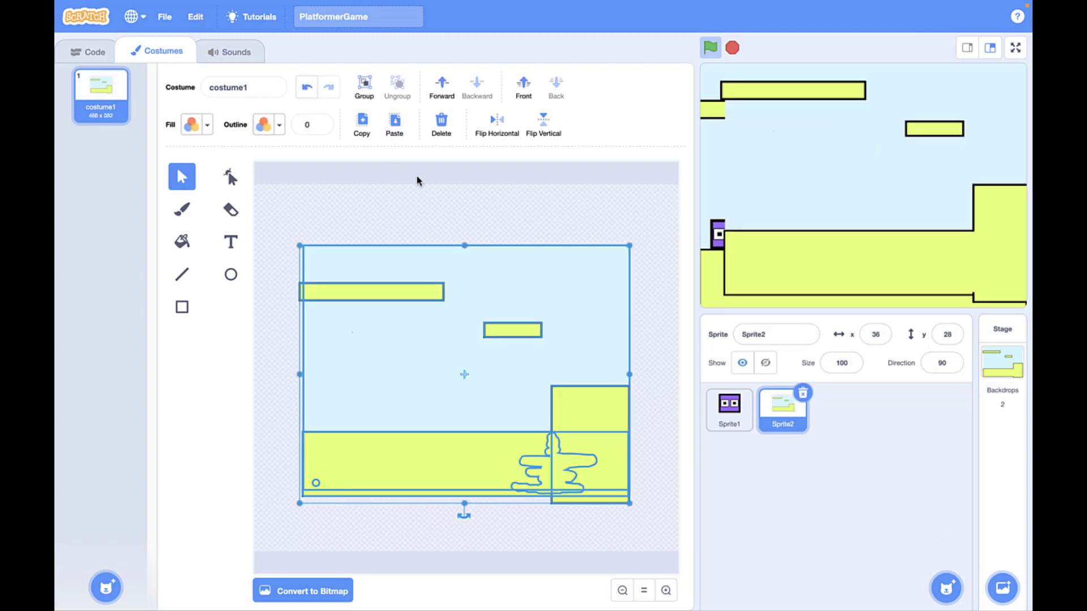
# Delete the stray scribble shape covering the ground and raised block in Sprite2's costume
pyautogui.click(668, 407)
pyautogui.click(560, 463)
pyautogui.moveTo(560, 463)
pyautogui.mouseDown()
pyautogui.moveTo(471, 463)
pyautogui.moveTo(548, 456)
pyautogui.mouseUp()
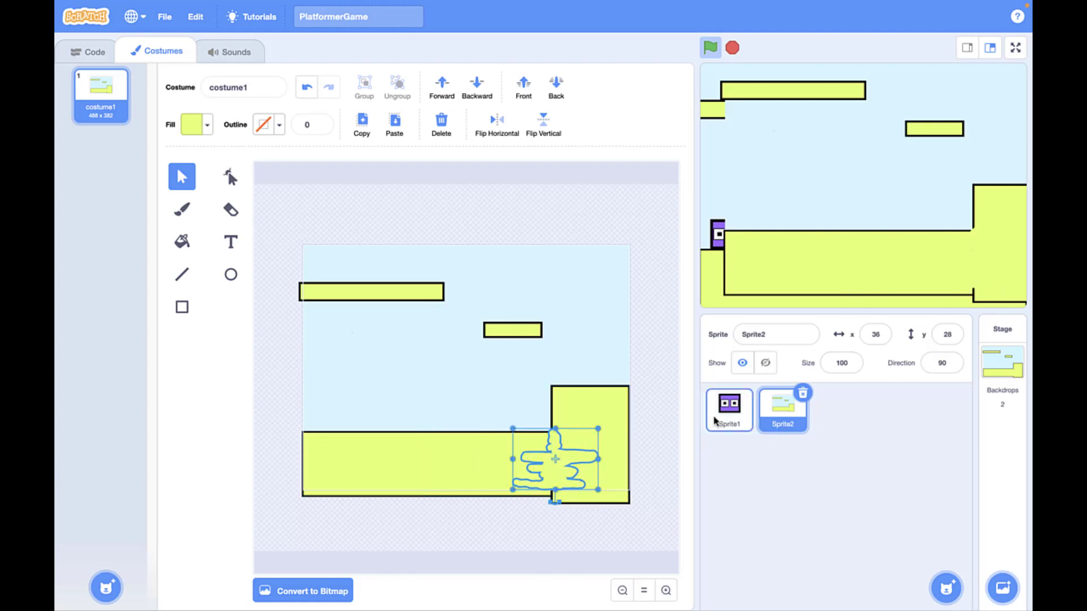
pyautogui.press('Delete')
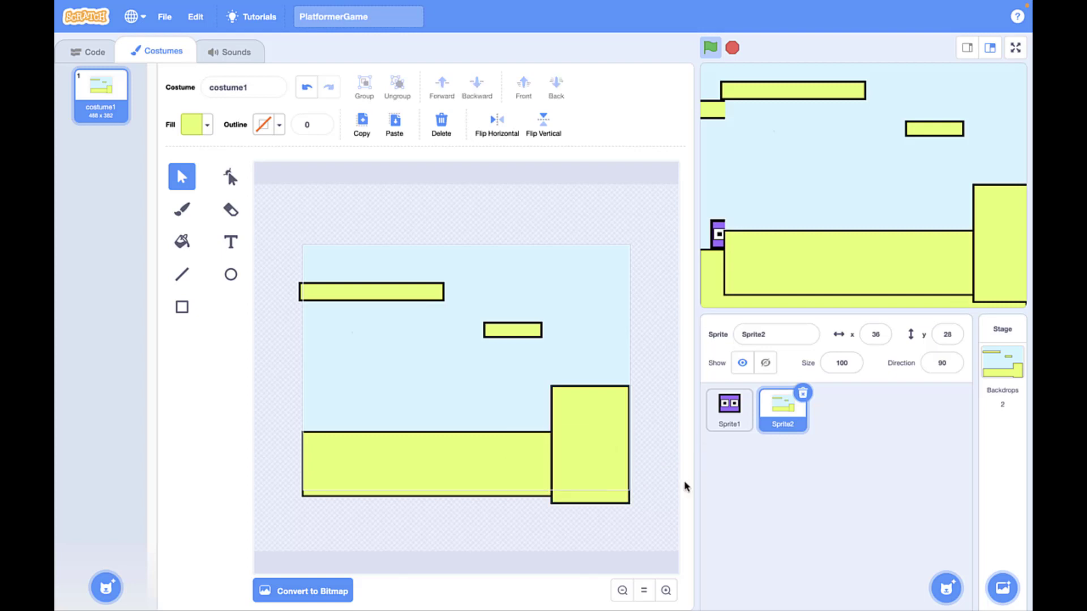
# Switch the stage to the blank backdrop1
pyautogui.click(988, 374)
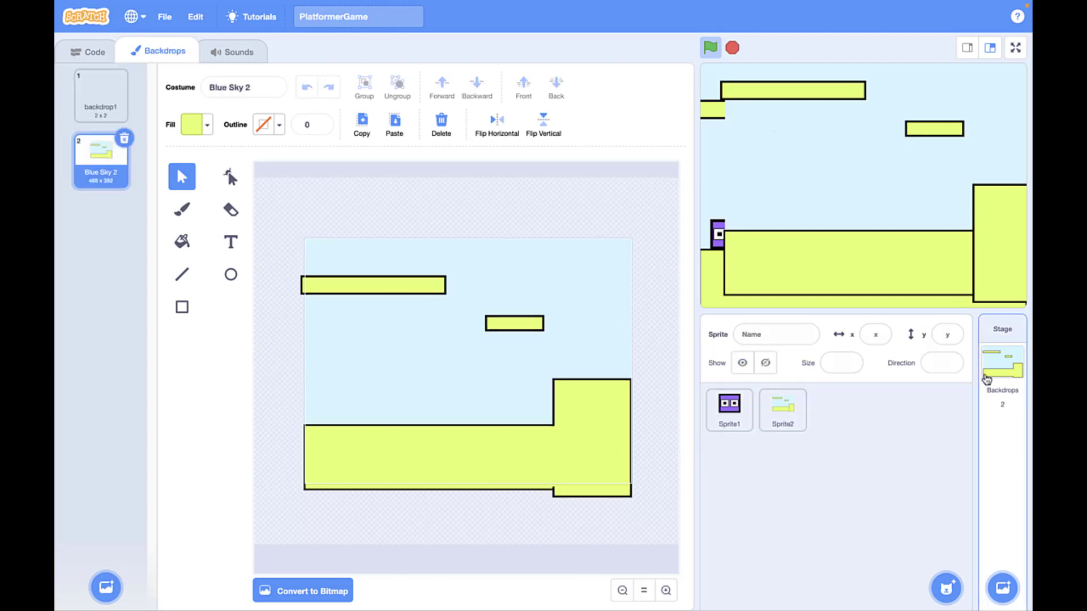
pyautogui.click(87, 94)
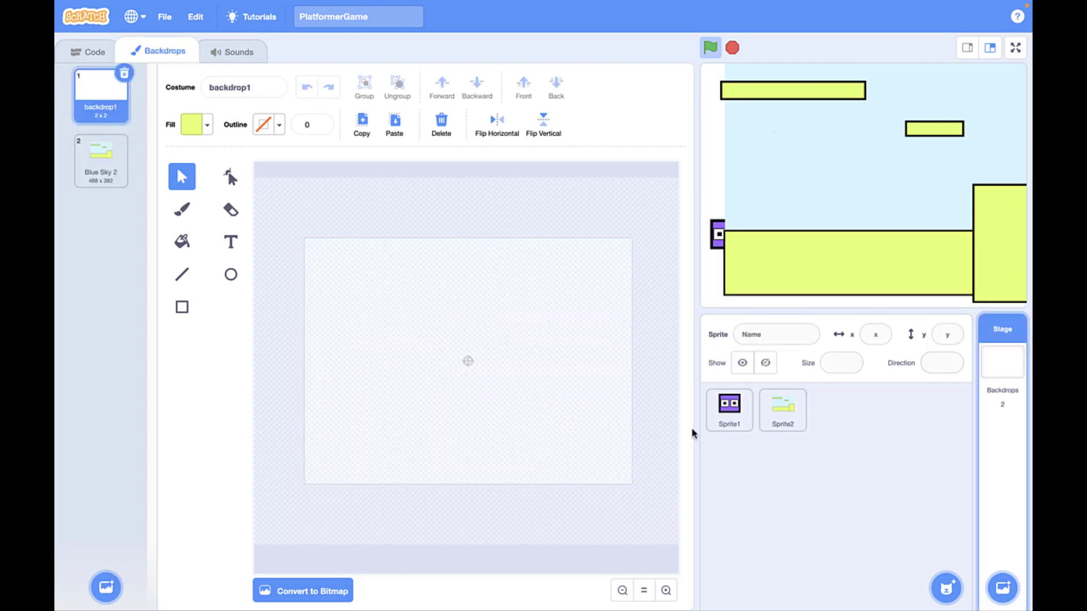
# Remove the black outlines from the raised block and the long ground rectangle in Sprite2's costume
pyautogui.click(783, 408)
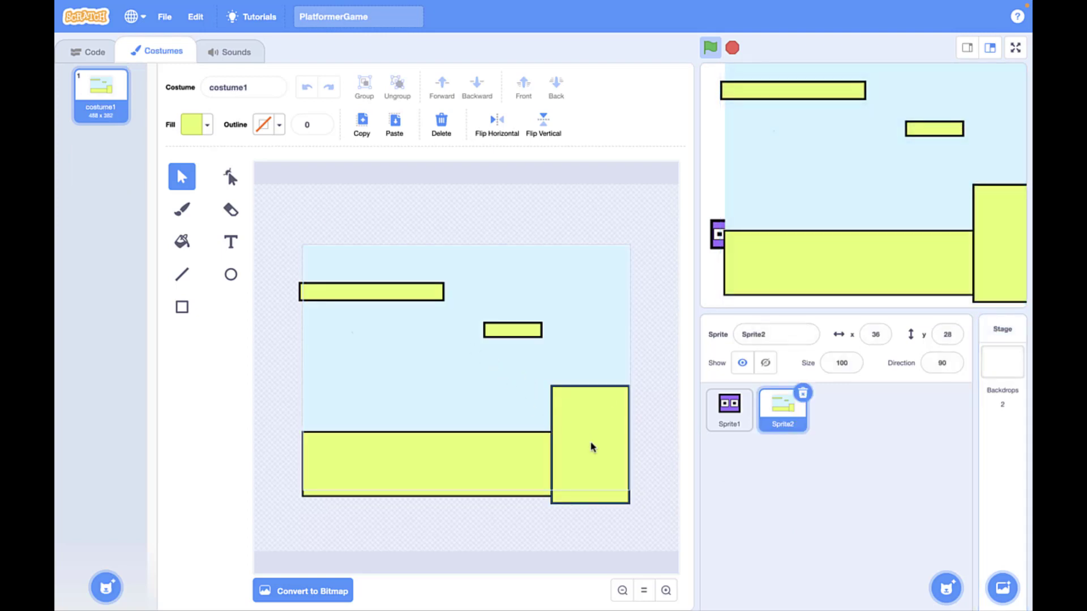
pyautogui.click(592, 447)
pyautogui.click(279, 125)
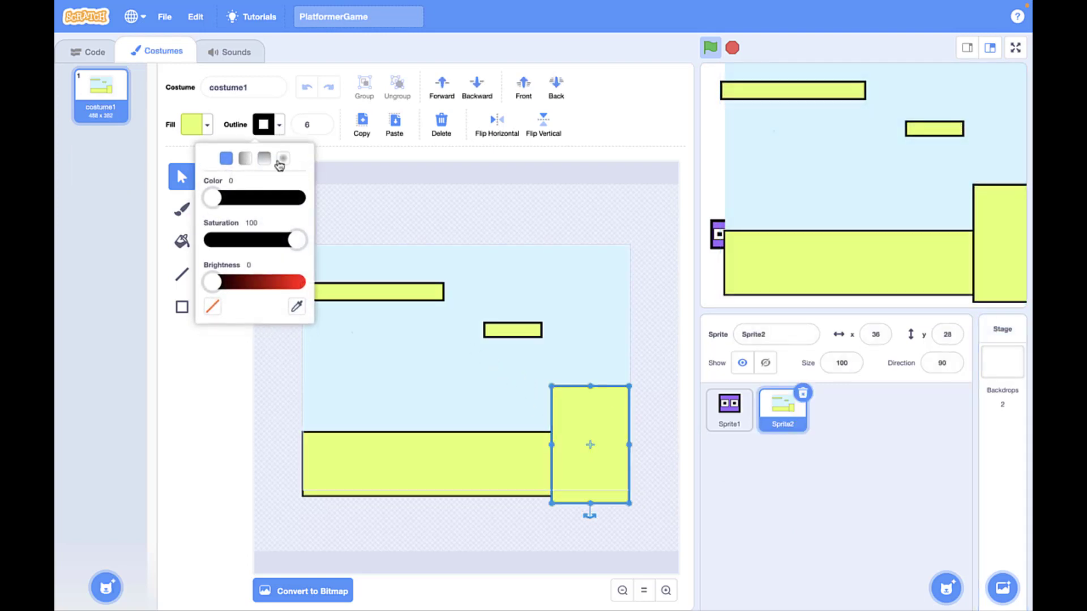
pyautogui.click(212, 306)
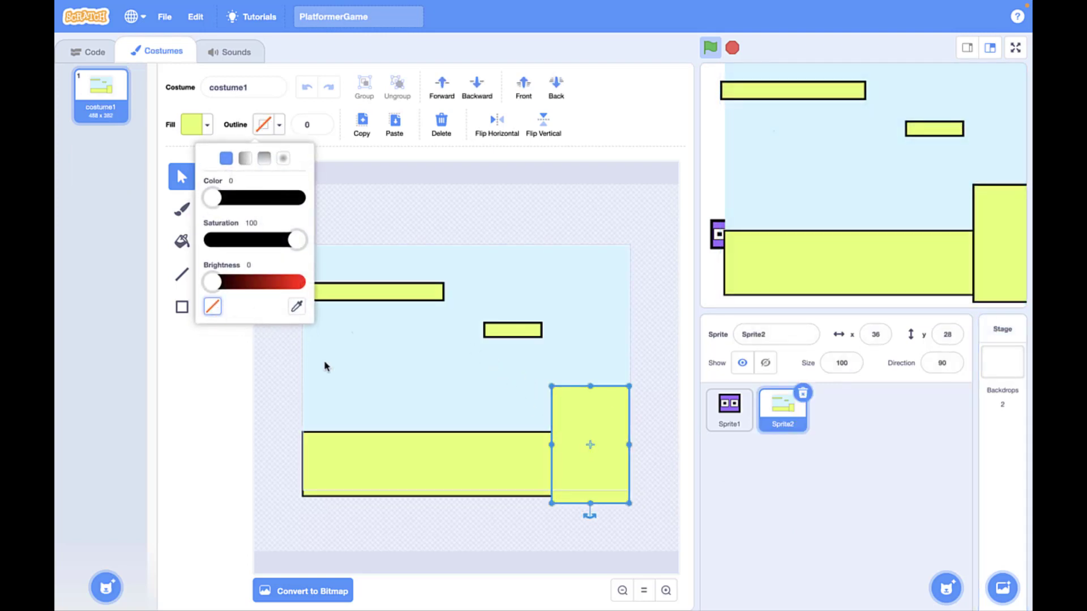
pyautogui.click(653, 388)
pyautogui.click(531, 454)
pyautogui.click(281, 128)
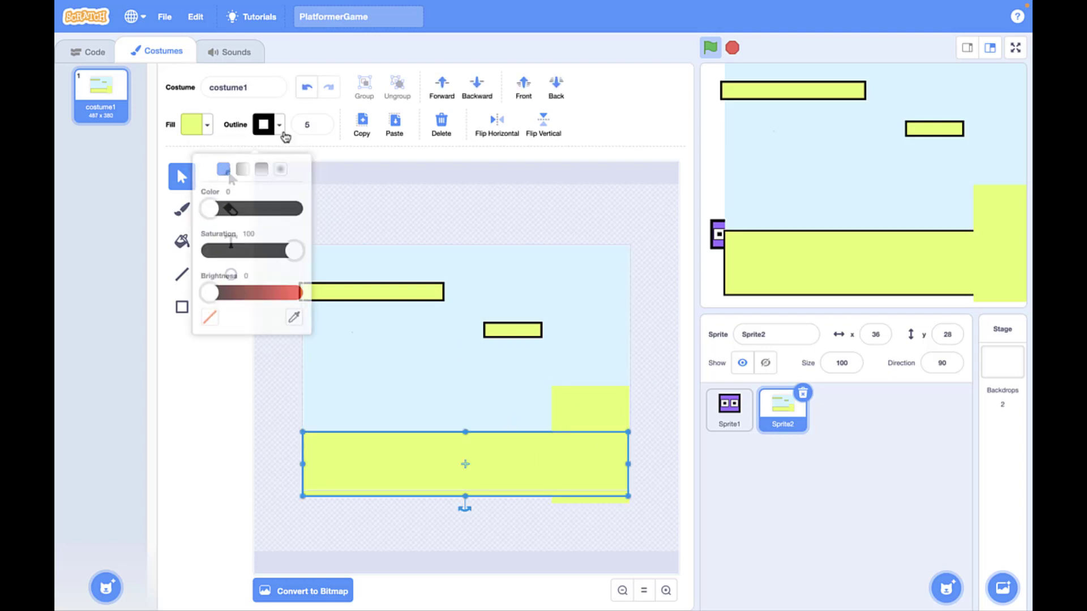
pyautogui.click(210, 308)
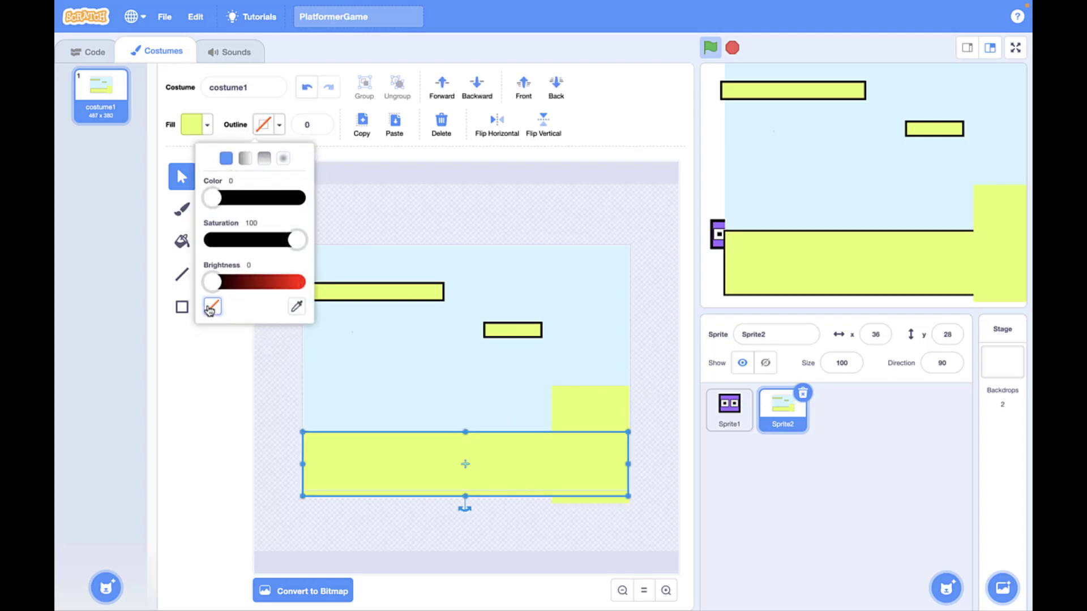
pyautogui.click(641, 228)
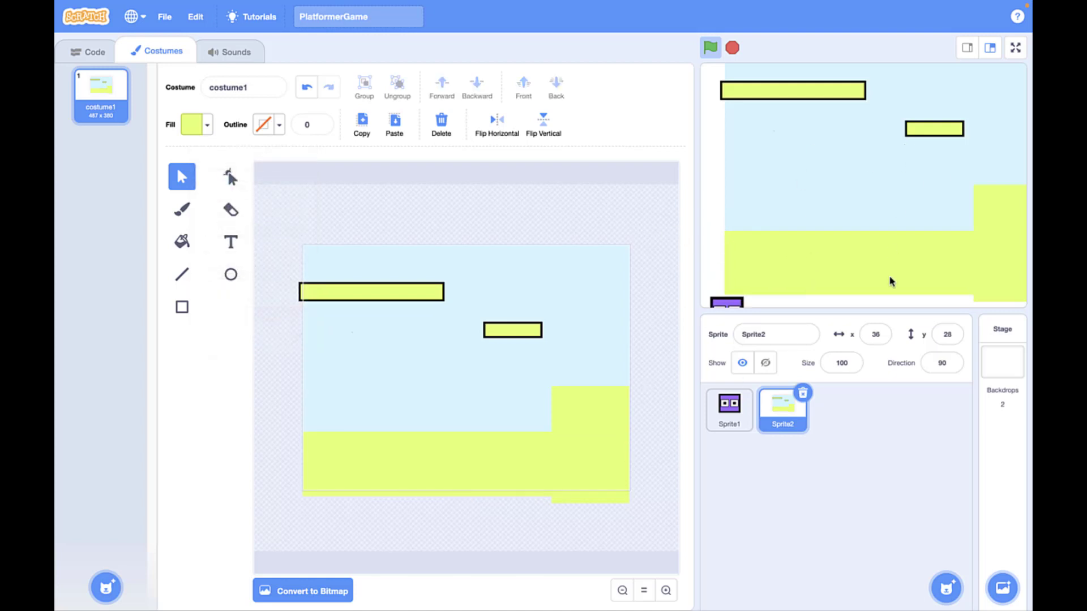
# Position Sprite2 at x 0, y 0 on the stage
pyautogui.click(867, 334)
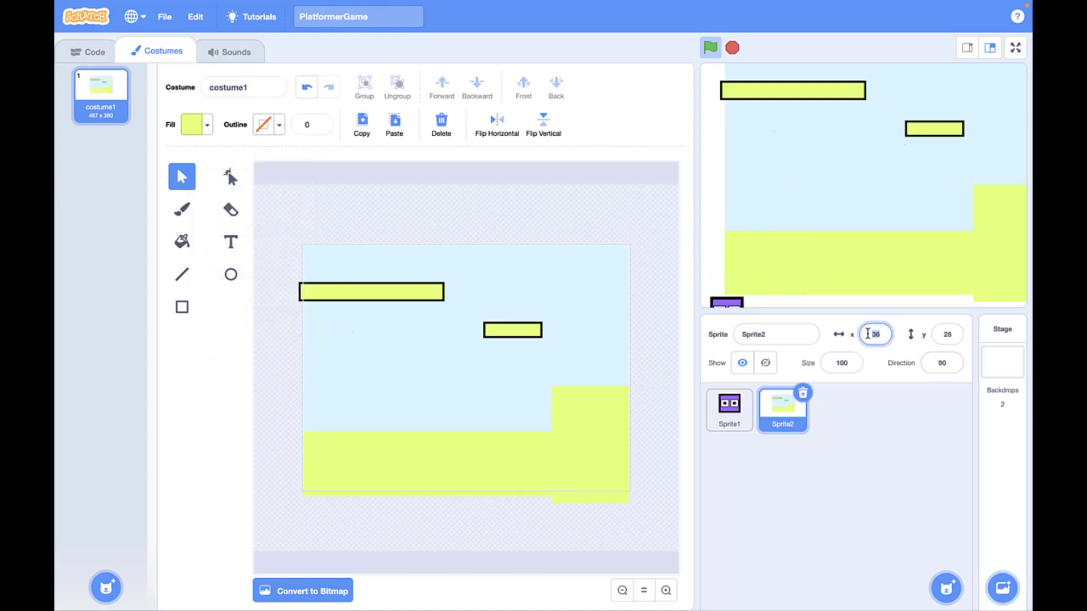
pyautogui.write('0')
pyautogui.press('Tab')
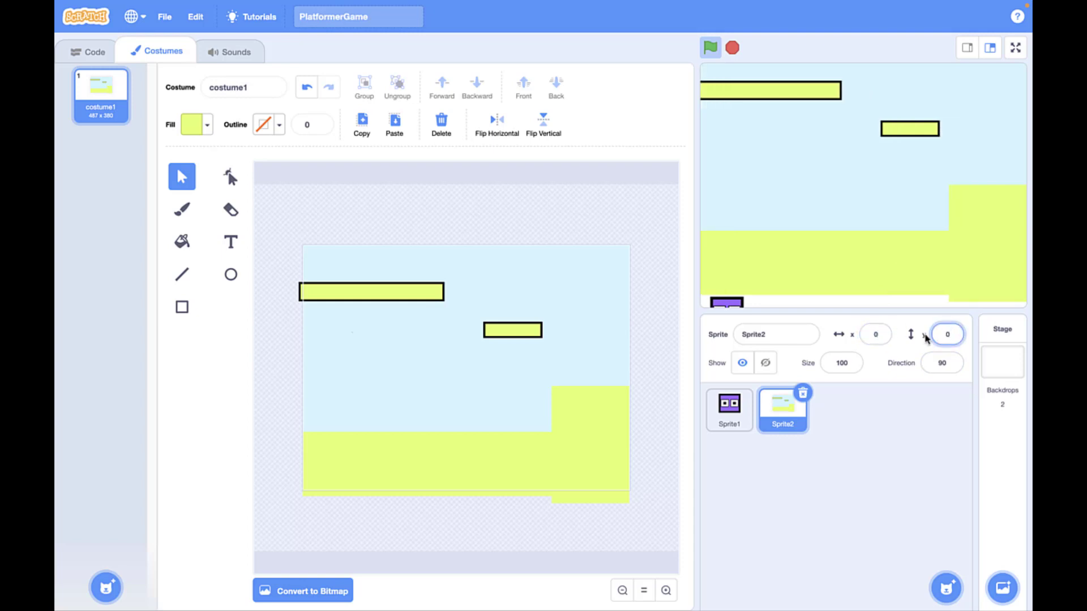
pyautogui.press('Return')
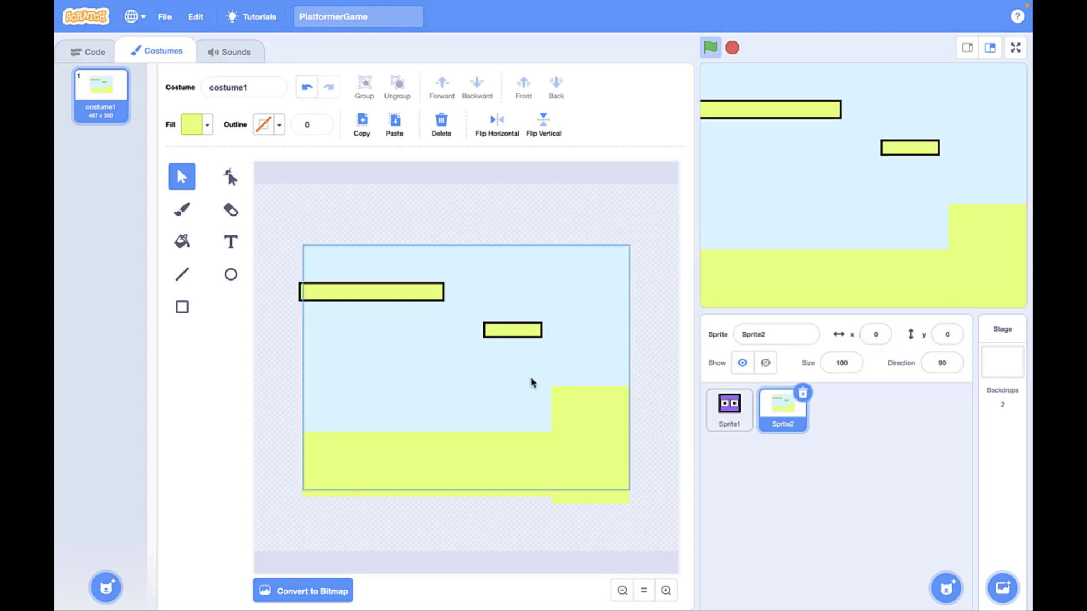
# Draw a flat rectangle without outline on the middle of the ground, filled blue with color 62, saturation 60 and brightness 100
pyautogui.click(589, 405)
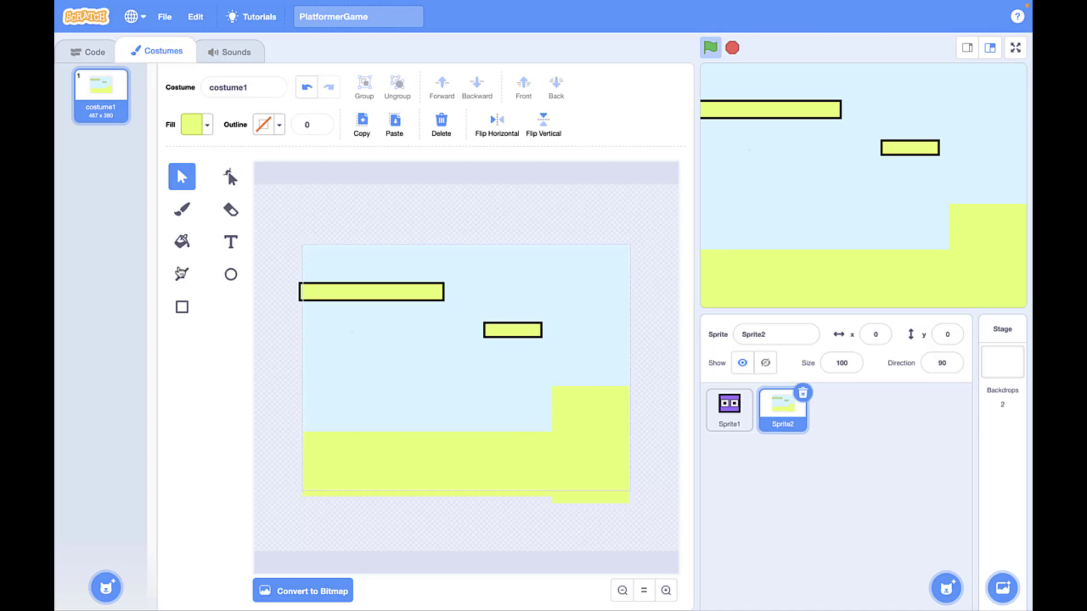
pyautogui.click(182, 306)
pyautogui.click(204, 138)
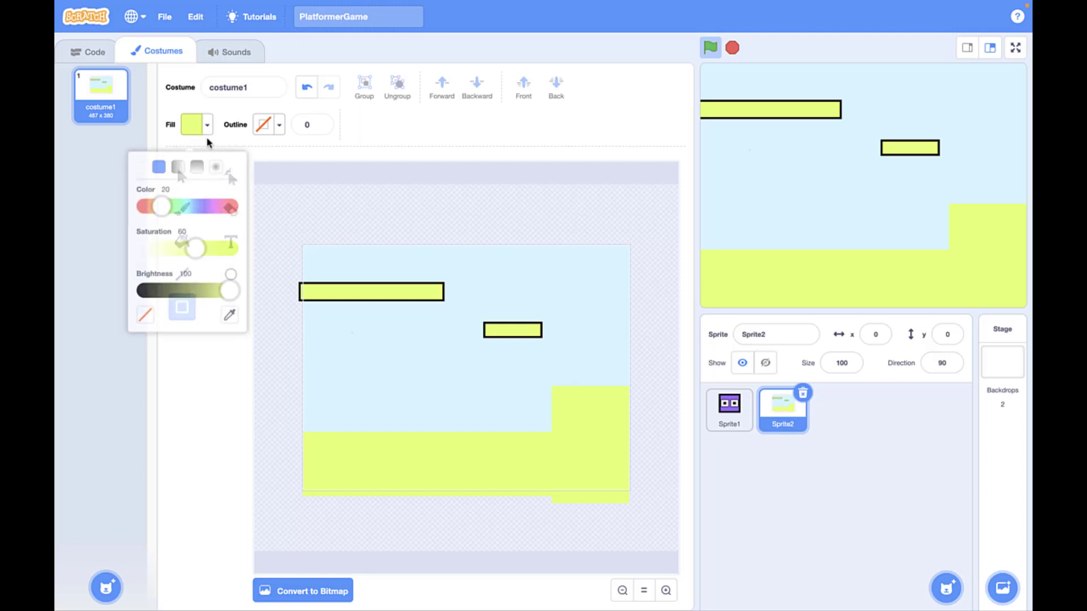
pyautogui.moveTo(168, 201); pyautogui.dragTo(205, 201)
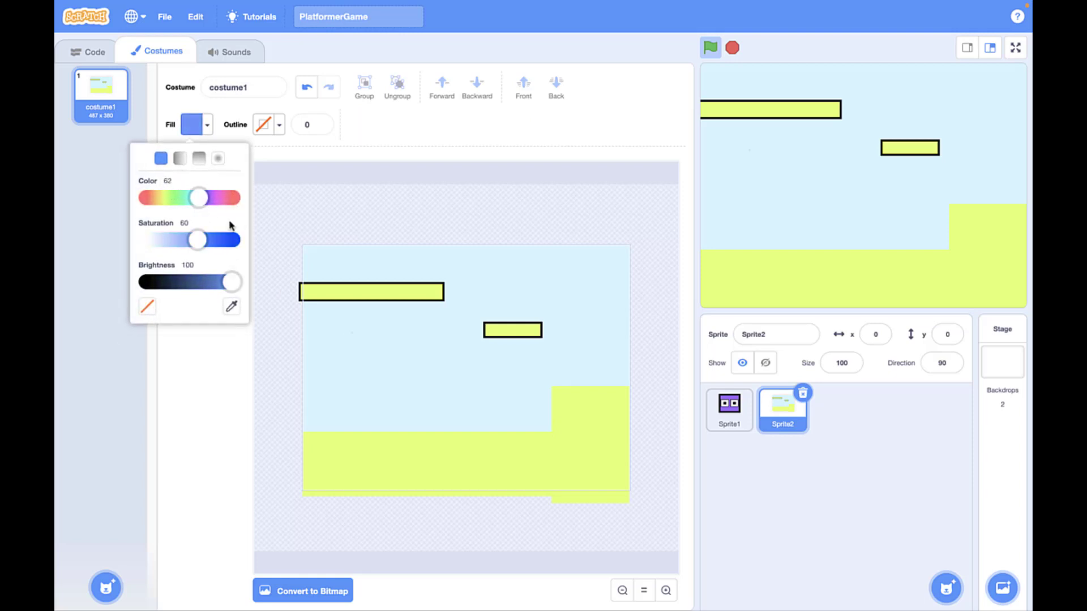
pyautogui.moveTo(394, 417); pyautogui.dragTo(460, 427)
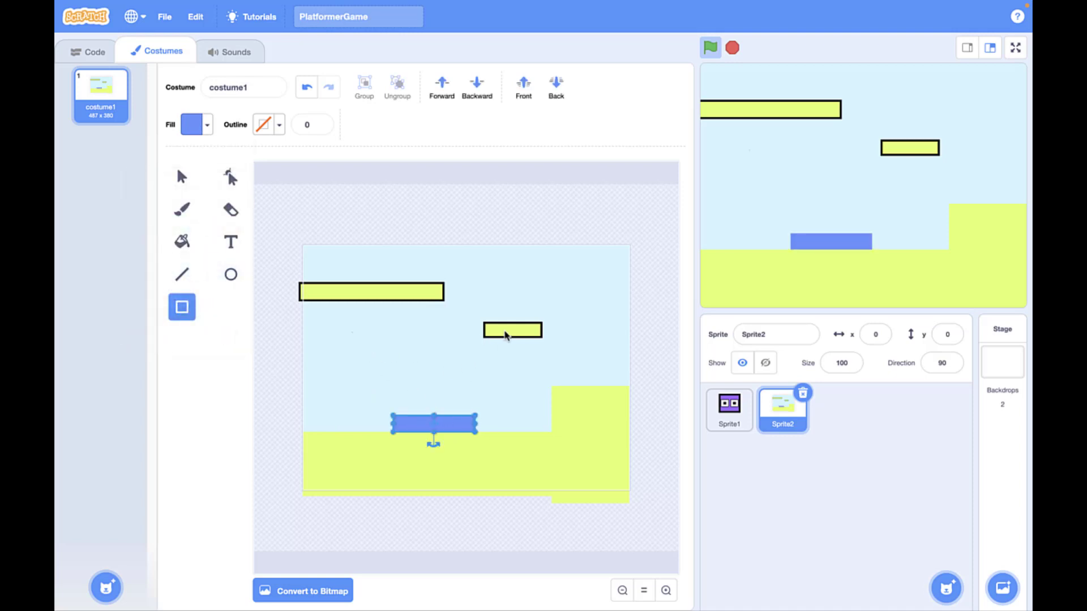
# Move the small floating platform sideways so it hangs partly over the raised ground block
pyautogui.click(183, 177)
pyautogui.moveTo(502, 330); pyautogui.dragTo(553, 333)
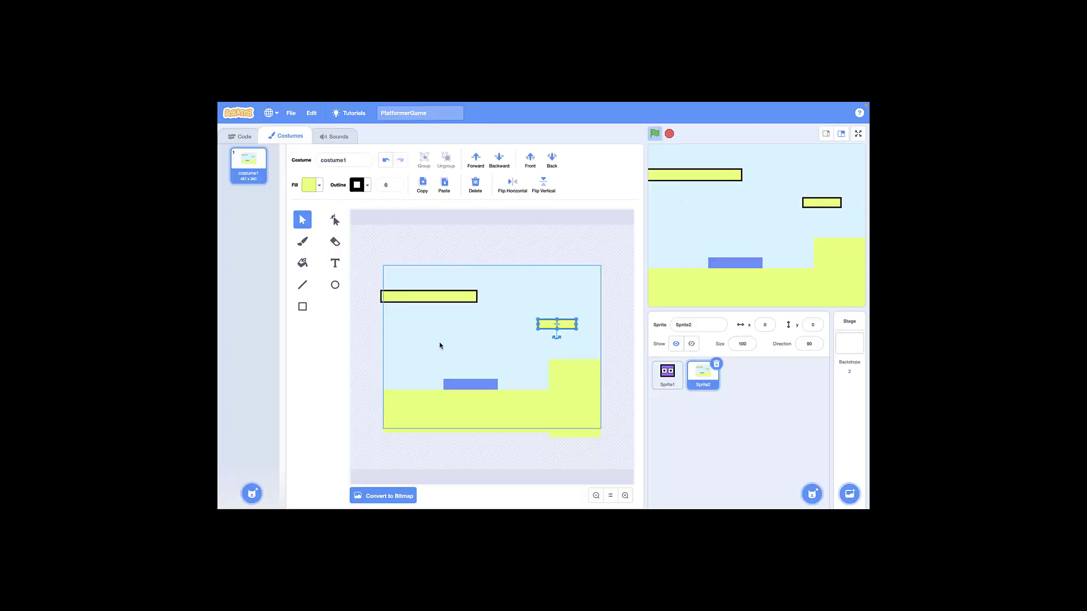
pyautogui.click(424, 333)
pyautogui.click(445, 387)
pyautogui.click(319, 186)
pyautogui.click(366, 233)
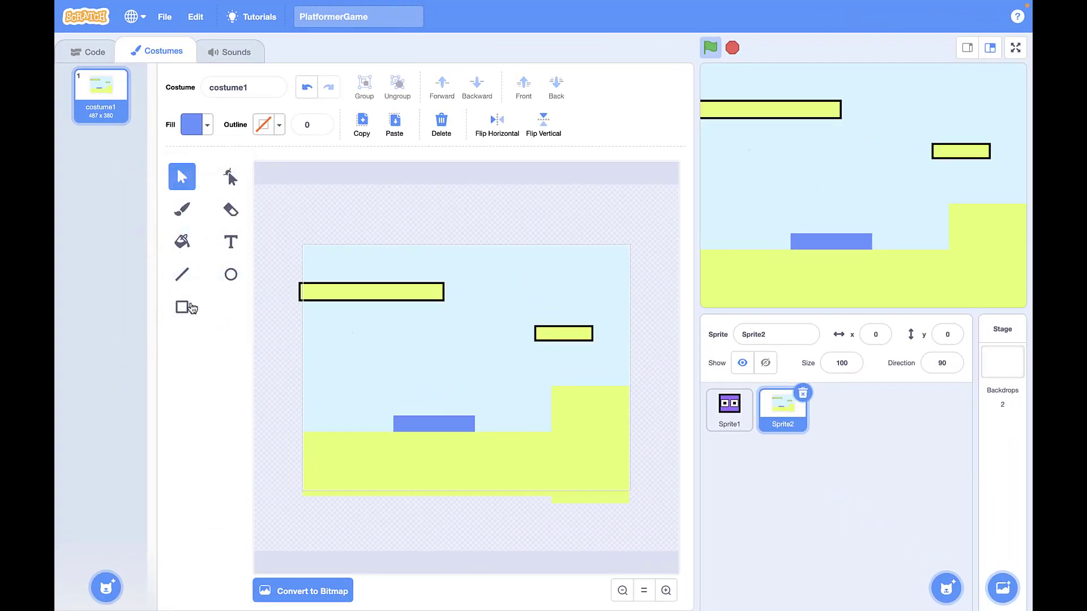
# Place a narrower copy of the blue rectangle centred on top of it and raise the copy's fill saturation to 80
pyautogui.click(418, 422)
pyautogui.click(360, 121)
pyautogui.click(394, 124)
pyautogui.moveTo(416, 423); pyautogui.dragTo(458, 410)
pyautogui.moveTo(438, 412); pyautogui.dragTo(471, 409)
pyautogui.moveTo(453, 409); pyautogui.dragTo(450, 411)
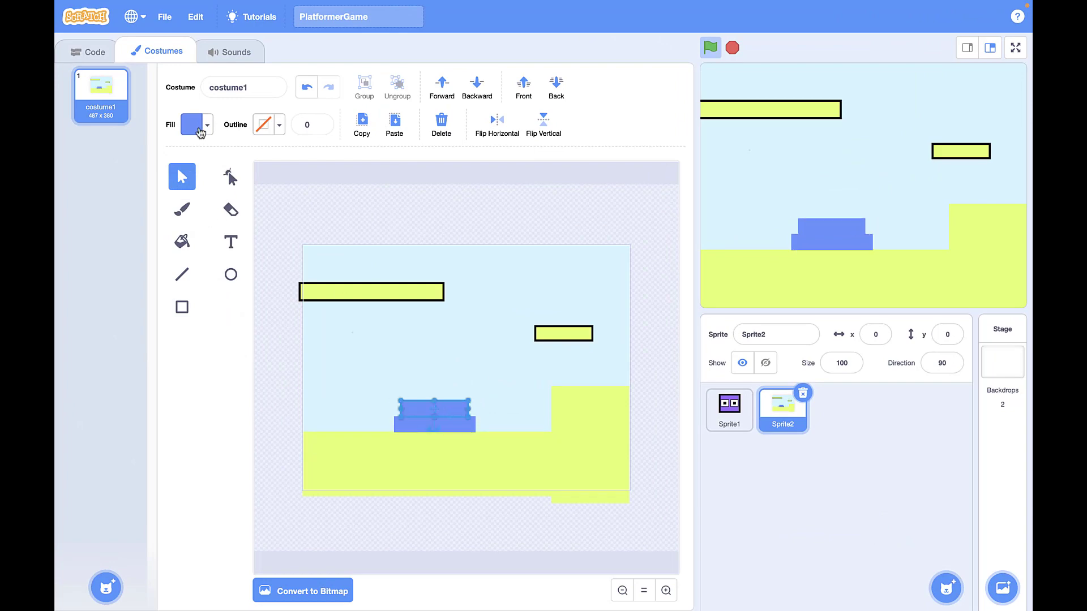
pyautogui.click(201, 133)
pyautogui.moveTo(204, 240); pyautogui.dragTo(223, 240)
pyautogui.click(271, 256)
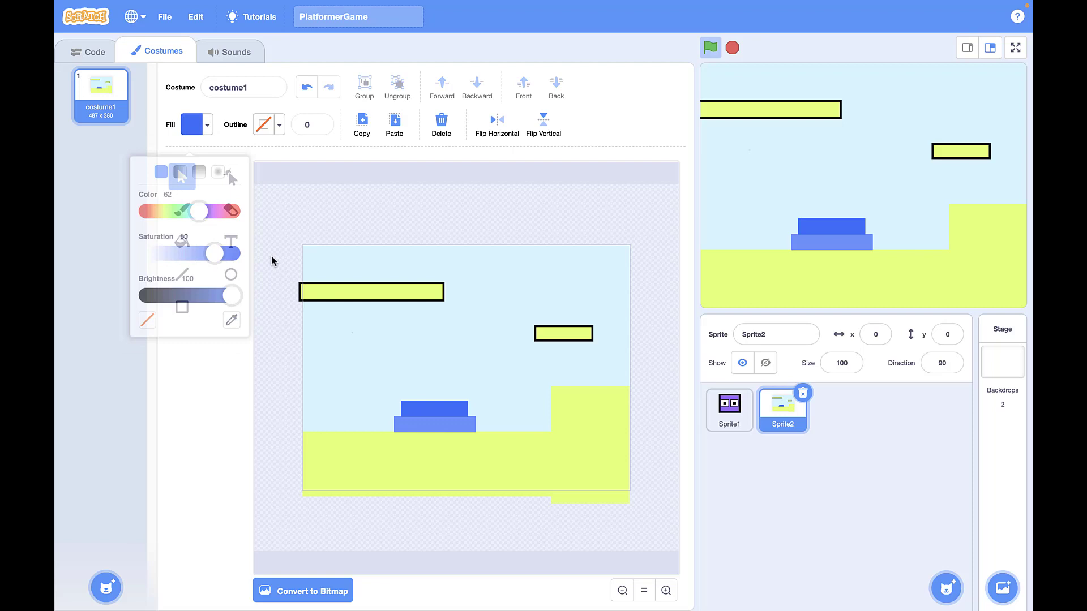
# Stack a still narrower copy of the second blue tier on top and give it a more saturated blue fill
pyautogui.click(423, 414)
pyautogui.click(363, 120)
pyautogui.click(395, 124)
pyautogui.moveTo(431, 411); pyautogui.dragTo(454, 391)
pyautogui.moveTo(441, 392); pyautogui.dragTo(450, 397)
pyautogui.click(208, 129)
pyautogui.moveTo(220, 238); pyautogui.dragTo(236, 238)
pyautogui.click(321, 235)
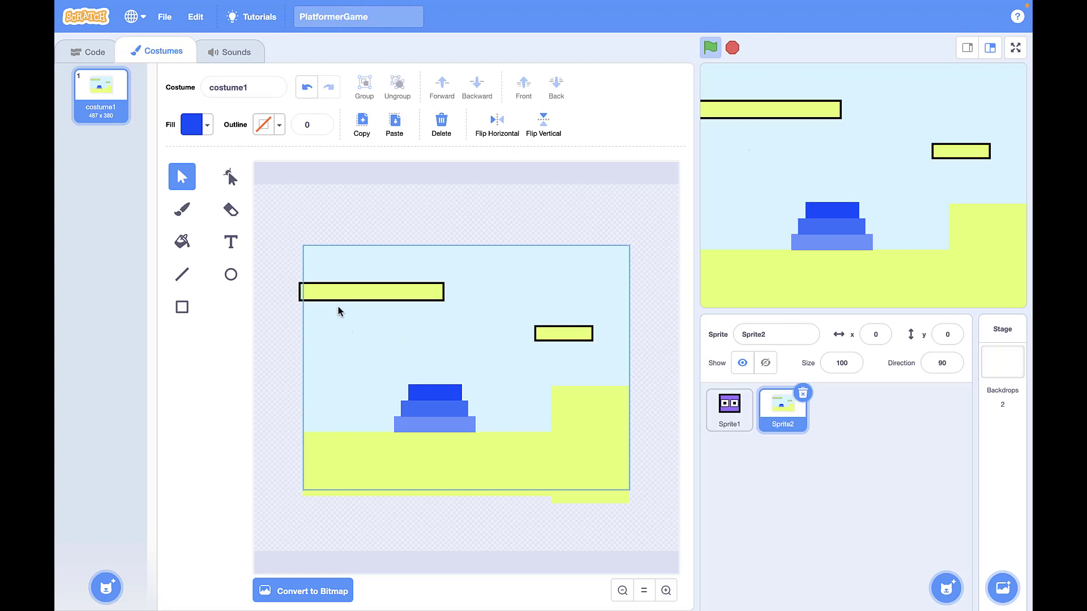
# Rename Sprite2 as Scene
pyautogui.click(485, 359)
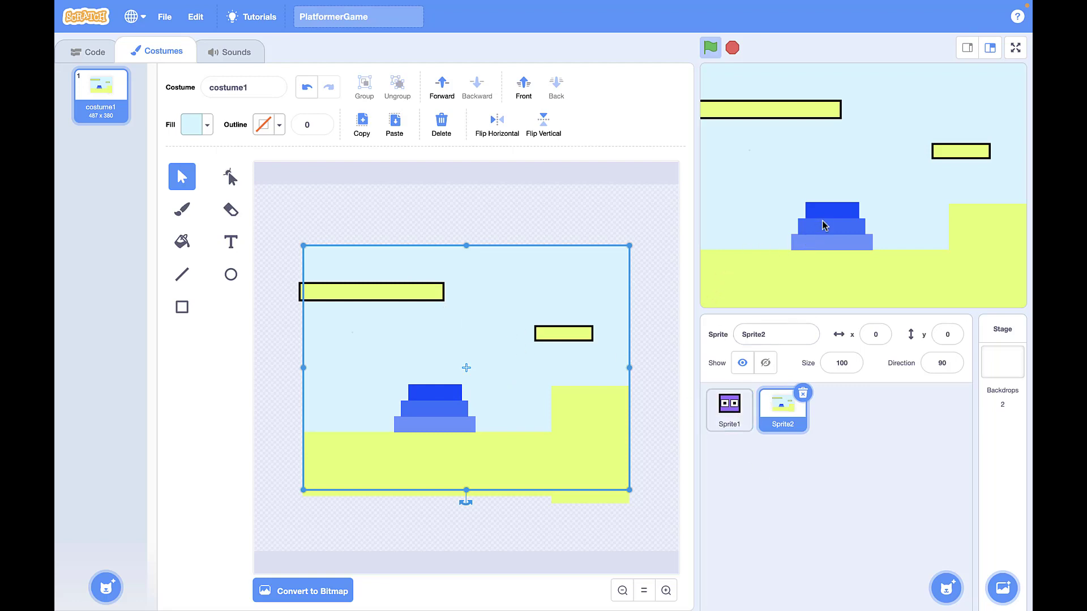
pyautogui.click(796, 334)
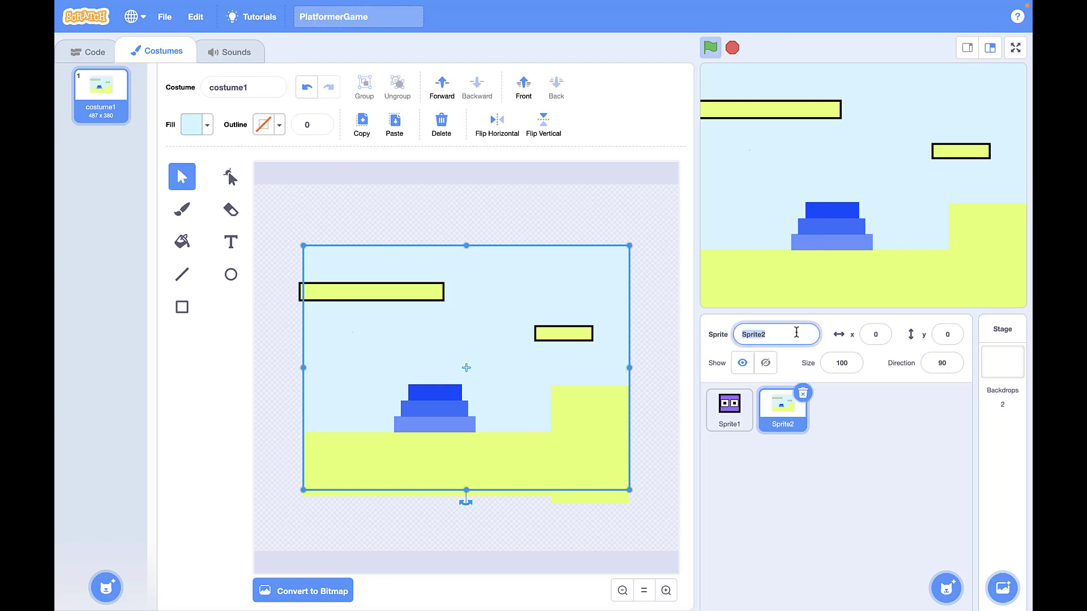
pyautogui.write('Scene')
pyautogui.click(674, 190)
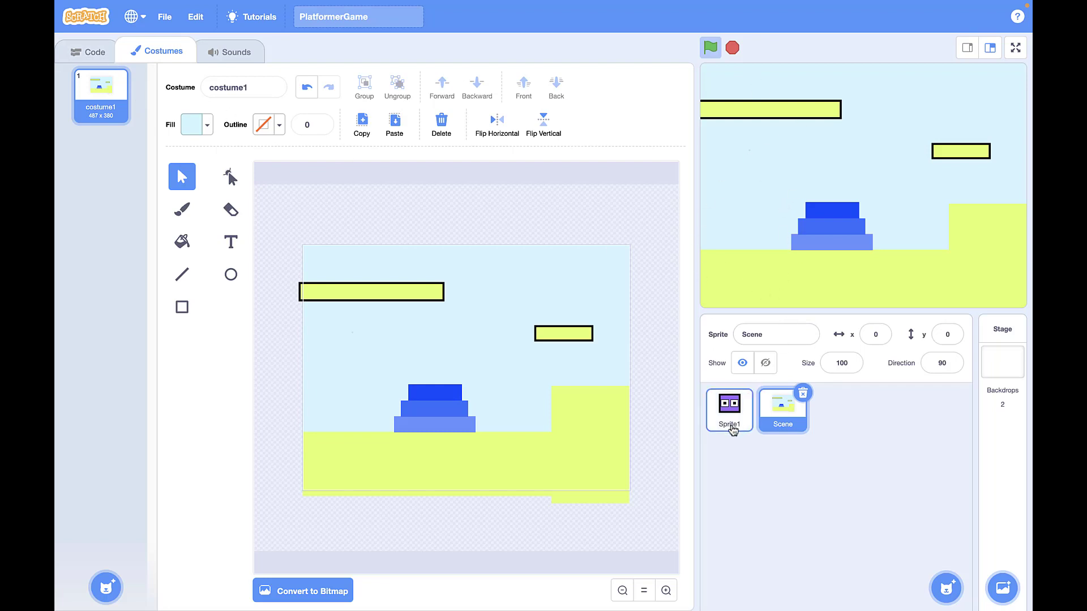
# Add a "when green flag clicked" block to the Scene sprite's empty code area
pyautogui.click(103, 57)
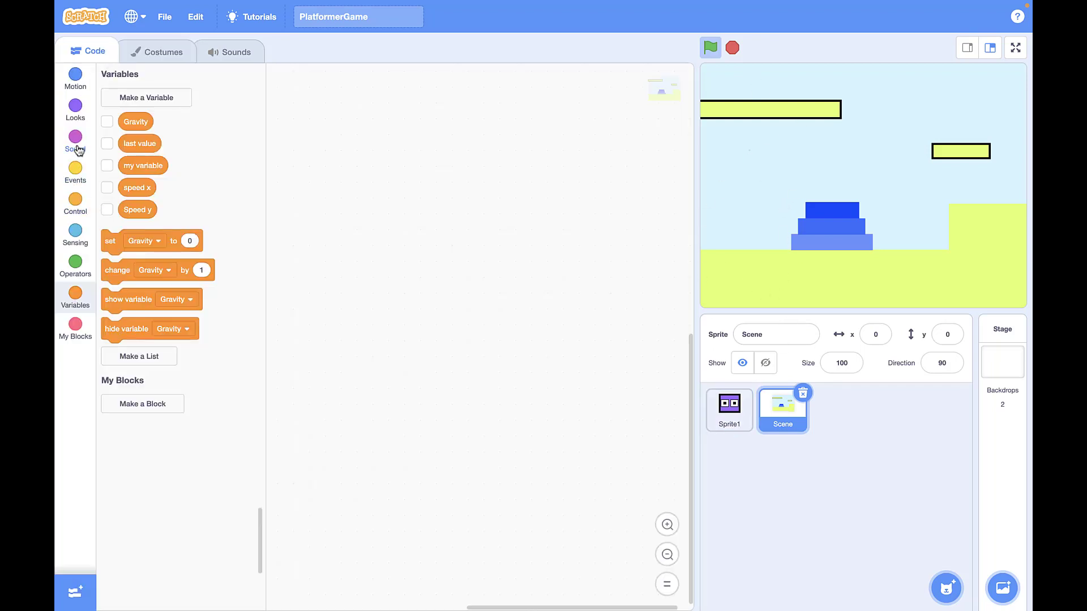
pyautogui.click(75, 170)
pyautogui.moveTo(113, 107); pyautogui.dragTo(416, 120)
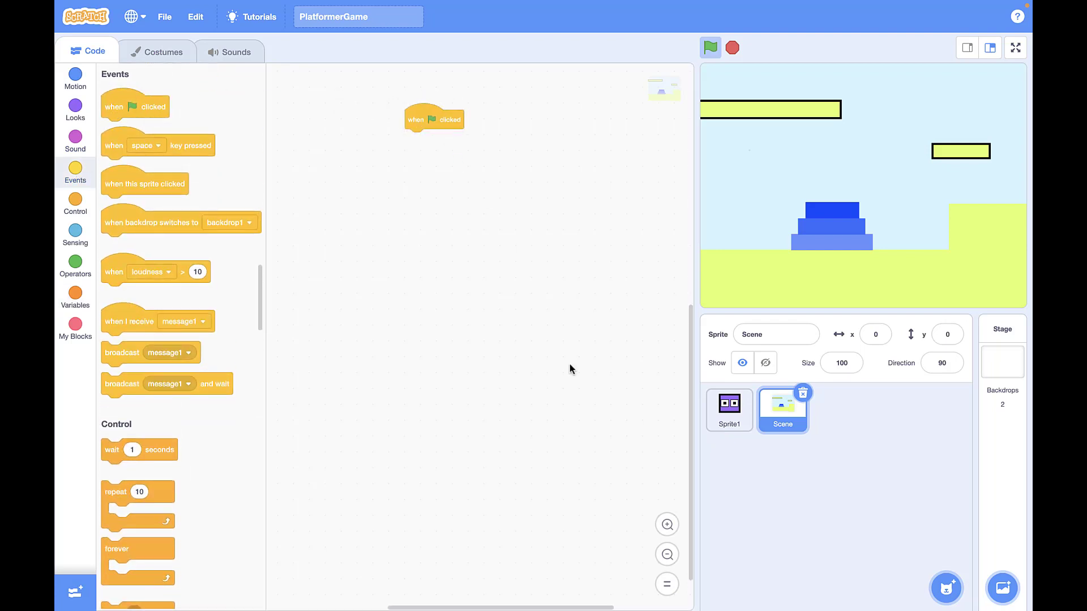
# Attach a "go to back layer" block under the Scene sprite's green flag block and run the project
pyautogui.click(660, 515)
pyautogui.click(660, 516)
pyautogui.click(660, 515)
pyautogui.click(660, 516)
pyautogui.moveTo(522, 382); pyautogui.dragTo(272, 390)
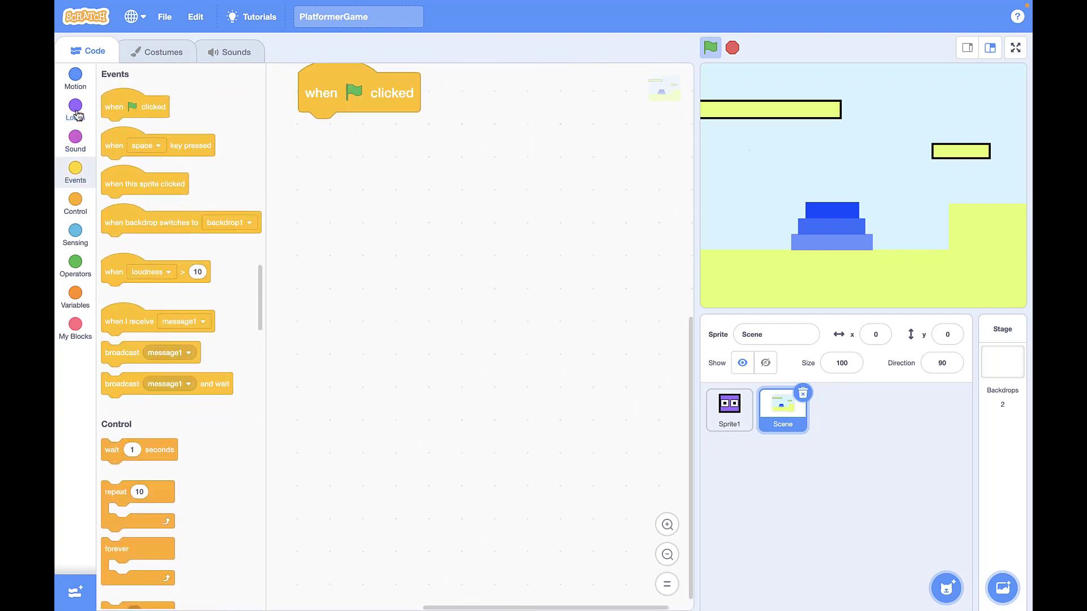
pyautogui.click(75, 109)
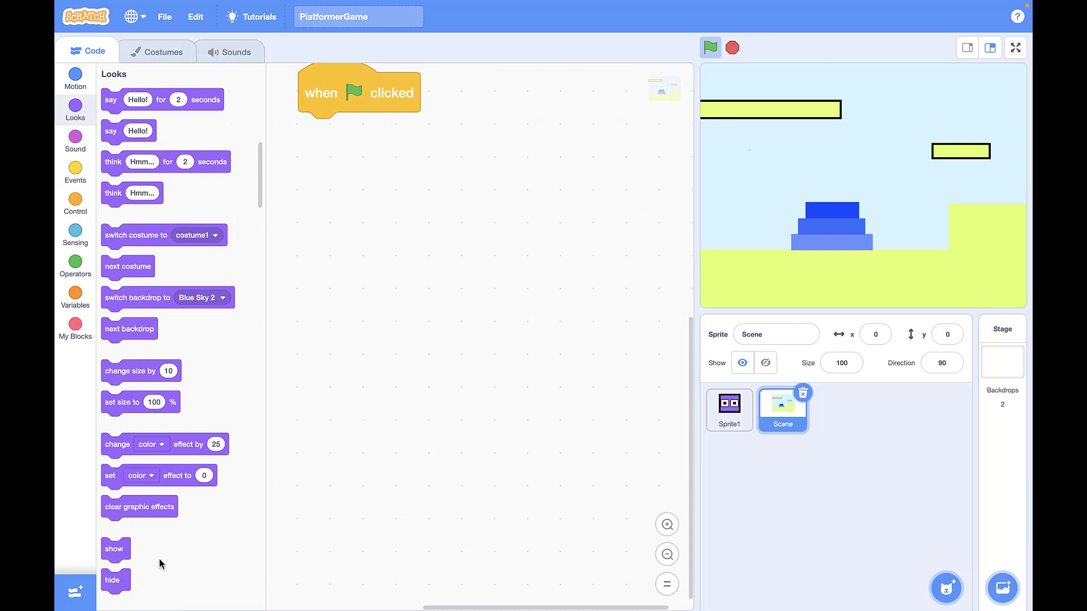
pyautogui.scroll(-3, 160, 563)
pyautogui.moveTo(110, 474); pyautogui.dragTo(317, 135)
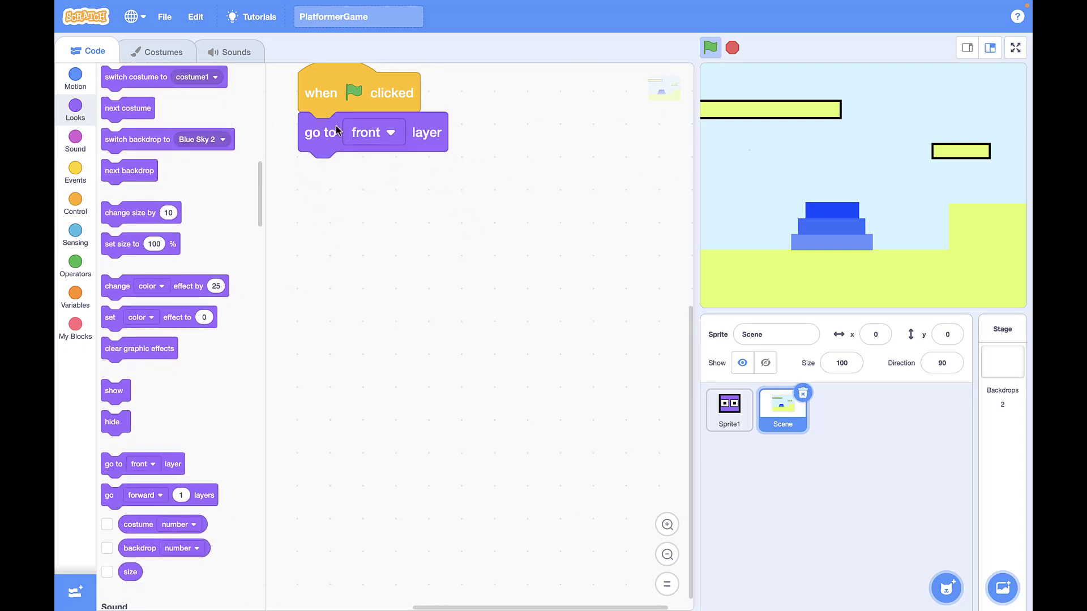
pyautogui.click(373, 133)
pyautogui.click(387, 193)
pyautogui.click(708, 50)
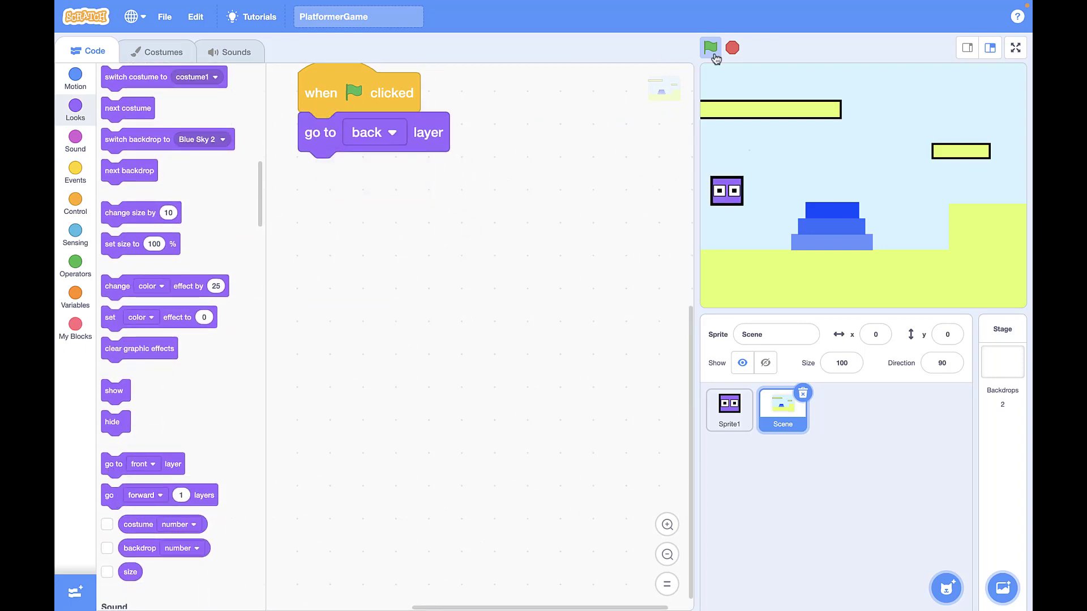
# Remove the black touching color conditions from both if blocks in Sprite1's move-in definition
pyautogui.moveTo(739, 311); pyautogui.dragTo(744, 209)
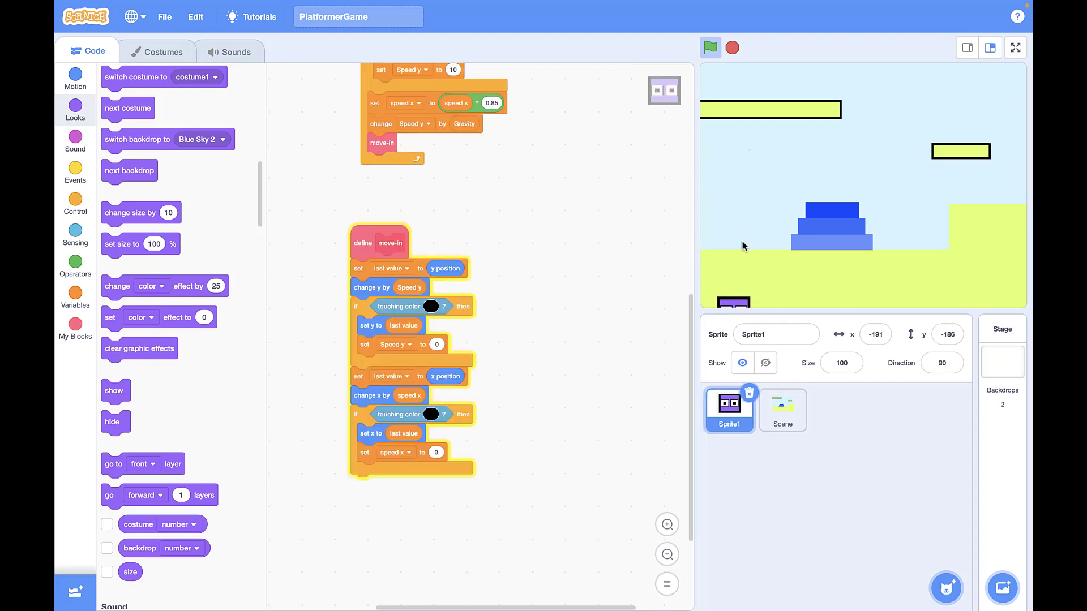
pyautogui.moveTo(420, 306); pyautogui.dragTo(232, 276)
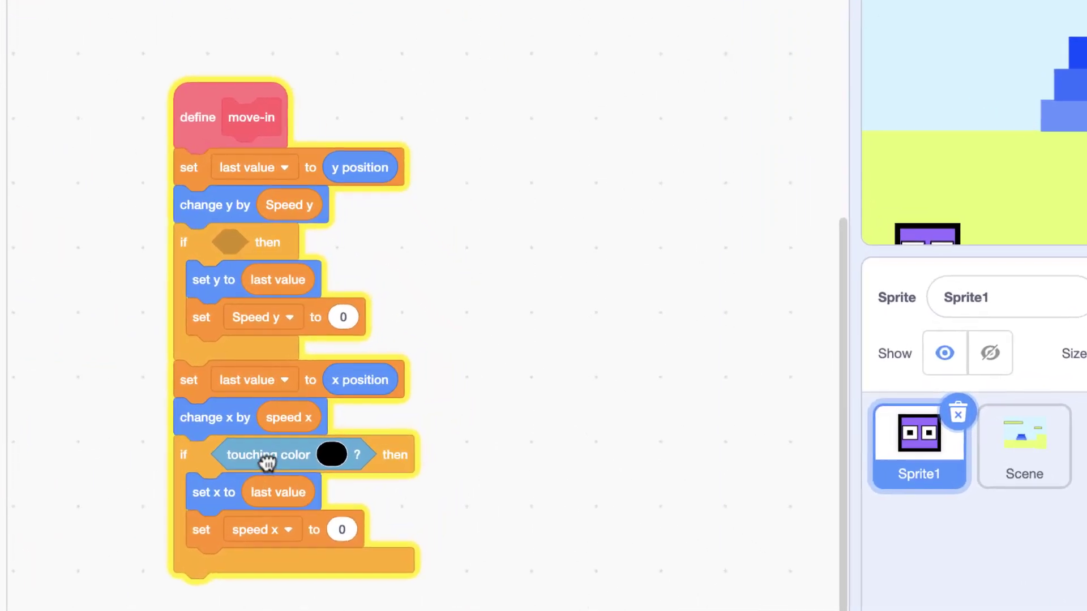
pyautogui.moveTo(396, 414); pyautogui.dragTo(244, 407)
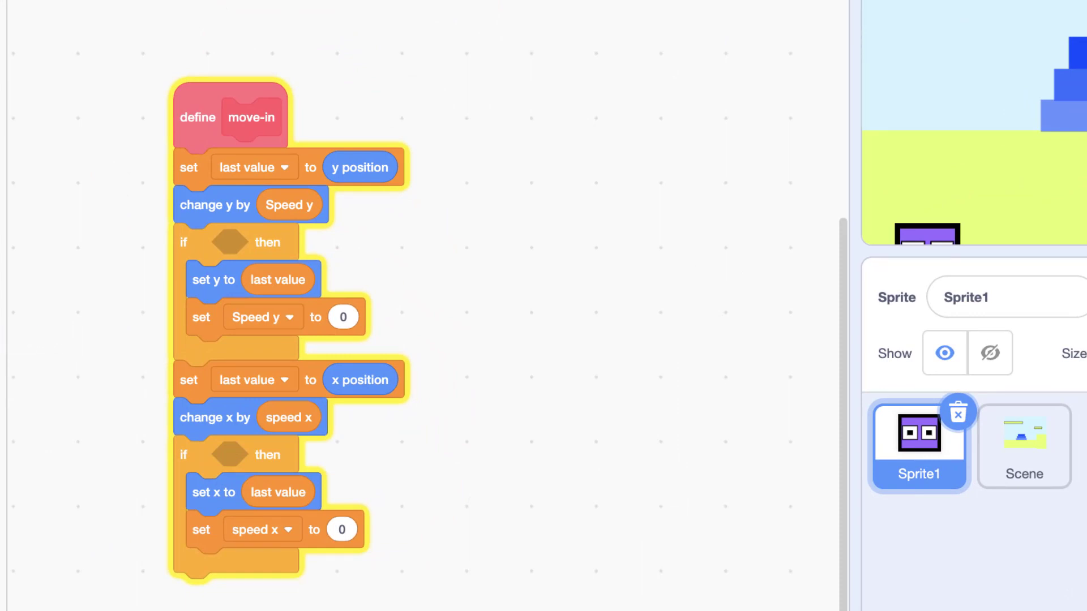
# Fill the first if condition in the move-in definition with a "touching Scene?" block
pyautogui.moveTo(1, 23); pyautogui.dragTo(306, 237)
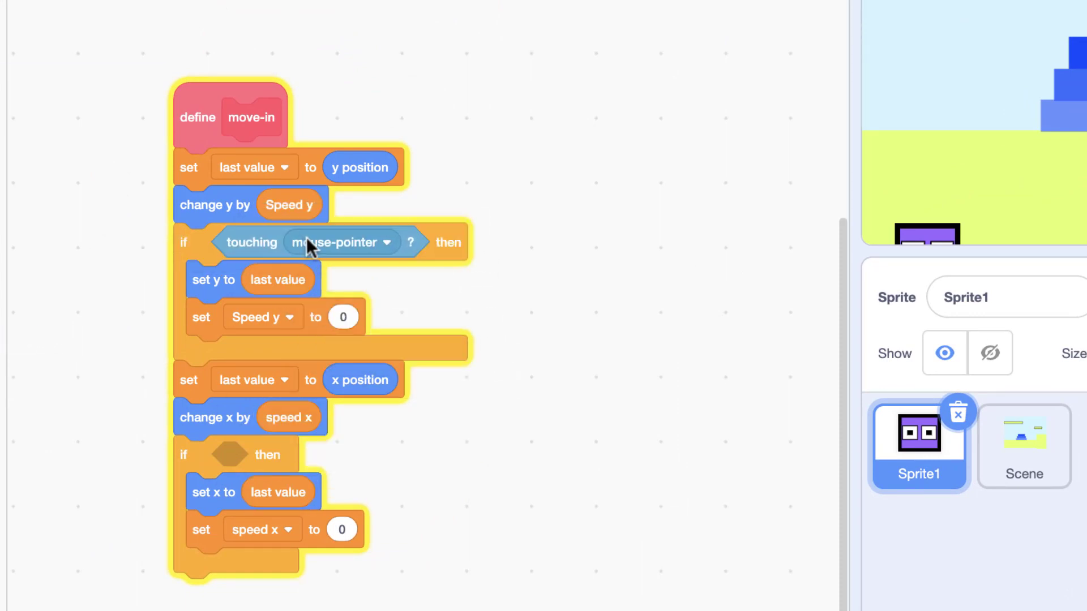
pyautogui.click(308, 241)
pyautogui.click(294, 391)
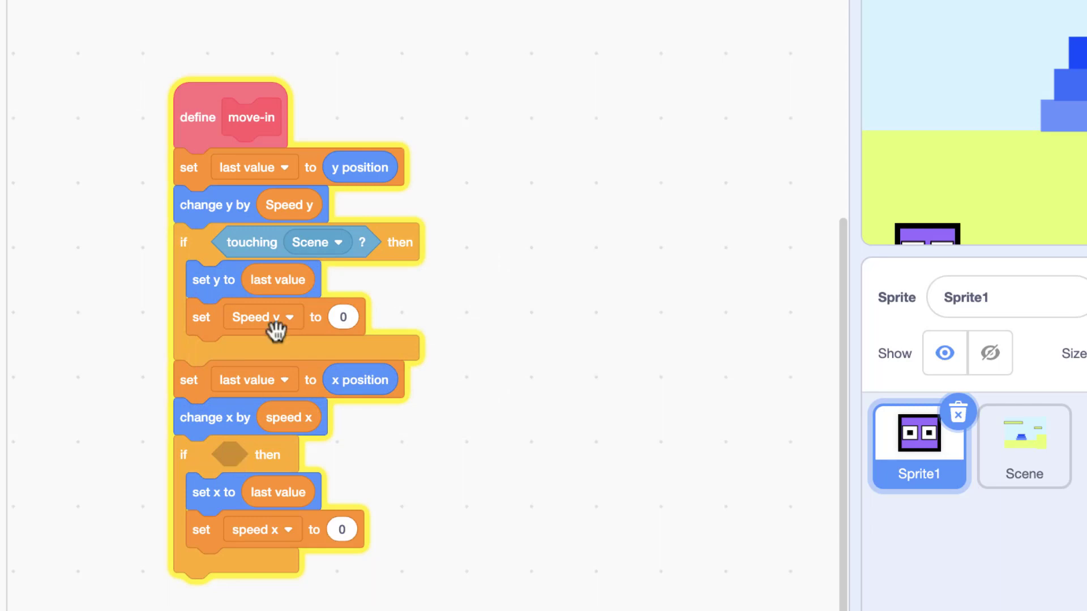
# Place a duplicate of the "touching Scene?" condition in move-in's second if block and restart the game
pyautogui.rightClick(289, 259)
pyautogui.click(294, 278)
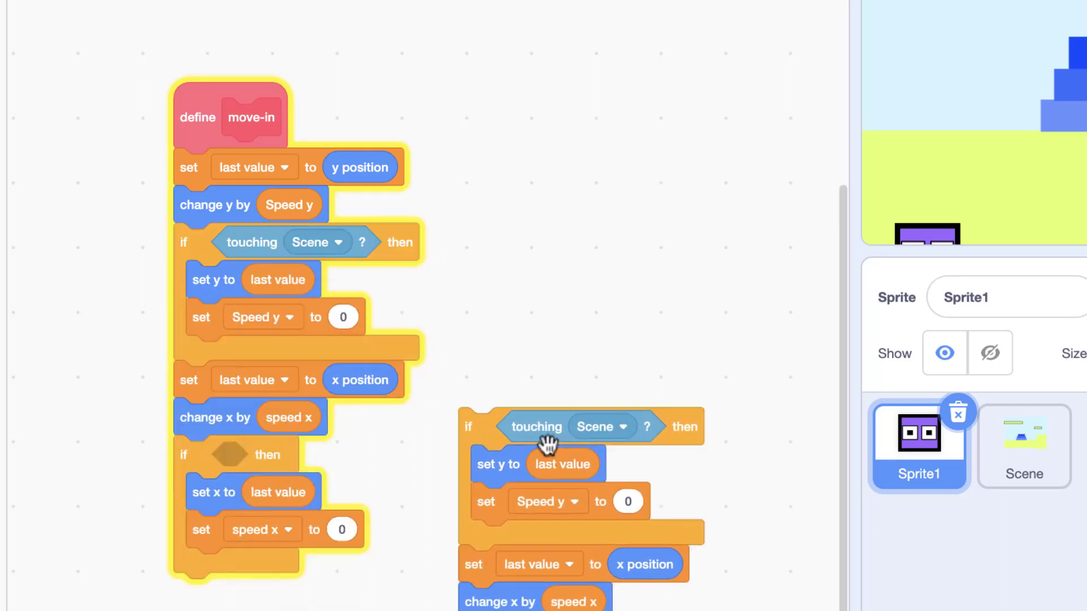
pyautogui.click(548, 444)
pyautogui.moveTo(529, 427); pyautogui.dragTo(45, 378)
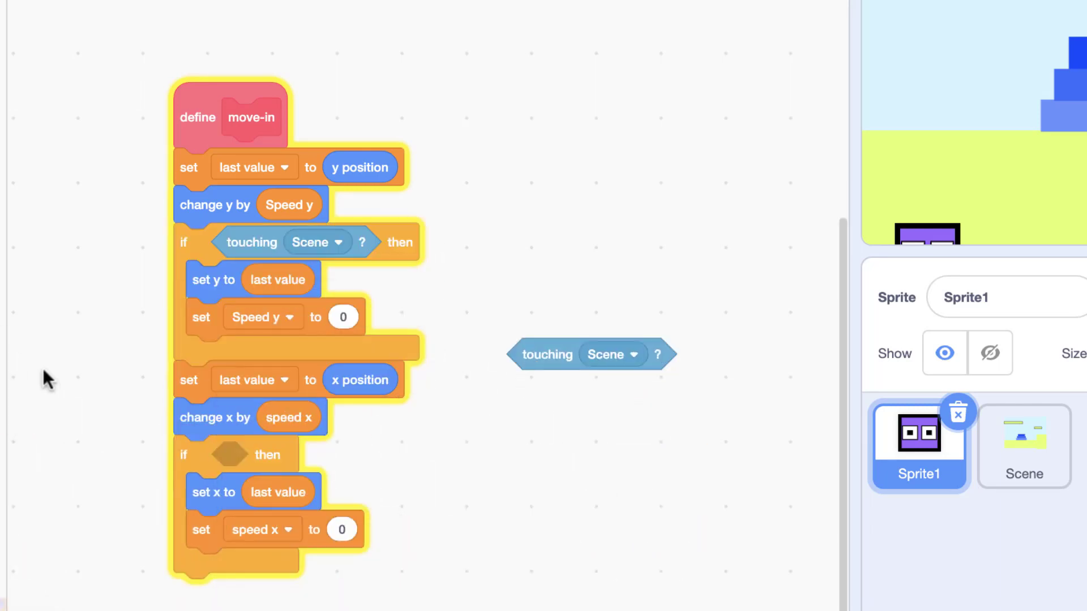
pyautogui.moveTo(544, 360); pyautogui.dragTo(252, 458)
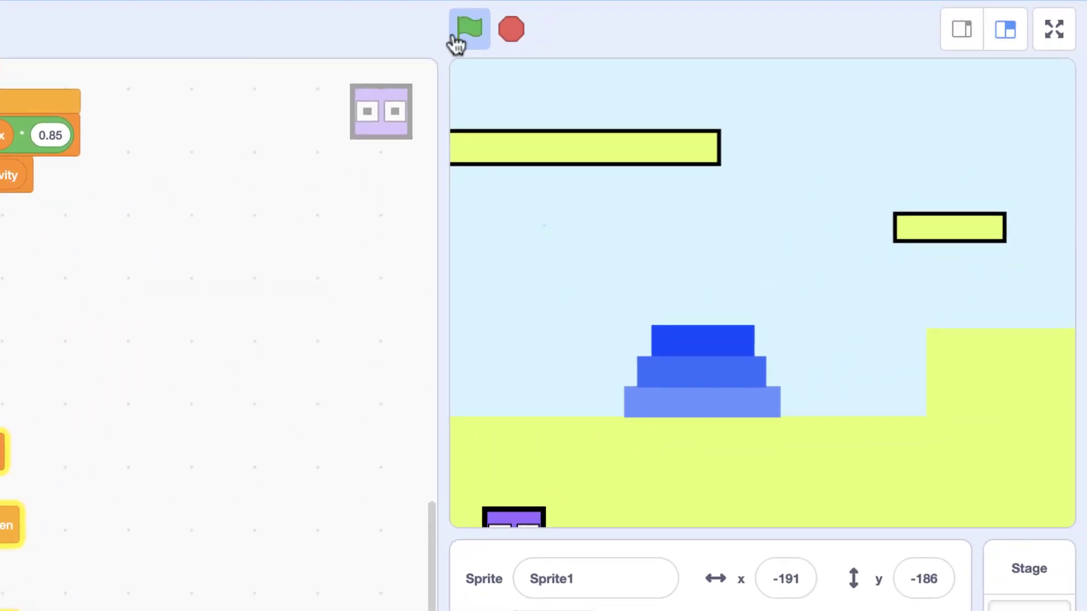
pyautogui.click(474, 39)
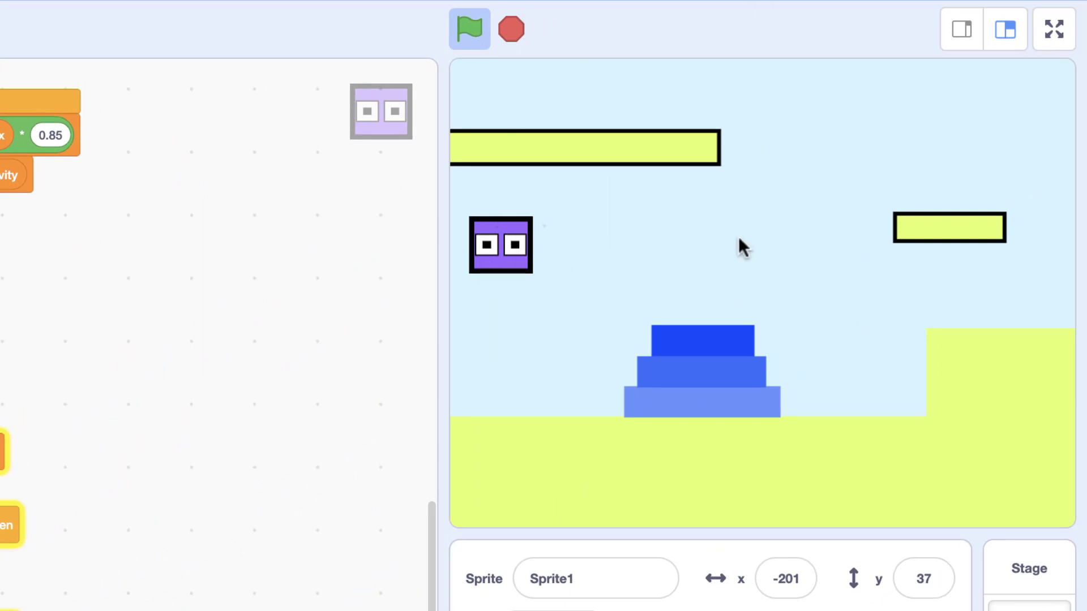
# Delete the light blue sky rectangle from the Scene sprite's costume
pyautogui.click(686, 340)
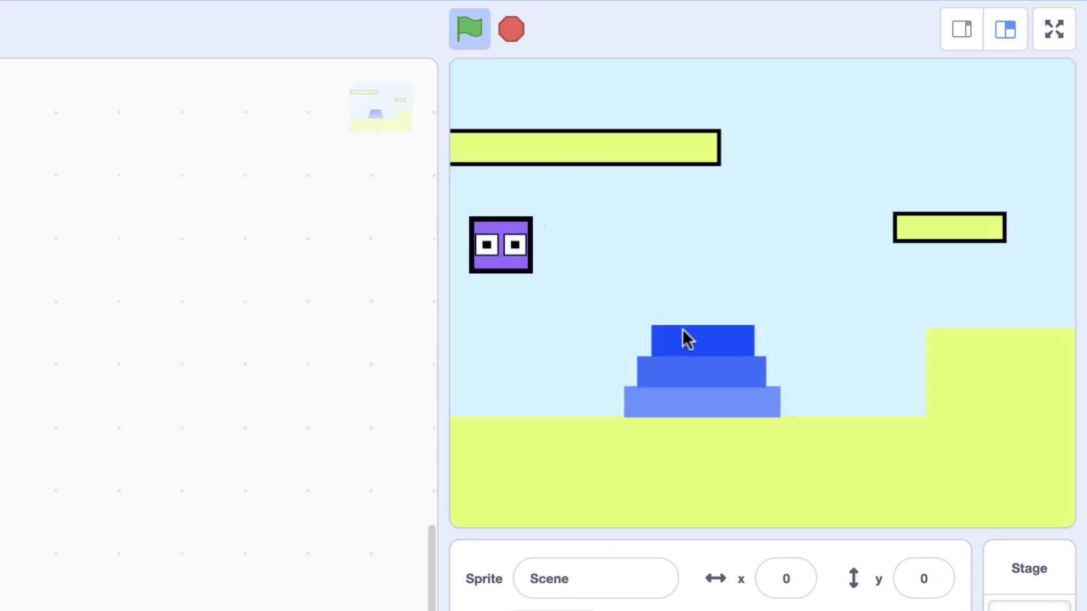
pyautogui.click(1, 29)
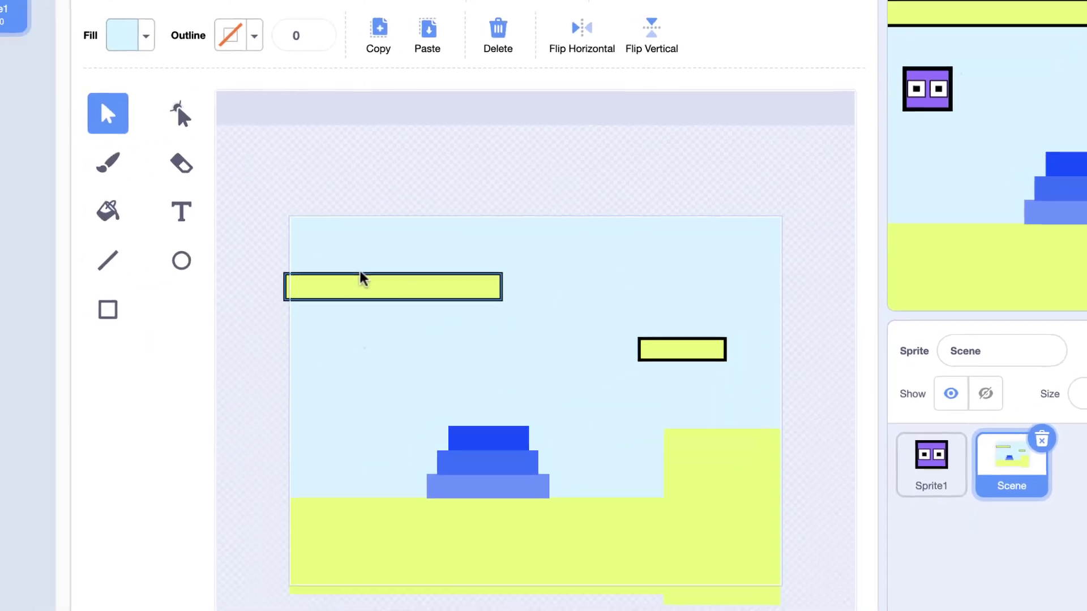
pyautogui.click(358, 254)
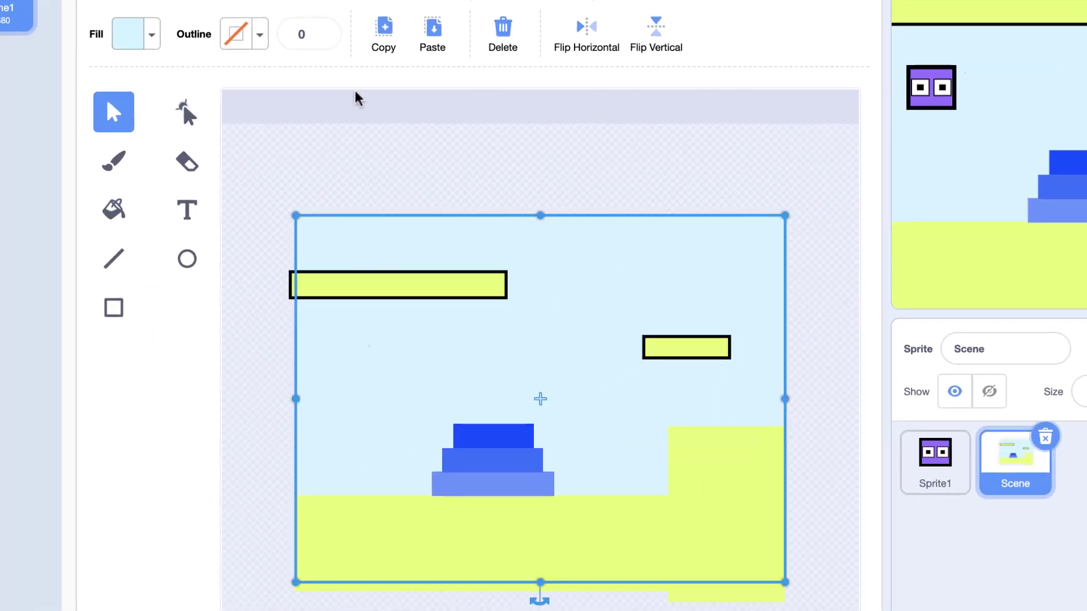
pyautogui.click(522, 48)
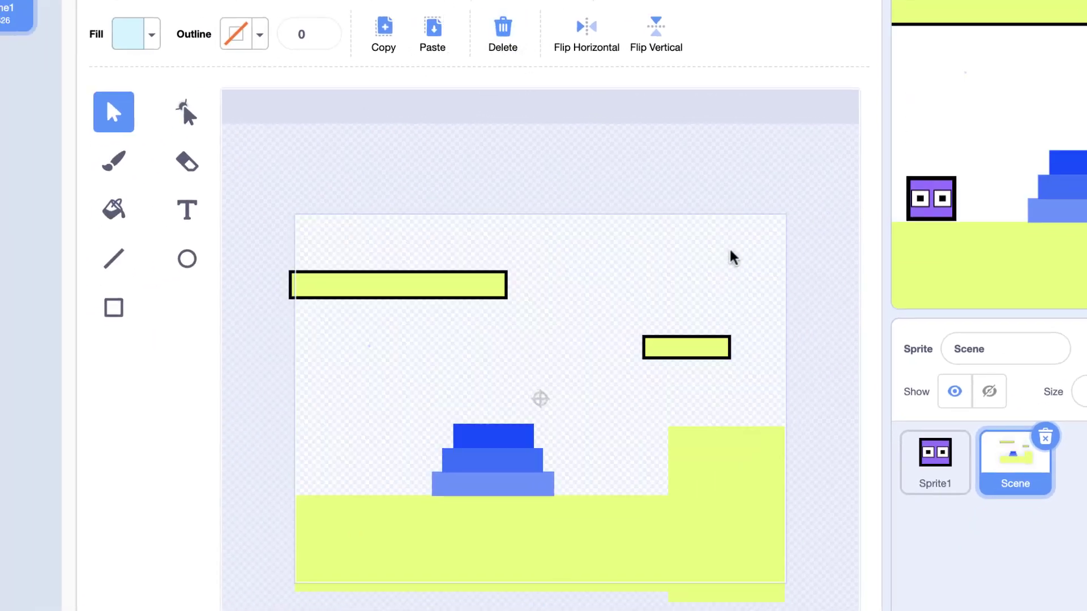
# Play-test Sprite1 by jumping and moving it over the blue steps to the raised ground and back
pyautogui.press('Up')
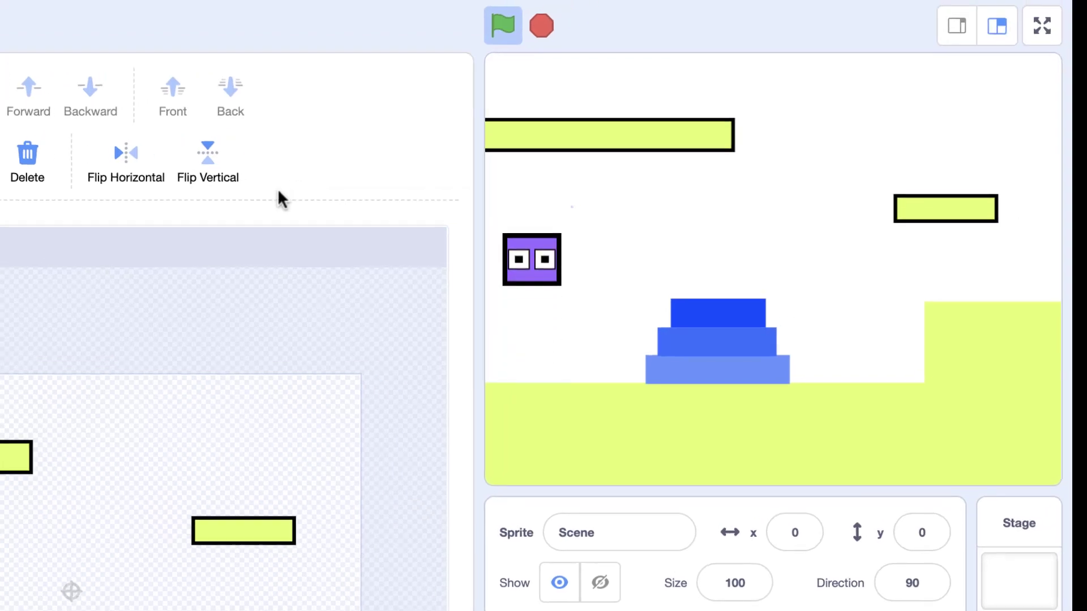
pyautogui.press('Right')
pyautogui.press('Up')
pyautogui.press('Up')
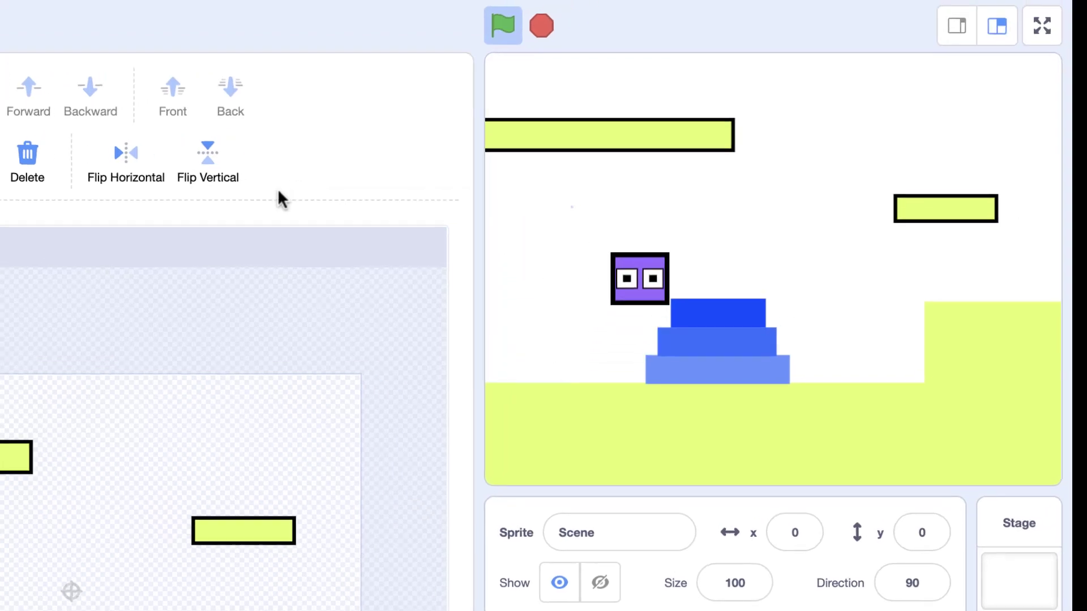
pyautogui.press('Right')
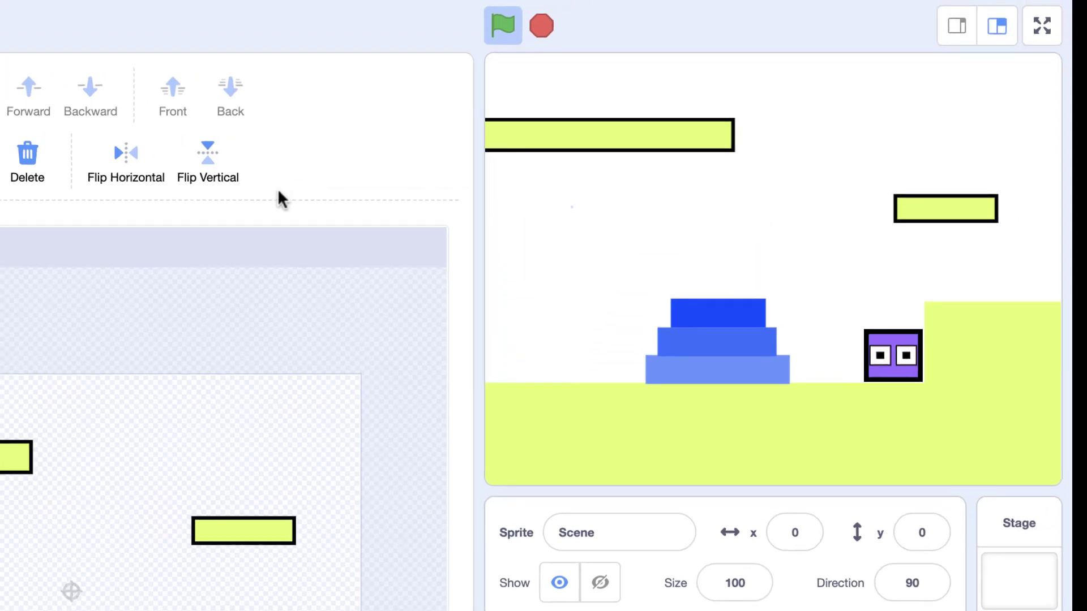
pyautogui.press('Up')
pyautogui.press('Right')
pyautogui.press('Left')
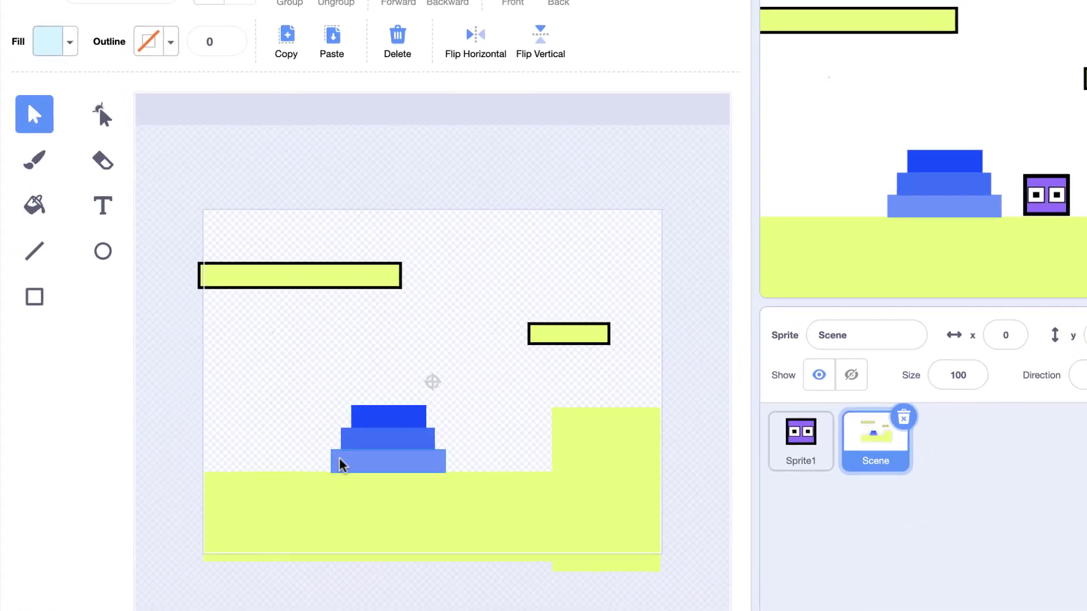
# Widen the bottom and middle tiers of the blue pyramid on both their left and right sides
pyautogui.click(337, 458)
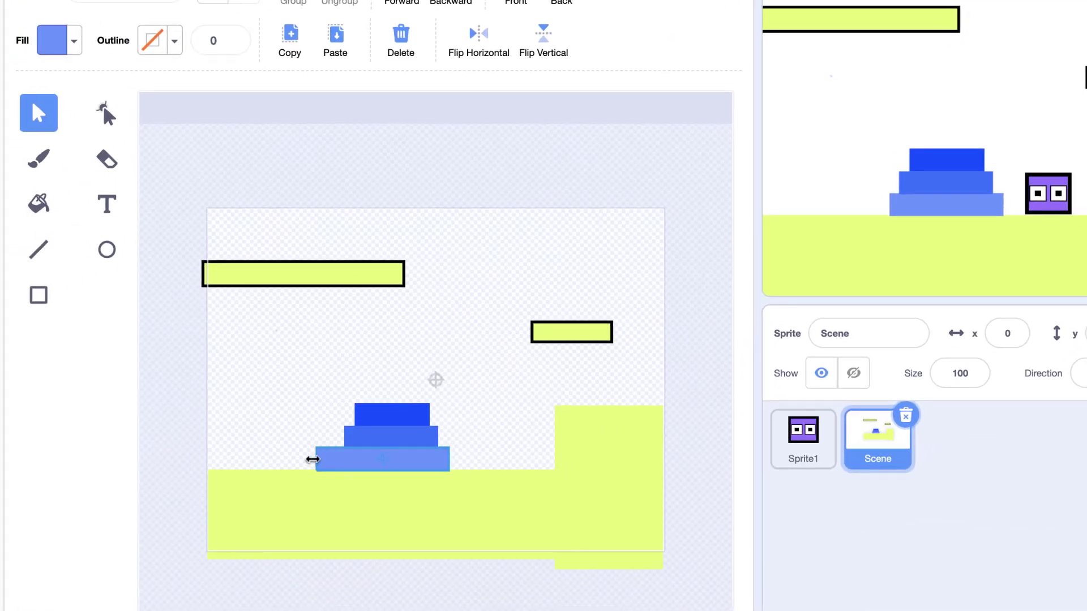
pyautogui.moveTo(313, 459); pyautogui.dragTo(371, 418)
pyautogui.click(368, 443)
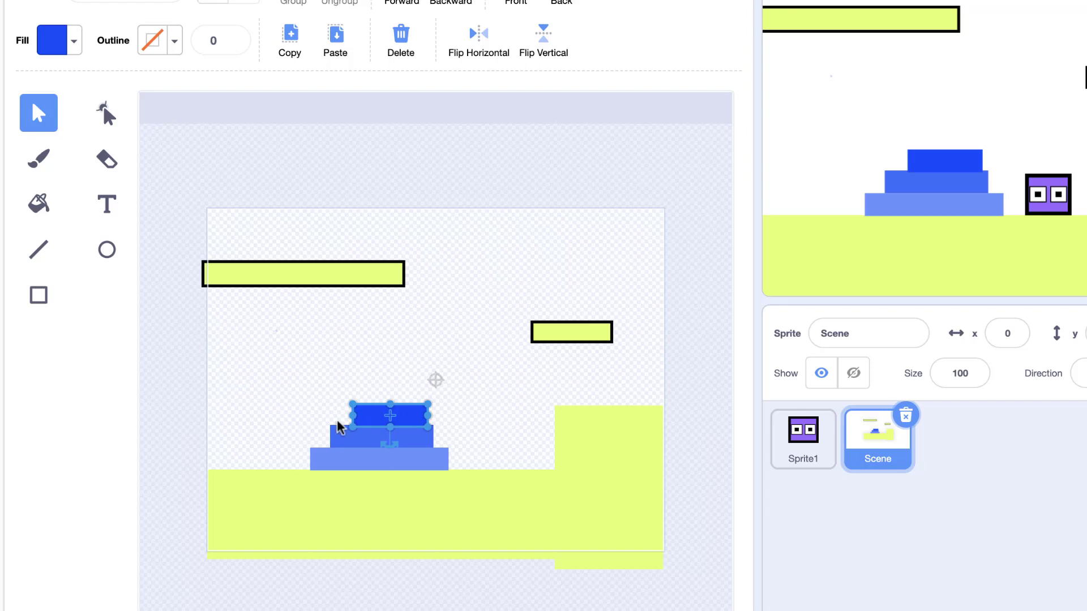
pyautogui.click(439, 454)
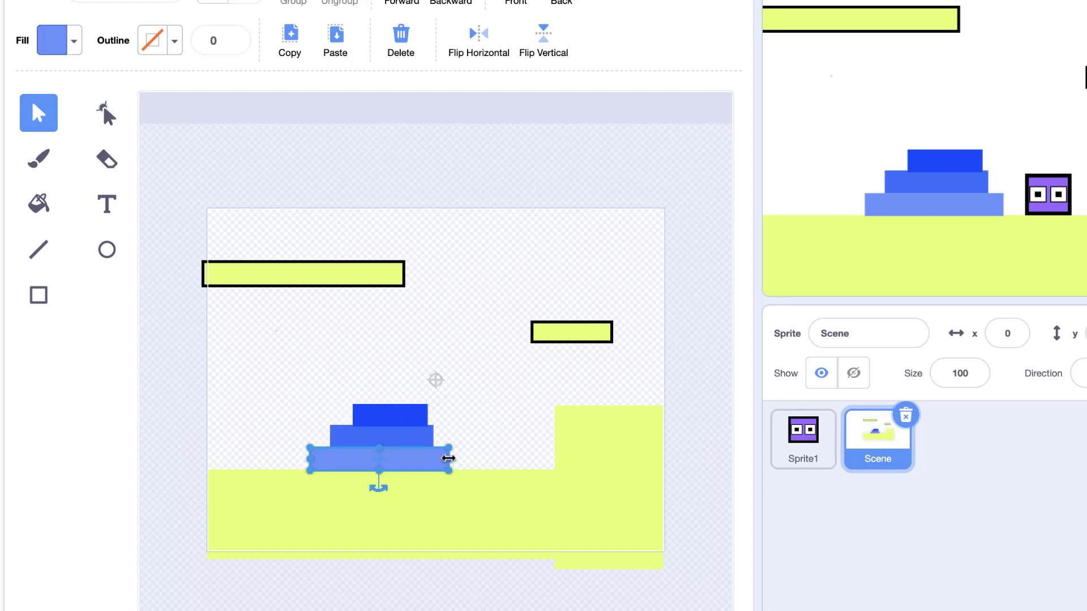
pyautogui.moveTo(461, 459); pyautogui.dragTo(470, 461)
pyautogui.click(425, 441)
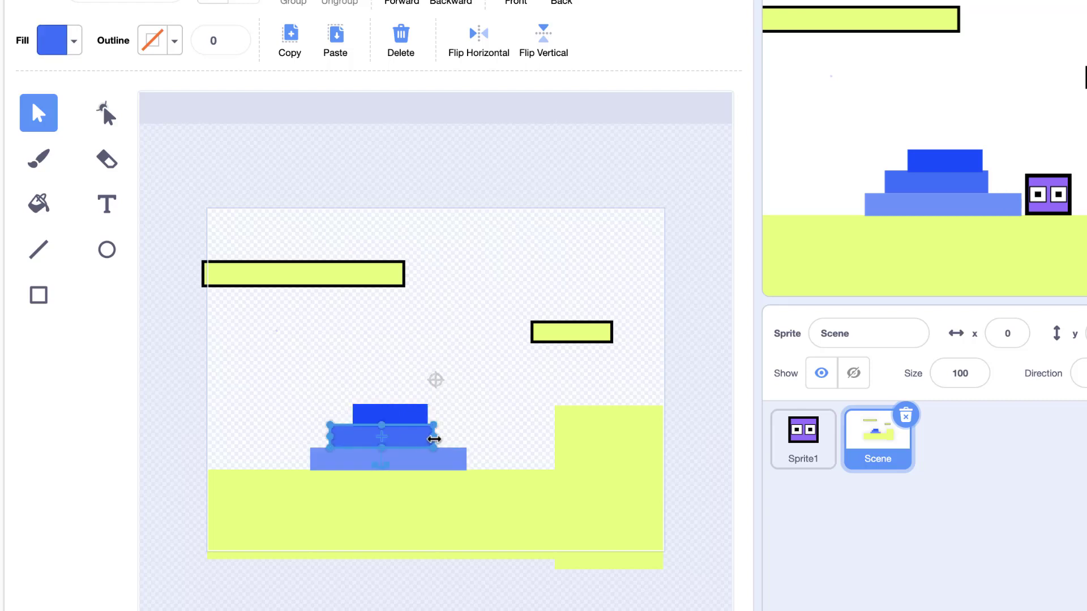
pyautogui.click(410, 416)
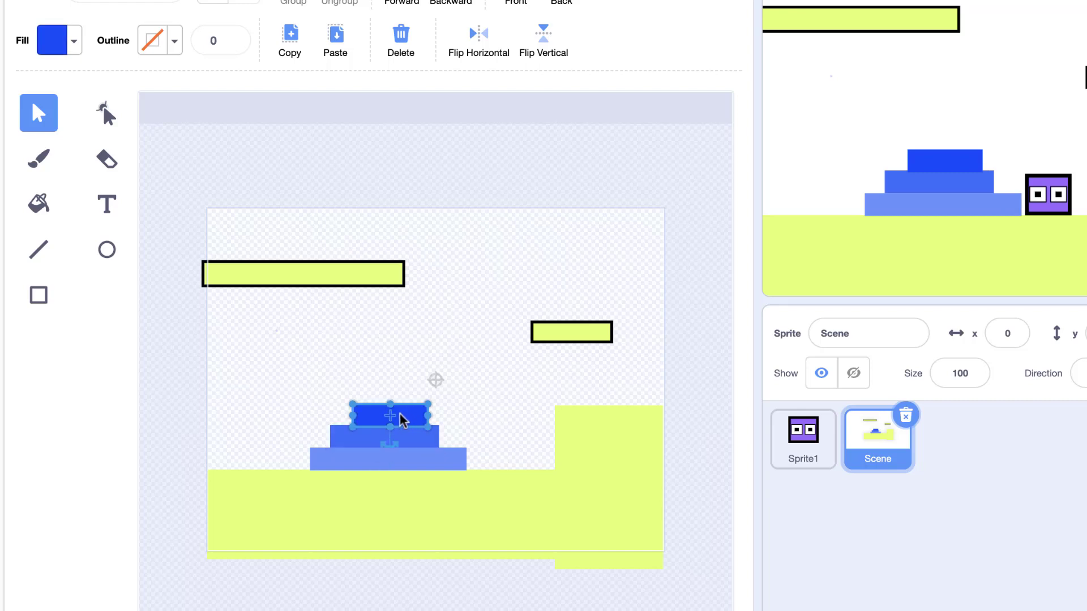
# Widen the blue pyramid's bottom and middle tiers further and re-centre the upper tiers over the base
pyautogui.click(466, 461)
pyautogui.moveTo(468, 461); pyautogui.dragTo(431, 459)
pyautogui.moveTo(412, 437); pyautogui.dragTo(406, 438)
pyautogui.moveTo(434, 441); pyautogui.dragTo(442, 395)
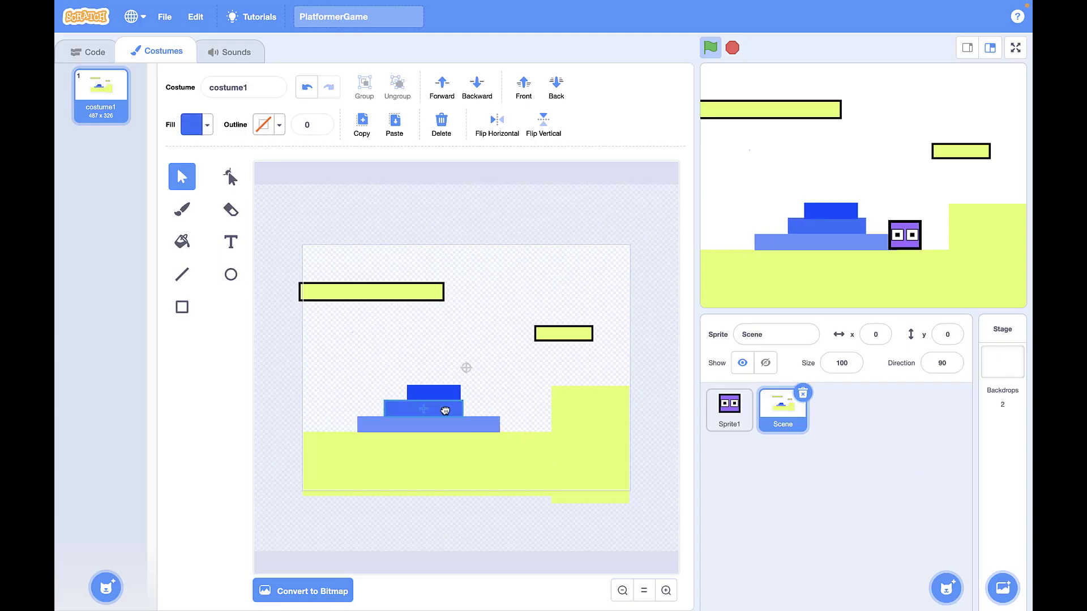
pyautogui.click(279, 363)
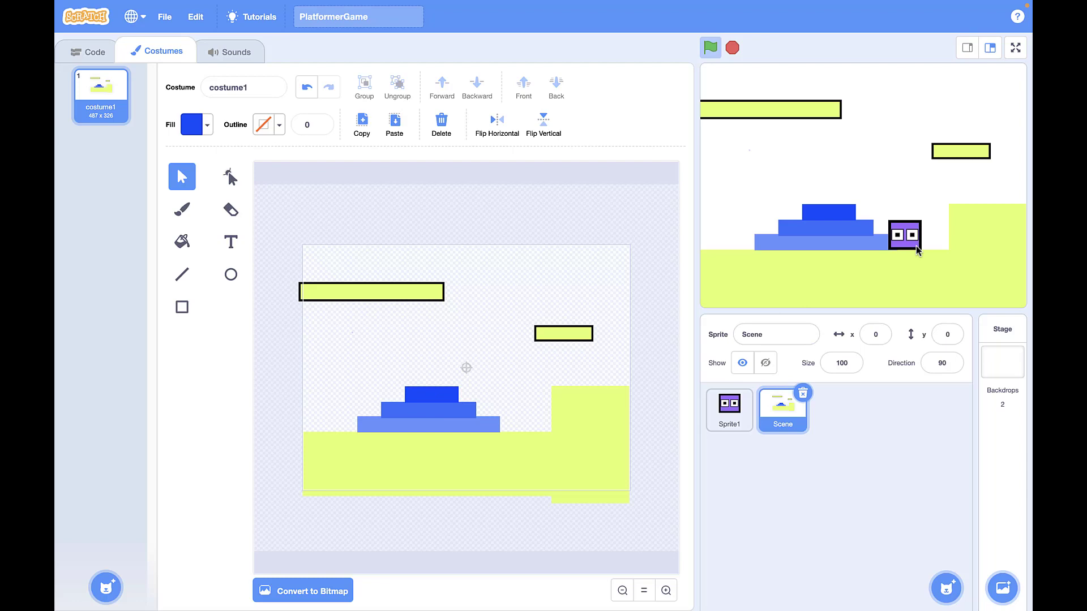
# Restart the game and play-test Sprite1 climbing over the widened blue steps
pyautogui.click(707, 51)
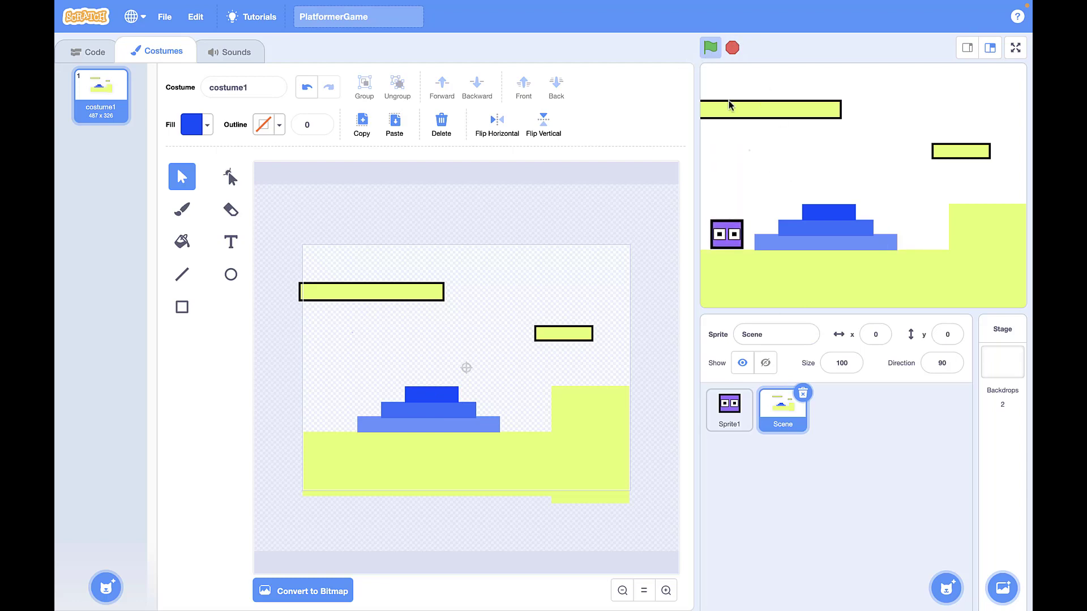
pyautogui.press('Right')
pyautogui.press('Up')
pyautogui.press('Left')
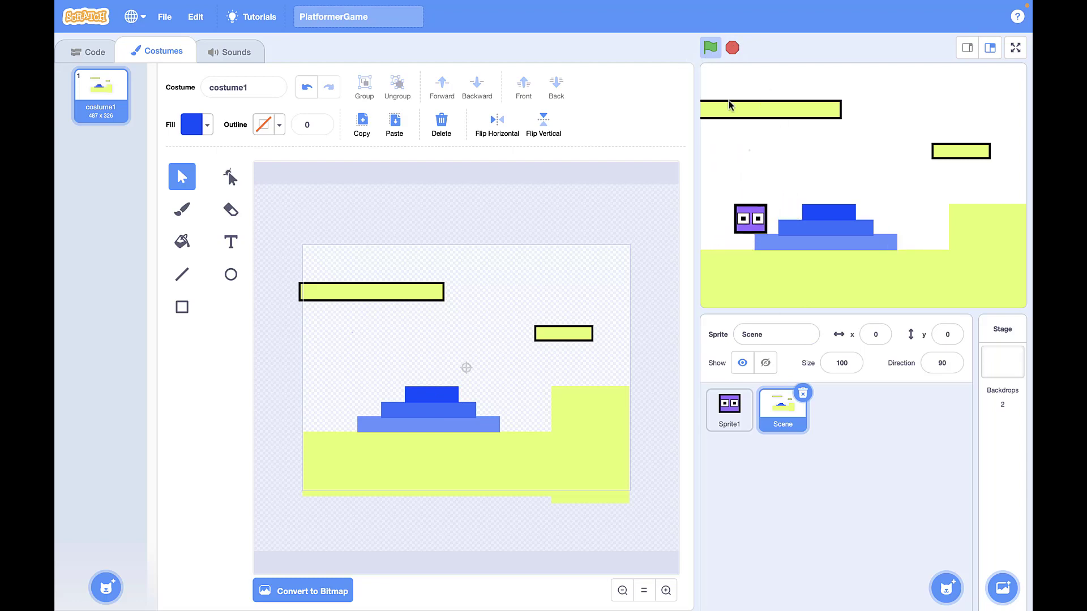
pyautogui.press('Right')
pyautogui.press('Up')
pyautogui.press('Up')
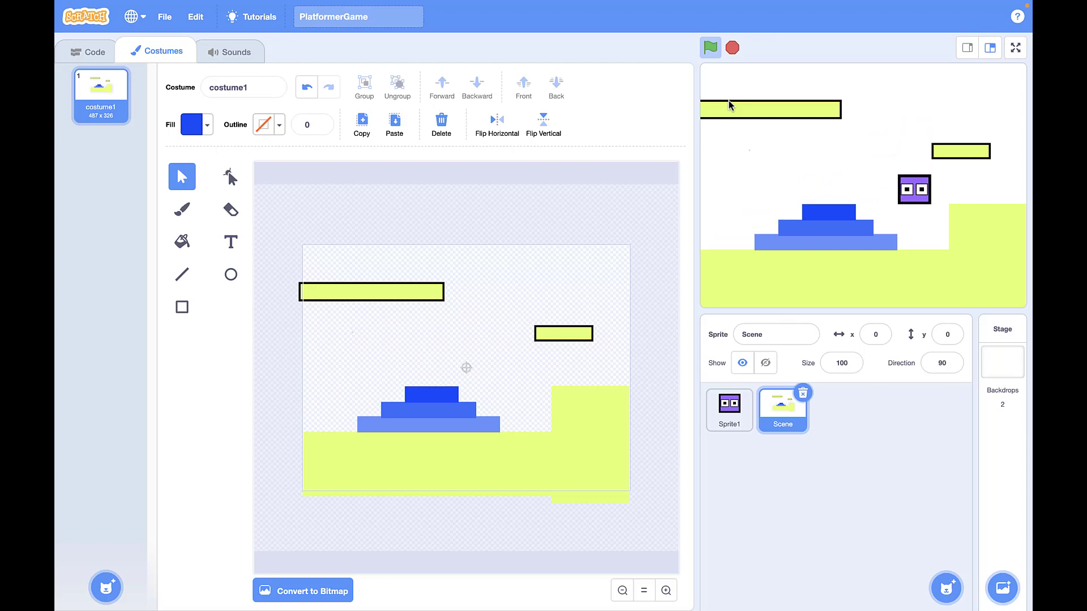
# Move the small outlined platform lower and closer to the blue pyramid, and restart the game
pyautogui.click(572, 337)
pyautogui.moveTo(572, 338); pyautogui.dragTo(523, 346)
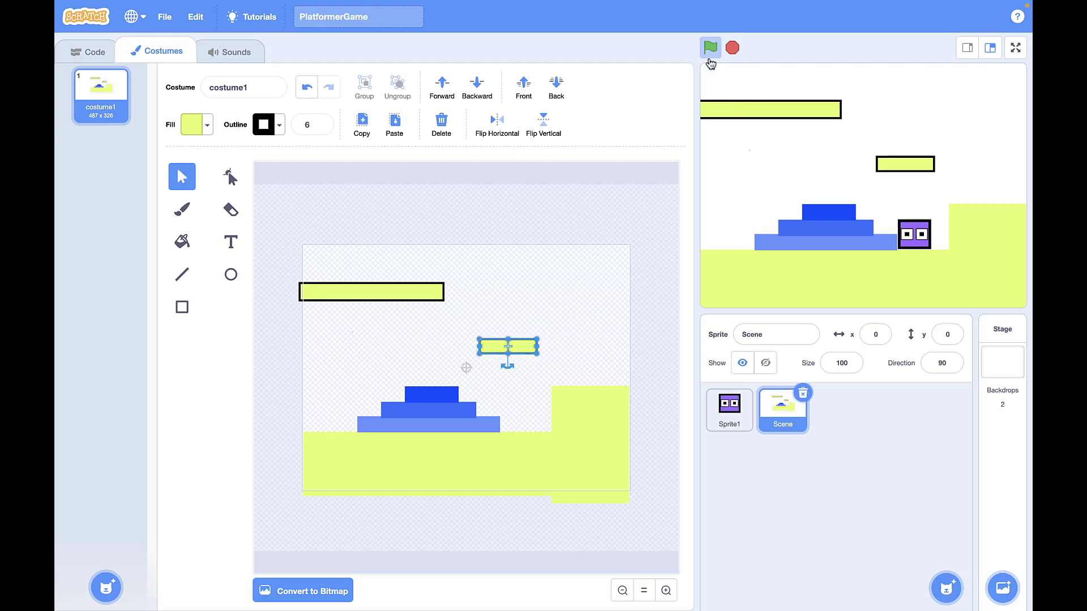
pyautogui.click(710, 59)
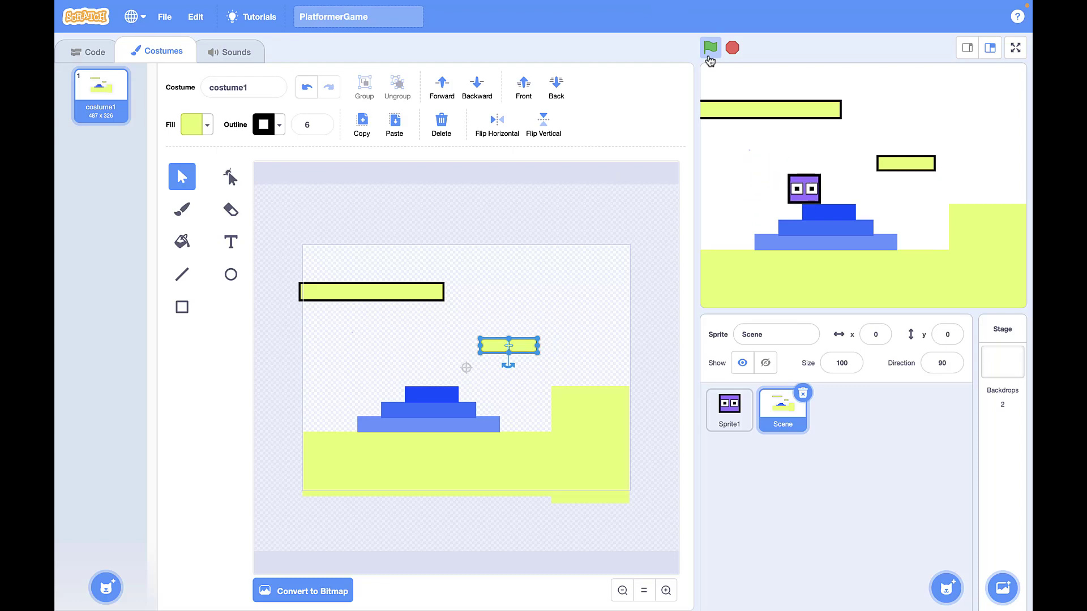
# Play-test Sprite1 jumping from the pyramid onto the small platform and on towards the long upper platform
pyautogui.press('Up')
pyautogui.press('Up')
pyautogui.press('Left')
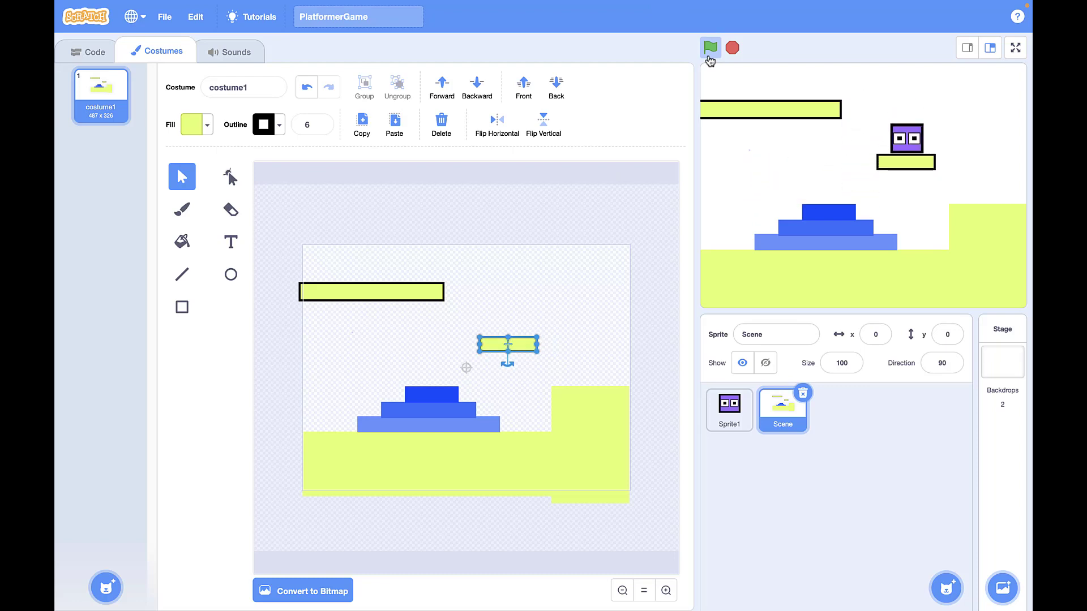
pyautogui.press('Up')
pyautogui.press('Left')
pyautogui.press('Right')
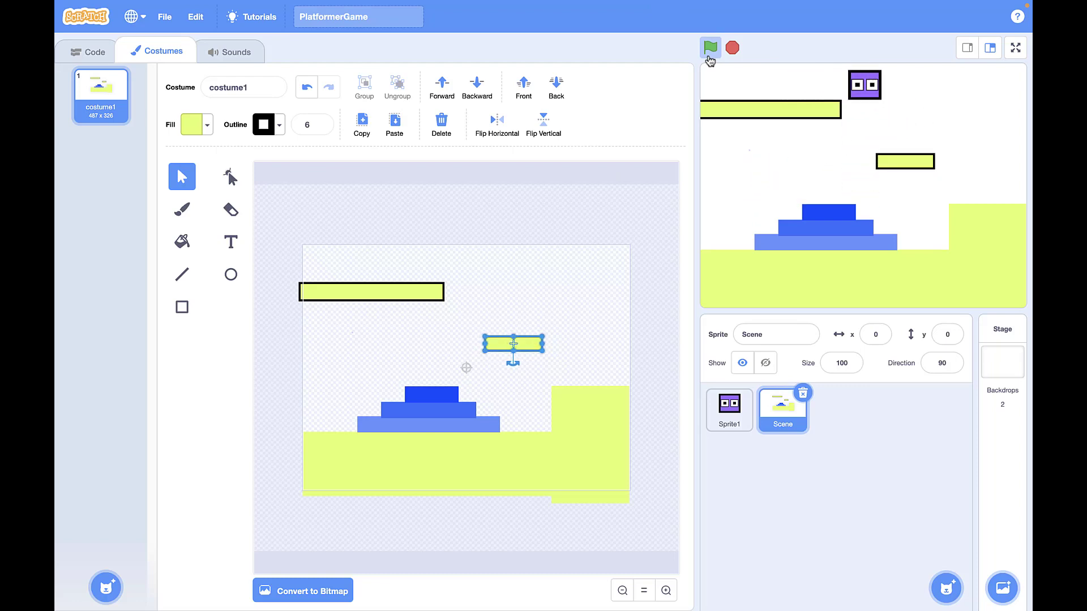
# Play-test Sprite1 moving over the blue pyramid down to the ground, and deselect the small outlined platform in the costume
pyautogui.press('Right')
pyautogui.press('Left')
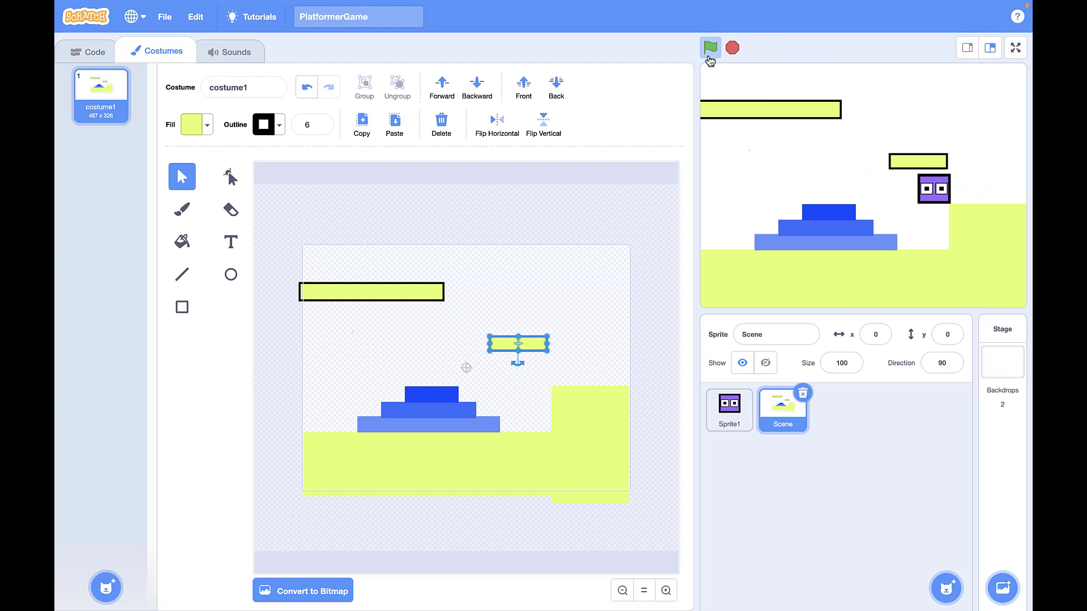
pyautogui.press('Left')
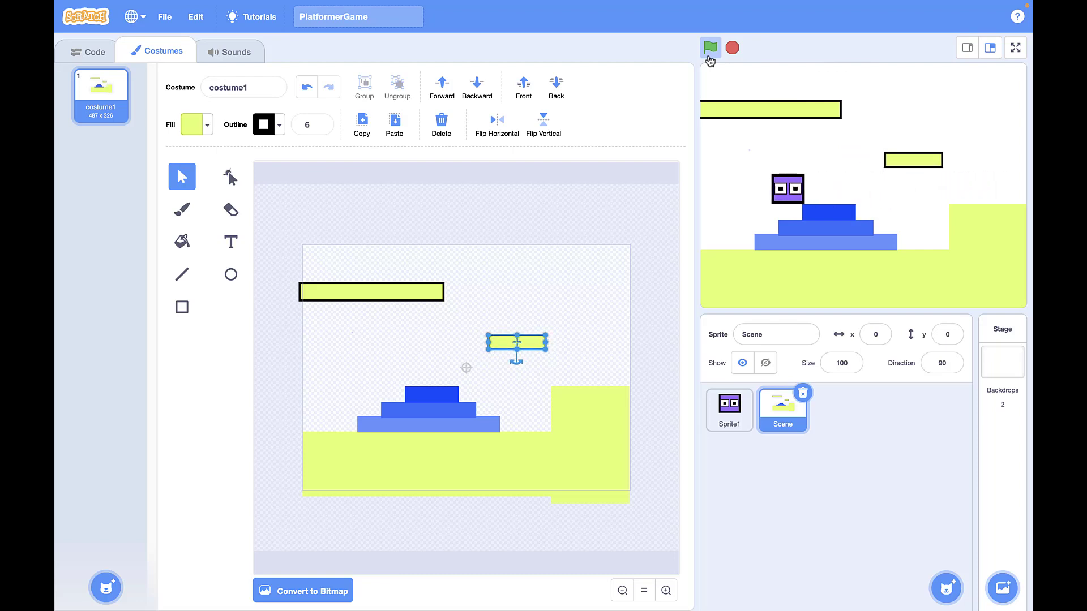
pyautogui.press('Up')
pyautogui.press('Right')
pyautogui.press('Left')
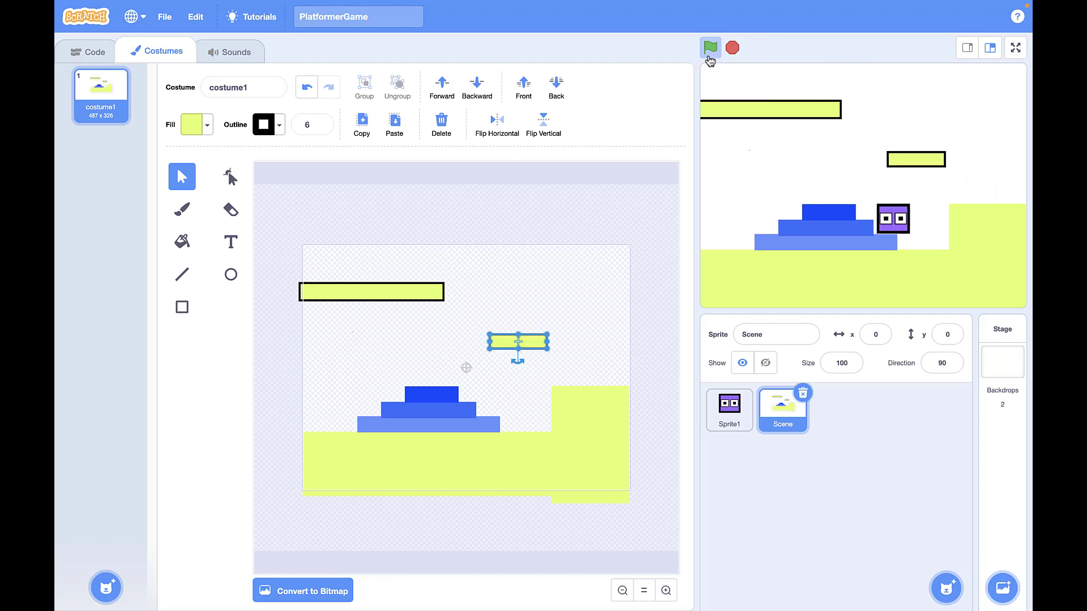
pyautogui.press('Right')
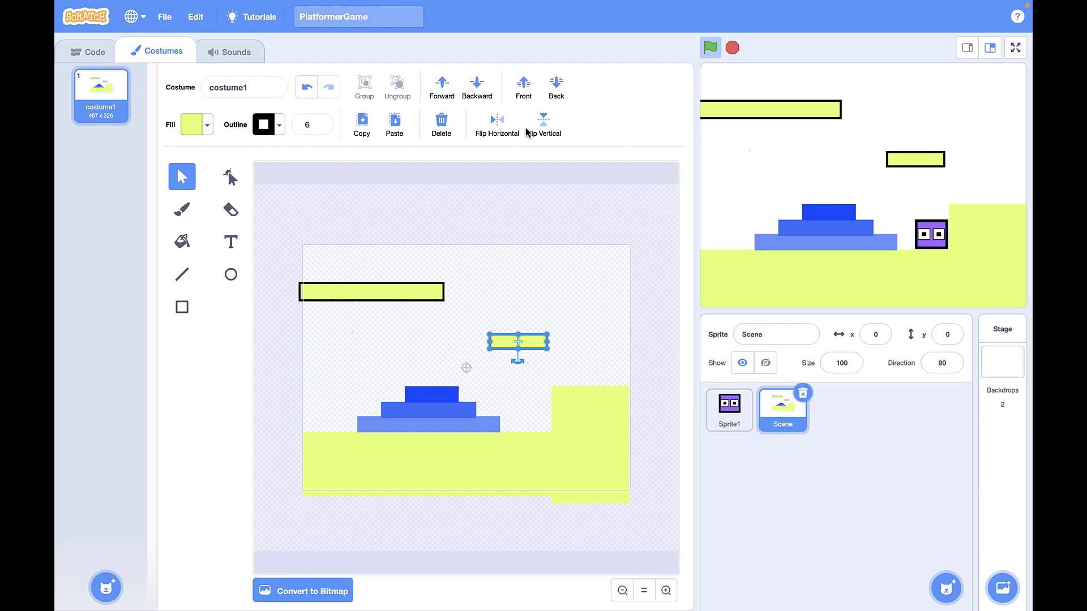
pyautogui.click(572, 232)
# Play-test Sprite1 climbing the pyramid from the gap beside the raised ground and jumping onto the small outlined platform
pyautogui.press('Up')
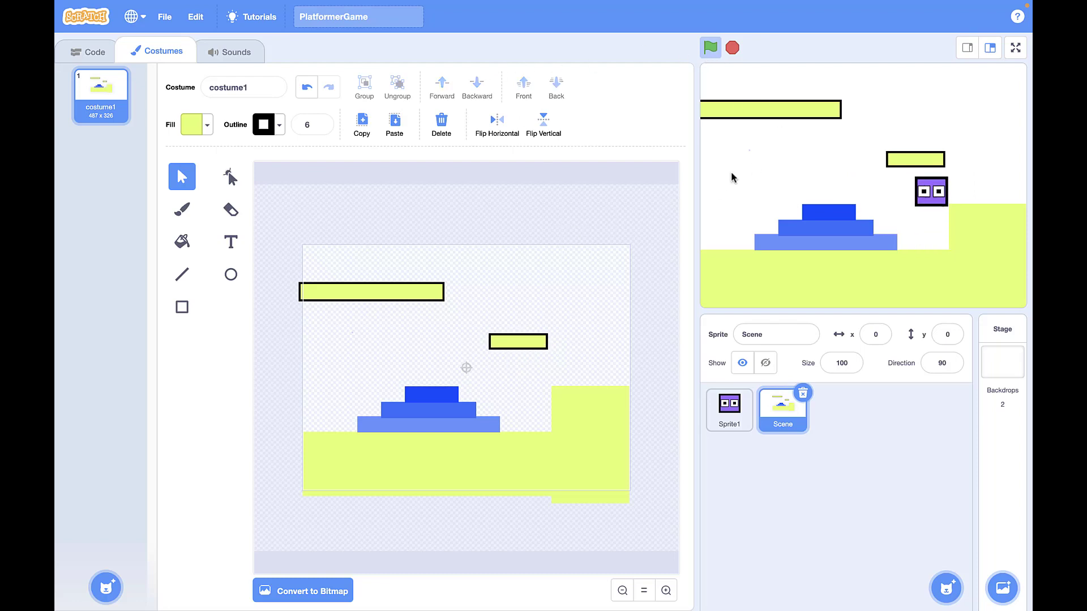
pyautogui.press('Left')
pyautogui.press('Up')
pyautogui.press('Up')
pyautogui.press('Left')
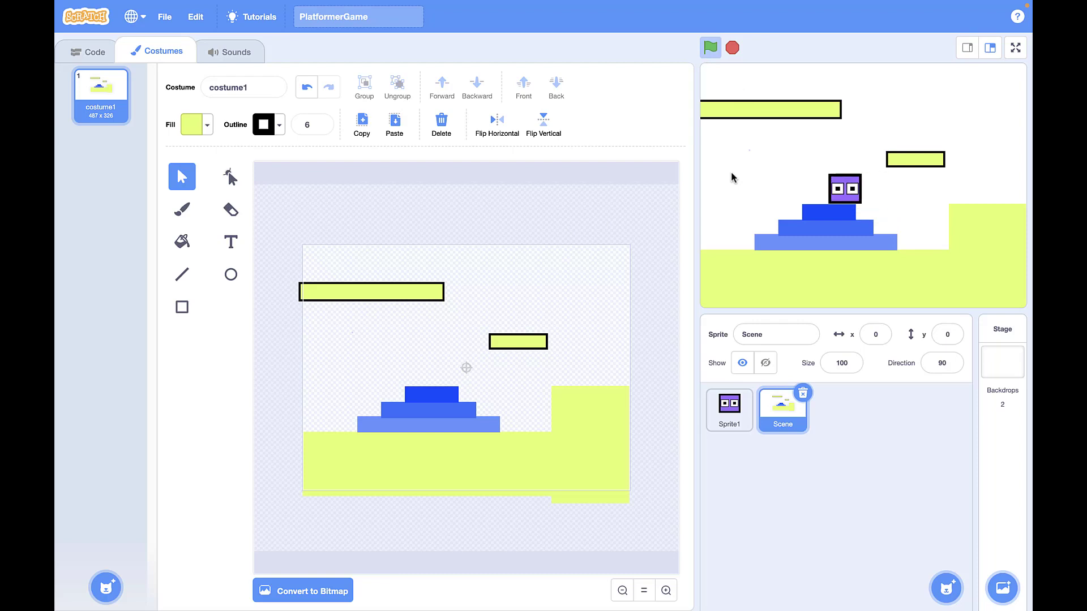
pyautogui.press('Up')
pyautogui.press('Right')
pyautogui.press('Up')
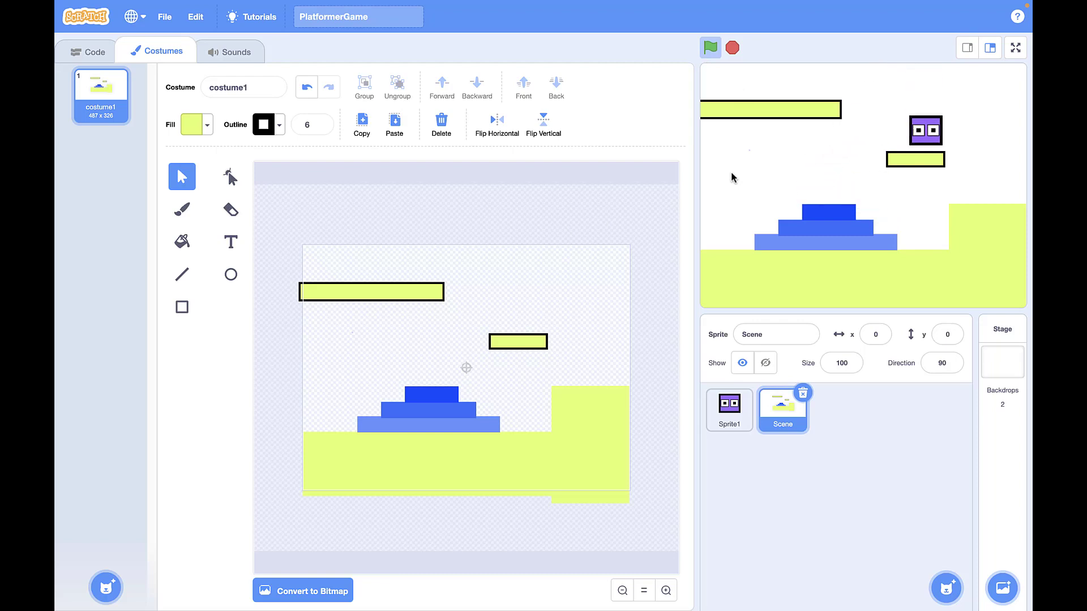
pyautogui.press('Left')
pyautogui.press('Up')
pyautogui.press('Right')
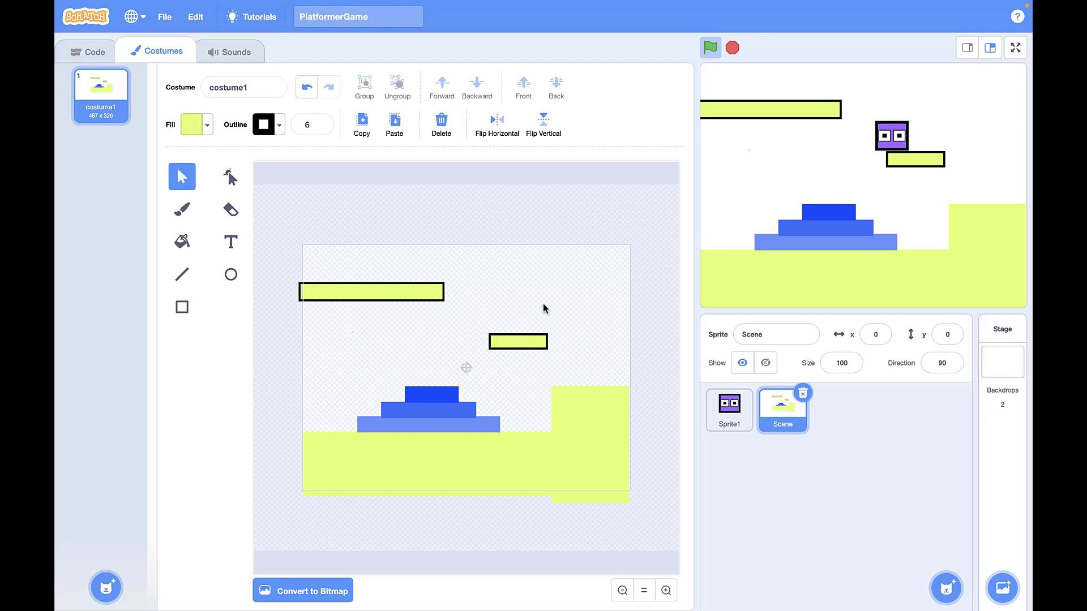
# Move the small outlined platform slightly lower and closer to the raised ground block, and restart the game
pyautogui.moveTo(551, 346); pyautogui.dragTo(532, 350)
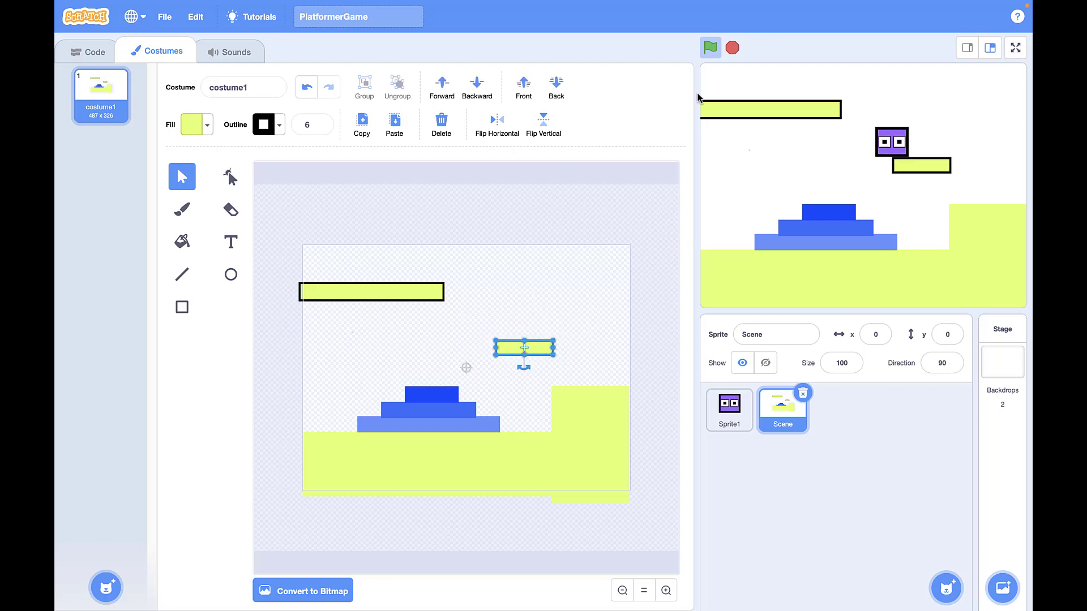
pyautogui.click(552, 289)
pyautogui.click(710, 49)
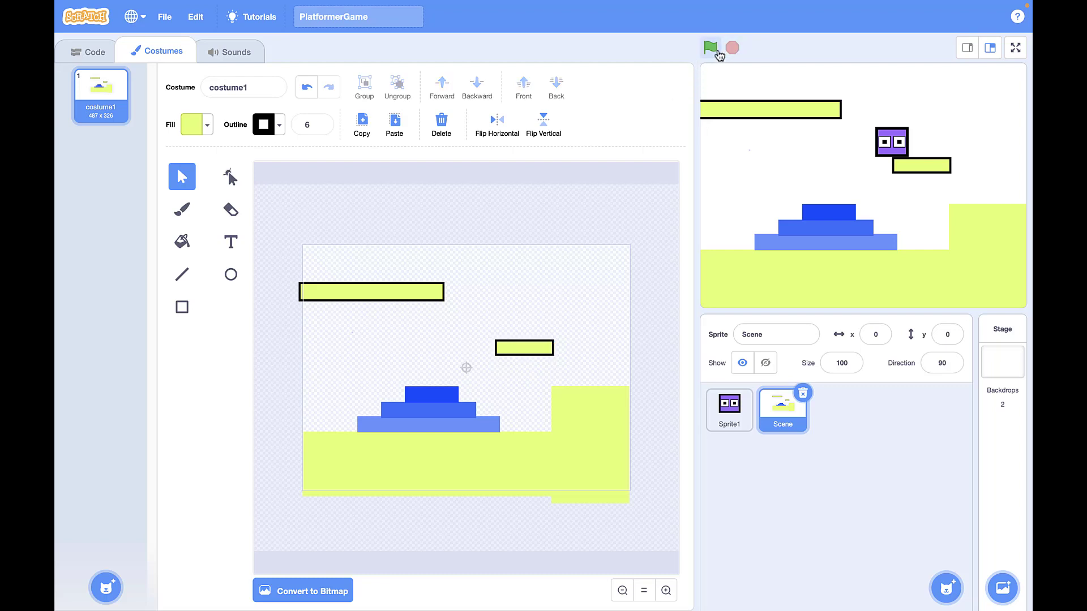
# Play-test Sprite1 jumping via the repositioned small platform towards the long upper platform, and stop and restart the game
pyautogui.press('Right')
pyautogui.press('Up')
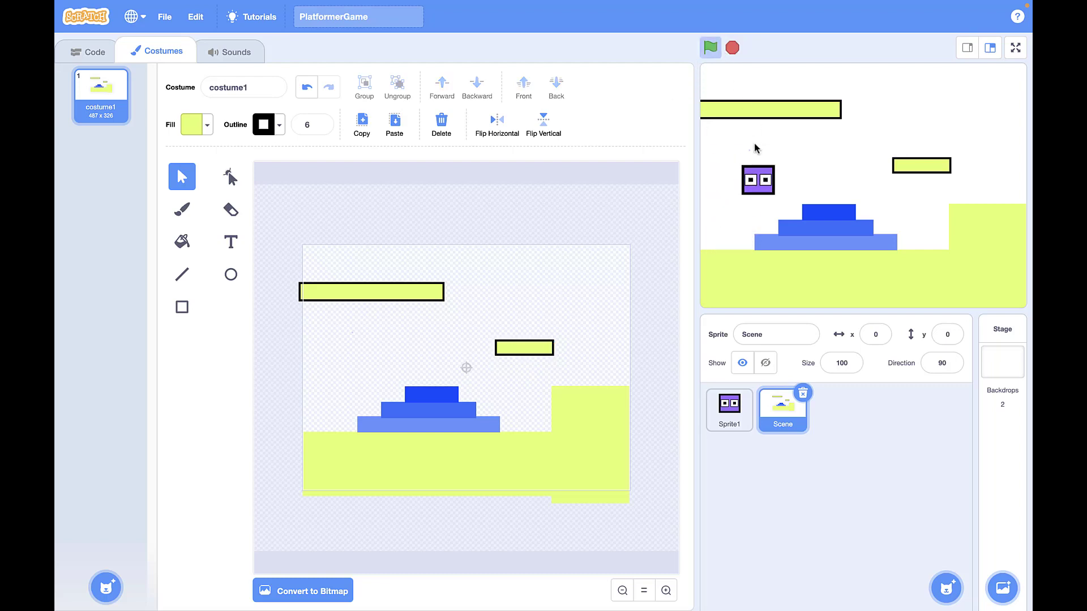
pyautogui.press('Right')
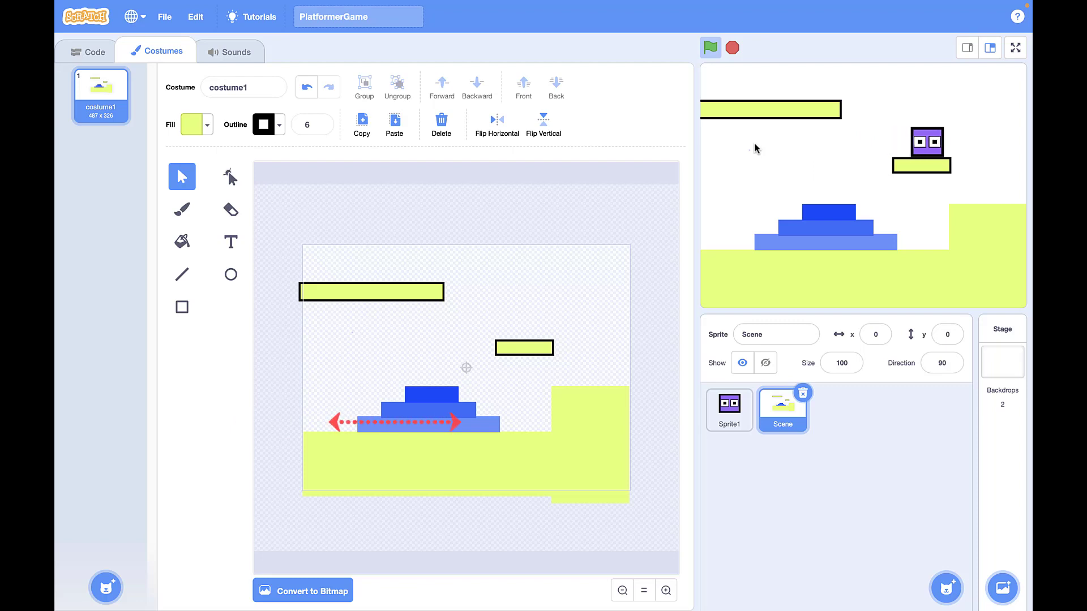
pyautogui.press('Up')
pyautogui.press('Left')
pyautogui.press('Up')
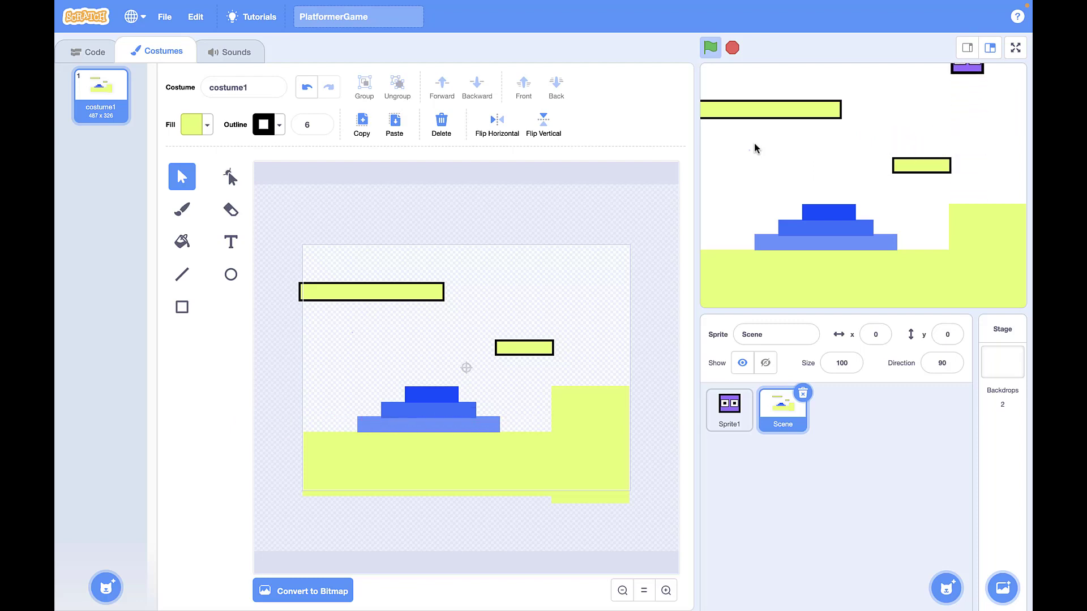
pyautogui.press('Left')
pyautogui.press('Up')
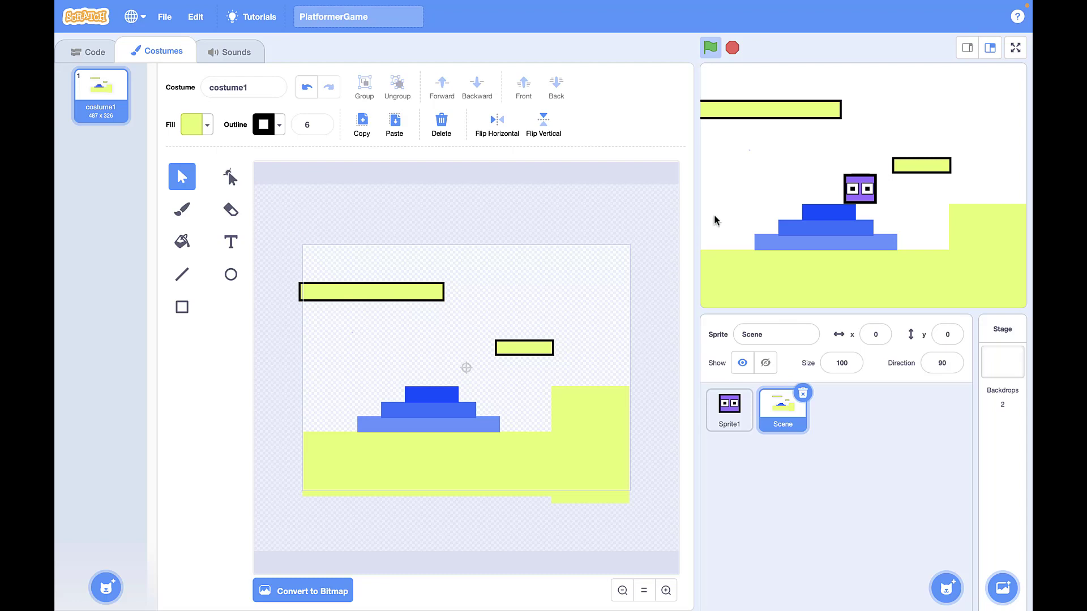
pyautogui.click(731, 50)
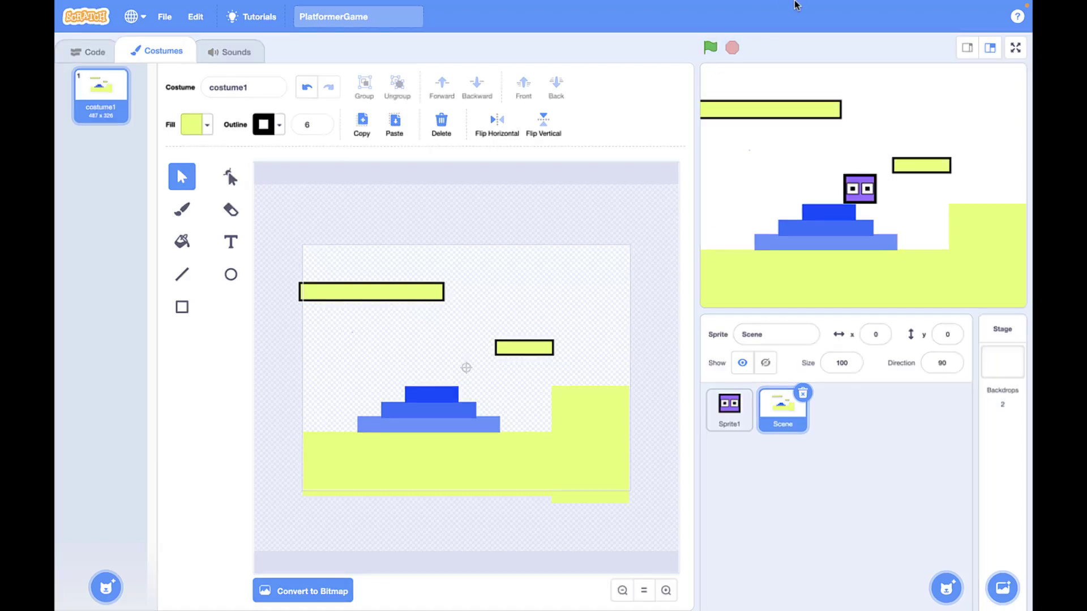
pyautogui.click(710, 48)
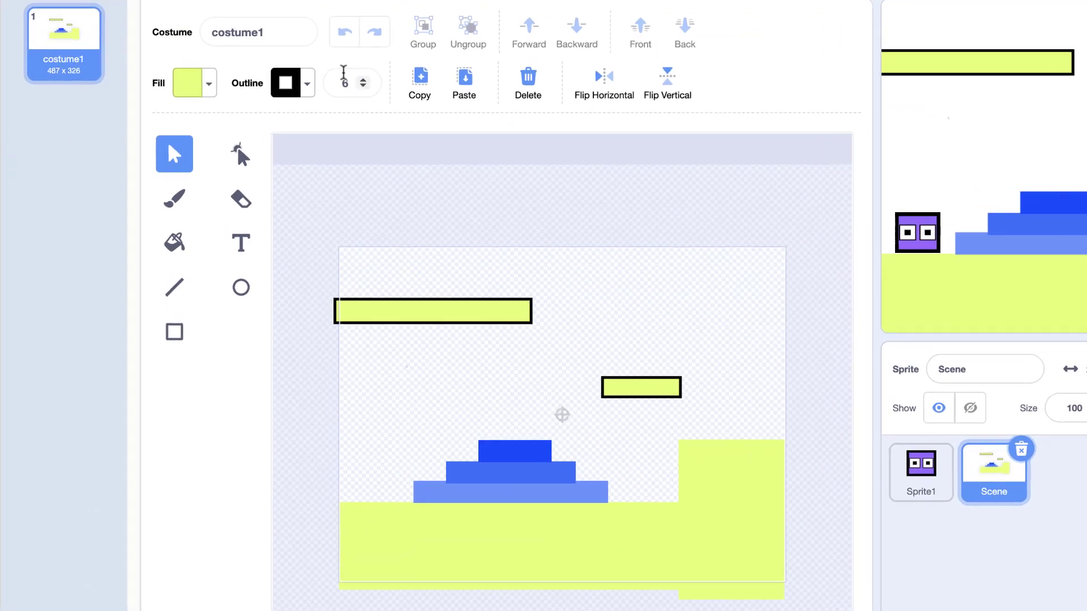
# Rename the Scene's costume to Level1 and duplicate it
pyautogui.click(280, 44)
pyautogui.write('L')
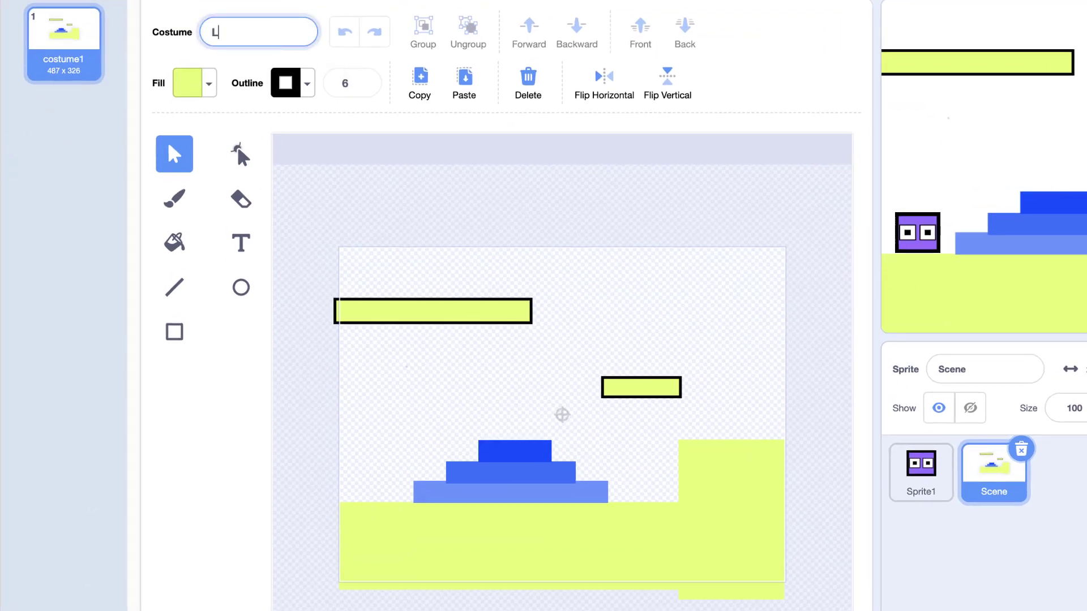
pyautogui.write('evel1')
pyautogui.rightClick(79, 67)
pyautogui.click(91, 79)
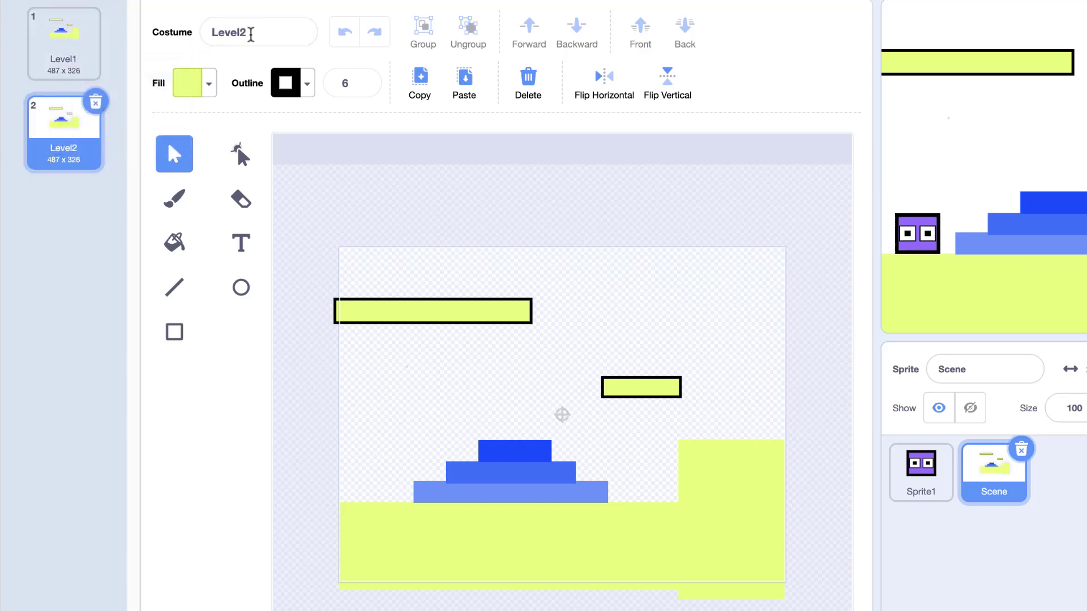
pyautogui.click(250, 33)
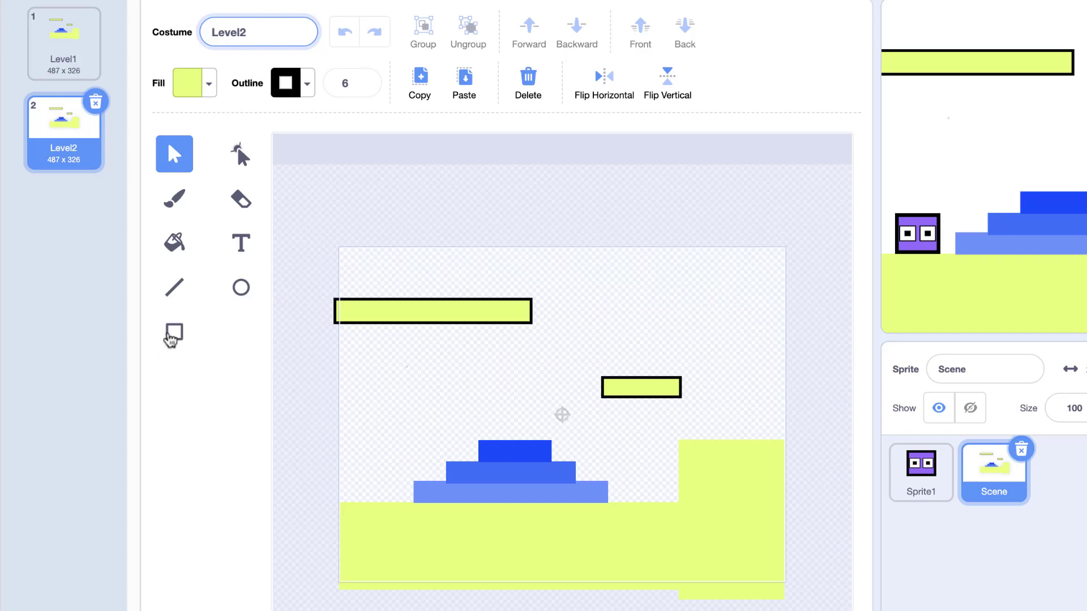
# Try flipping all the shapes of Level2 horizontally and revert the flip
pyautogui.click(171, 338)
pyautogui.click(175, 158)
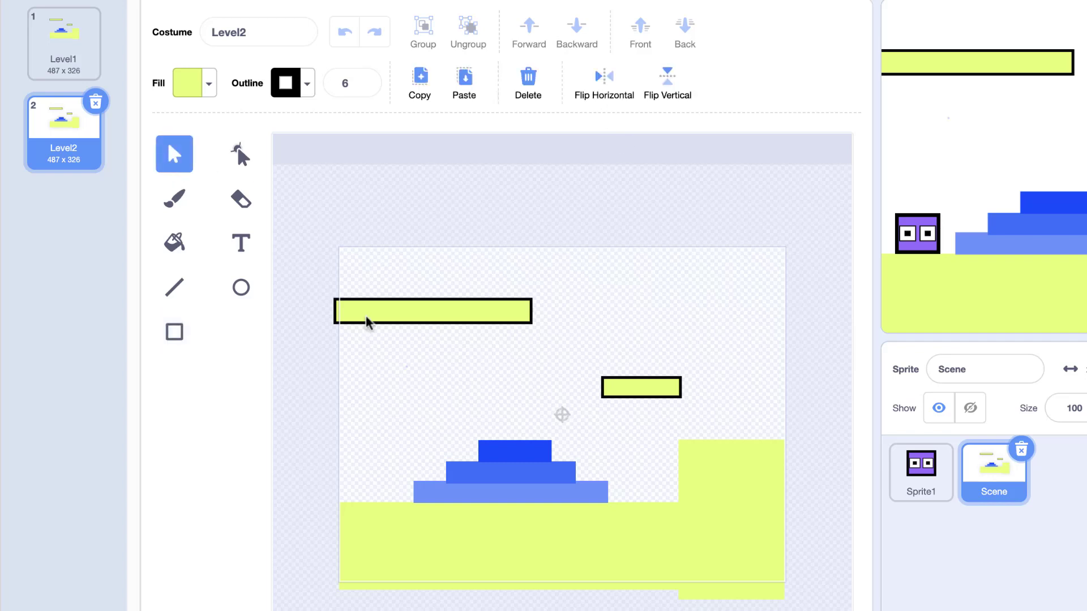
pyautogui.hotkey('ctrl', 'a')
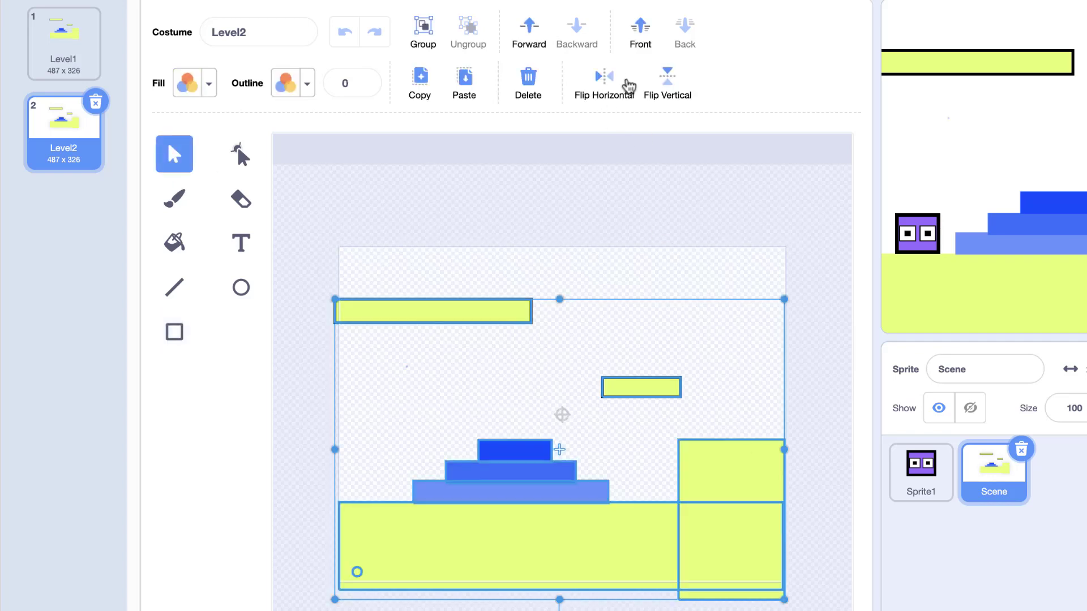
pyautogui.click(628, 85)
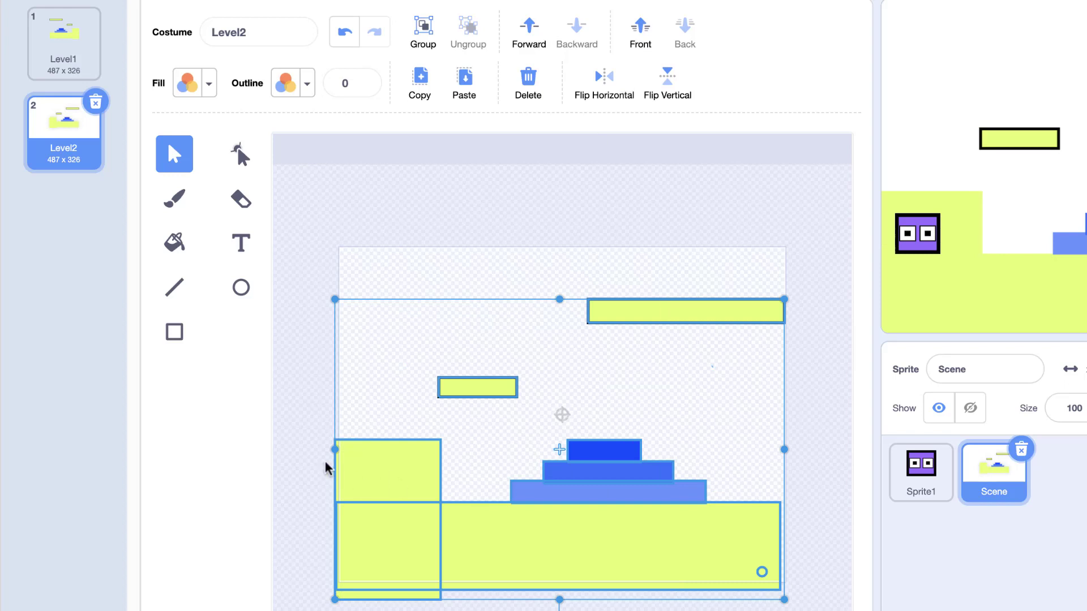
pyautogui.click(374, 610)
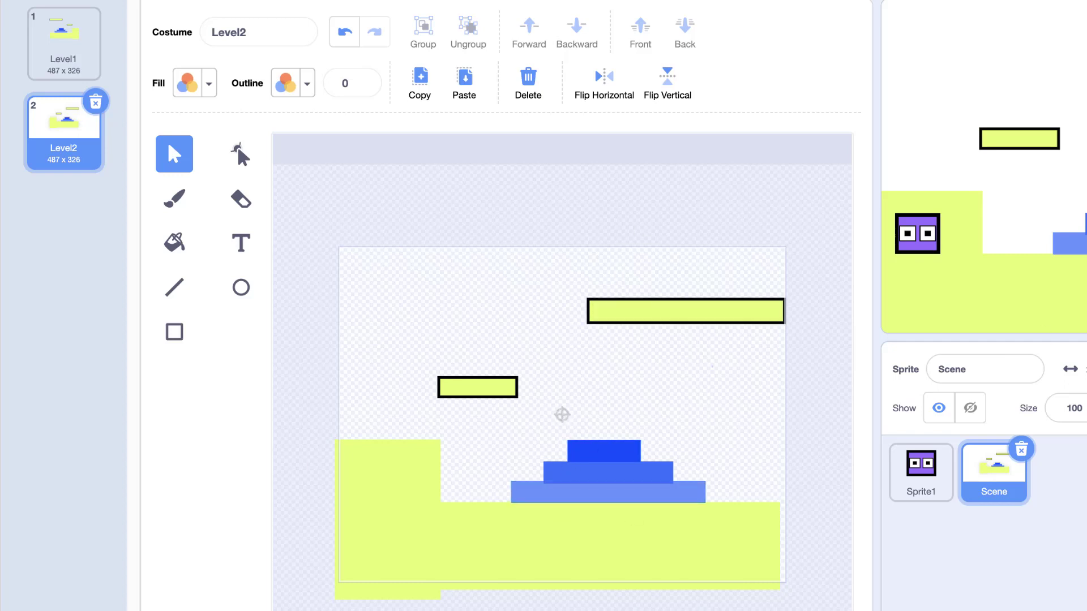
pyautogui.click(602, 91)
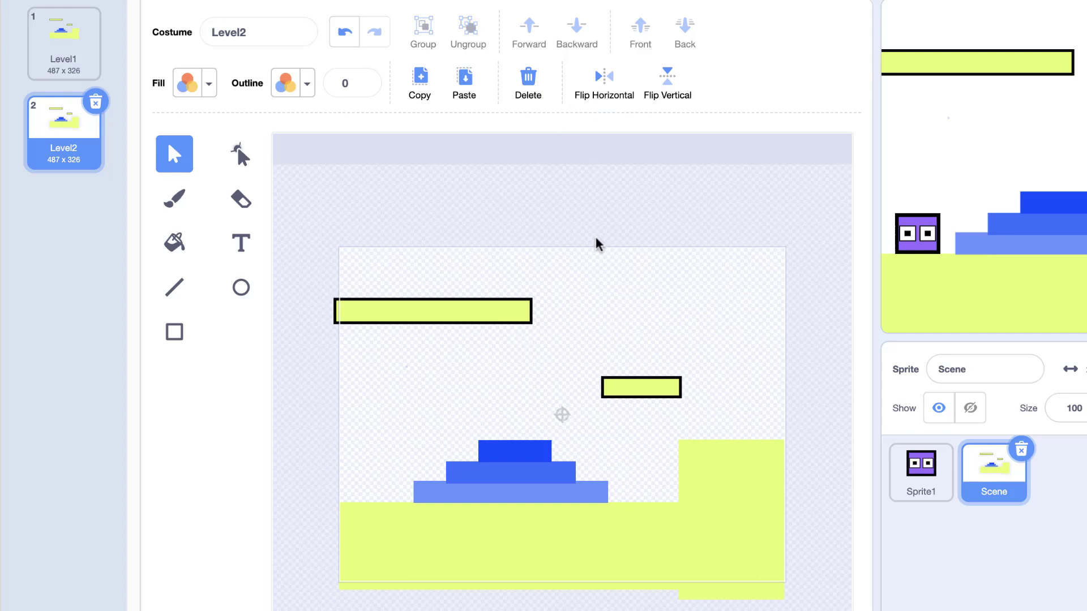
# Draw an outline-free rectangle of about 714 by 540 covering the whole Level2 canvas and fill it with a pale purple
pyautogui.click(182, 334)
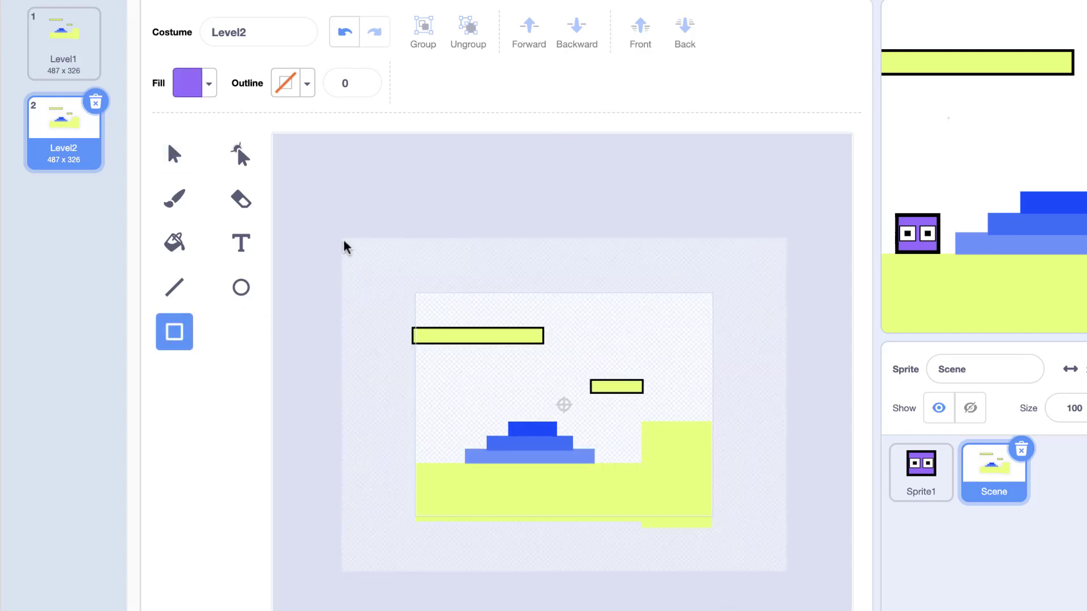
pyautogui.moveTo(344, 241)
pyautogui.mouseDown()
pyautogui.moveTo(567, 376)
pyautogui.moveTo(790, 545)
pyautogui.moveTo(782, 572)
pyautogui.mouseUp()
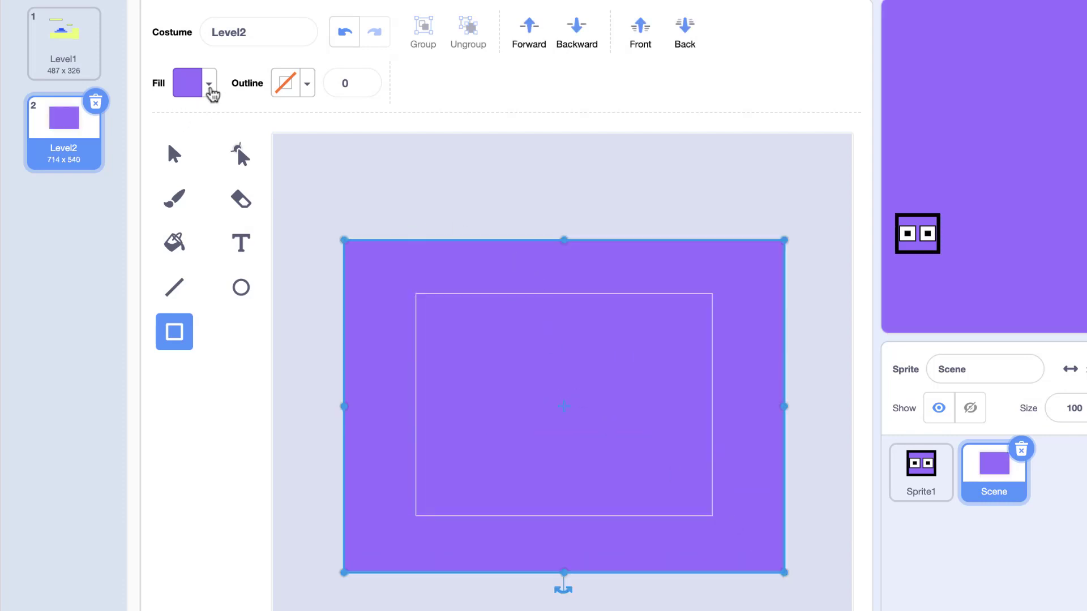
pyautogui.click(209, 85)
pyautogui.moveTo(195, 240)
pyautogui.mouseDown()
pyautogui.moveTo(165, 241)
pyautogui.moveTo(181, 243)
pyautogui.mouseUp()
pyautogui.moveTo(243, 298); pyautogui.dragTo(239, 297)
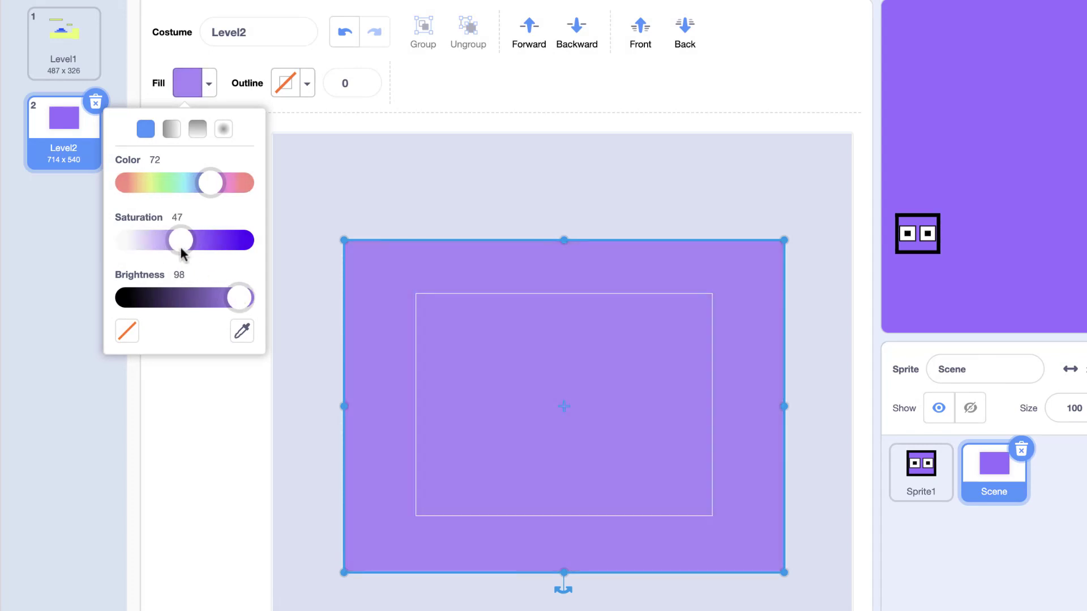
pyautogui.moveTo(181, 240); pyautogui.dragTo(152, 247)
pyautogui.click(468, 221)
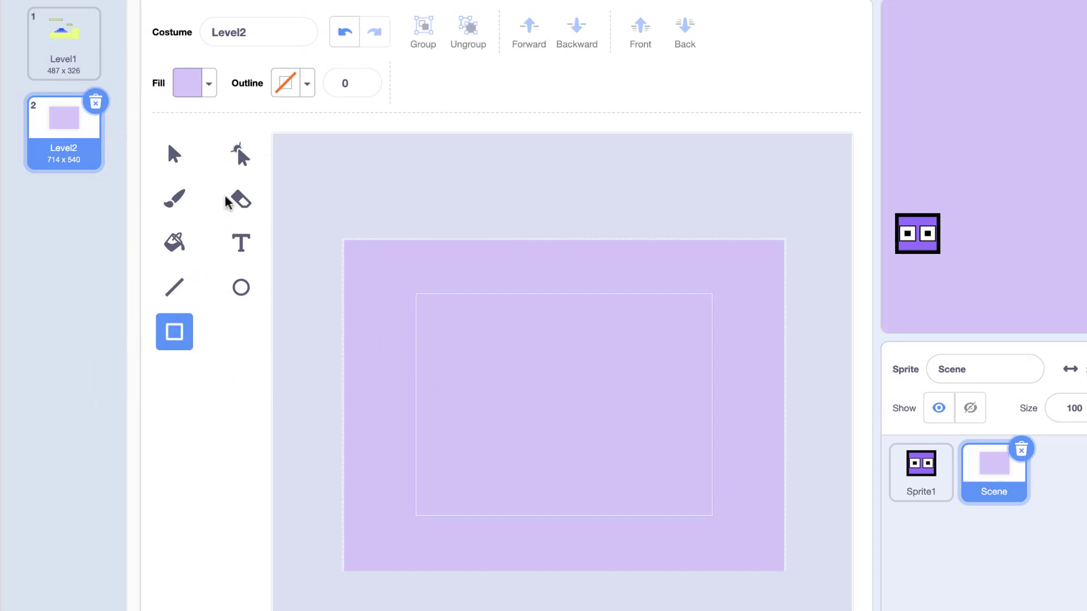
# Centre the purple rectangle on the Level2 canvas and flip all the shapes together horizontally
pyautogui.click(175, 154)
pyautogui.moveTo(544, 436); pyautogui.dragTo(546, 436)
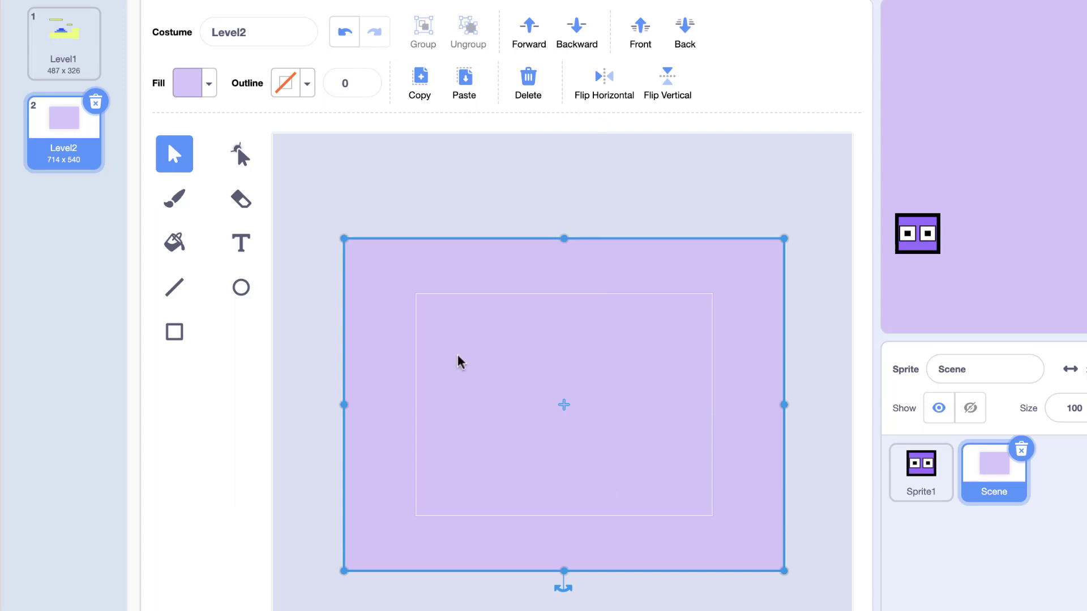
pyautogui.hotkey('ctrl', 'a')
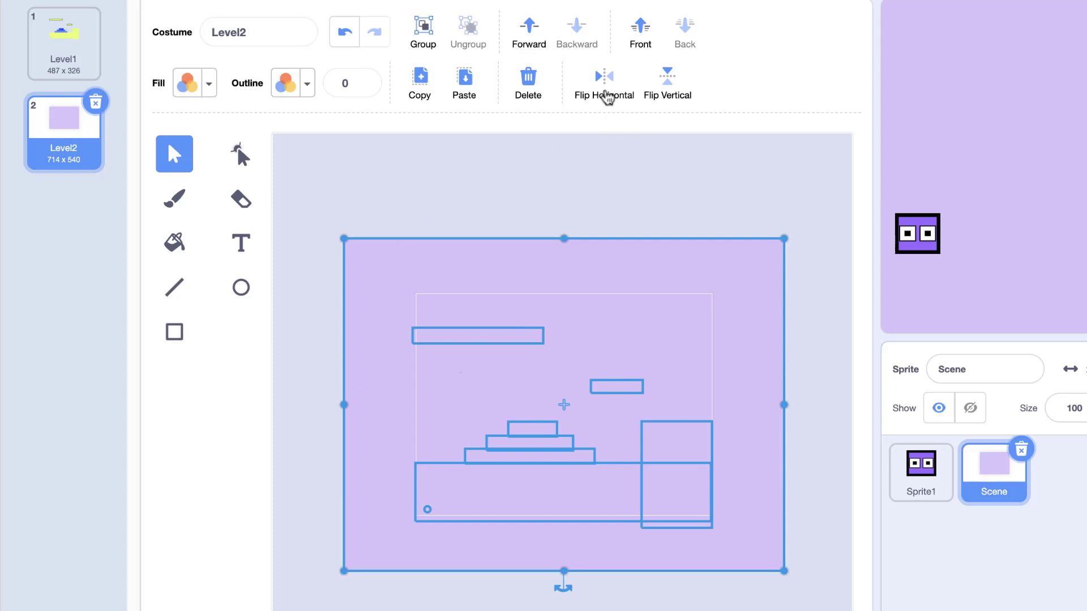
pyautogui.click(607, 97)
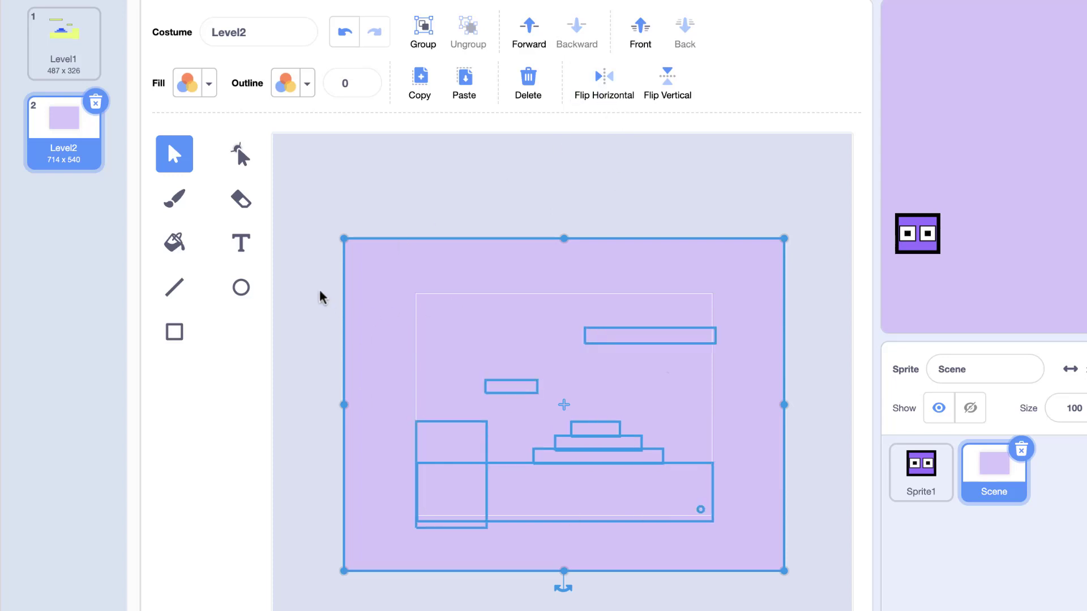
# Delete the pale purple rectangle from Level2, keeping the mirrored level shapes
pyautogui.click(367, 224)
pyautogui.click(400, 291)
pyautogui.click(528, 91)
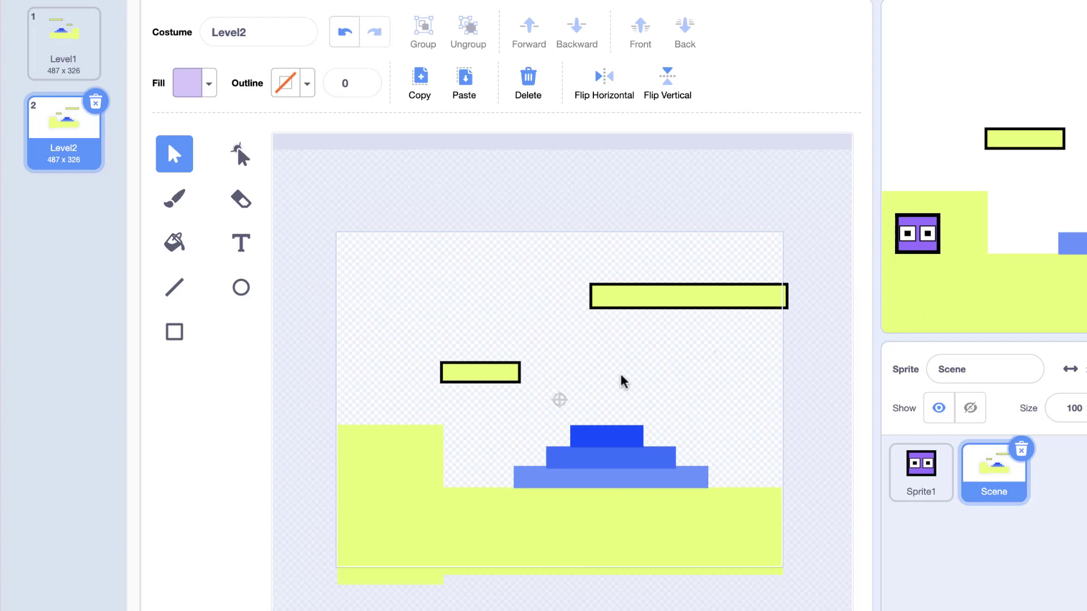
# Compare the Level1 and Level2 costumes, and open the Scene sprite's code
pyautogui.click(85, 59)
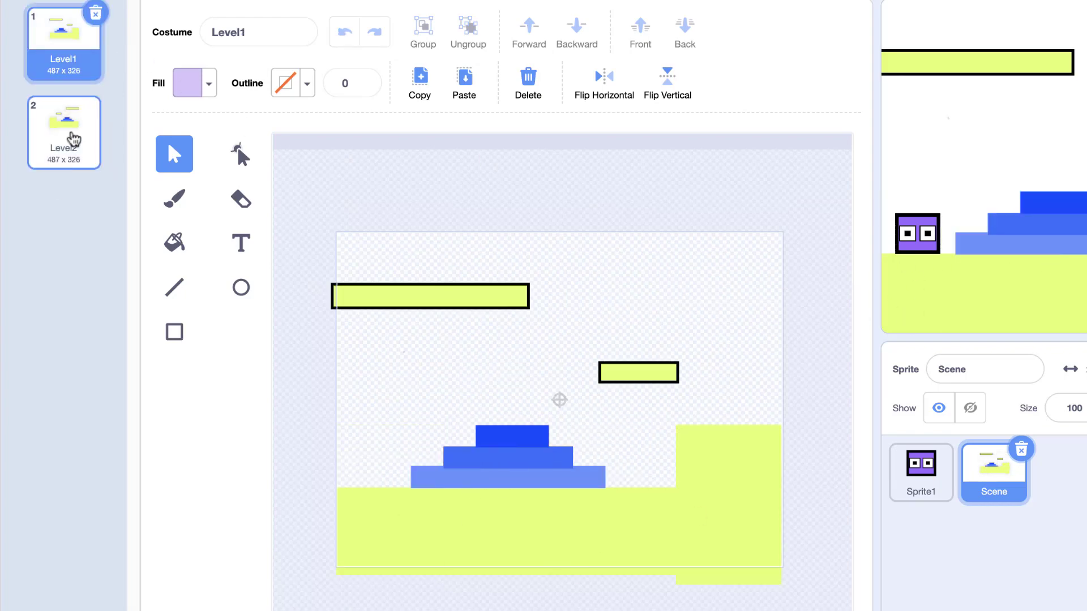
pyautogui.click(56, 156)
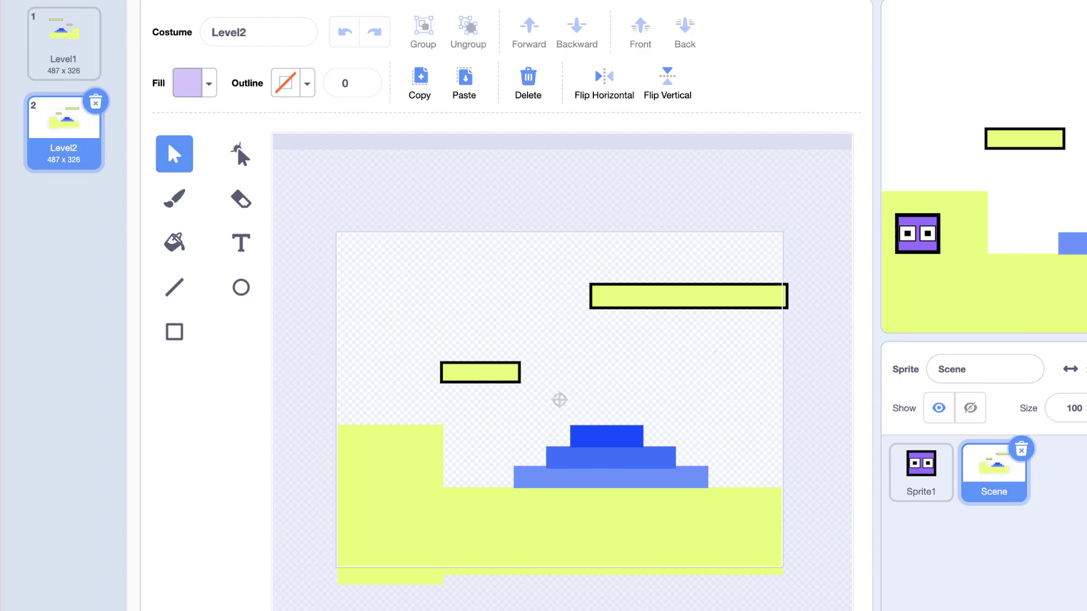
pyautogui.click(63, 5)
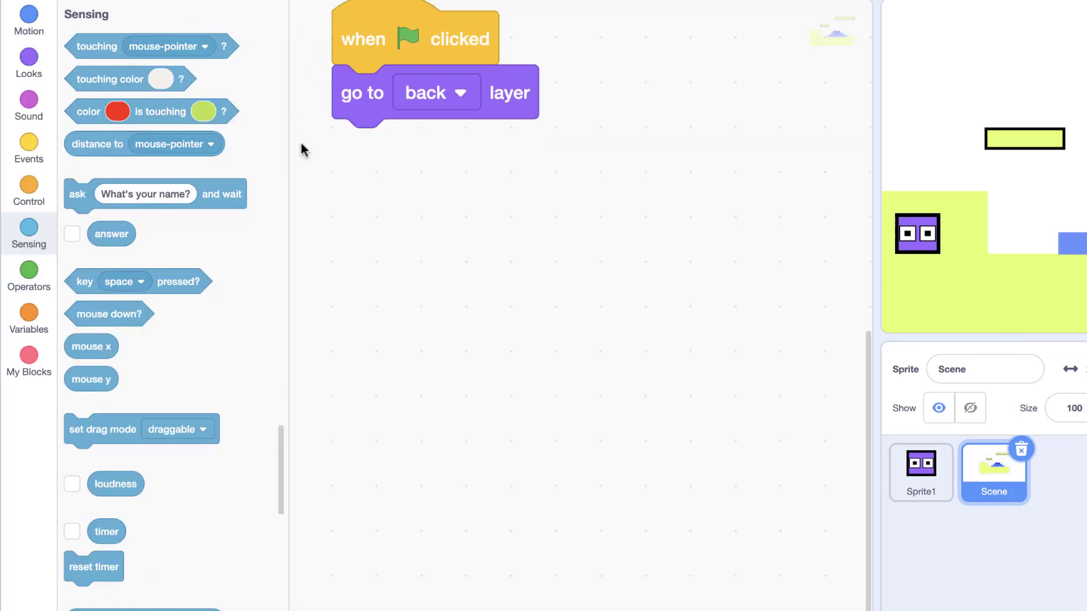
# Add a switch costume to Level1 block under the Scene's go to back layer block and run the project
pyautogui.scroll(3, 388, 73)
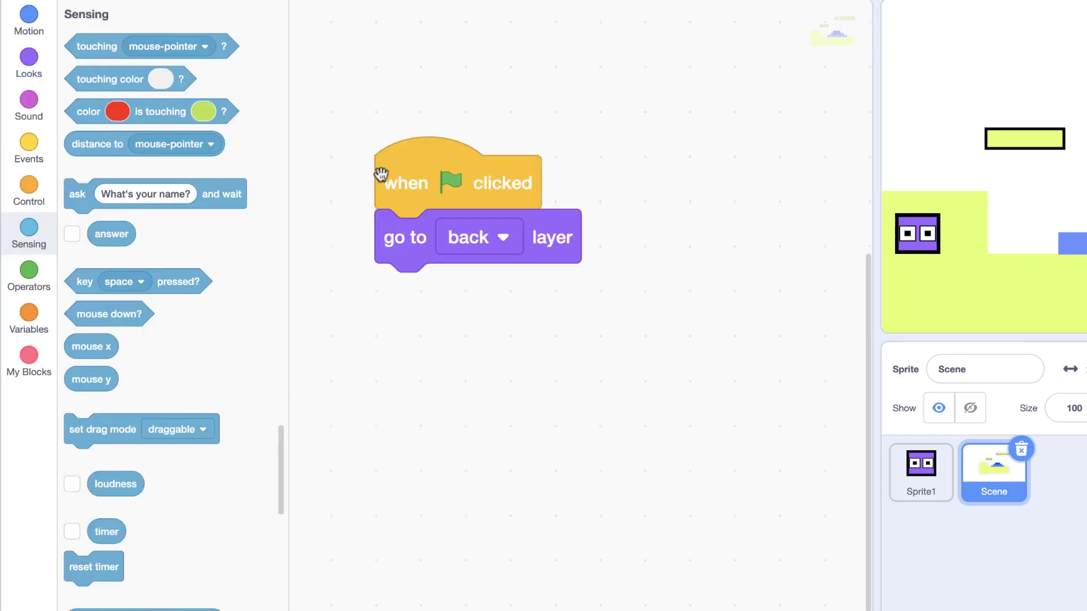
pyautogui.scroll(-3, 381, 174)
pyautogui.click(28, 62)
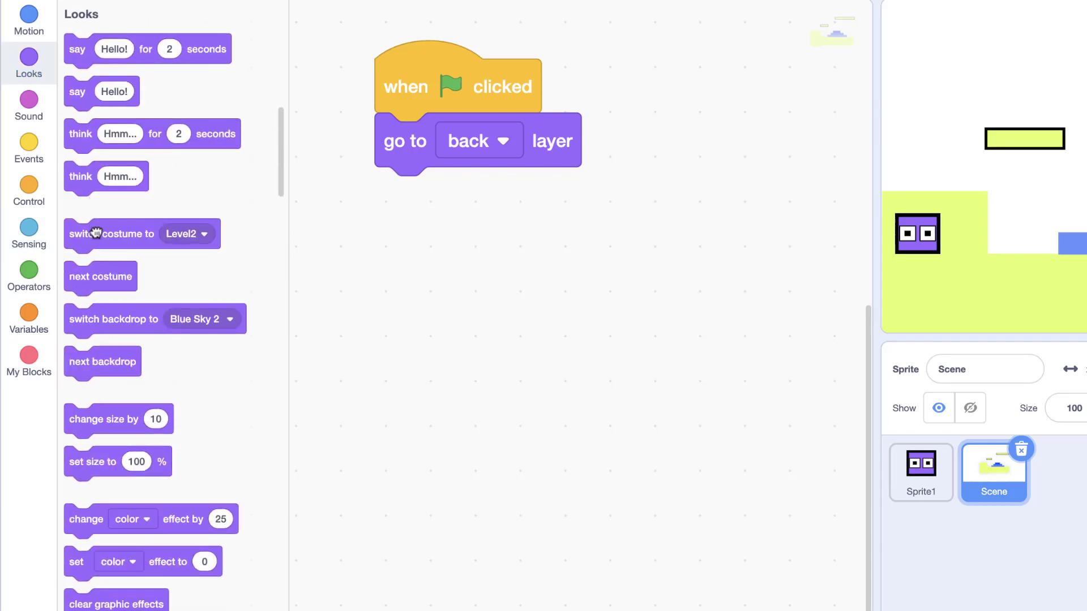
pyautogui.moveTo(96, 233); pyautogui.dragTo(407, 182)
pyautogui.click(585, 212)
pyautogui.click(578, 257)
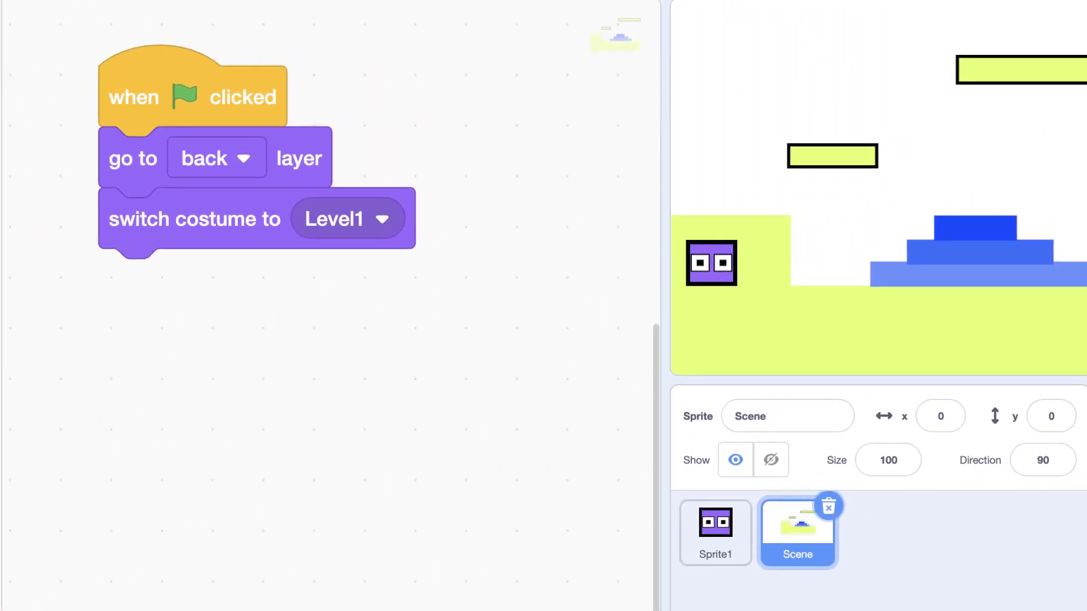
pyautogui.click(686, 1)
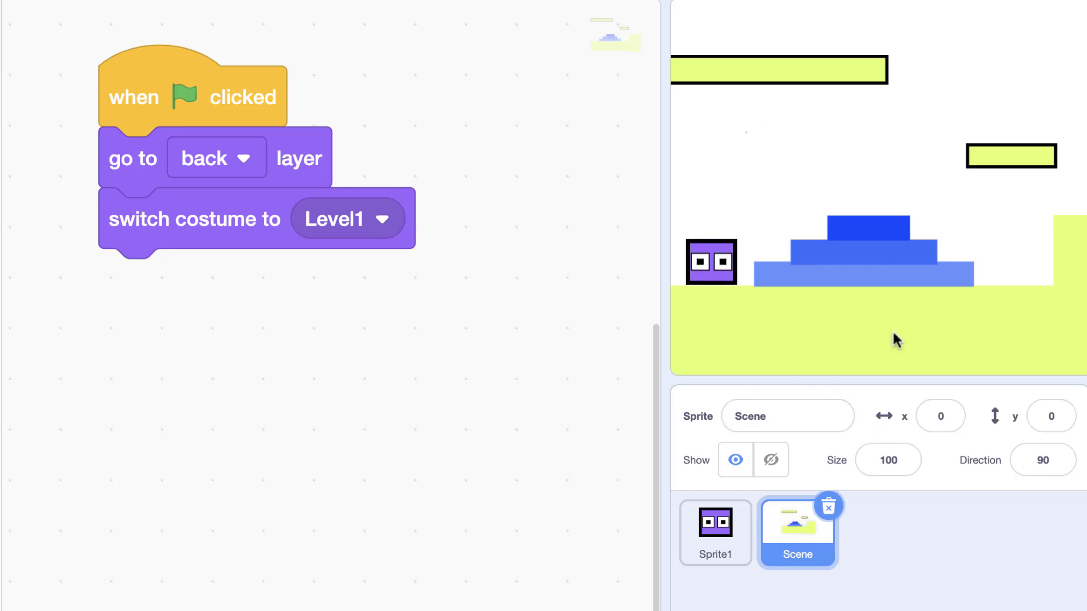
# Create a custom block named Change Scene in Sprite1 and place its definition beside the move-in script
pyautogui.click(711, 551)
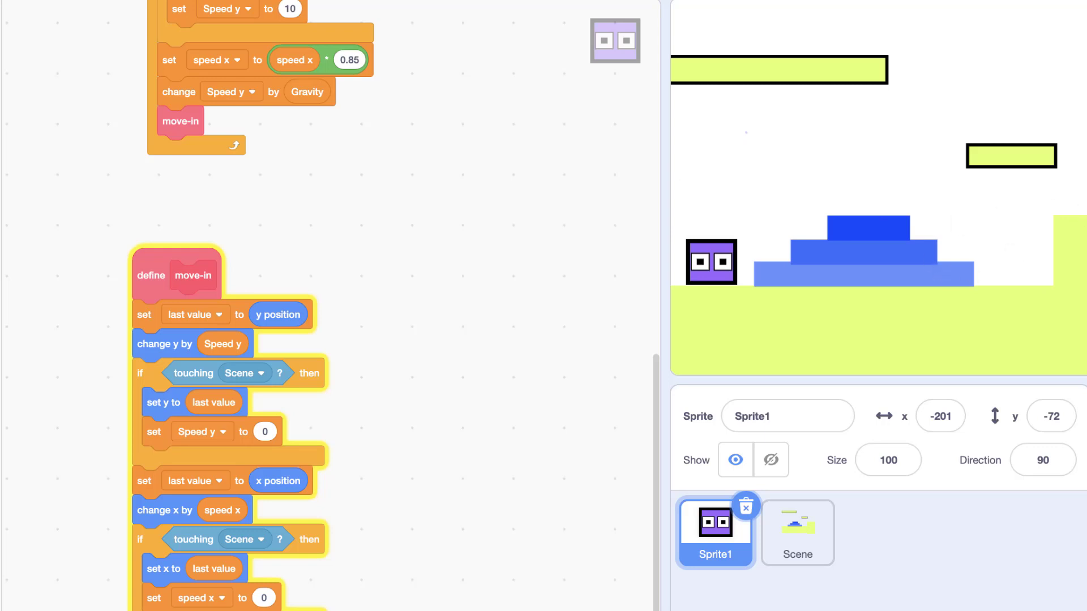
pyautogui.click(620, 610)
pyautogui.click(620, 610)
pyautogui.hscroll(2, 346, 525)
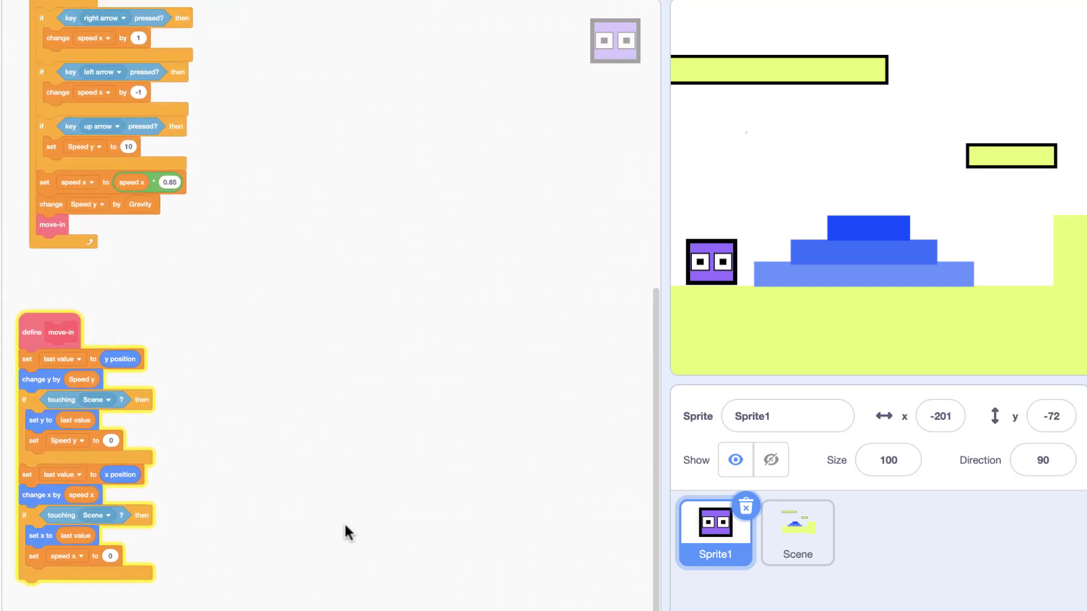
pyautogui.click(2, 62)
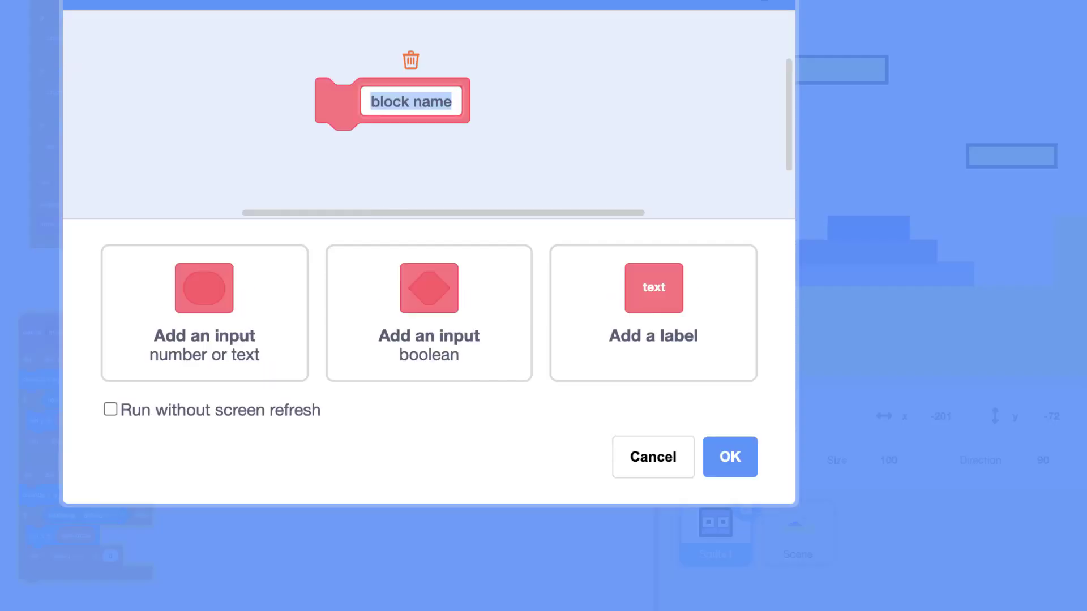
pyautogui.write('C')
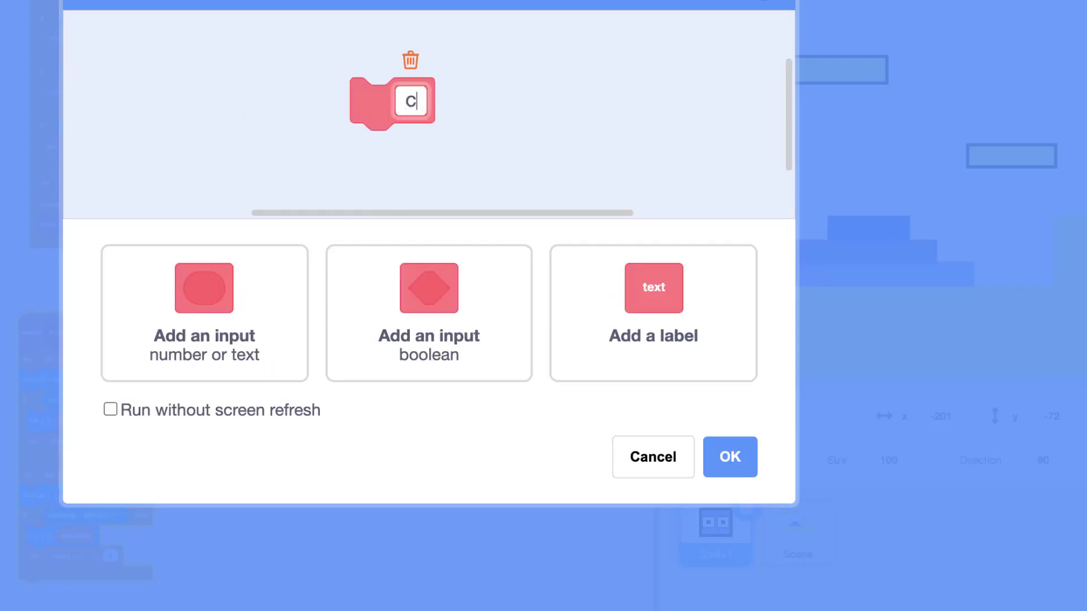
pyautogui.write('hange Scene')
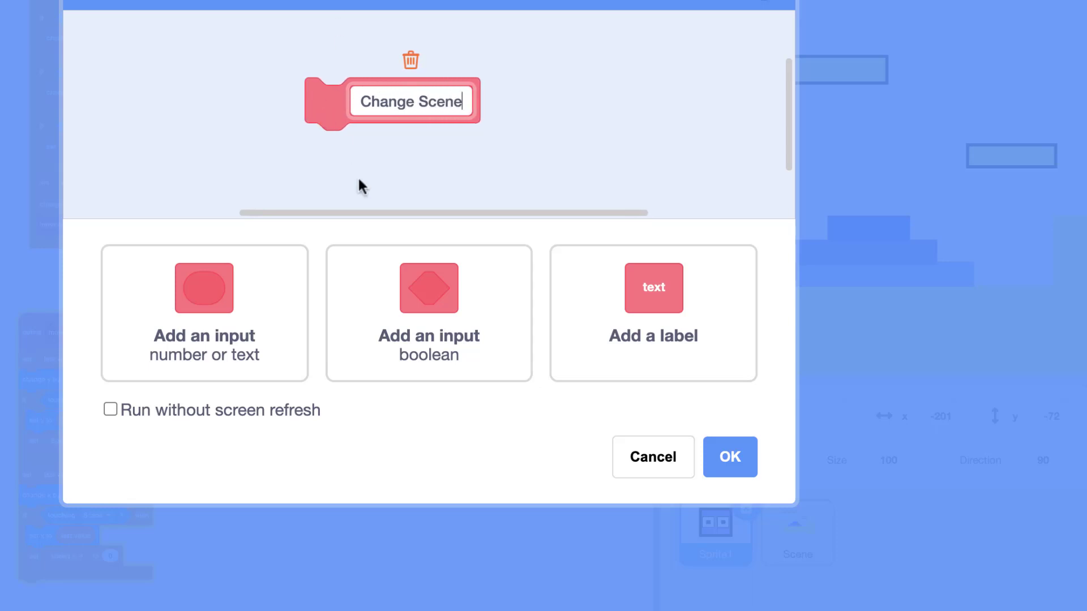
pyautogui.click(726, 460)
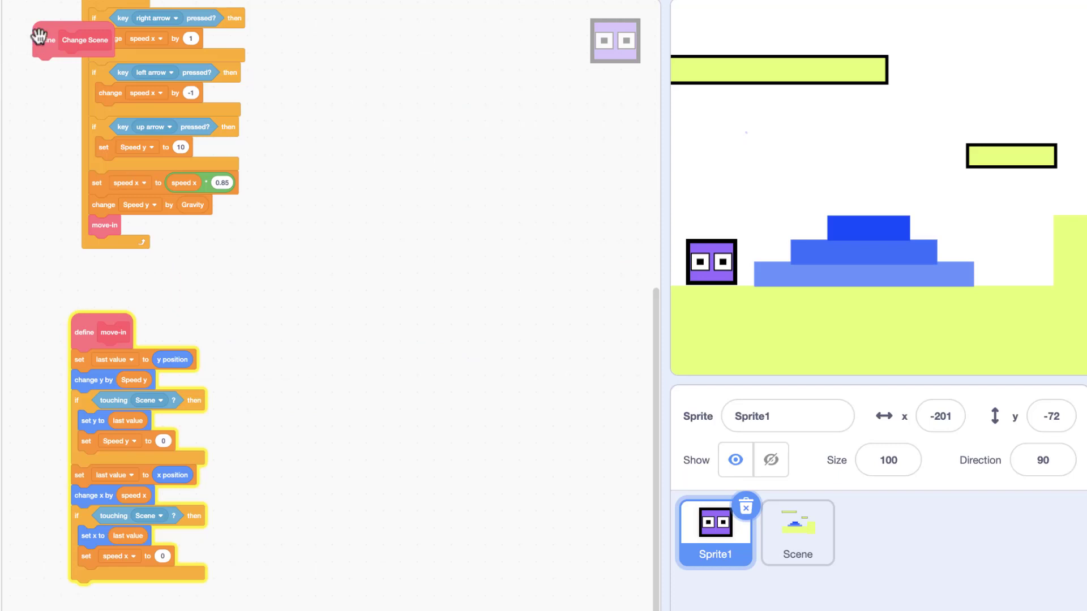
pyautogui.moveTo(35, 33); pyautogui.dragTo(367, 323)
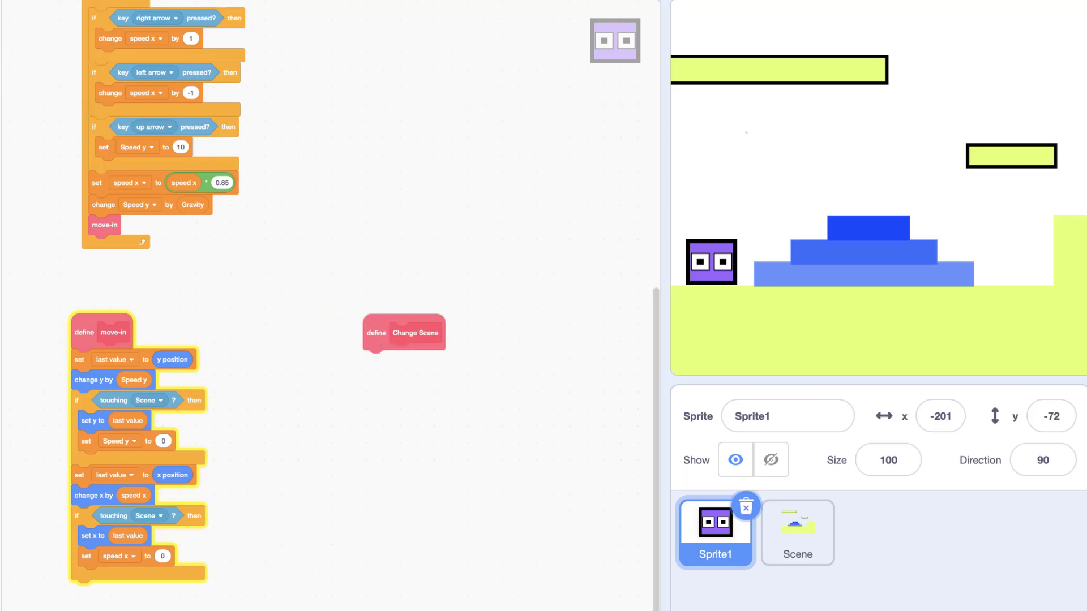
# Call Change Scene right after move-in at the end of Sprite1's forever loop
pyautogui.moveTo(1, 218); pyautogui.dragTo(145, 252)
pyautogui.scroll(5, 334, 249)
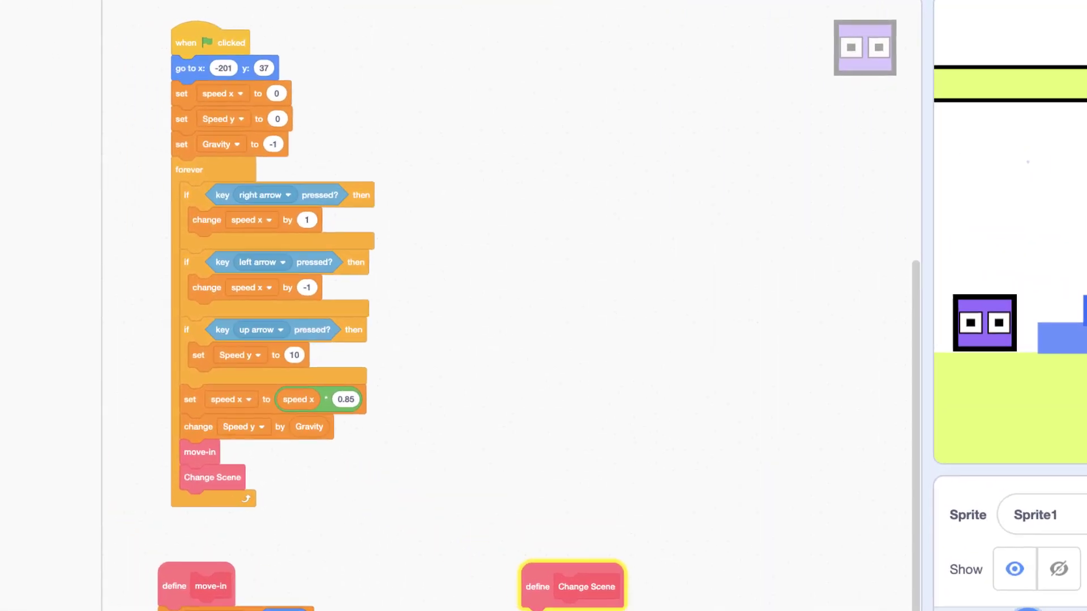
pyautogui.hscroll(1, 549, 509)
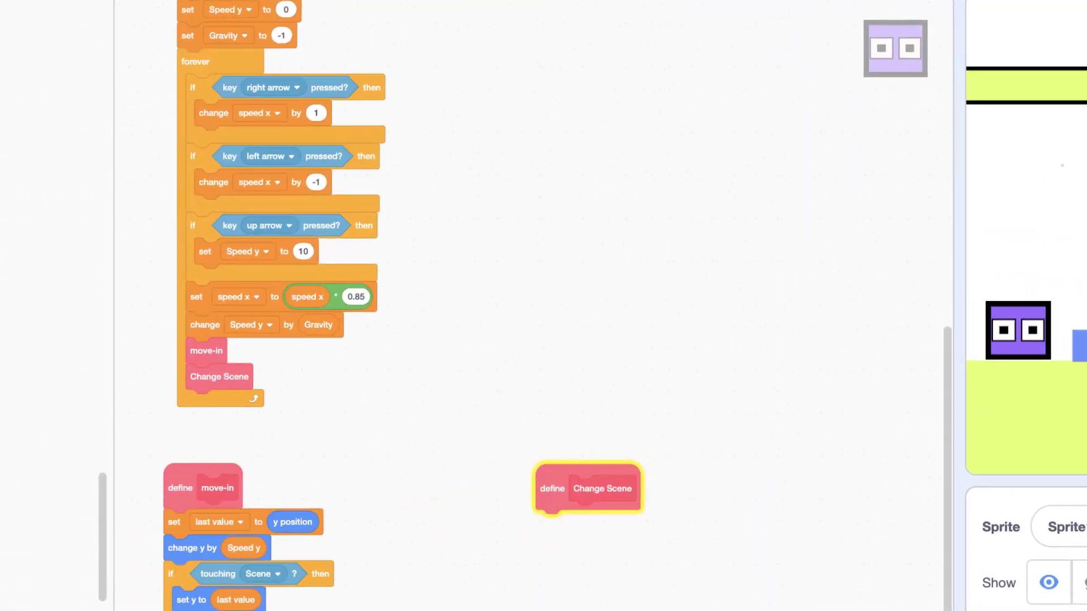
pyautogui.scroll(1, 498, 286)
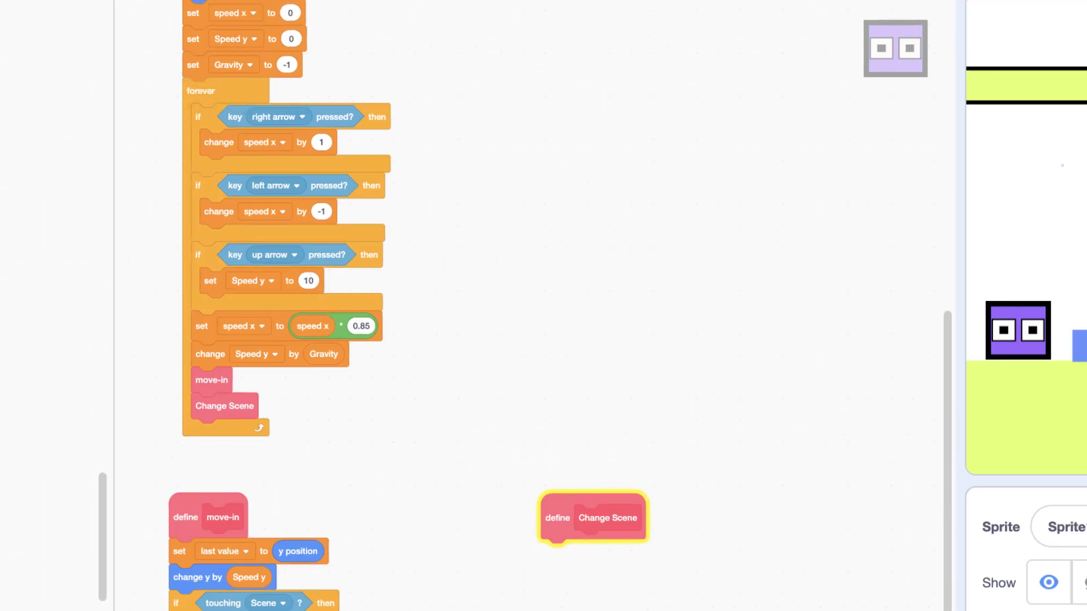
# Attach an if-then block under the Change Scene definition and give it a greater-than condition
pyautogui.moveTo(79, 323); pyautogui.dragTo(559, 573)
pyautogui.click(872, 610)
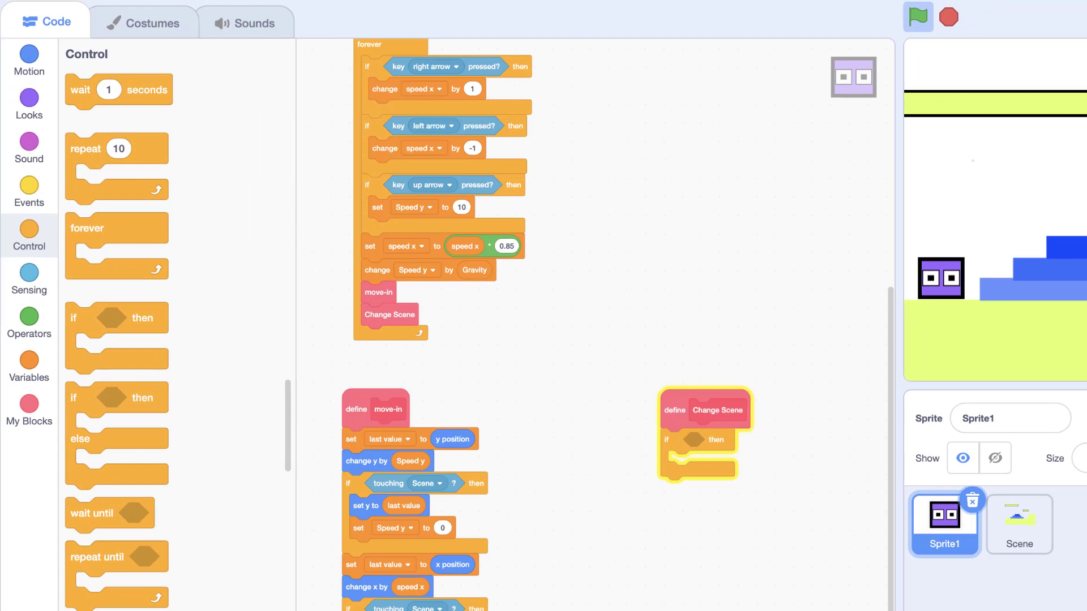
pyautogui.click(872, 610)
pyautogui.click(871, 610)
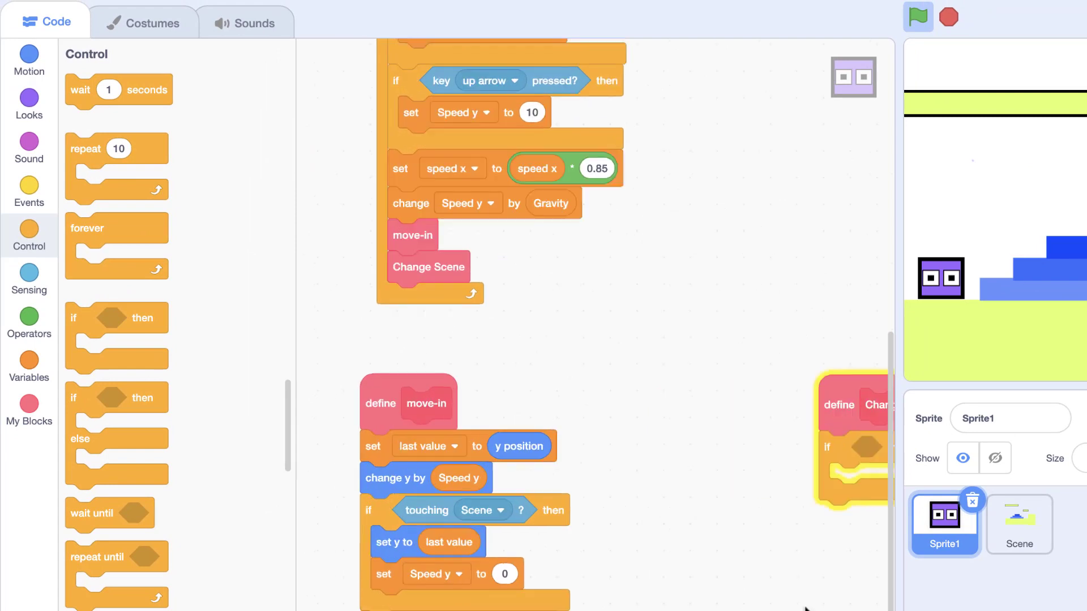
pyautogui.moveTo(799, 603); pyautogui.dragTo(557, 594)
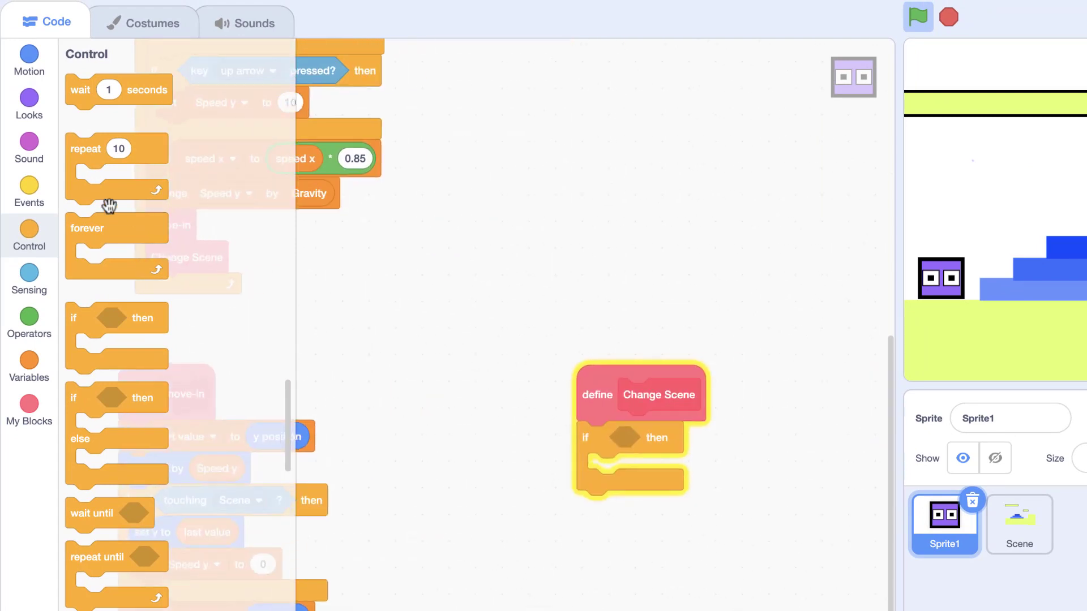
pyautogui.click(29, 318)
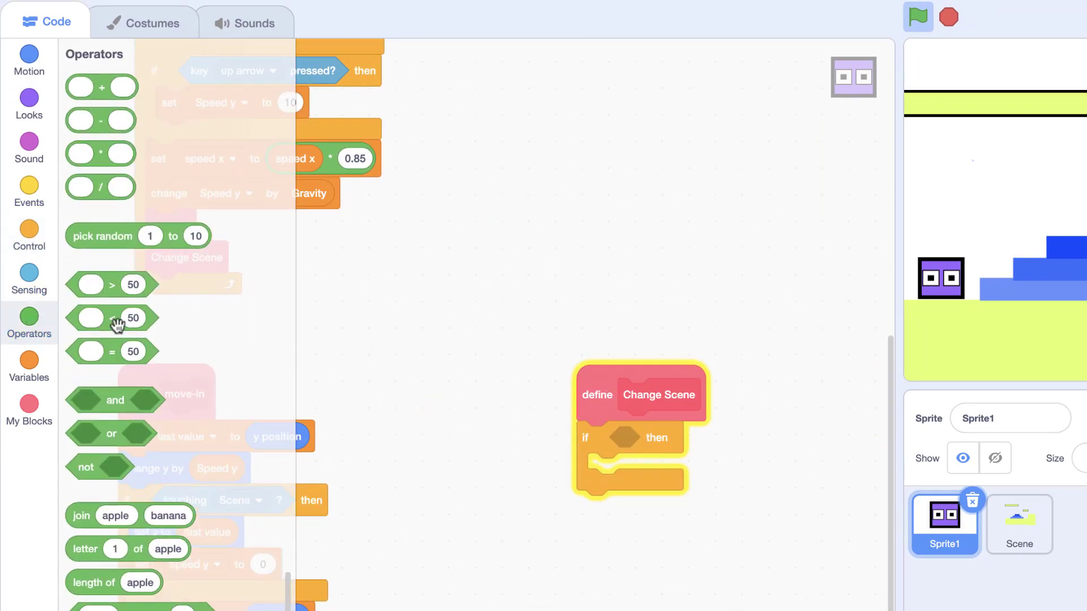
pyautogui.moveTo(107, 291); pyautogui.dragTo(704, 468)
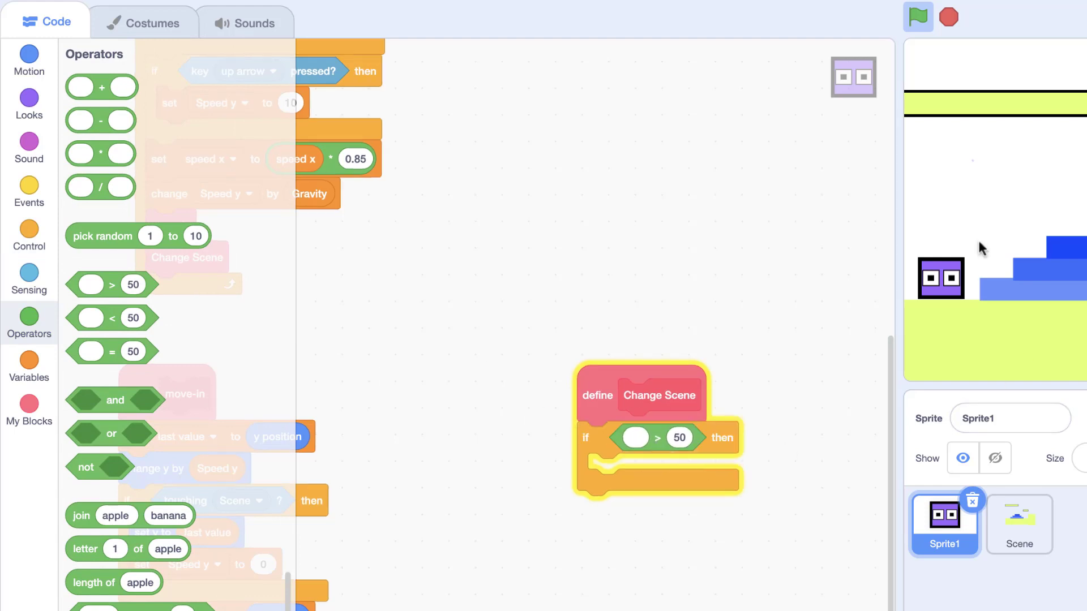
# Playtest the level, jumping the character over the blue steps and up against the raised ledge
pyautogui.press('Up')
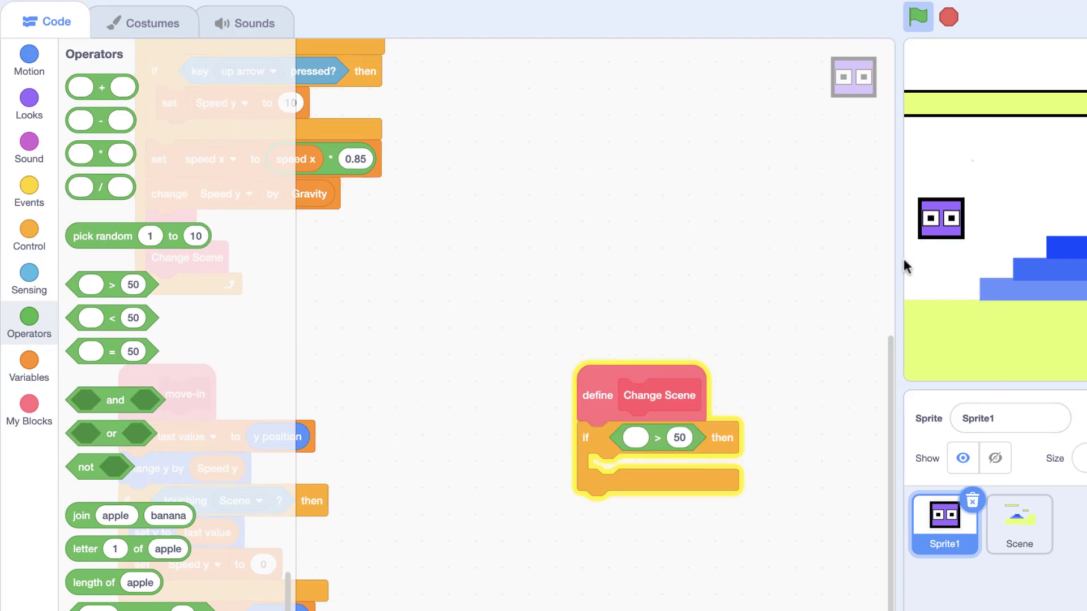
pyautogui.press('Right')
pyautogui.press('Right')
pyautogui.press('Up')
pyautogui.press('Right')
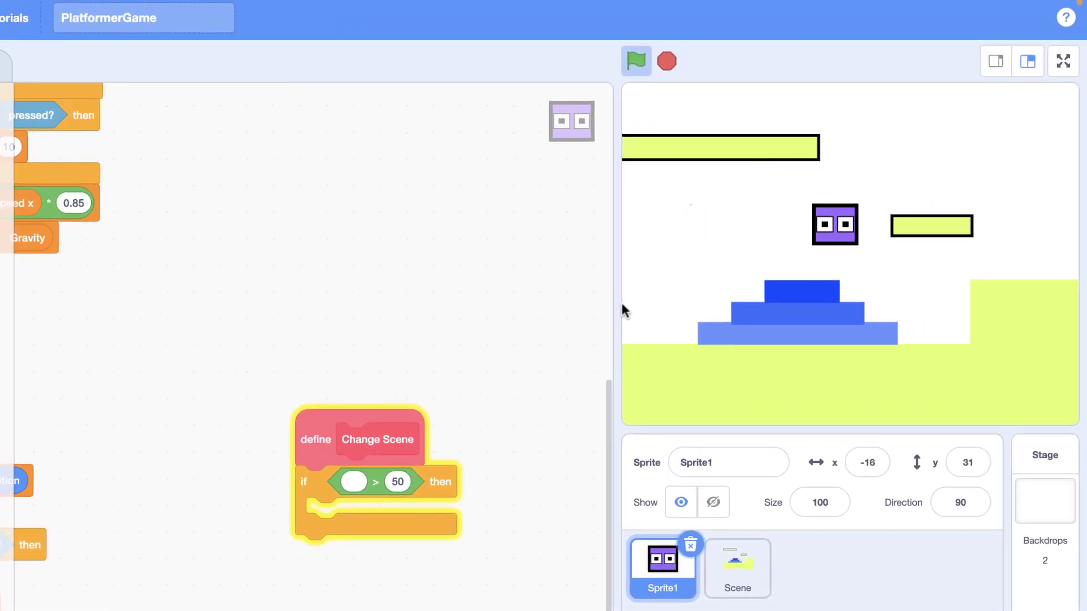
pyautogui.press('Up')
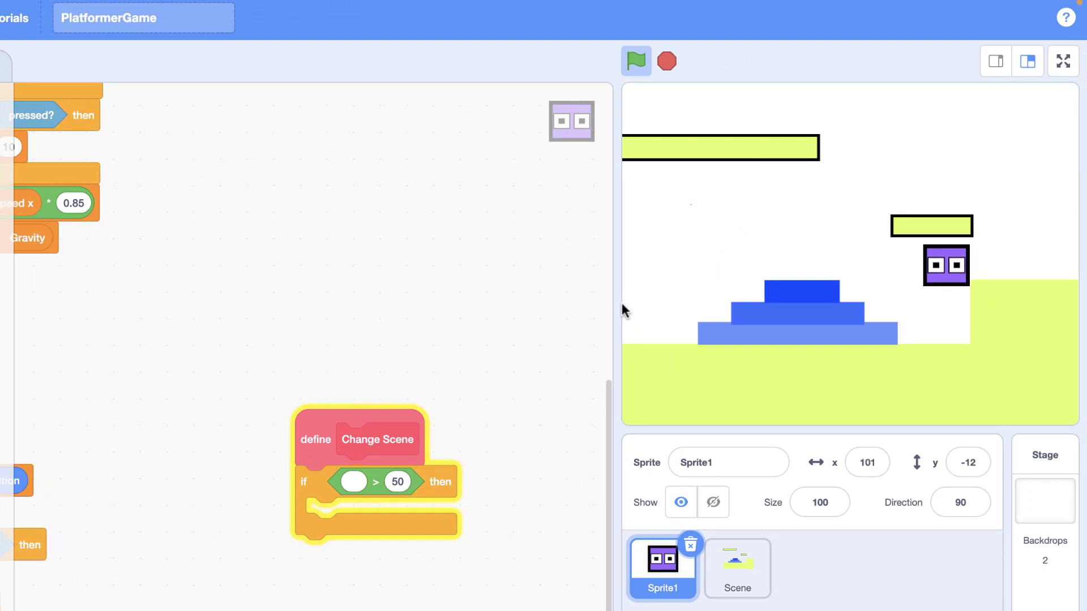
# Move the short outlined platform higher in the Scene sprite's costume to leave more jumping room
pyautogui.click(726, 572)
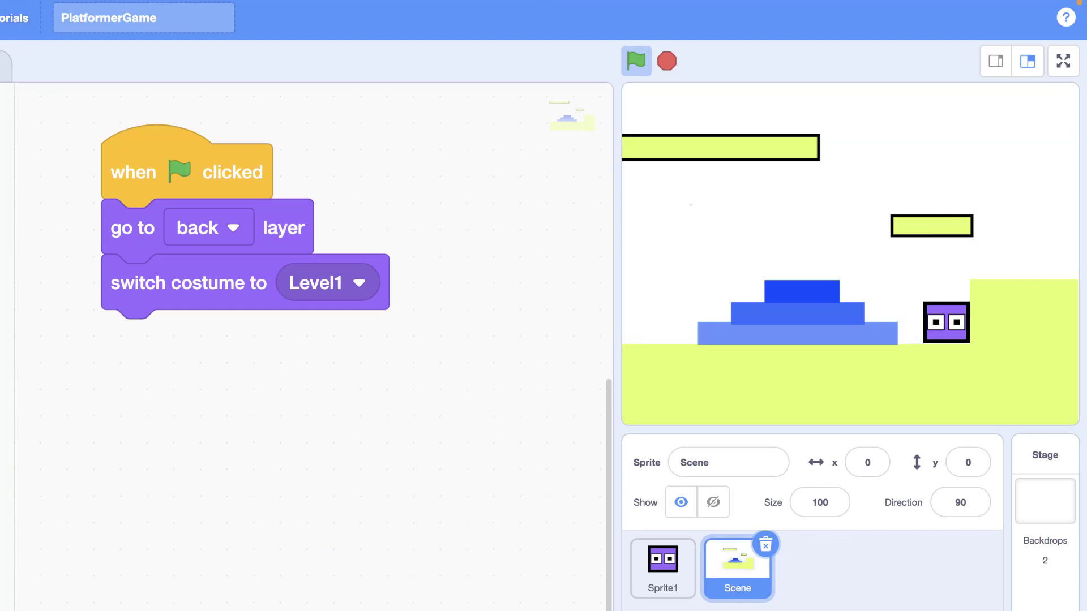
pyautogui.click(2, 67)
pyautogui.click(431, 528)
pyautogui.click(395, 419)
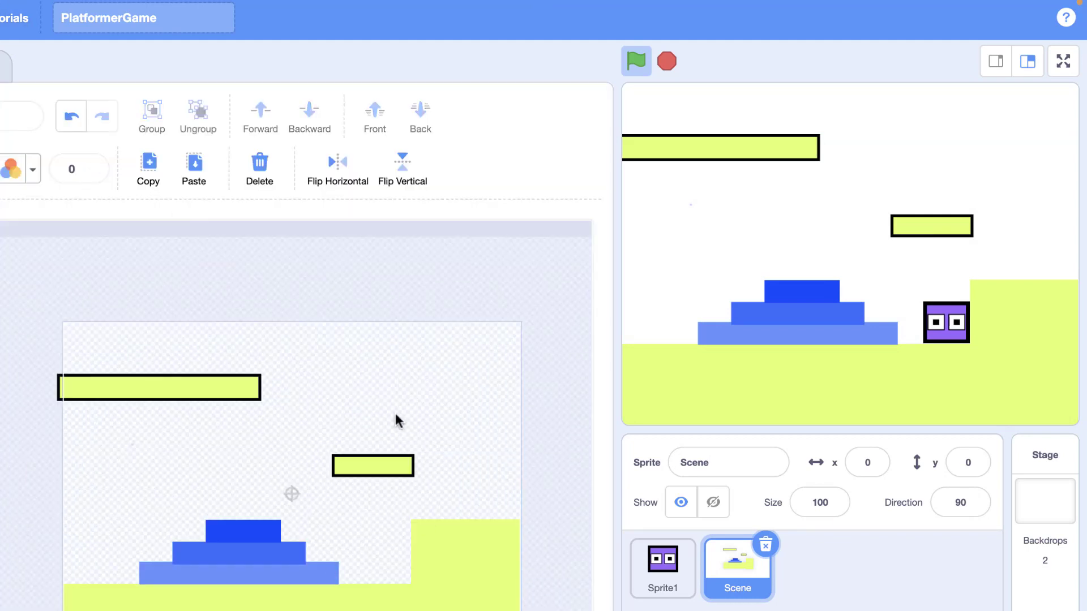
pyautogui.moveTo(340, 464); pyautogui.dragTo(341, 425)
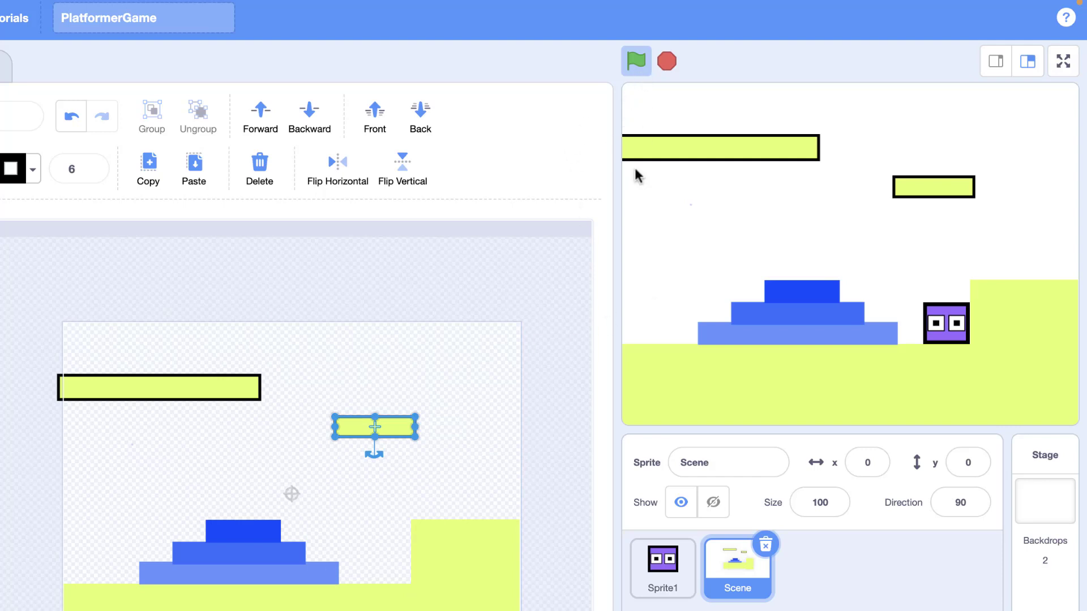
pyautogui.click(566, 352)
# Jump the character onto the raised ledge and walk it off the stage edge, checking Sprite1's x position
pyautogui.press('Up')
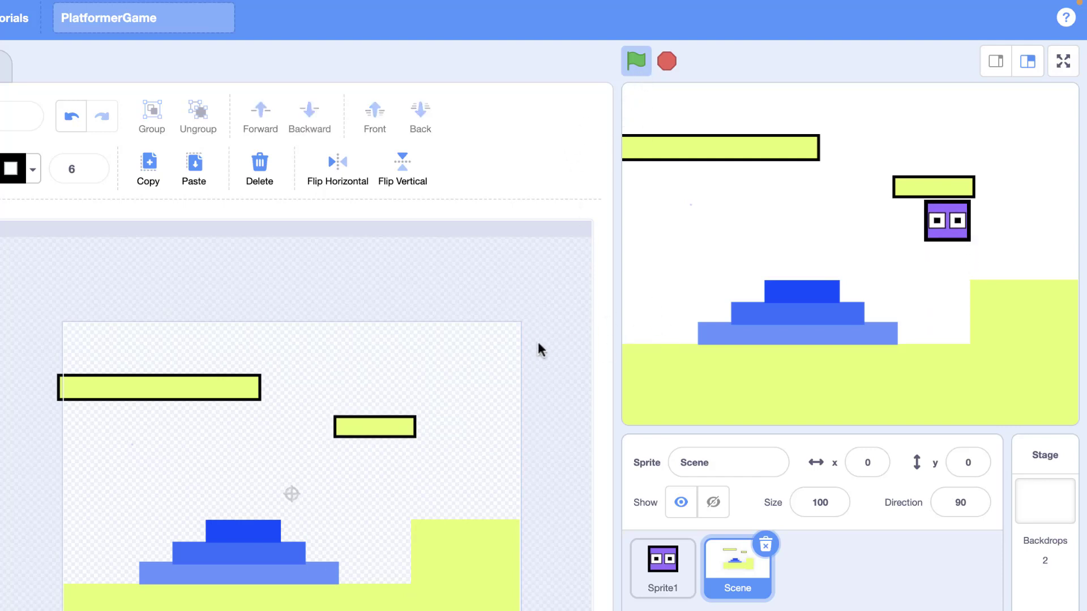
pyautogui.press('Right')
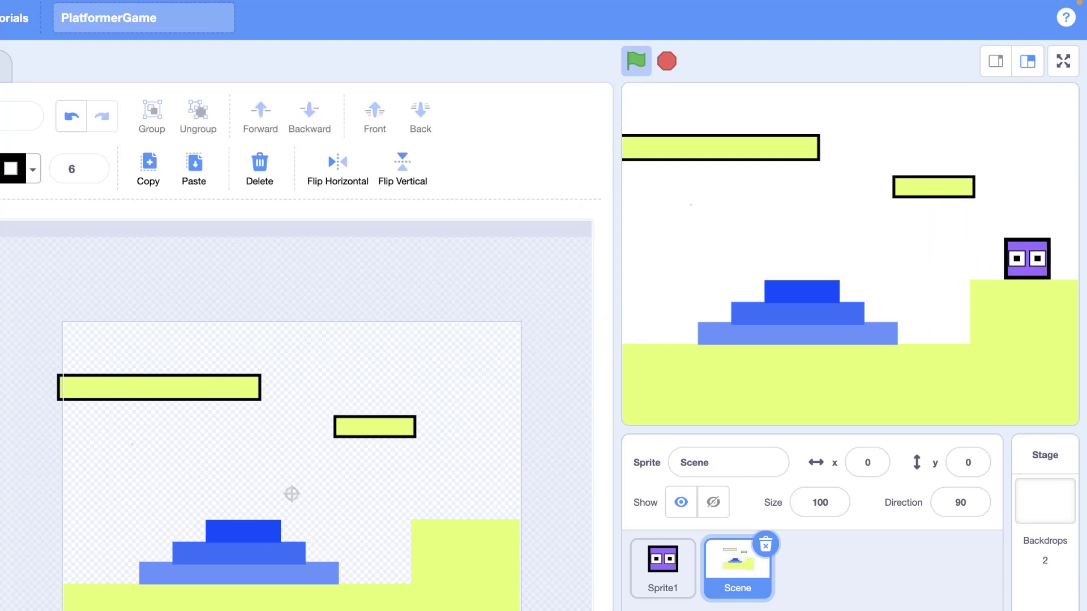
pyautogui.click(684, 590)
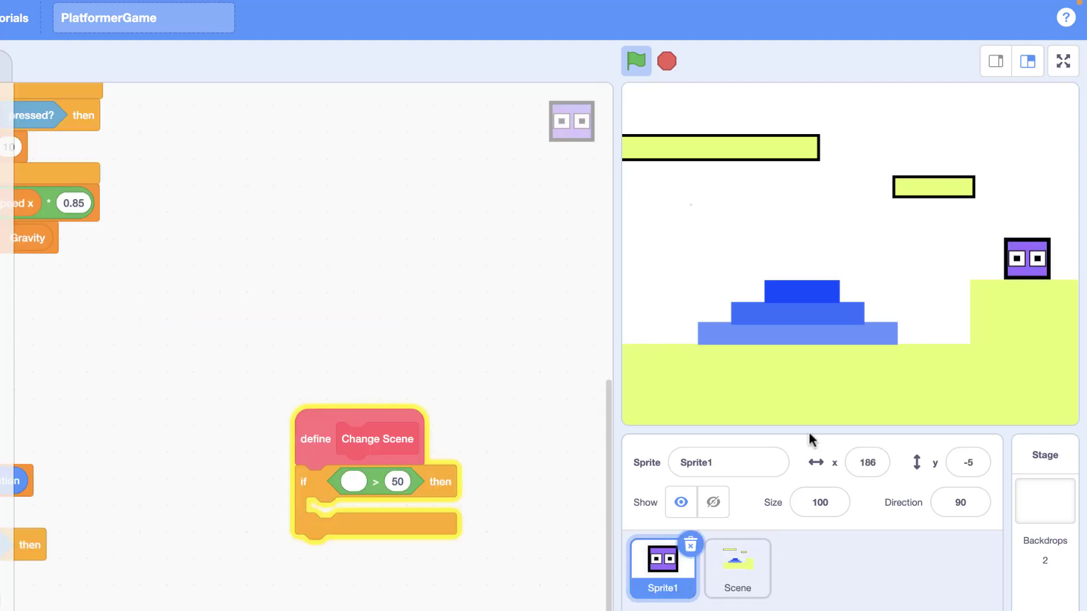
pyautogui.press('Right')
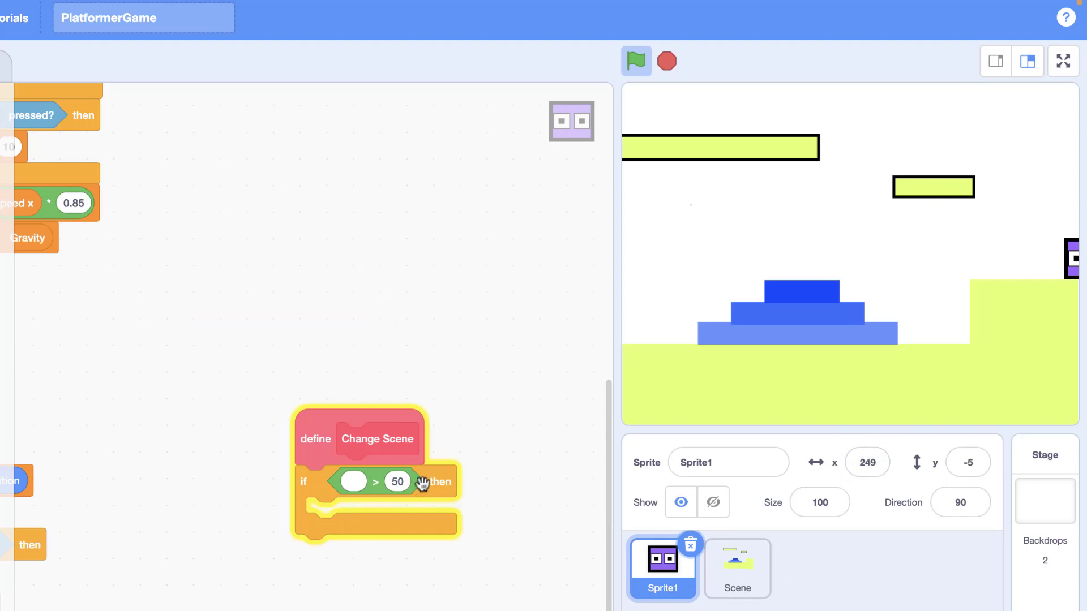
# Set the Change Scene condition to x position > 240 and reposition the definition slightly
pyautogui.click(403, 481)
pyautogui.write('24')
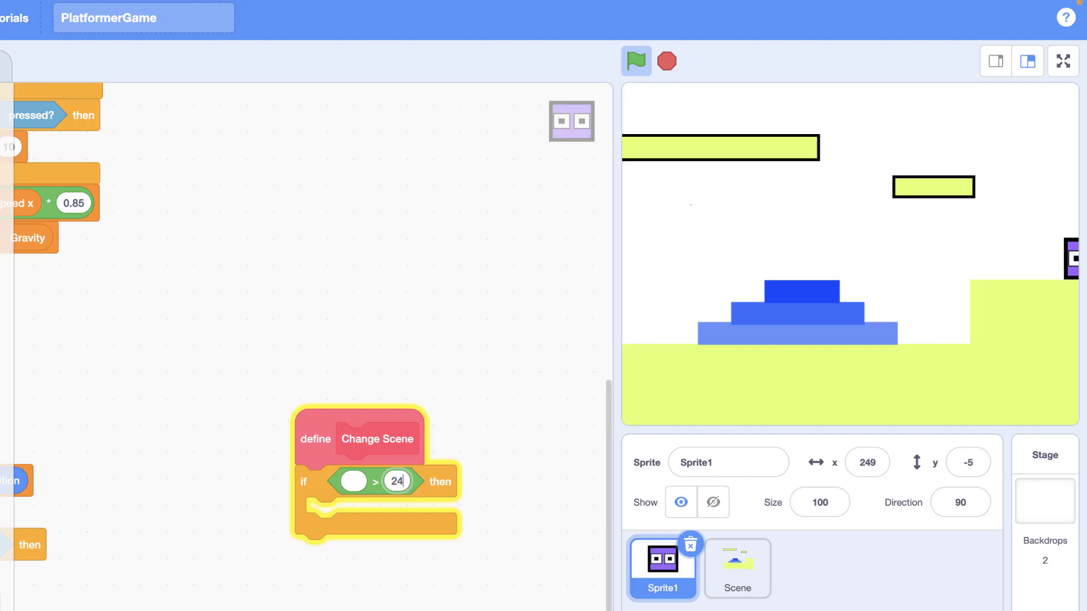
pyautogui.write('0')
pyautogui.scroll(5, 5, 543)
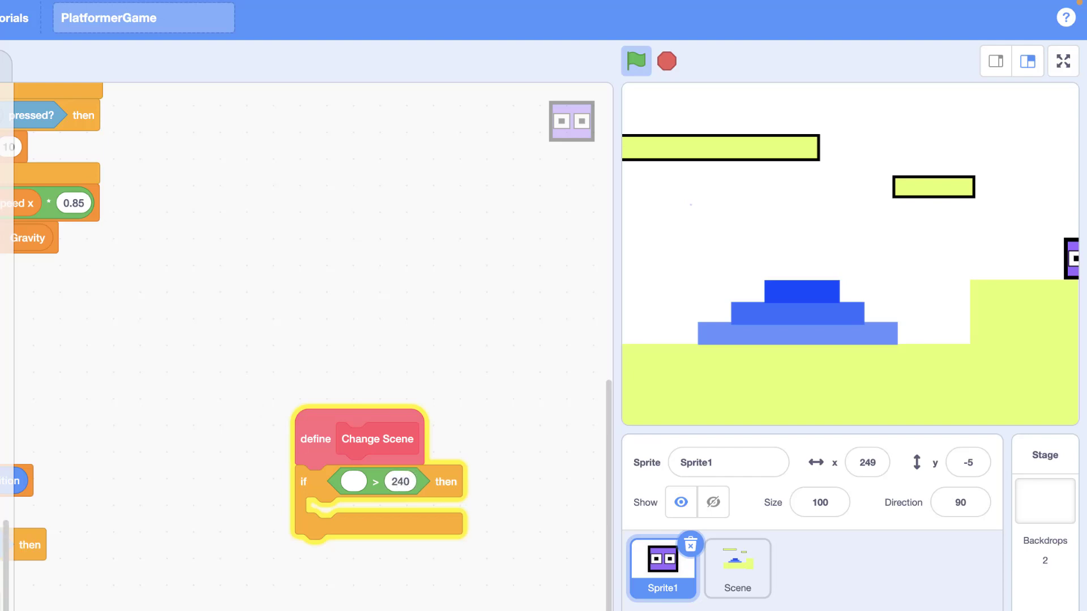
pyautogui.scroll(15, 6, 347)
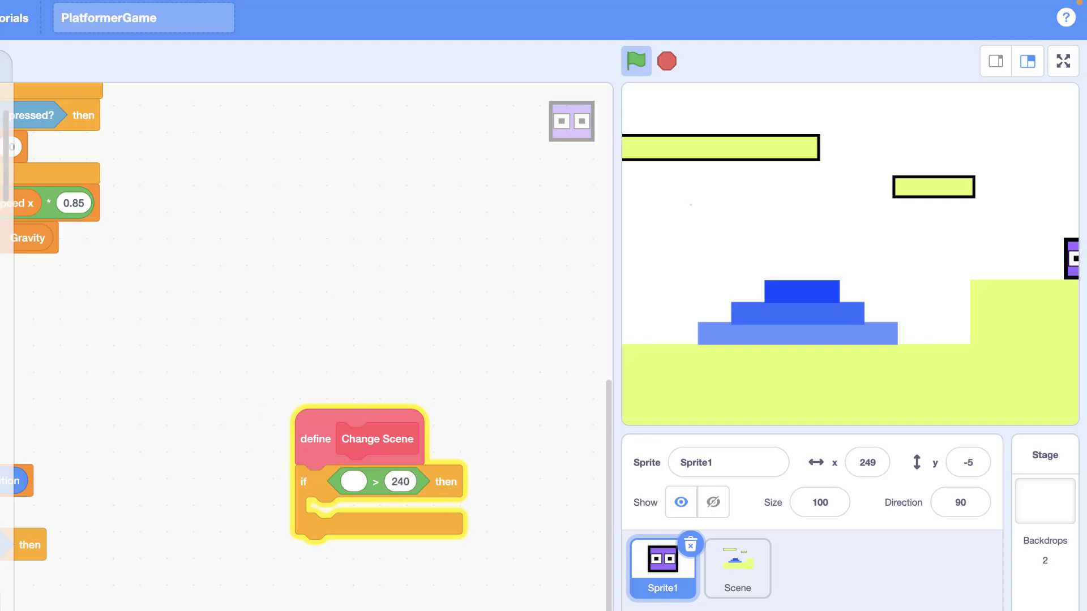
pyautogui.moveTo(1, 538); pyautogui.dragTo(365, 486)
pyautogui.moveTo(323, 444); pyautogui.dragTo(279, 435)
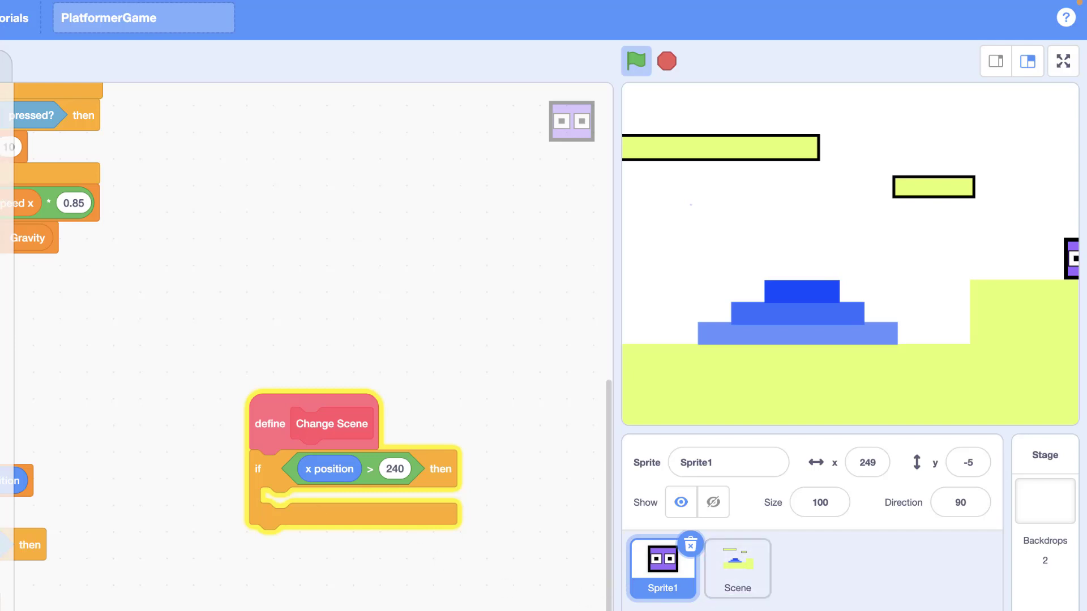
# Create a variable named Level for all sprites
pyautogui.click(1, 141)
pyautogui.click(422, 240)
pyautogui.click(389, 228)
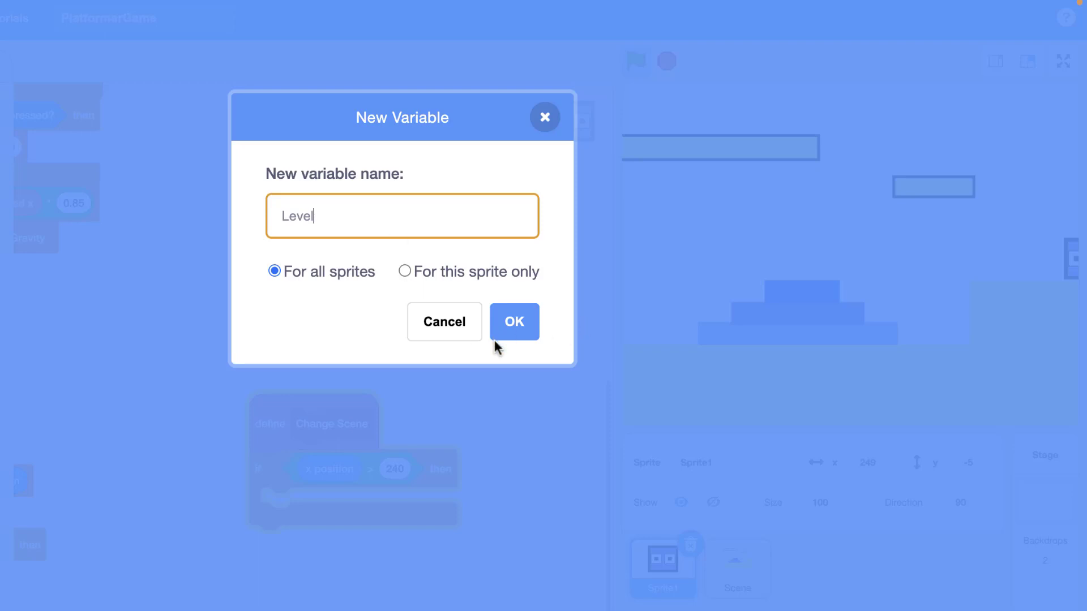
pyautogui.click(518, 318)
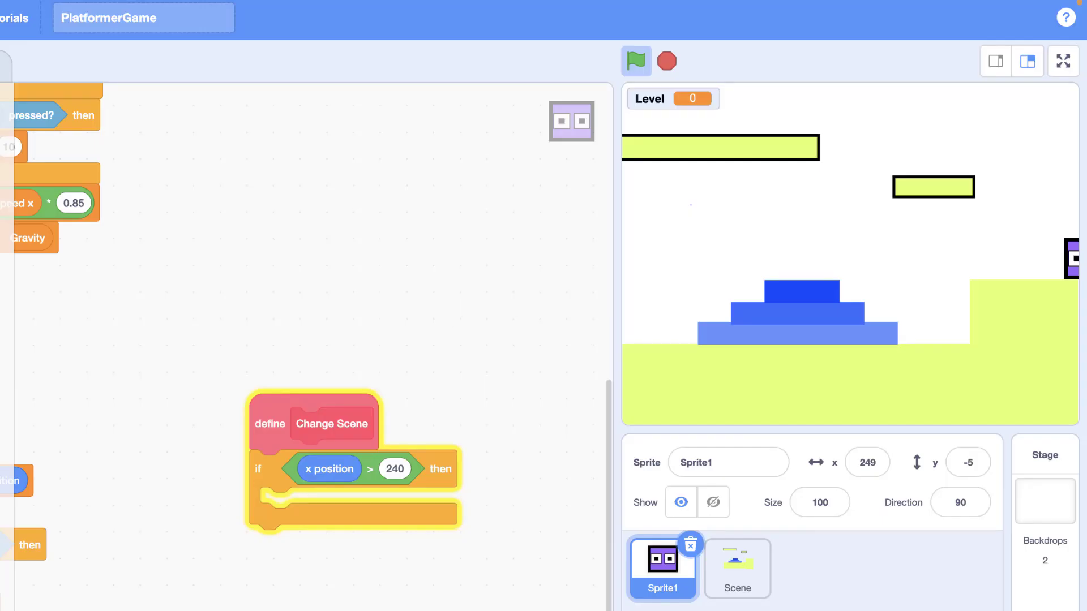
# Rename the Level variable to Level number
pyautogui.rightClick(1, 226)
pyautogui.click(6, 240)
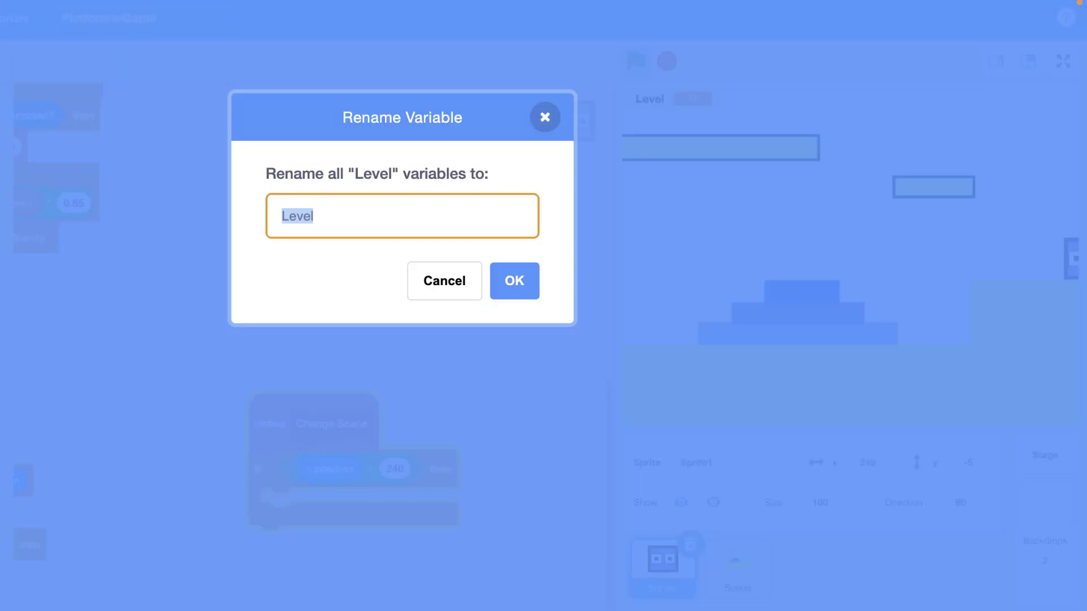
pyautogui.click(355, 227)
pyautogui.write('numb')
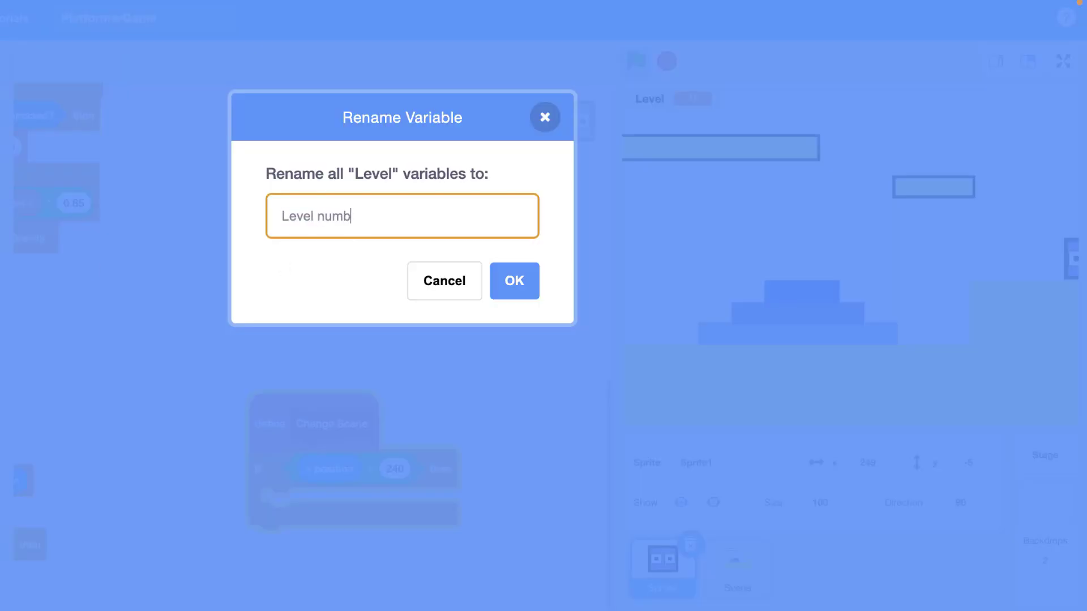
pyautogui.write('er')
pyautogui.press('Return')
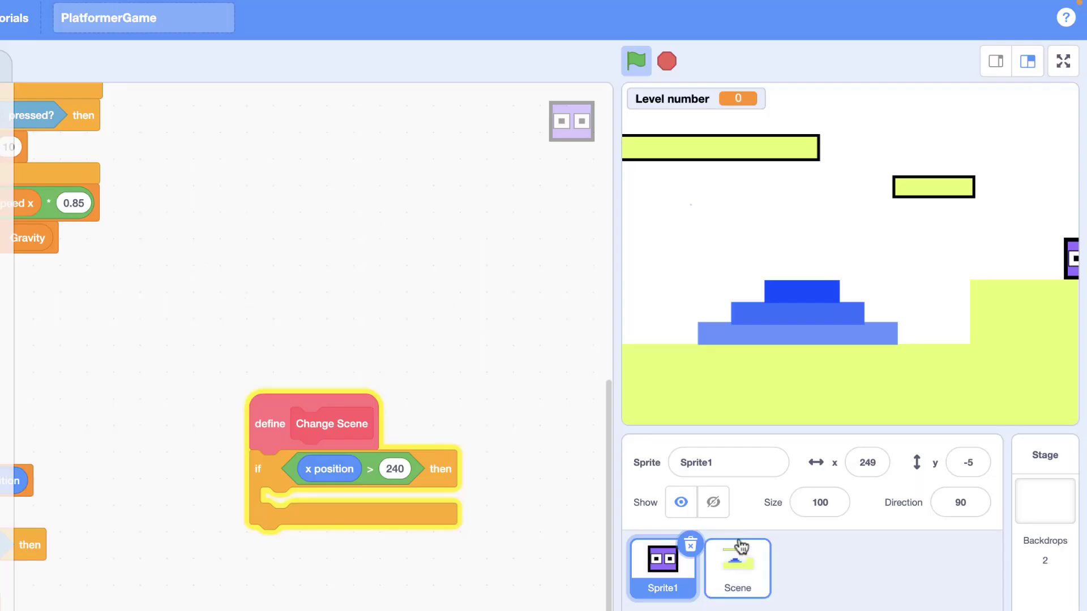
# Insert a block setting Level number to 1 after the go to block in Sprite1's green flag script and run the project
pyautogui.scroll(5, 345, 340)
pyautogui.hscroll(-5, 345, 340)
pyautogui.scroll(4, 356, 396)
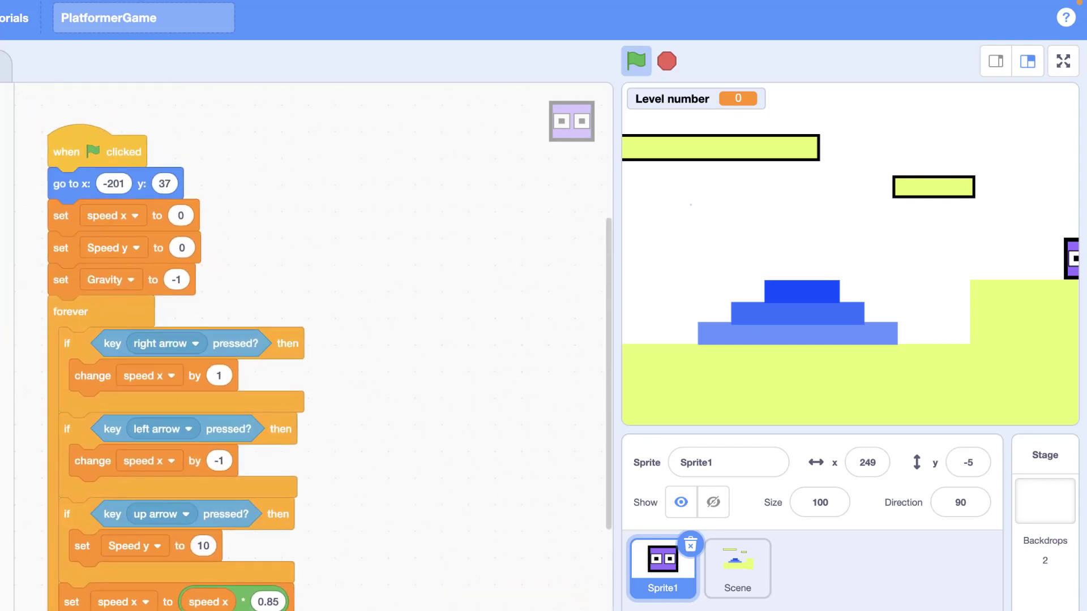
pyautogui.moveTo(6, 283); pyautogui.dragTo(83, 228)
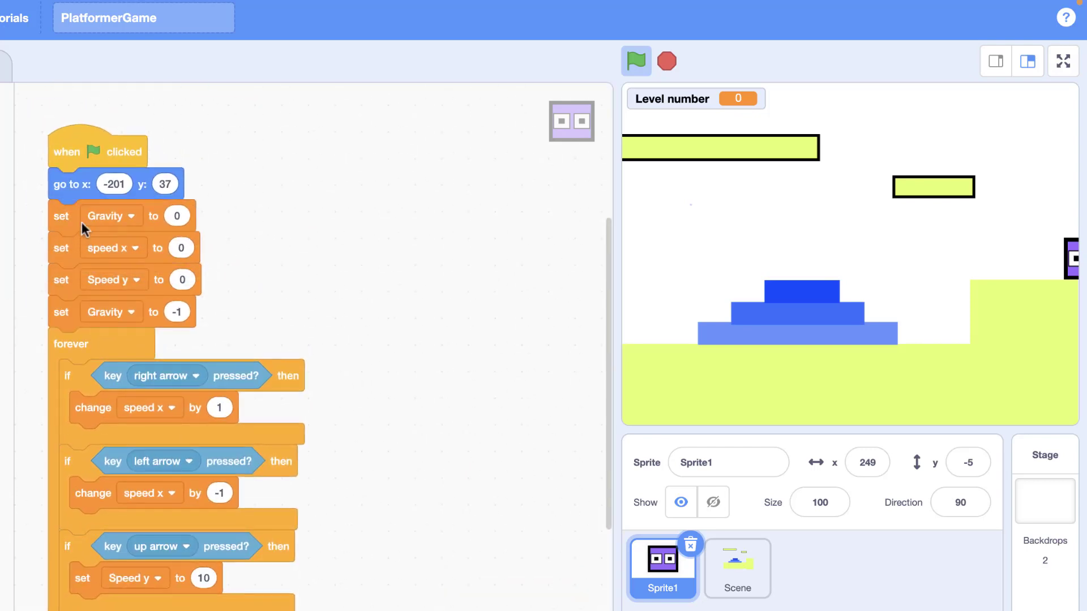
pyautogui.click(105, 216)
pyautogui.click(93, 325)
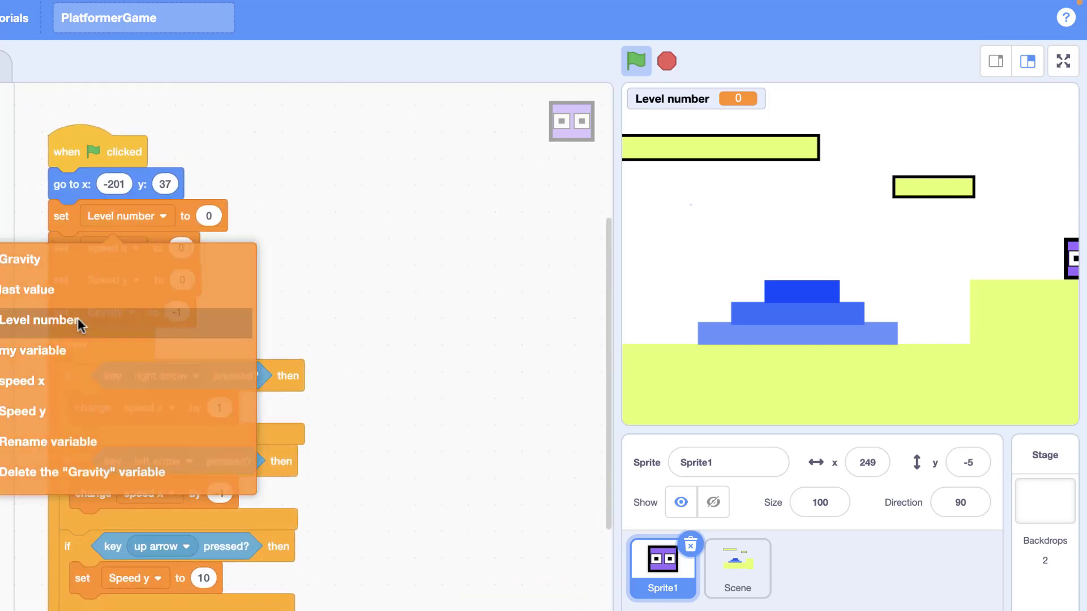
pyautogui.click(209, 216)
pyautogui.write('1')
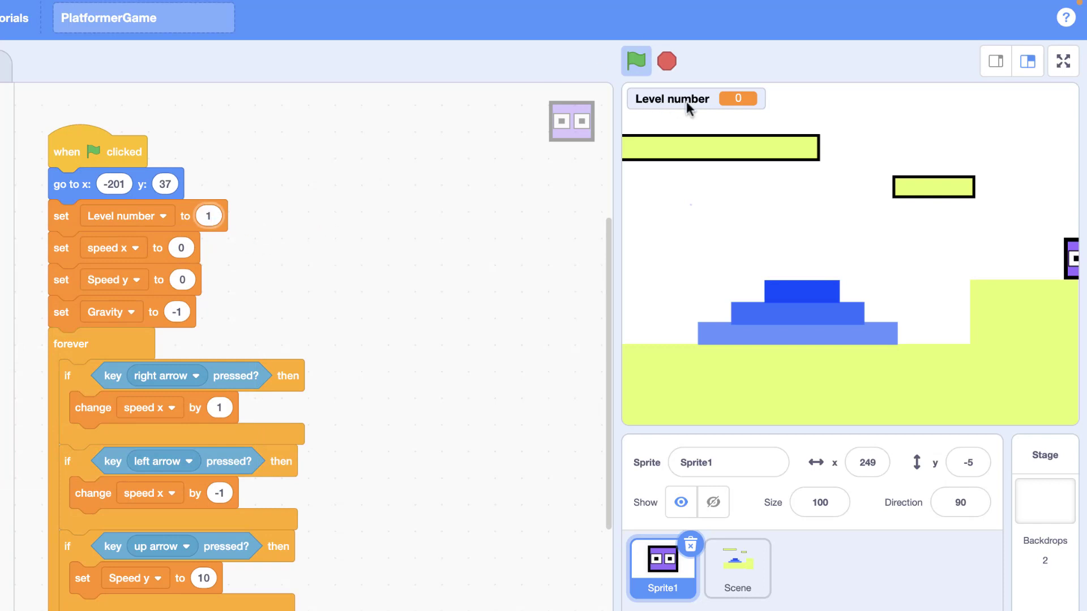
pyautogui.click(638, 62)
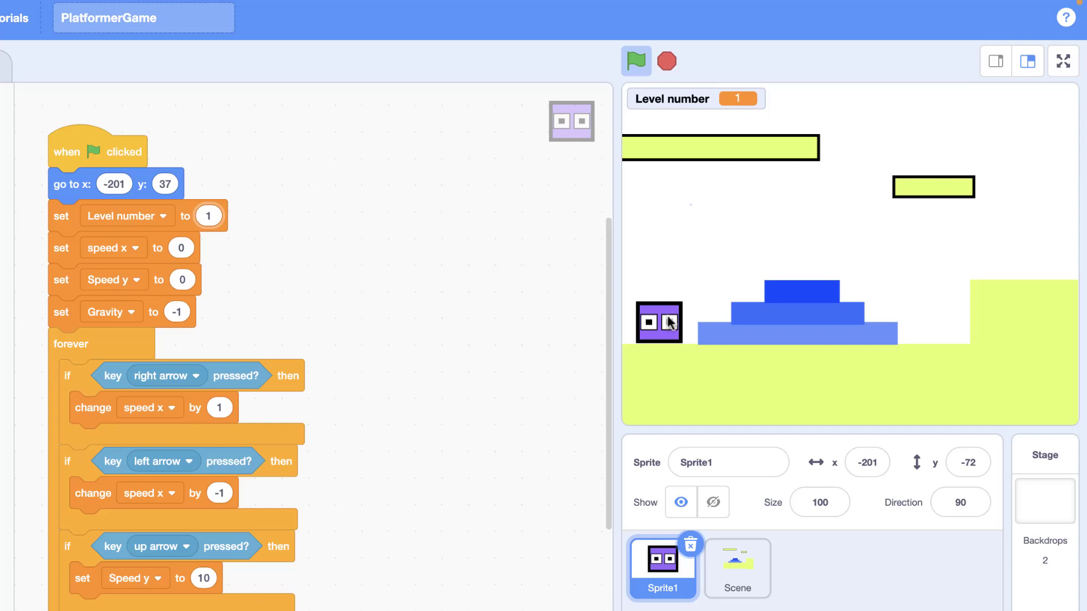
# Add a block changing Level number by 1 inside the Change Scene definition's if block and reposition the definition slightly
pyautogui.scroll(-5, 352, 359)
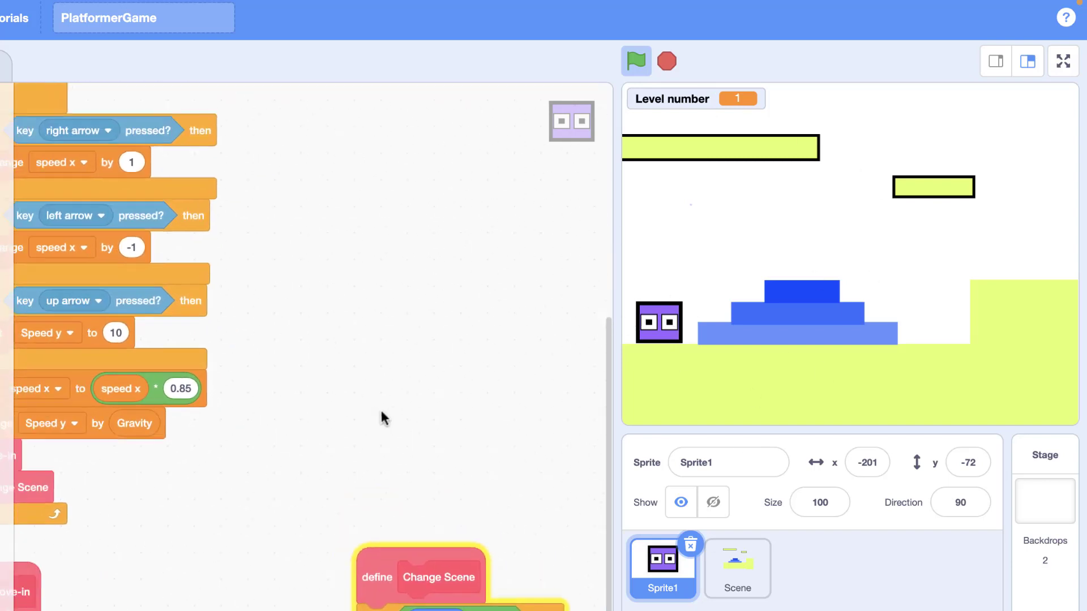
pyautogui.moveTo(345, 397); pyautogui.dragTo(357, 407)
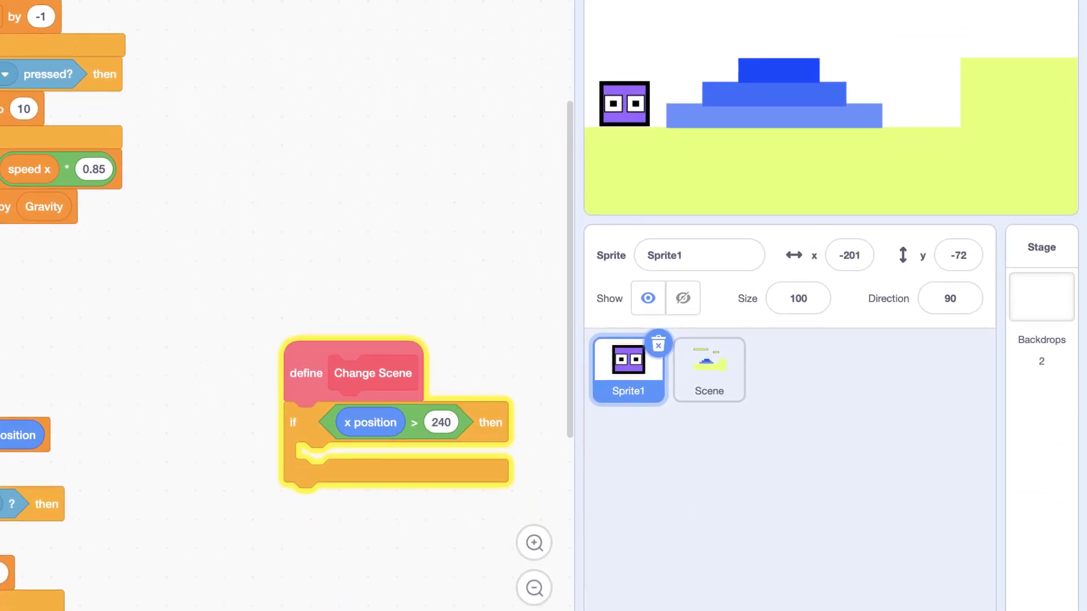
pyautogui.moveTo(11, 544); pyautogui.dragTo(308, 460)
pyautogui.click(380, 460)
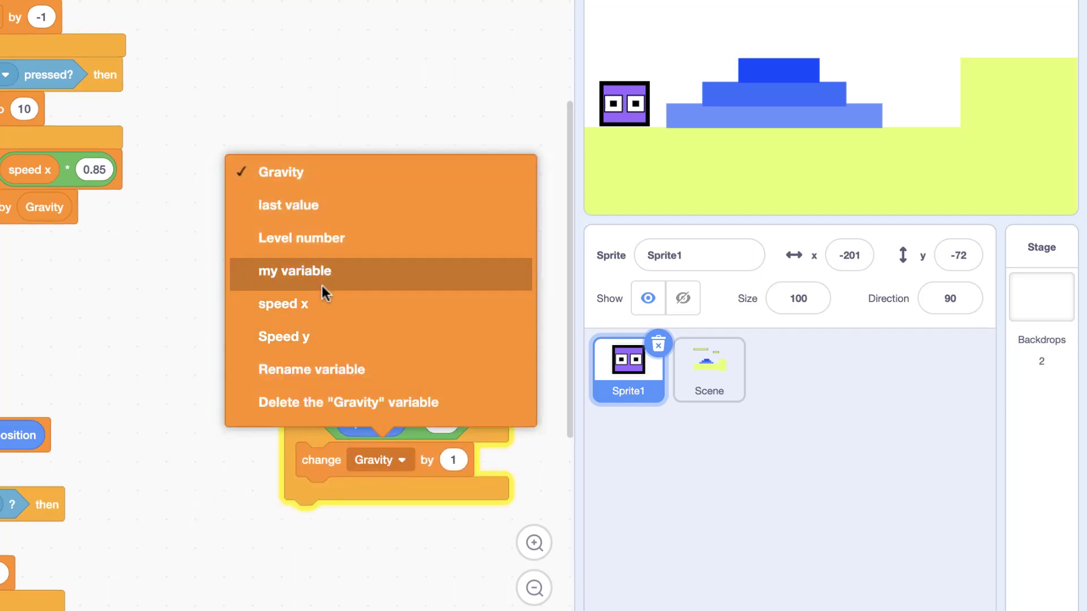
pyautogui.click(311, 245)
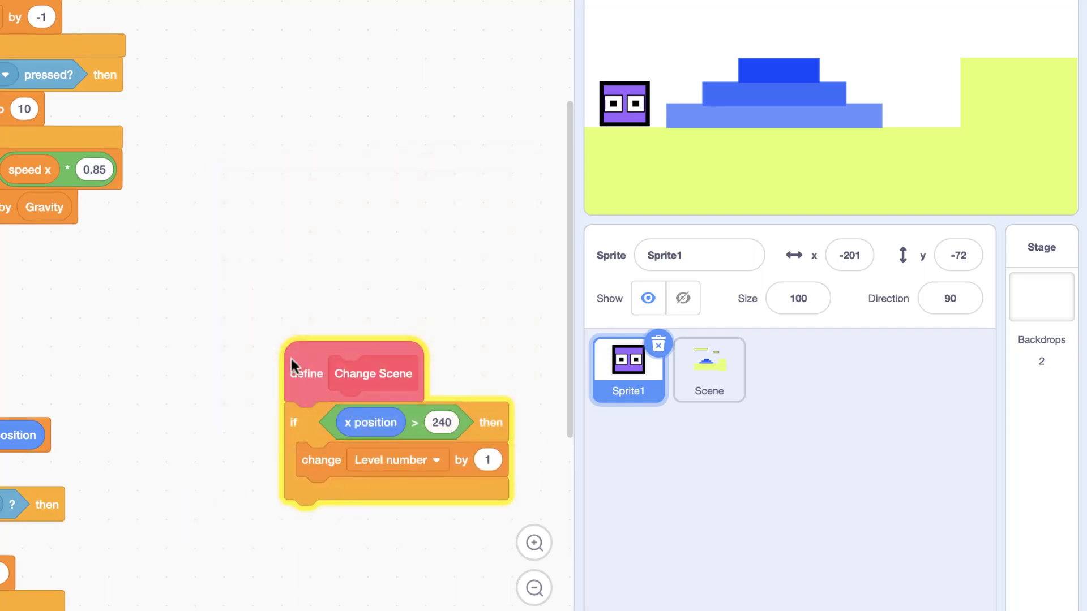
pyautogui.moveTo(291, 361); pyautogui.dragTo(272, 343)
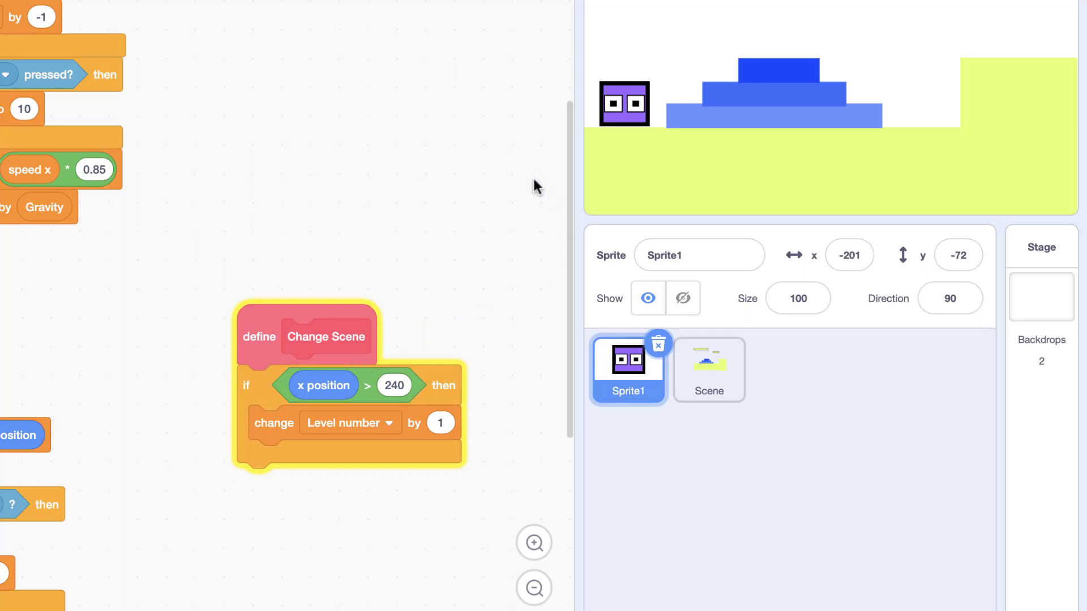
# Playtest by jumping the character onto the raised ledge and off the stage edge while watching Level number, and stop the project
pyautogui.press('Up')
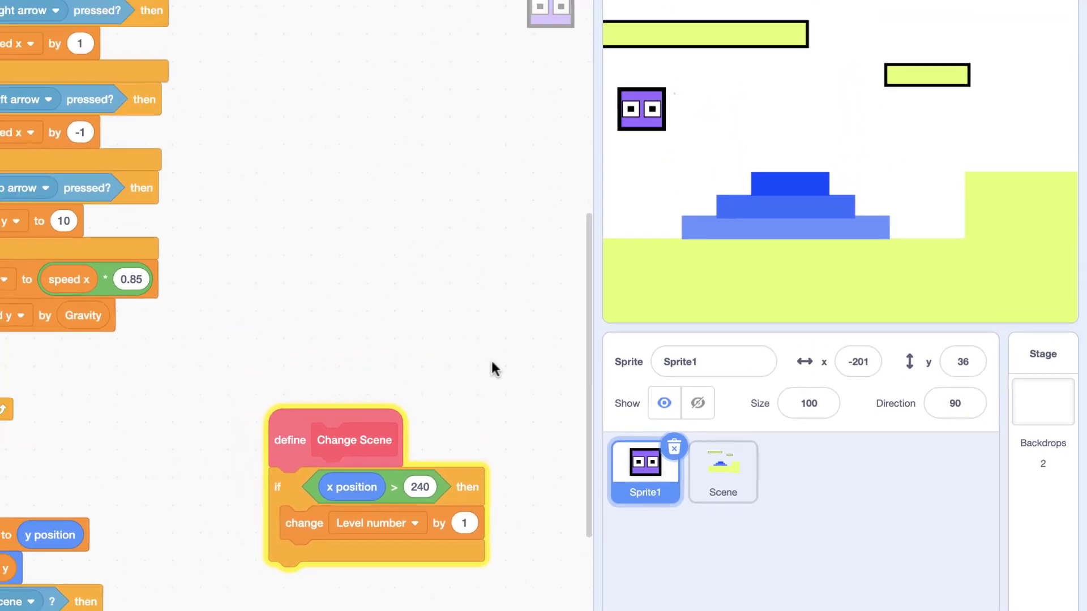
pyautogui.press('Right')
pyautogui.press('Up')
pyautogui.press('Right')
pyautogui.press('Up')
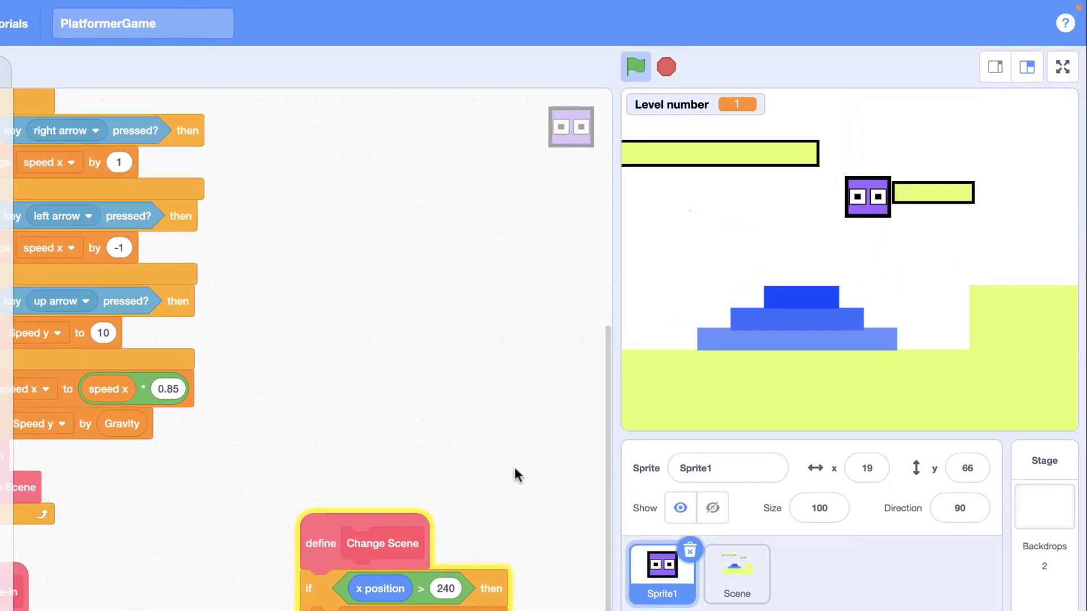
pyautogui.press('Right')
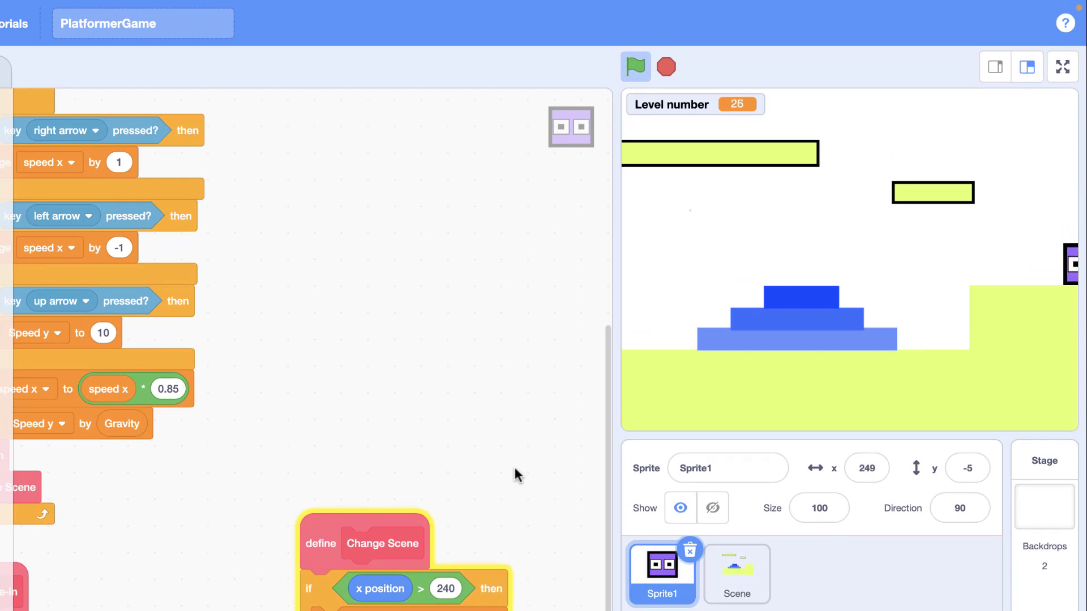
pyautogui.press('Up')
pyautogui.press('Up')
pyautogui.click(667, 66)
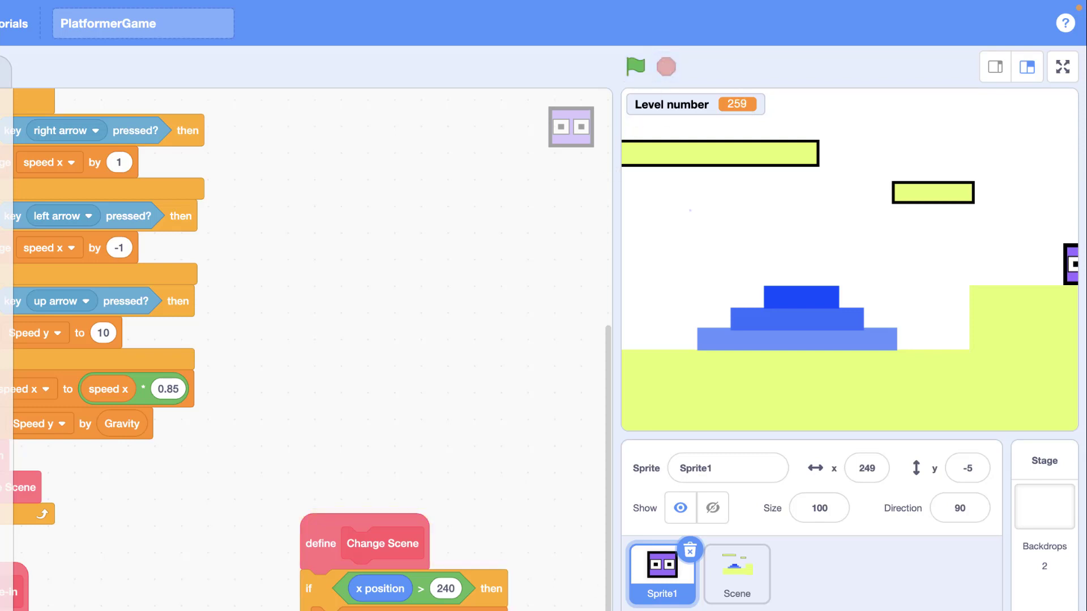
# Add a broadcast with a new message named change scene below the Level number change in Sprite1's Change Scene definition
pyautogui.click(735, 595)
pyautogui.click(677, 585)
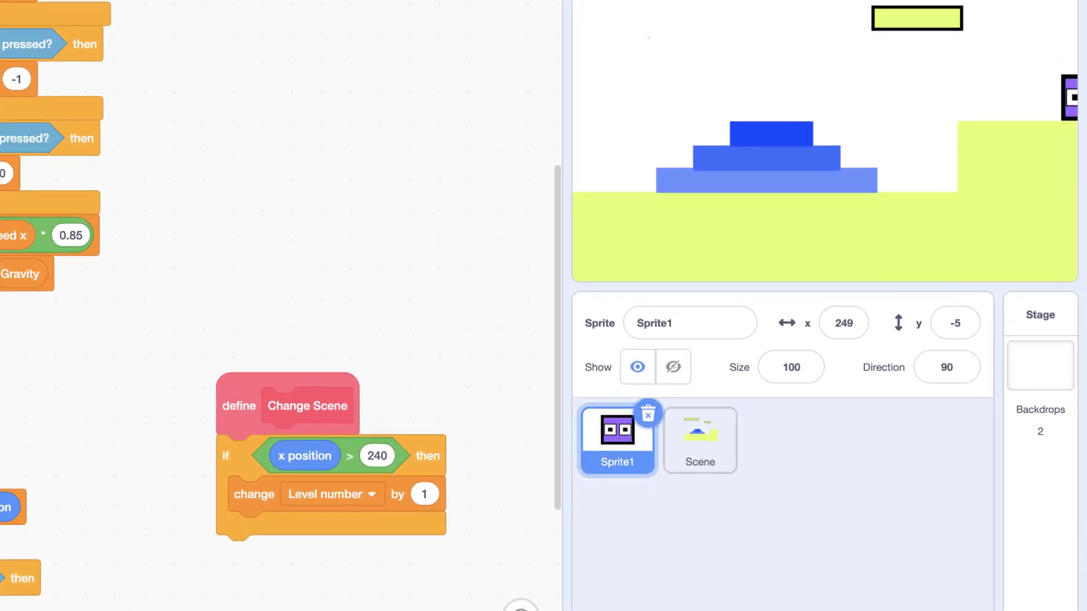
pyautogui.moveTo(3, 487); pyautogui.dragTo(278, 529)
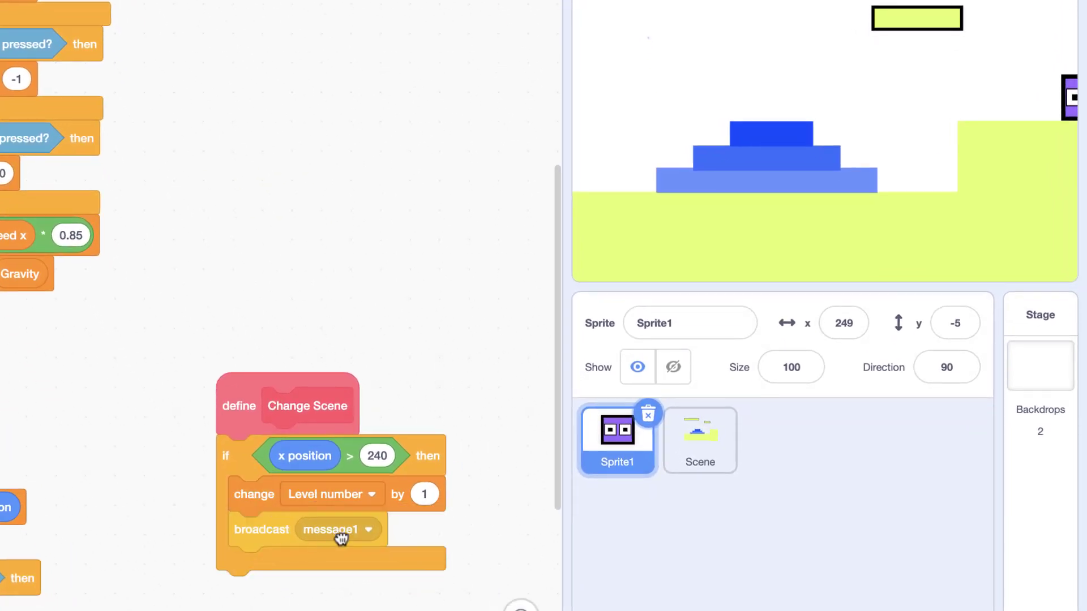
pyautogui.click(341, 536)
pyautogui.click(311, 595)
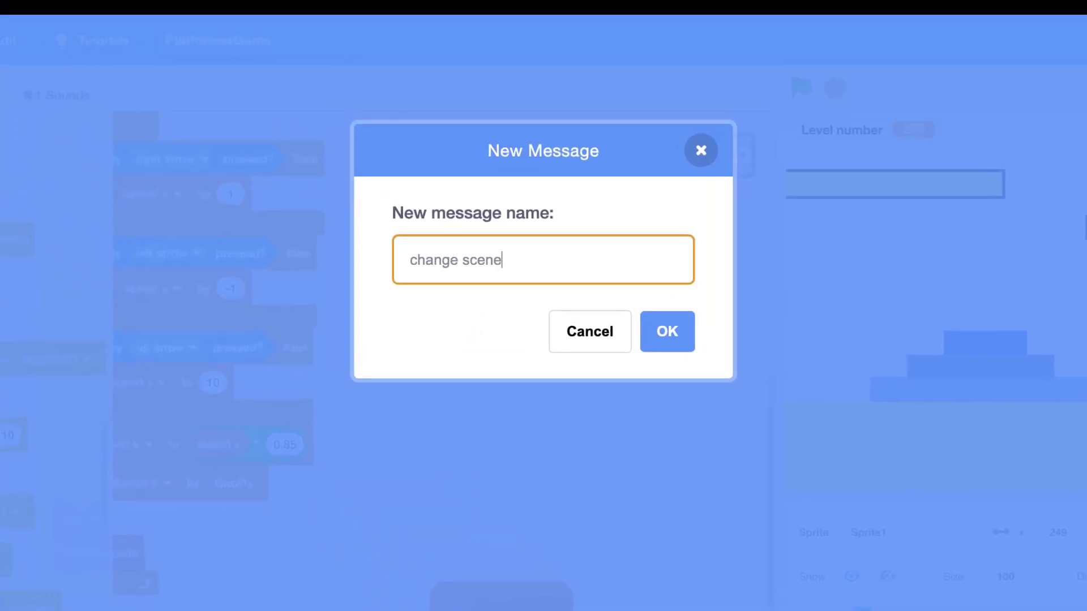
pyautogui.click(666, 331)
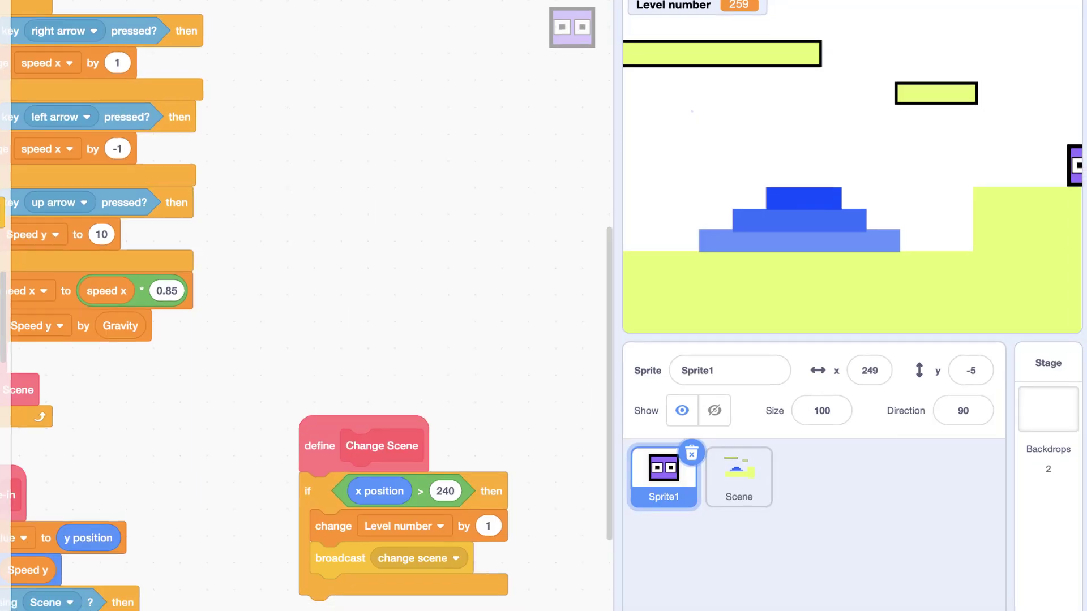
# In the Scene sprite, add a when I receive change scene script holding a duplicate of the switch costume block
pyautogui.click(740, 482)
pyautogui.moveTo(1, 316); pyautogui.dragTo(160, 315)
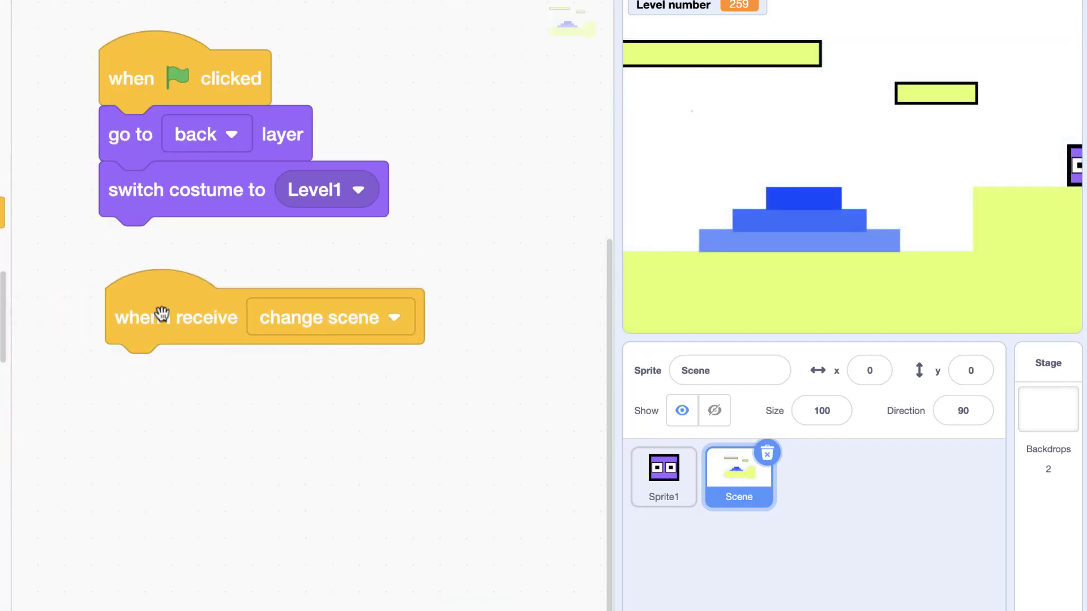
pyautogui.rightClick(126, 212)
pyautogui.click(154, 221)
pyautogui.click(157, 402)
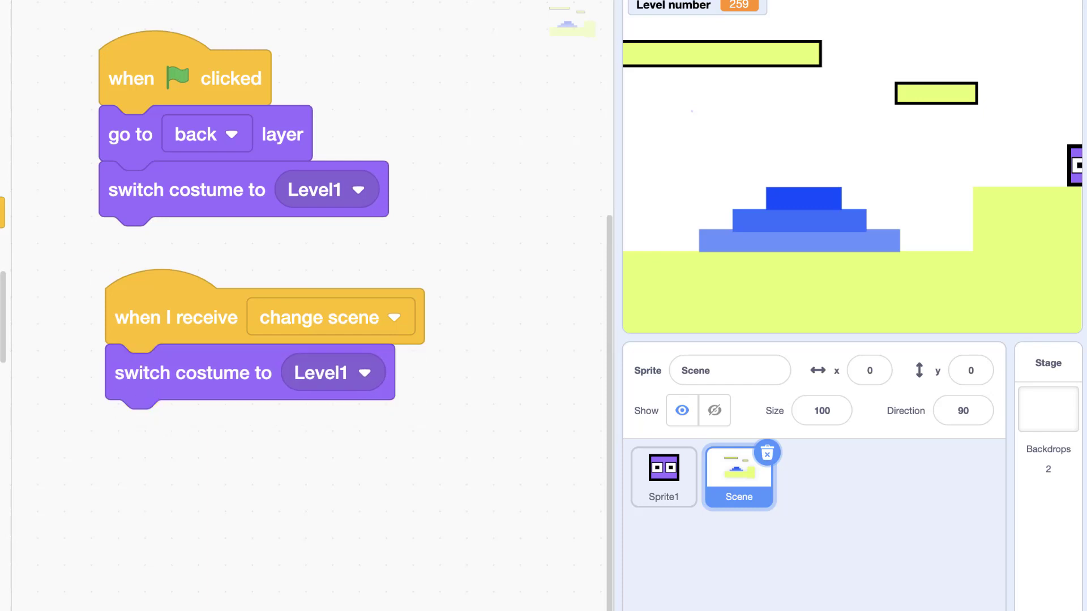
# Use the Level number variable as the costume in both of the Scene sprite's switch costume blocks
pyautogui.scroll(-15, 2, 317)
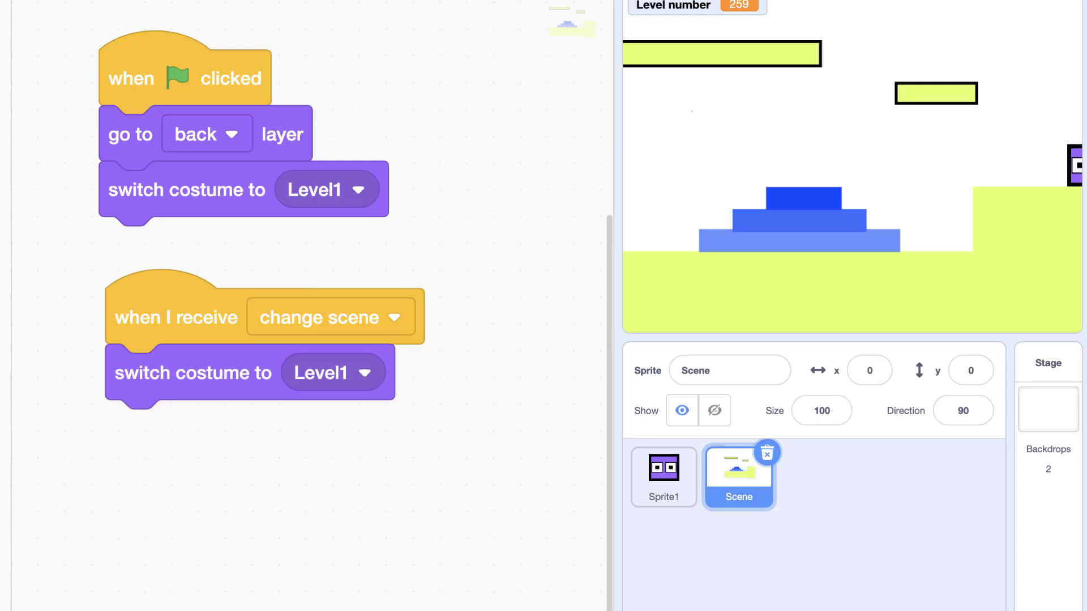
pyautogui.moveTo(272, 510); pyautogui.dragTo(328, 383)
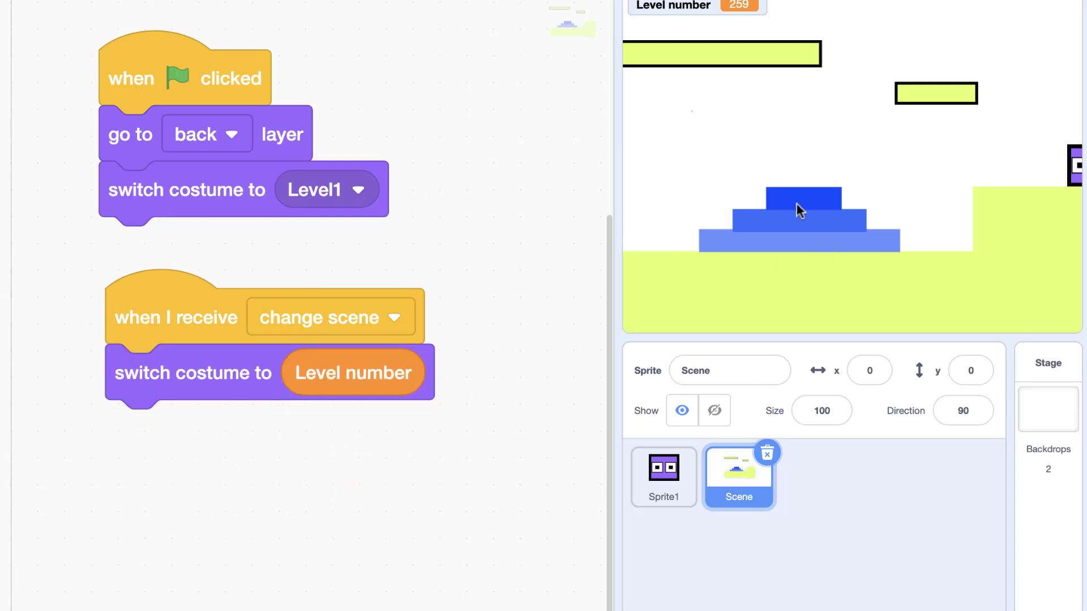
pyautogui.moveTo(6, 193); pyautogui.dragTo(348, 201)
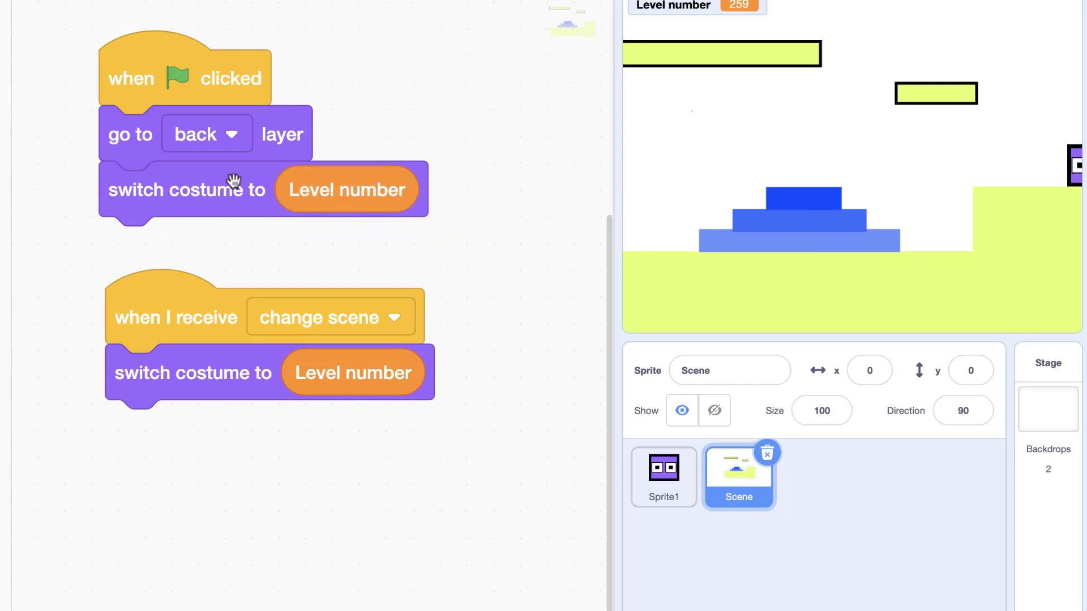
# Playtest walking the character off the stage edge to check the costume switching, stop the project and review the Scene sprite's costumes
pyautogui.click(636, 17)
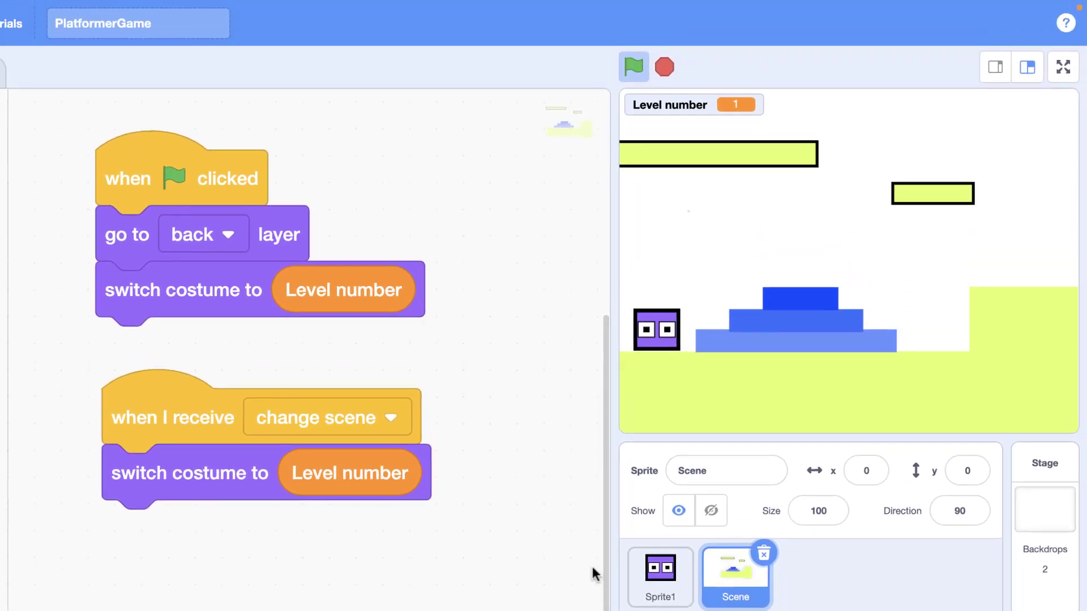
pyautogui.press('Right')
pyautogui.press('Up')
pyautogui.press('Up')
pyautogui.press('Up')
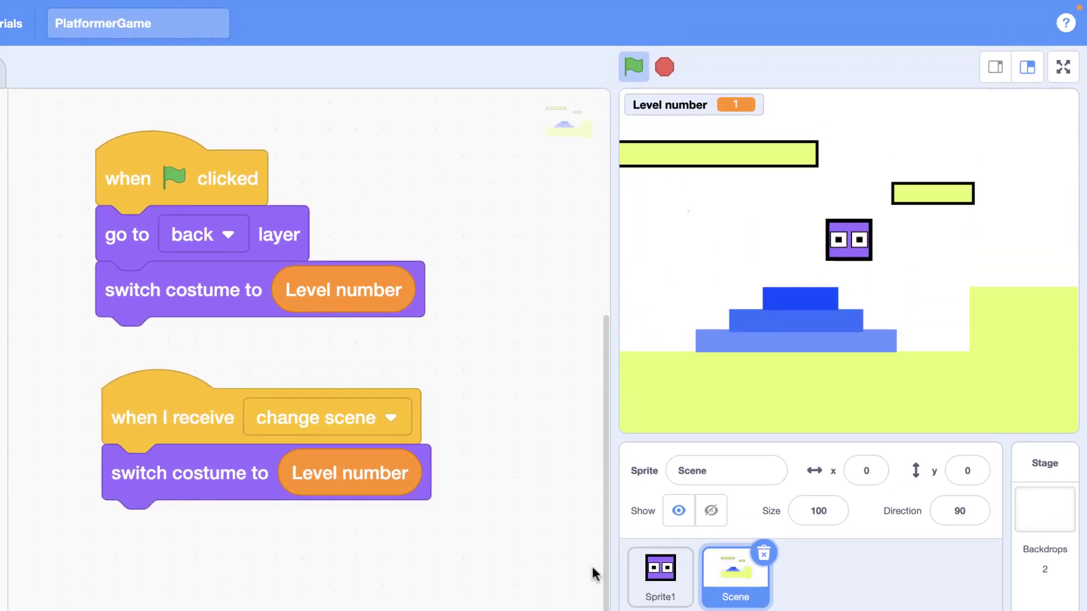
pyautogui.press('Up')
pyautogui.press('Right')
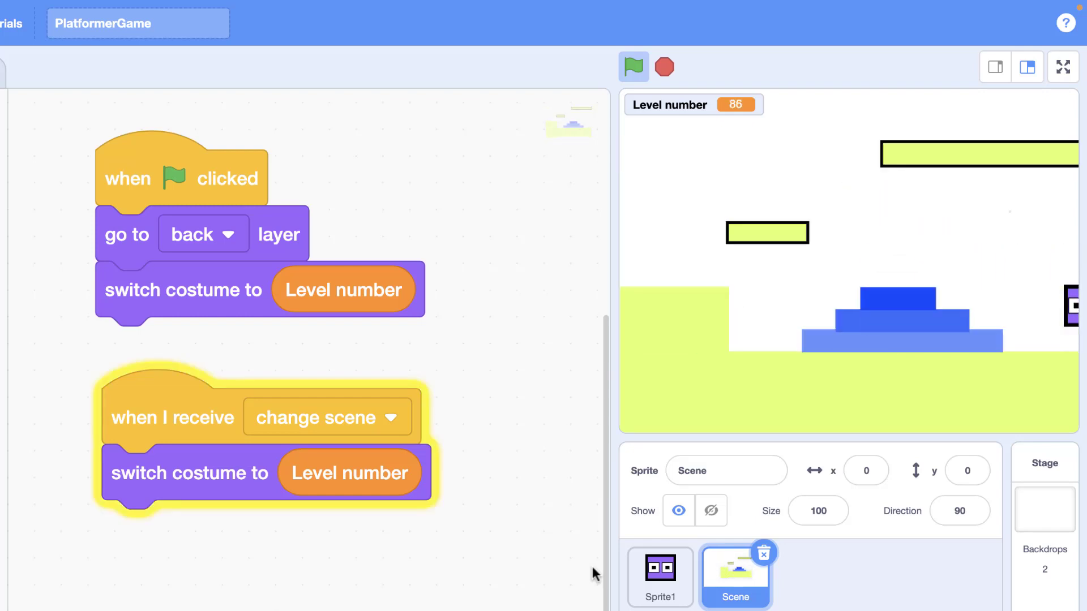
pyautogui.click(667, 67)
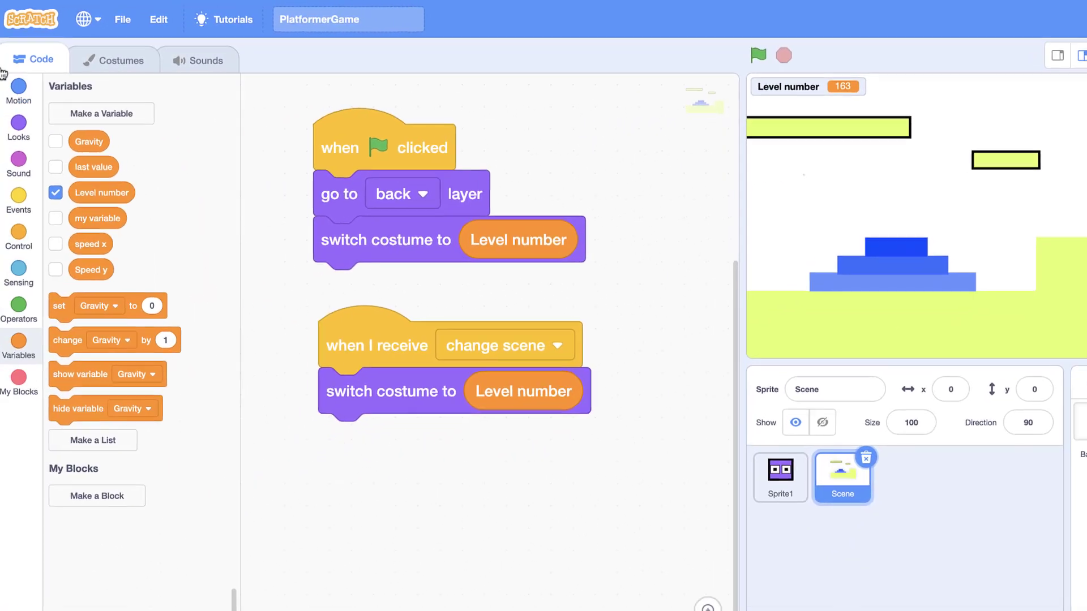
pyautogui.click(104, 68)
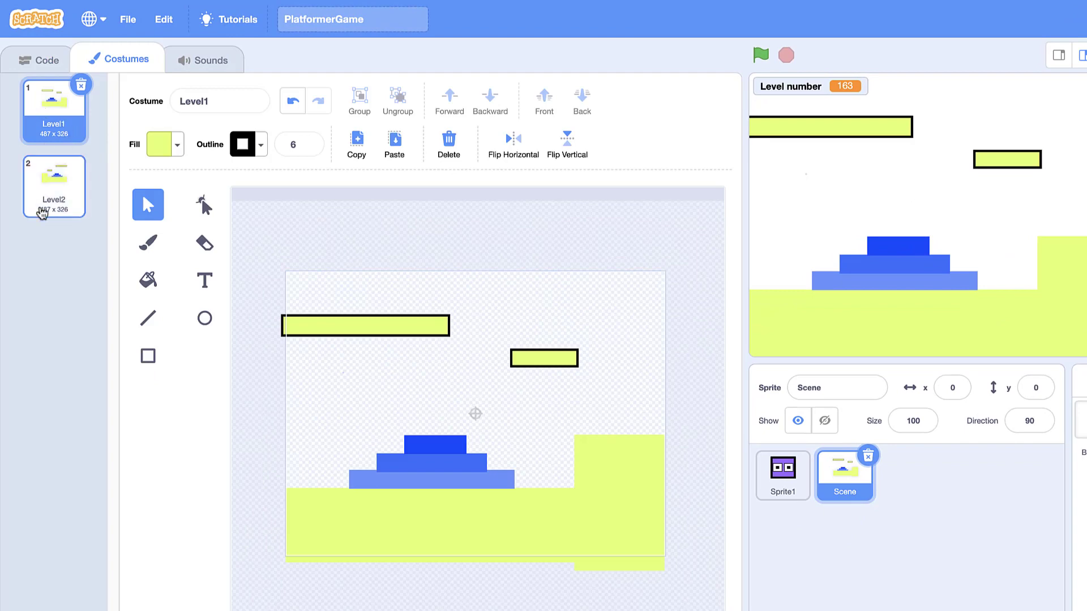
pyautogui.click(40, 64)
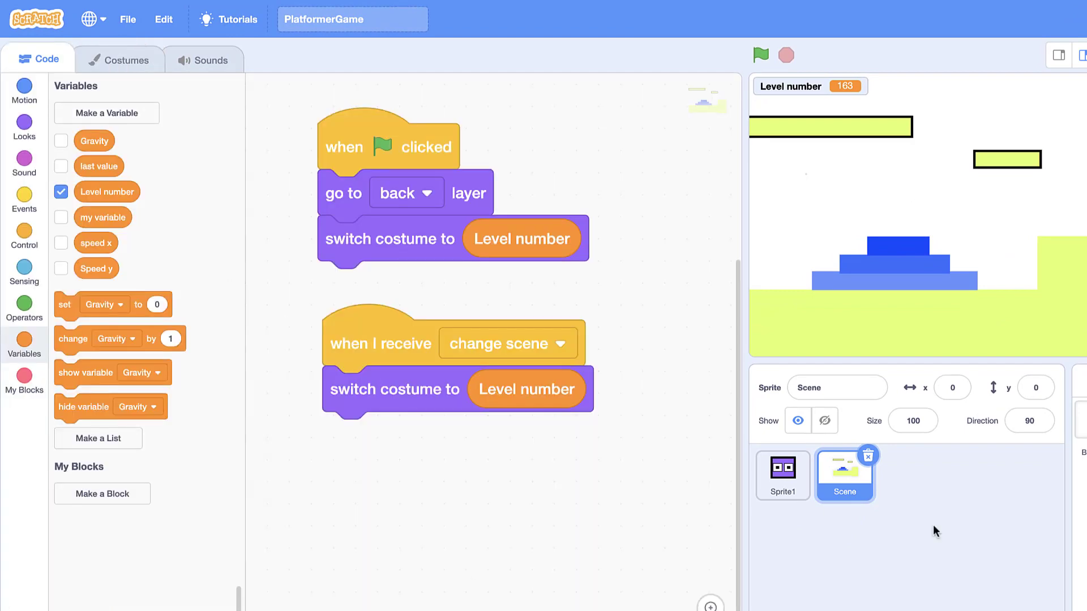
# Add a set x to -240 block between the Level number change and the broadcast in Sprite1's Change Scene definition
pyautogui.click(786, 479)
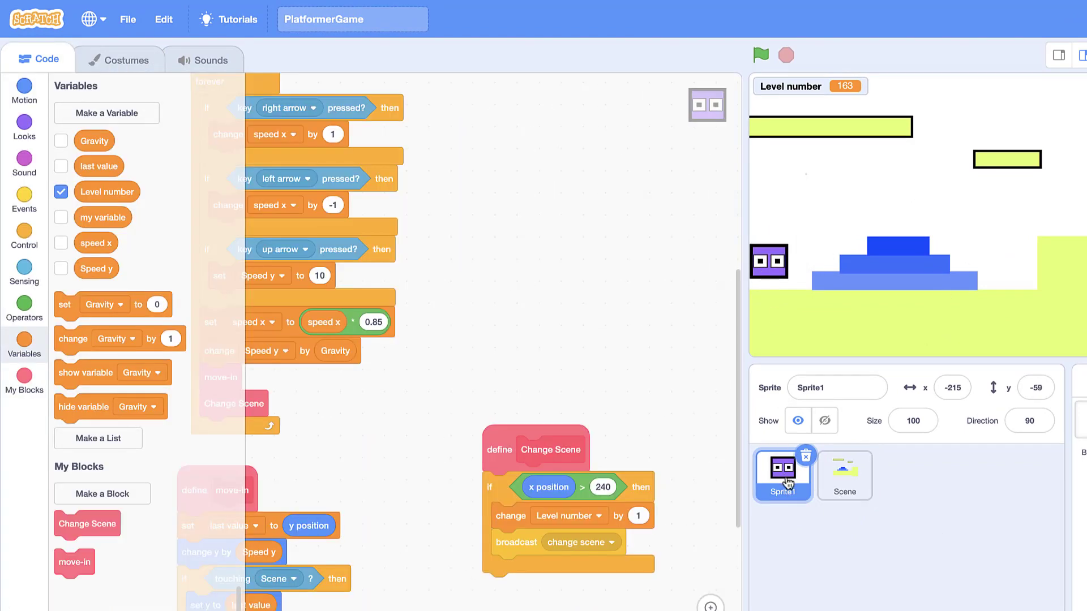
pyautogui.moveTo(545, 610); pyautogui.dragTo(449, 533)
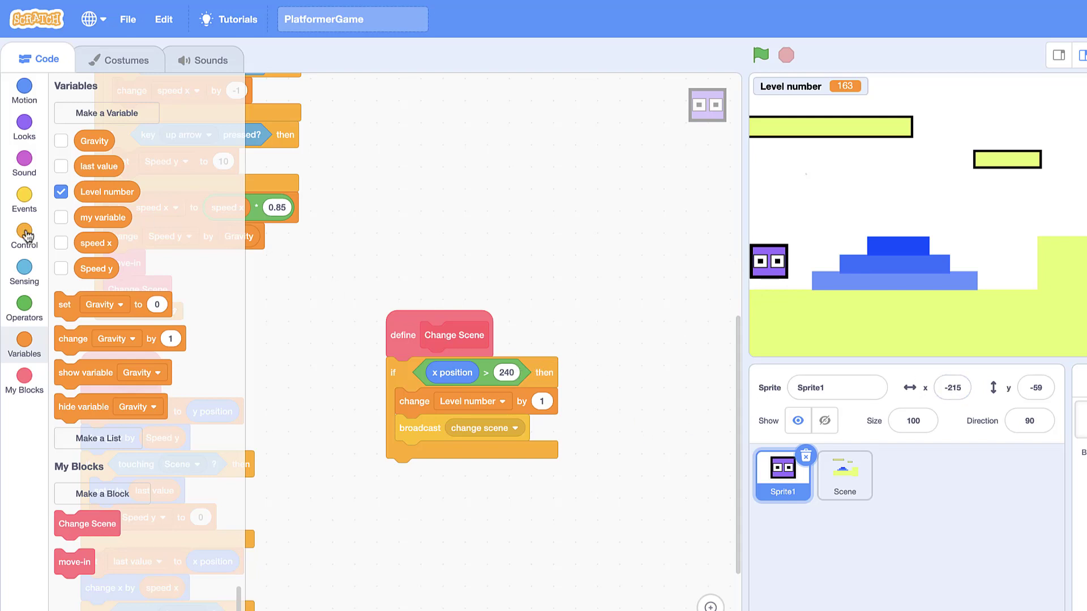
pyautogui.click(23, 95)
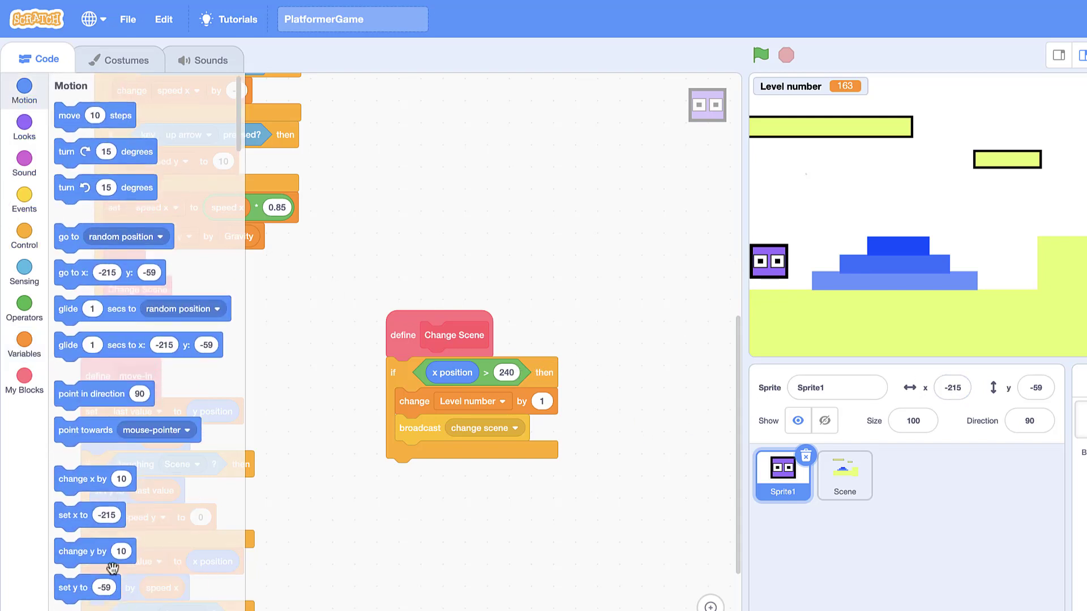
pyautogui.moveTo(63, 521); pyautogui.dragTo(417, 428)
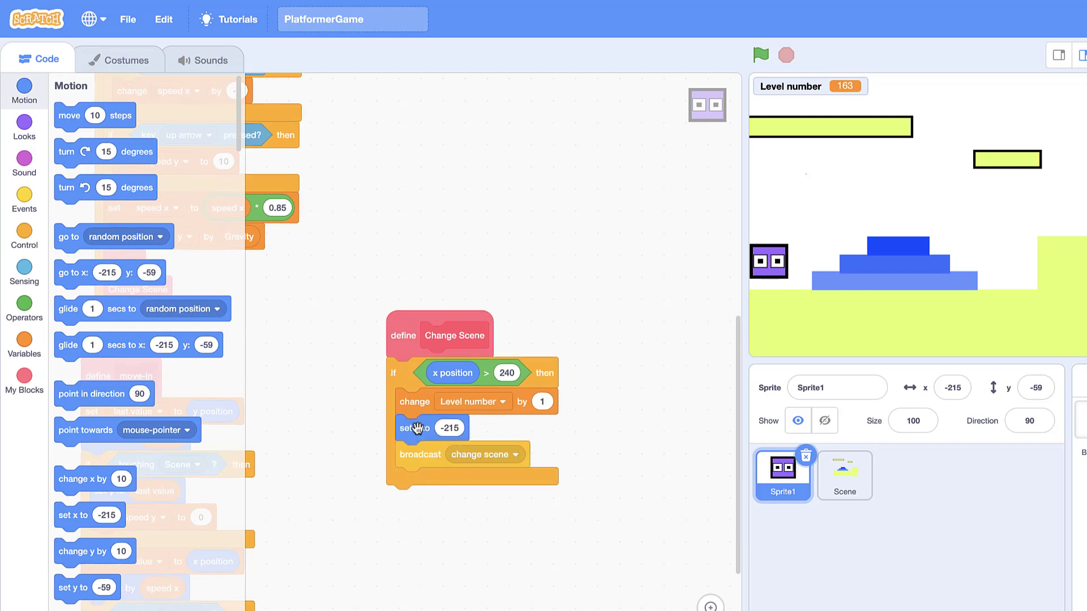
pyautogui.click(442, 429)
pyautogui.write('-')
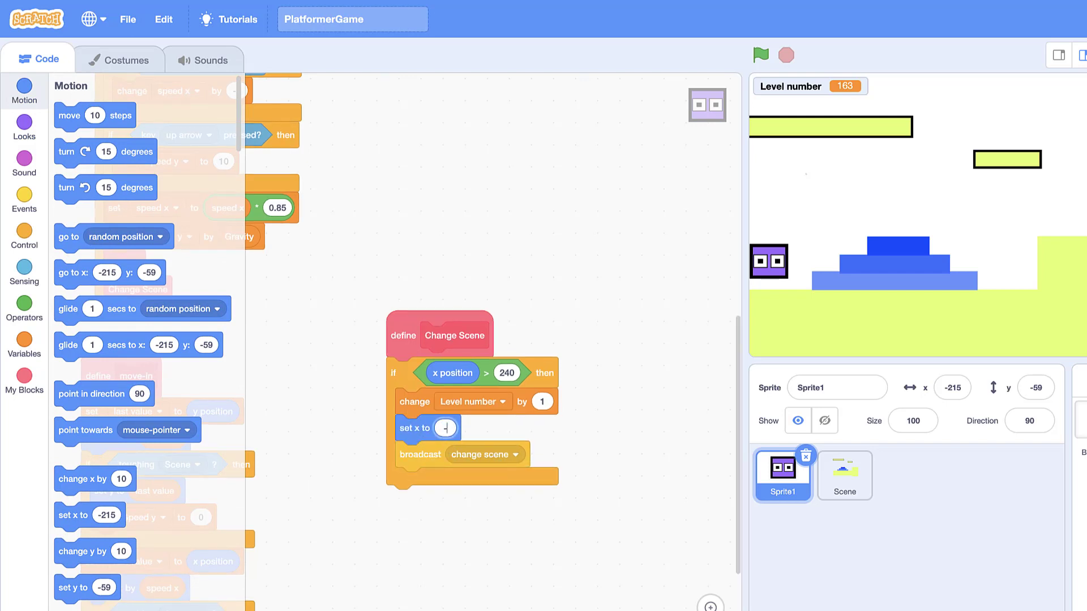
pyautogui.scroll(-2, 447, 429)
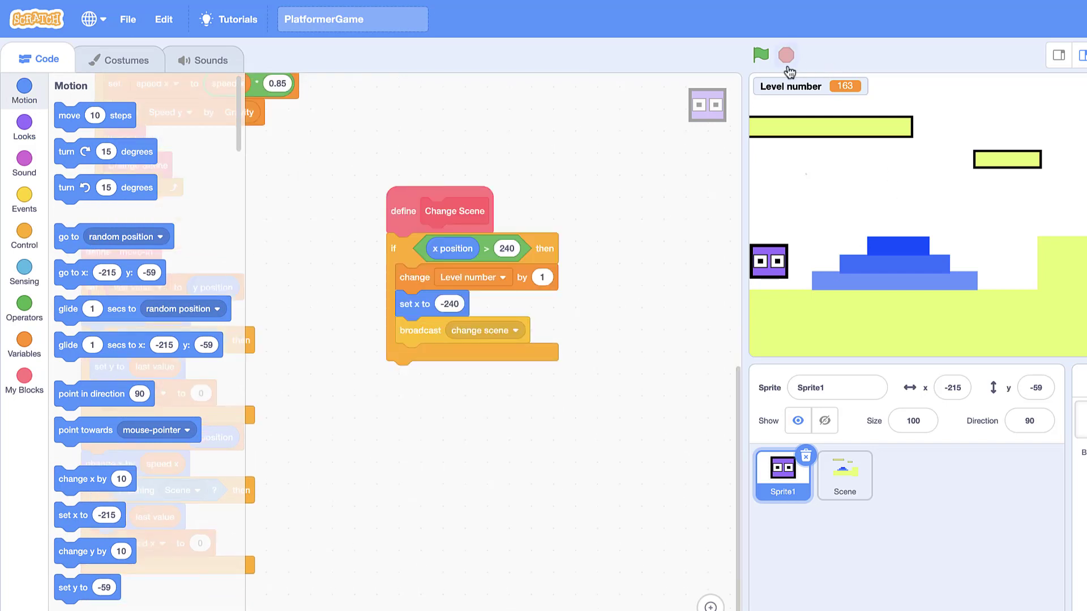
# Playtest walking the character off the right edge into the next level and back towards the left edge
pyautogui.click(760, 55)
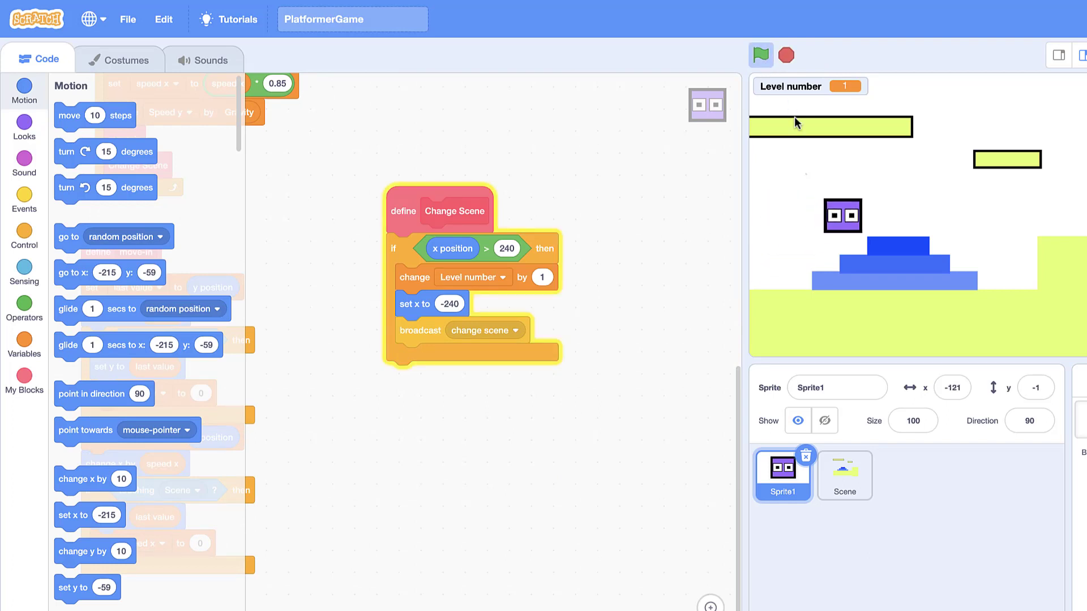
pyautogui.press('Right')
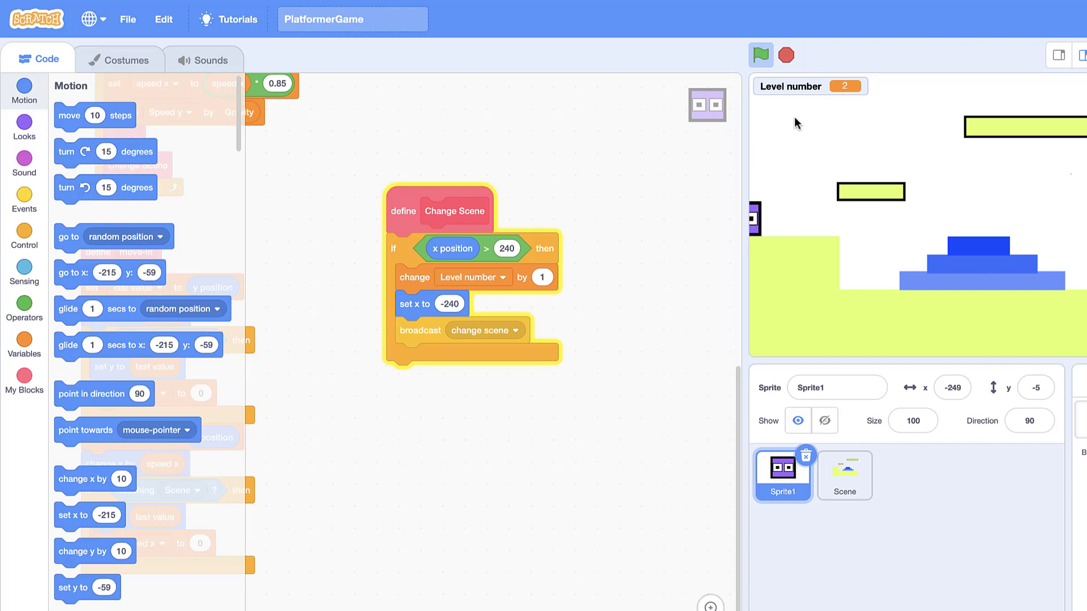
pyautogui.press('Right')
pyautogui.press('Left')
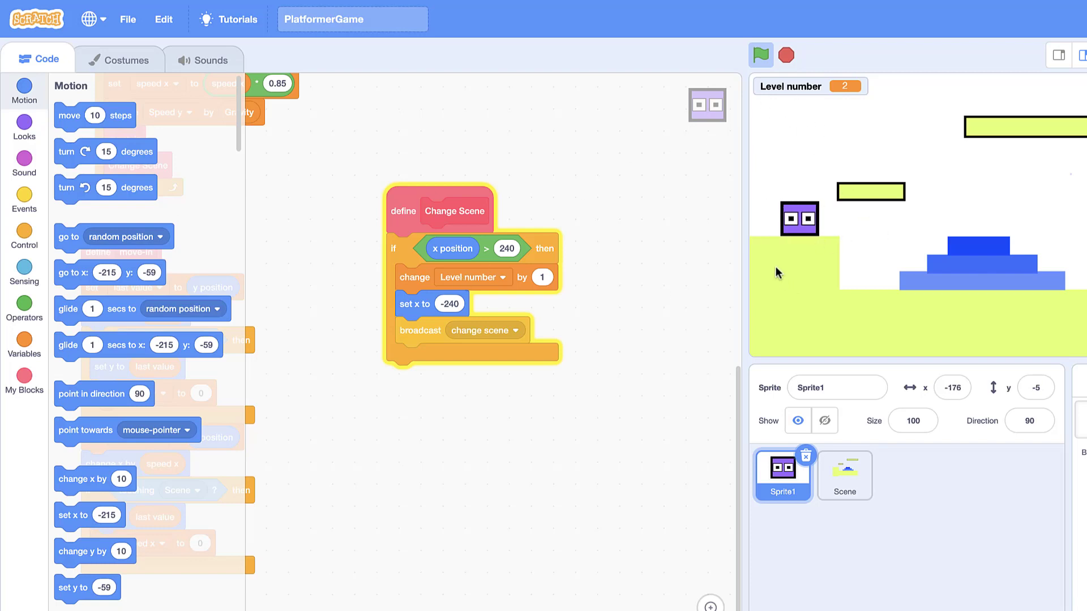
pyautogui.press('Left')
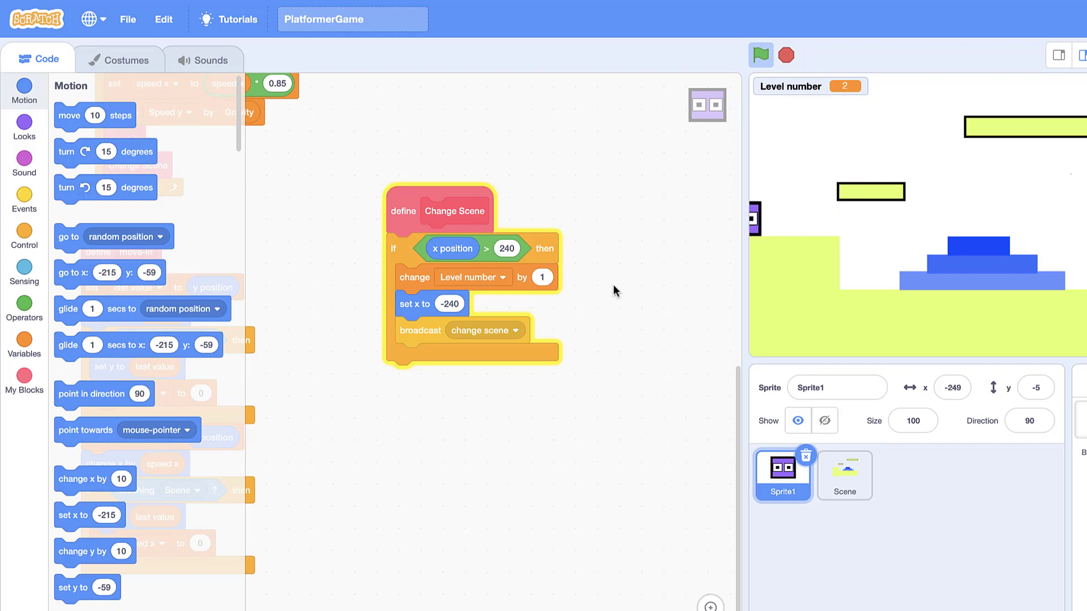
# Attach a duplicate of the if block below the first in the Change Scene definition, with the condition -240 > x position
pyautogui.rightClick(408, 249)
pyautogui.click(454, 262)
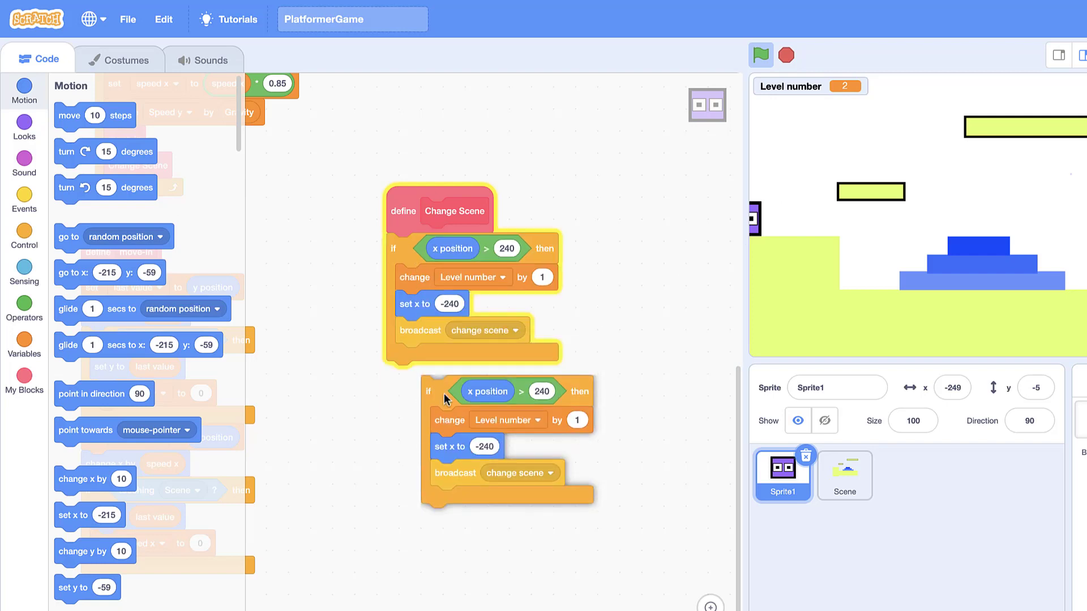
pyautogui.click(434, 388)
pyautogui.moveTo(447, 374); pyautogui.dragTo(478, 376)
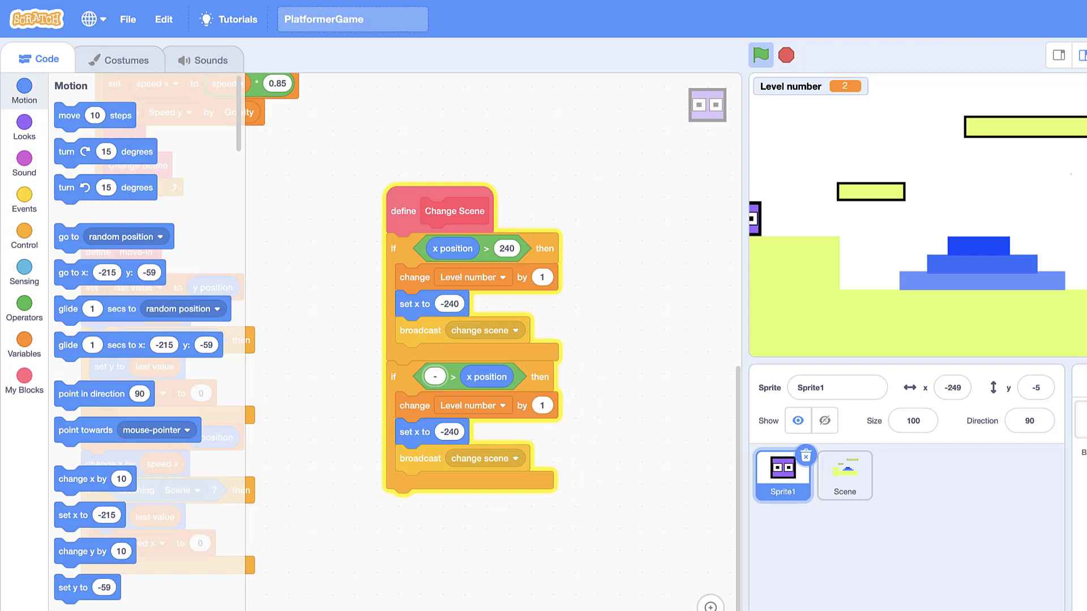
pyautogui.write('240')
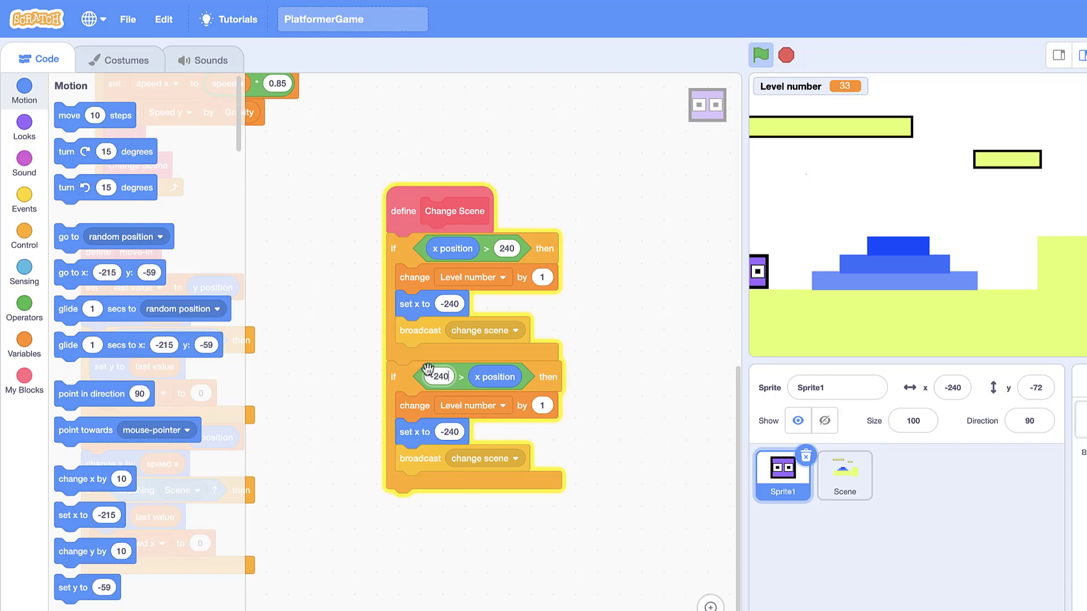
# In the second if block, change Level number by -1 and set x to 240
pyautogui.click(539, 406)
pyautogui.click(448, 432)
pyautogui.write('240')
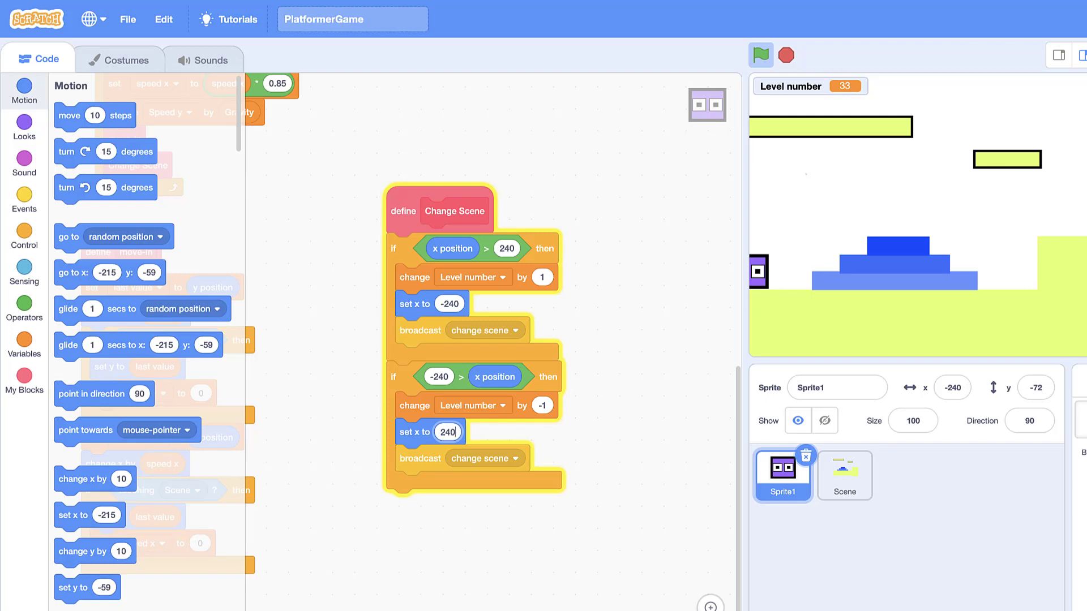
# Restart the project and playtest crossing back and forth between the first two levels past both stage edges
pyautogui.click(754, 58)
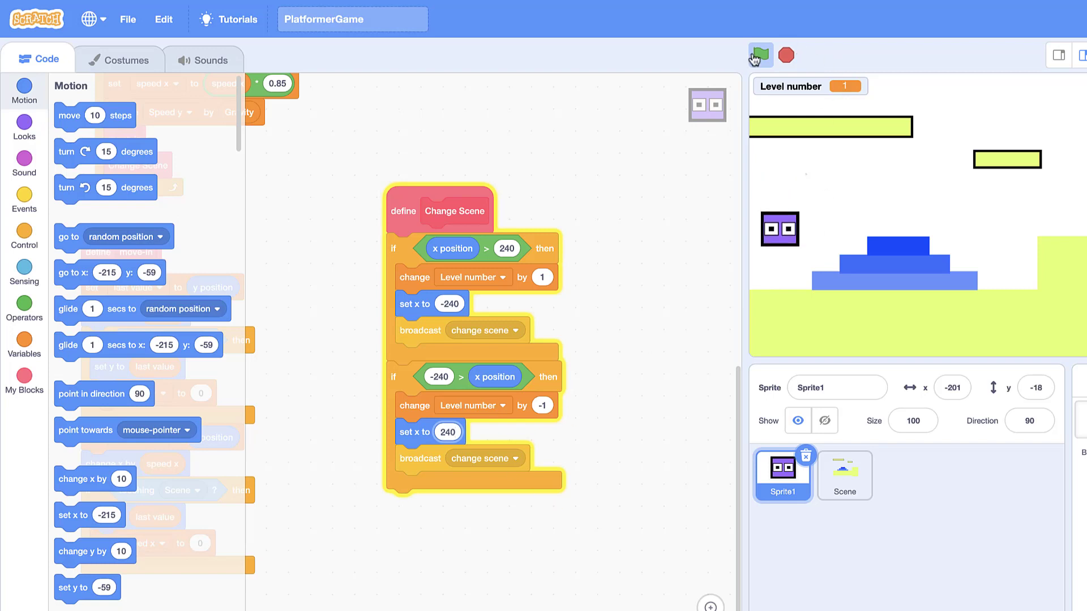
pyautogui.press('Right')
pyautogui.press('Up')
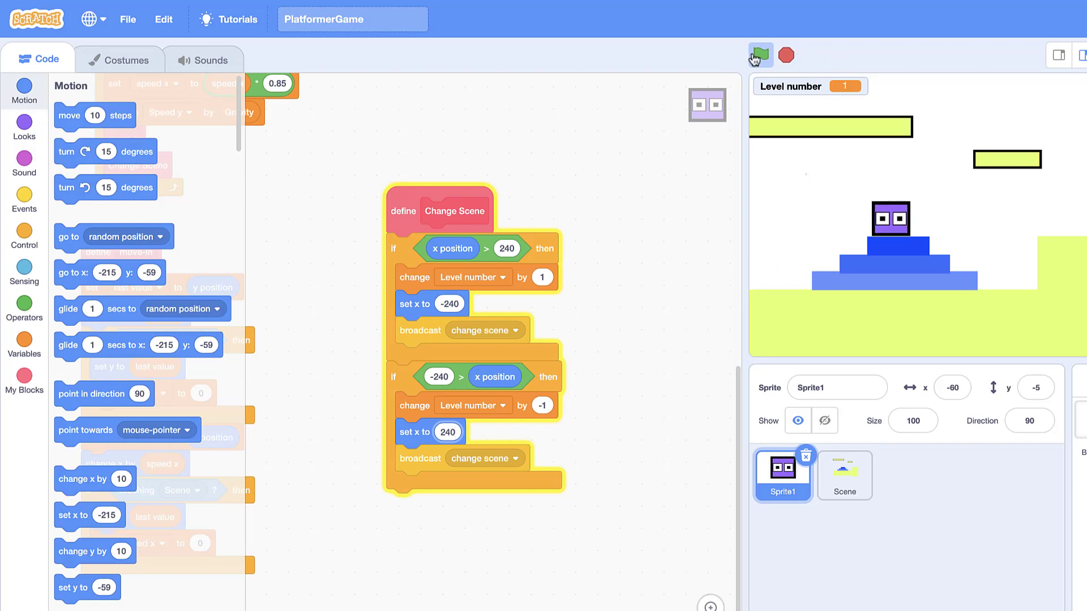
pyautogui.press('Up')
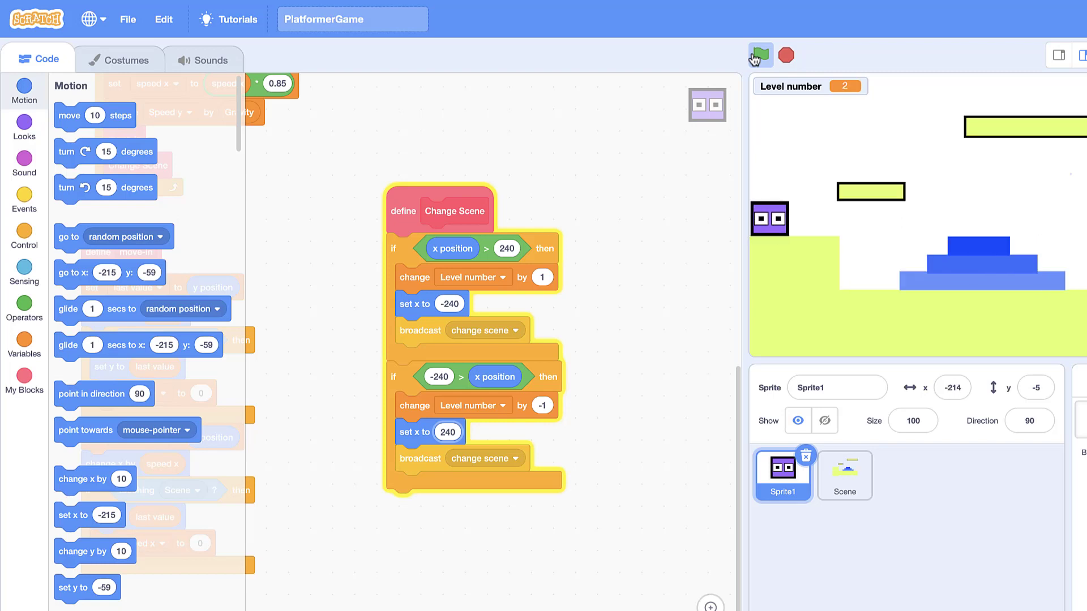
pyautogui.press('Left')
pyautogui.press('Right')
pyautogui.press('Left')
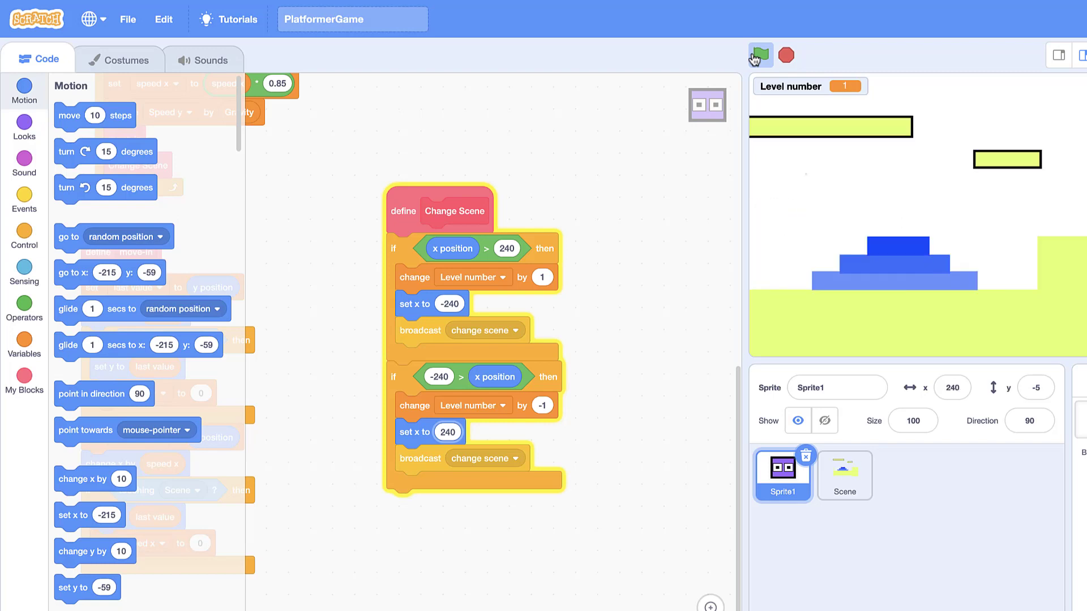
pyautogui.press('Right')
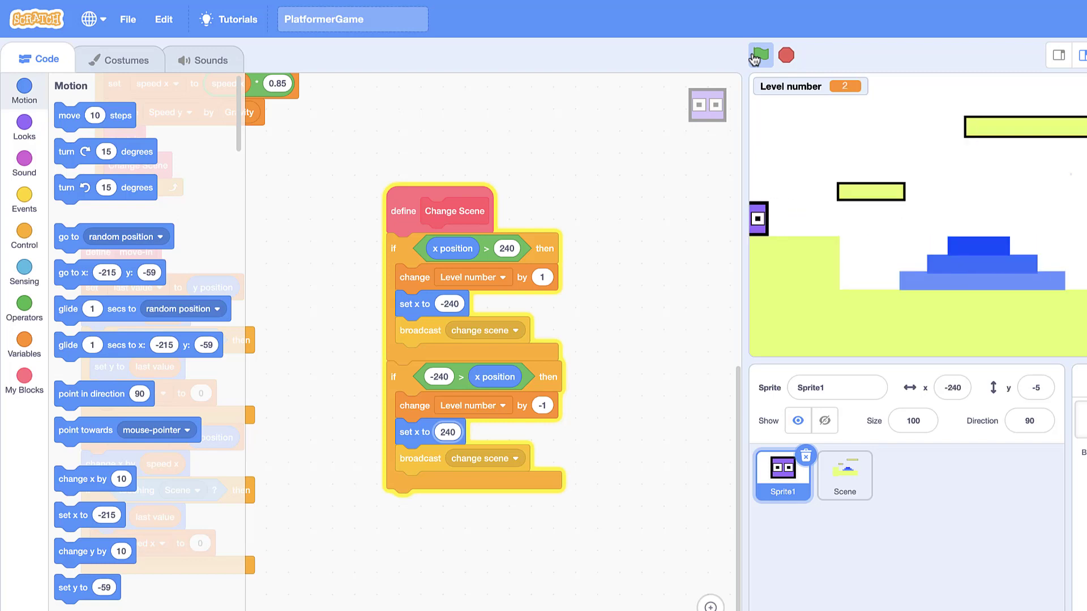
pyautogui.press('Left')
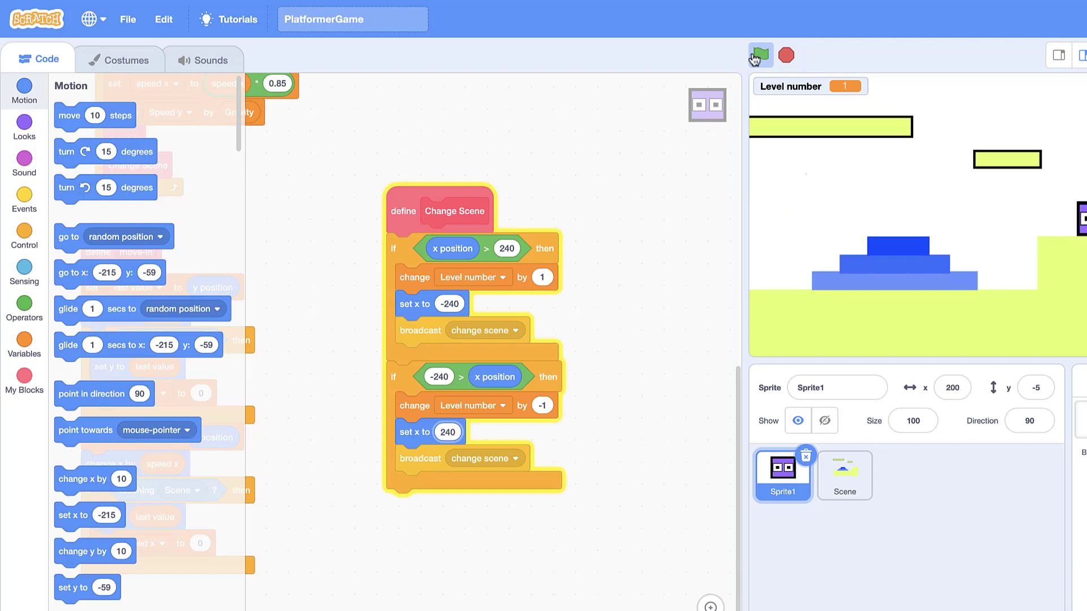
pyautogui.press('Right')
pyautogui.press('Left')
pyautogui.press('Right')
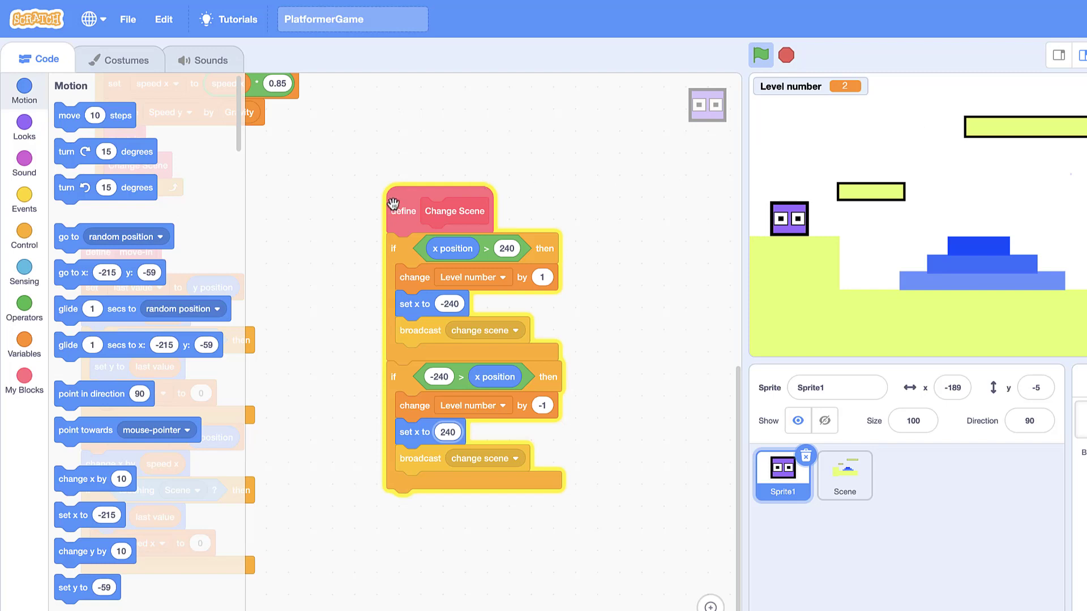
# Reposition the Change Scene definition in open space beside the move-in definition and view all of Sprite1's scripts
pyautogui.moveTo(393, 205); pyautogui.dragTo(356, 287)
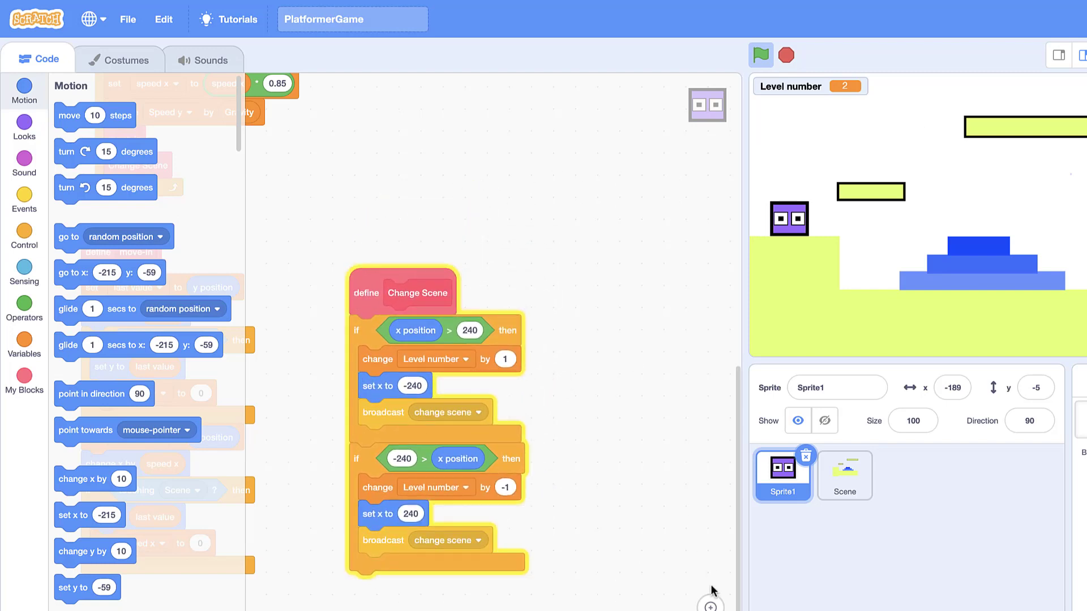
pyautogui.click(710, 610)
pyautogui.click(710, 610)
pyautogui.click(710, 610)
pyautogui.moveTo(590, 480); pyautogui.dragTo(652, 529)
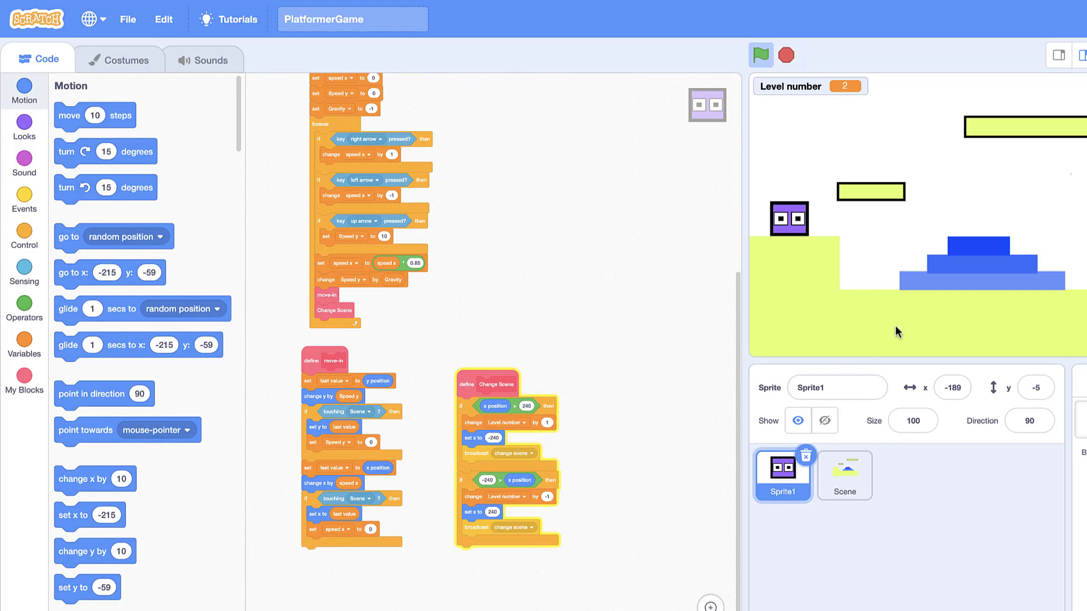
# Duplicate the Scene sprite's Level2 costume to make a third level costume
pyautogui.click(855, 494)
pyautogui.click(125, 59)
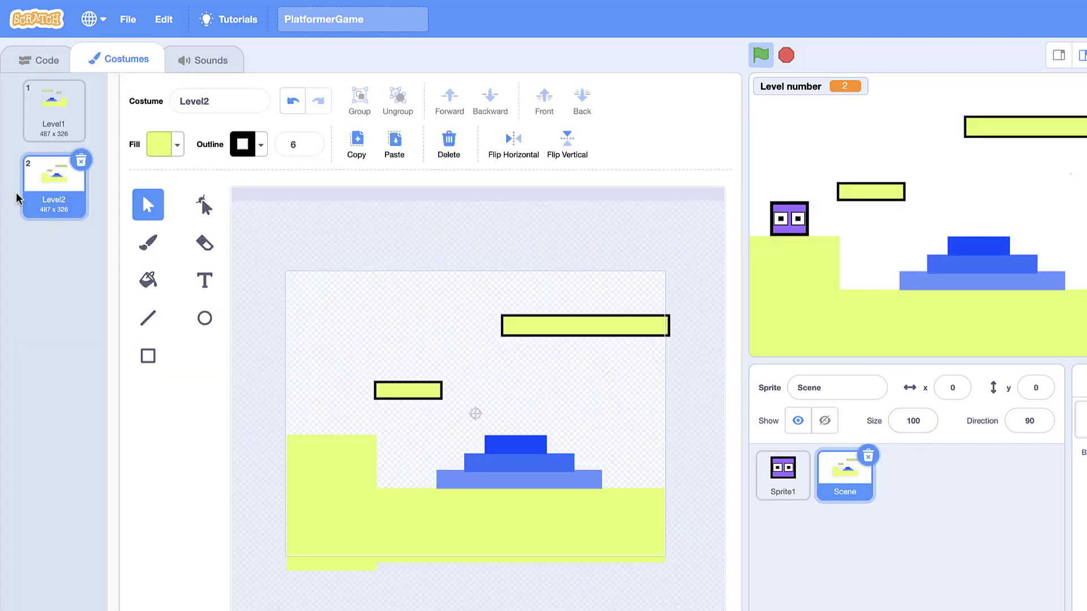
pyautogui.rightClick(50, 205)
pyautogui.click(79, 217)
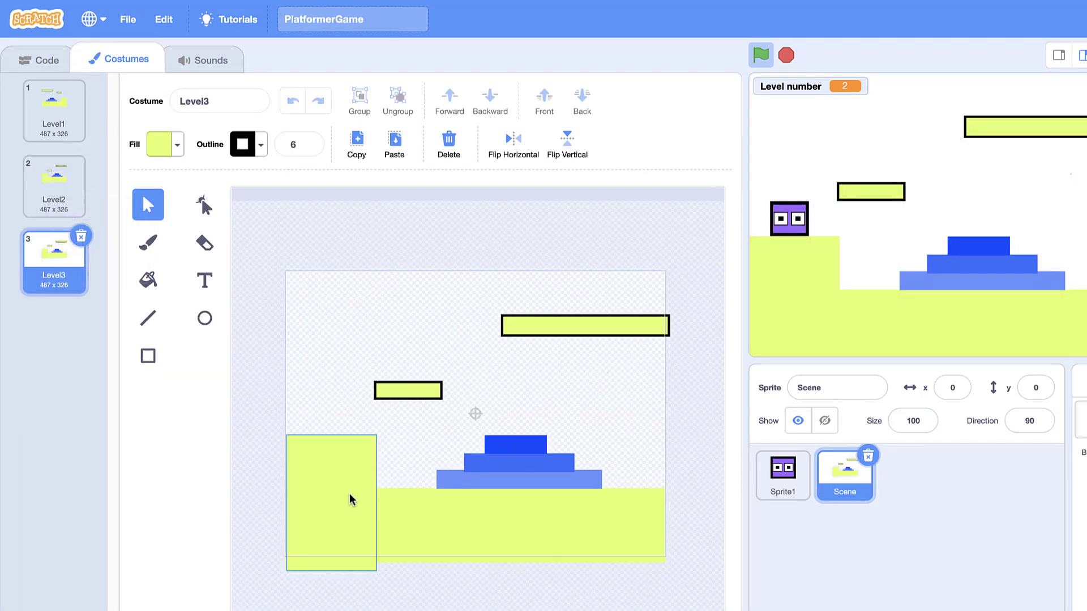
# Delete the raised left ground block and both floating platforms from the Level3 costume
pyautogui.click(354, 476)
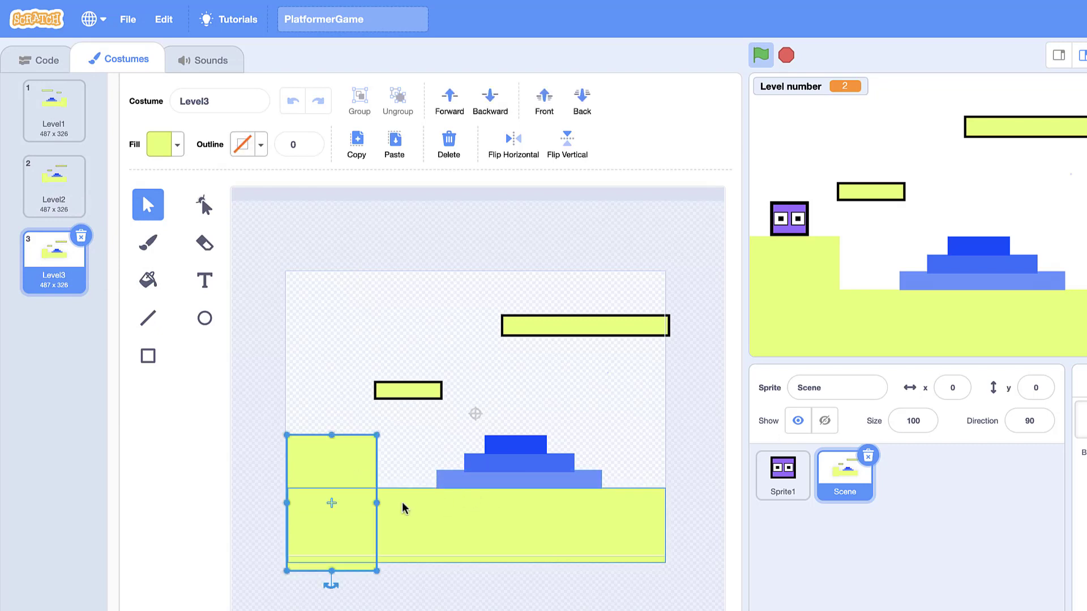
pyautogui.press('Delete')
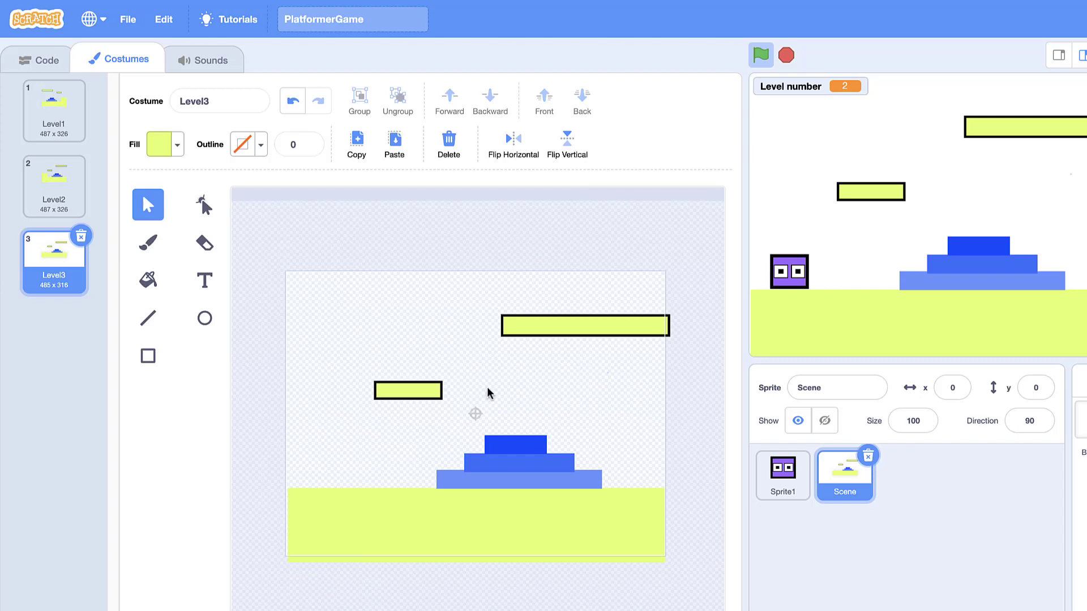
pyautogui.click(601, 340)
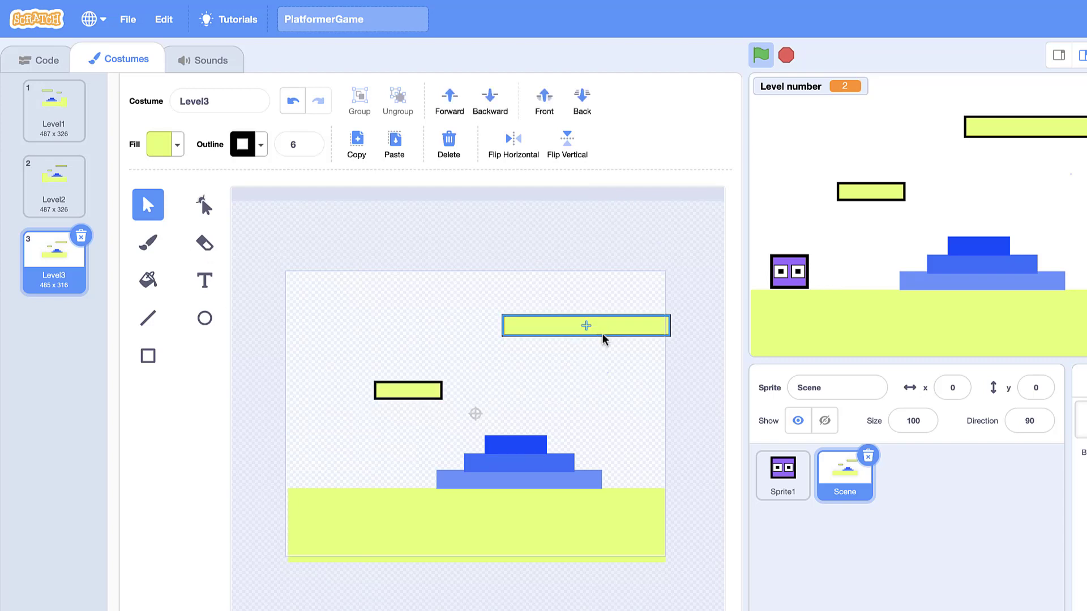
pyautogui.press('Delete')
pyautogui.click(408, 396)
pyautogui.press('Delete')
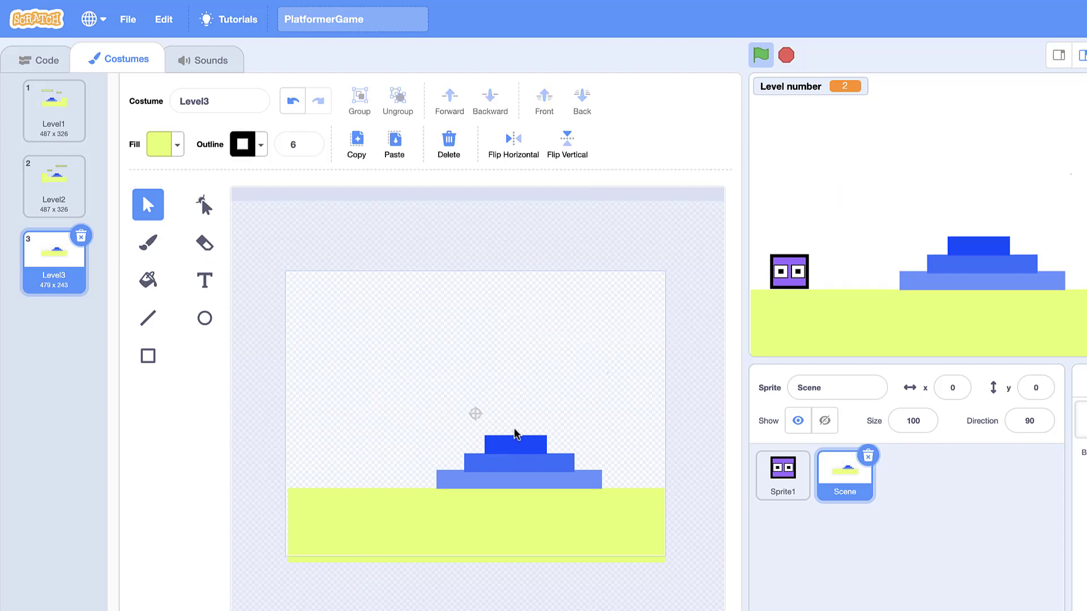
# Shift the green ground past the stage's left edge and place a copy of it slightly lower towards the right
pyautogui.moveTo(562, 508); pyautogui.dragTo(483, 456)
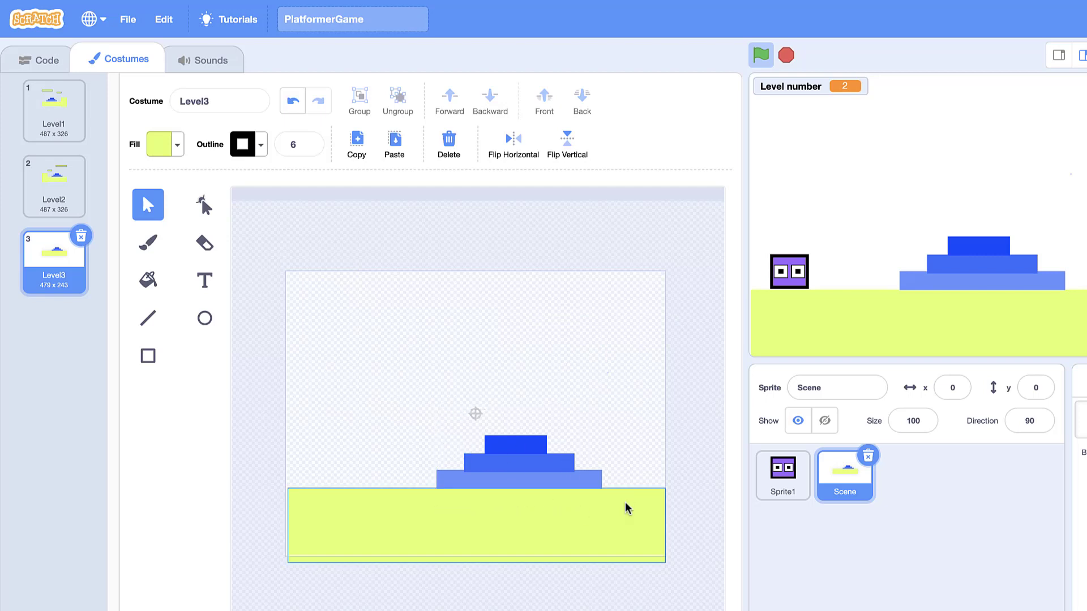
pyautogui.moveTo(596, 524); pyautogui.dragTo(562, 526)
pyautogui.click(358, 143)
pyautogui.click(390, 143)
pyautogui.moveTo(482, 538); pyautogui.dragTo(536, 550)
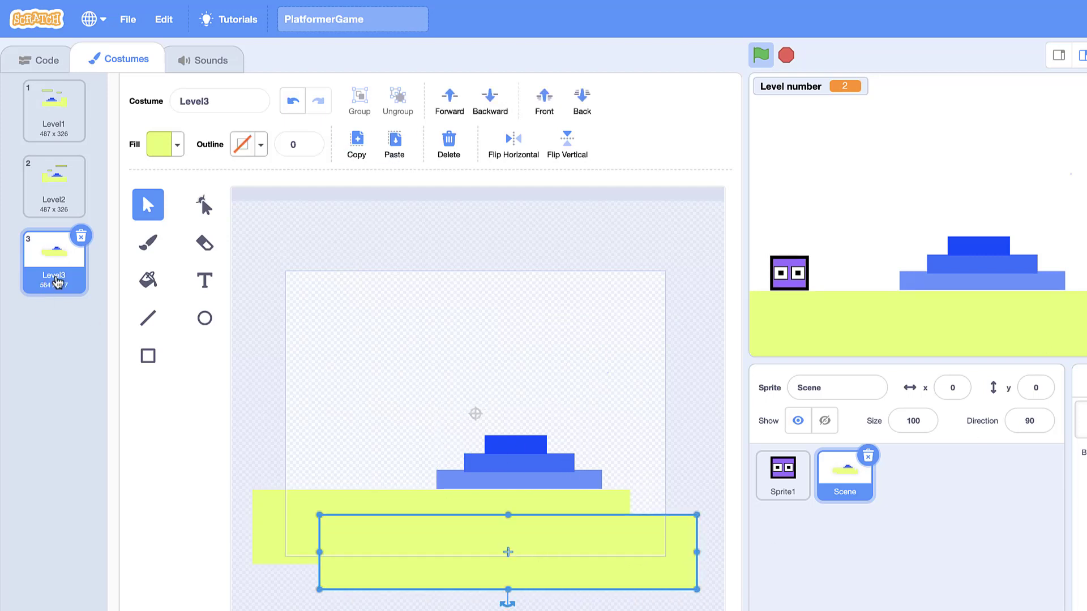
# Draw a light orange rectangle without an outline and place it above the ground, beside the top of the blue pyramid
pyautogui.rightClick(58, 279)
pyautogui.click(281, 344)
pyautogui.click(165, 145)
pyautogui.moveTo(126, 229); pyautogui.dragTo(116, 230)
pyautogui.moveTo(299, 304); pyautogui.dragTo(398, 327)
pyautogui.moveTo(360, 318)
pyautogui.mouseDown()
pyautogui.moveTo(562, 357)
pyautogui.moveTo(413, 443)
pyautogui.mouseUp()
pyautogui.moveTo(419, 466); pyautogui.dragTo(521, 398)
pyautogui.press('Delete')
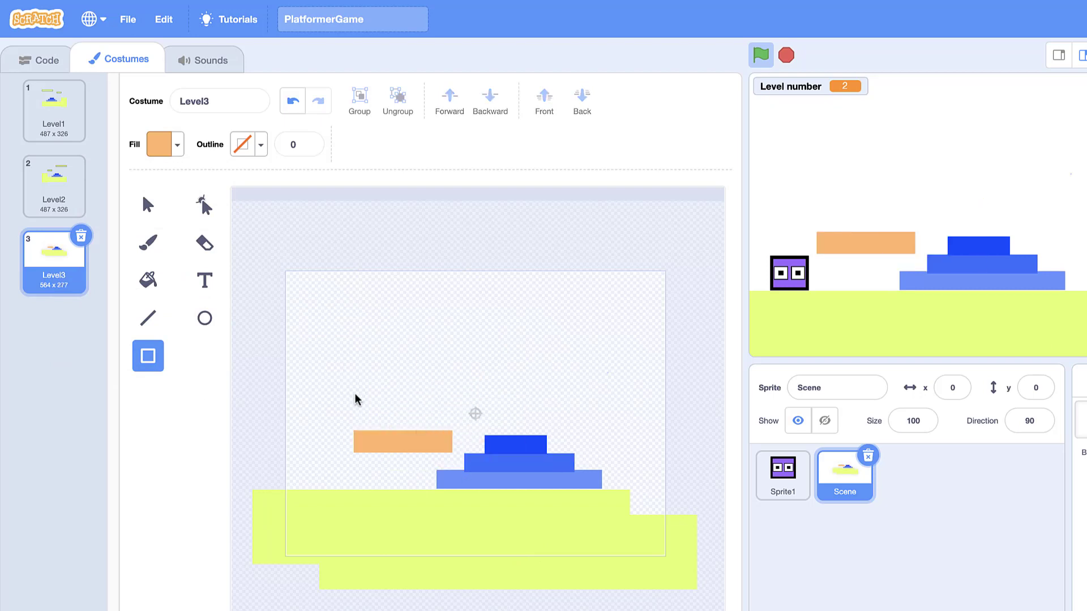
pyautogui.click(149, 205)
pyautogui.moveTo(383, 445); pyautogui.dragTo(393, 420)
pyautogui.click(511, 317)
# Delete the blue pyramid and stretch the orange rectangle to the stage's right edge
pyautogui.click(469, 455)
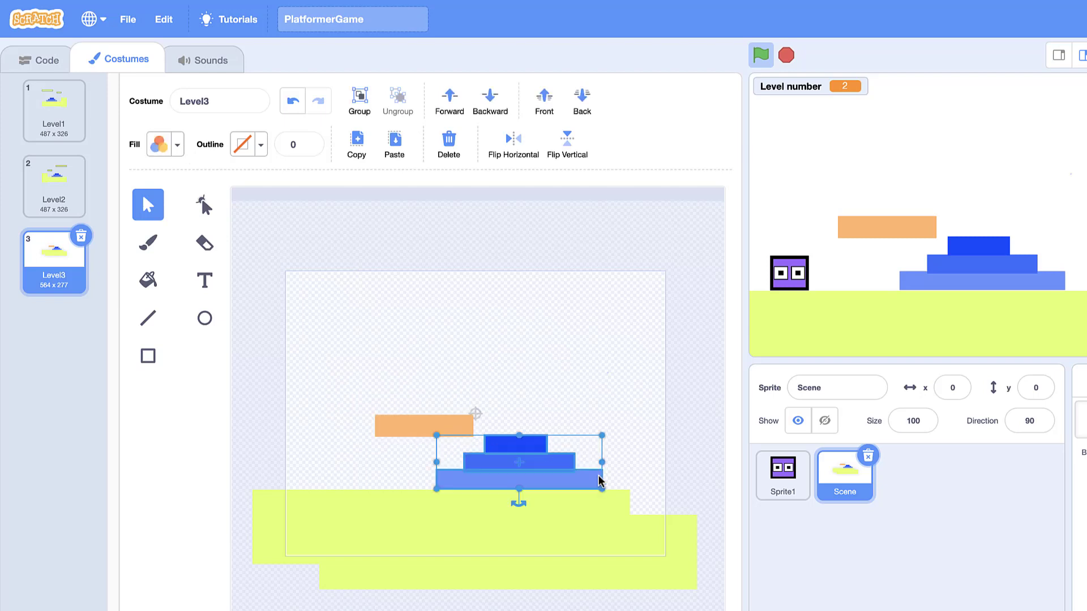
pyautogui.press('Delete')
pyautogui.click(464, 428)
pyautogui.moveTo(474, 437); pyautogui.dragTo(668, 439)
pyautogui.moveTo(523, 415); pyautogui.dragTo(495, 385)
# Paste a copy of the wide orange rectangle, fill it with a darker orange and stack it directly above the first
pyautogui.click(394, 146)
pyautogui.click(177, 145)
pyautogui.click(399, 249)
pyautogui.click(489, 392)
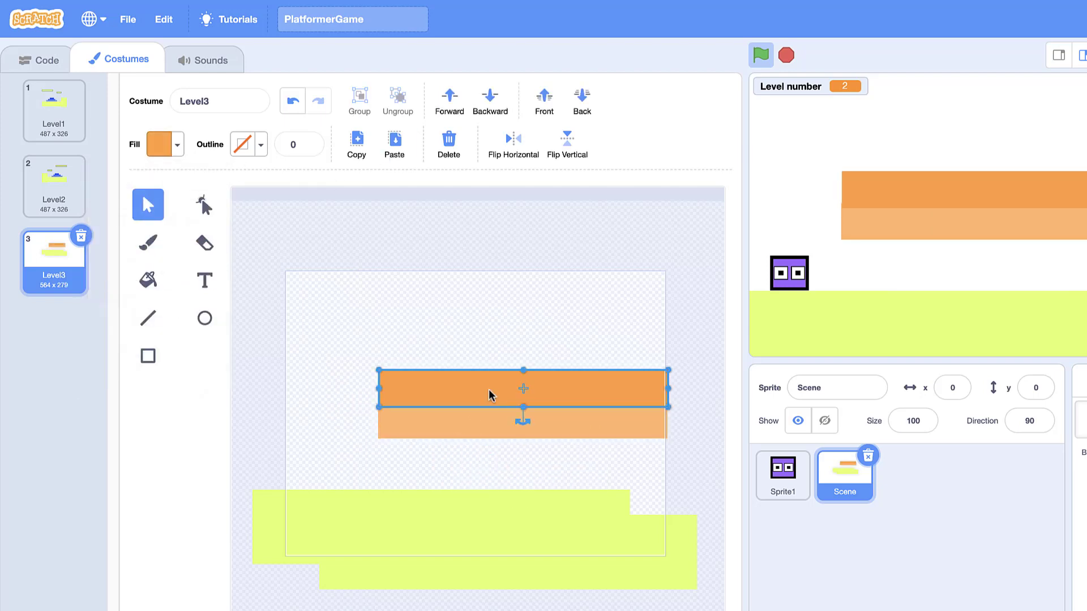
pyautogui.press('Right')
# Copy and paste the two stacked orange bars, flip the copy vertically and move it to the stage's upper edge
pyautogui.click(514, 335)
pyautogui.moveTo(356, 421); pyautogui.dragTo(502, 364)
pyautogui.click(357, 146)
pyautogui.click(394, 146)
pyautogui.click(567, 155)
pyautogui.moveTo(530, 402); pyautogui.dragTo(526, 286)
# Group the lower pair of orange bars and move the group slightly down towards the ground
pyautogui.moveTo(369, 368); pyautogui.dragTo(533, 443)
pyautogui.click(360, 102)
pyautogui.moveTo(466, 390); pyautogui.dragTo(466, 412)
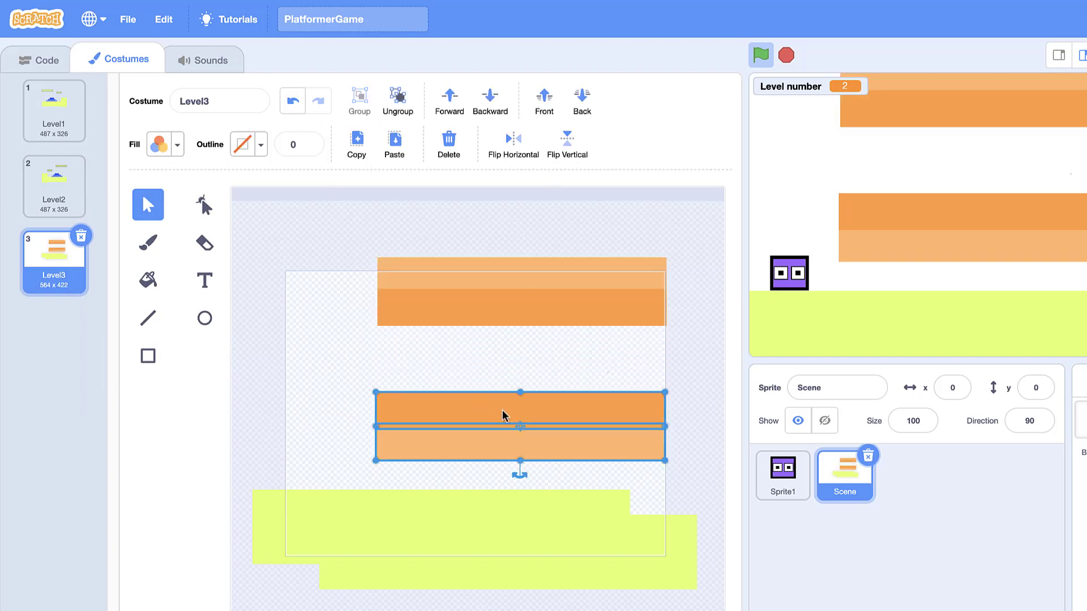
# Playtest a jump to the right onto the lower orange bars in Level3 and undo the shift of the bars
pyautogui.press('Right')
pyautogui.press('Up')
pyautogui.press('Right')
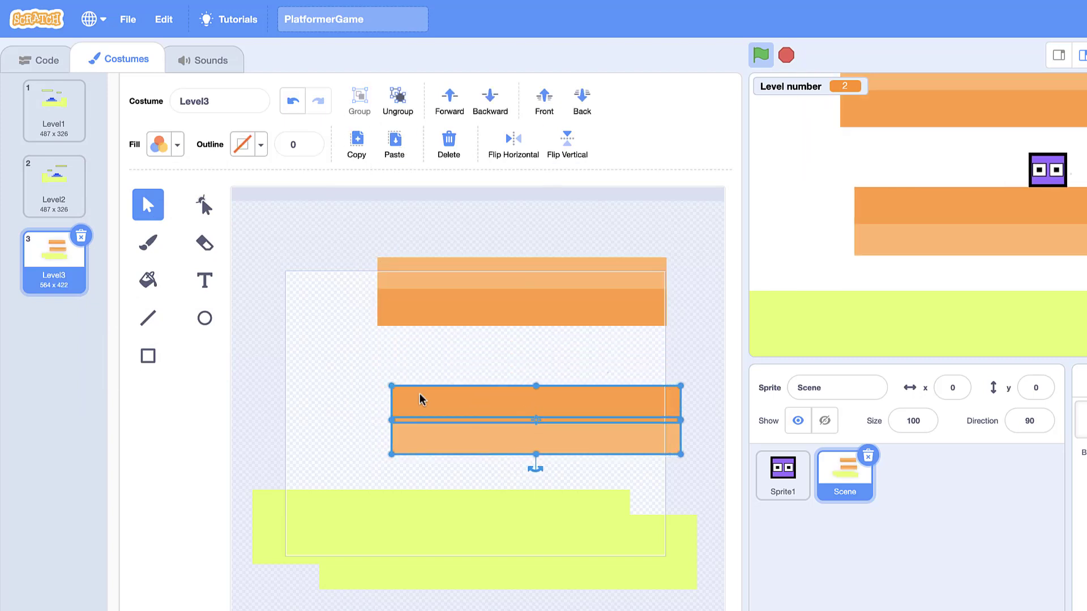
pyautogui.hotkey('ctrl', 'z')
pyautogui.hotkey('ctrl', 'z')
pyautogui.click(1056, 180)
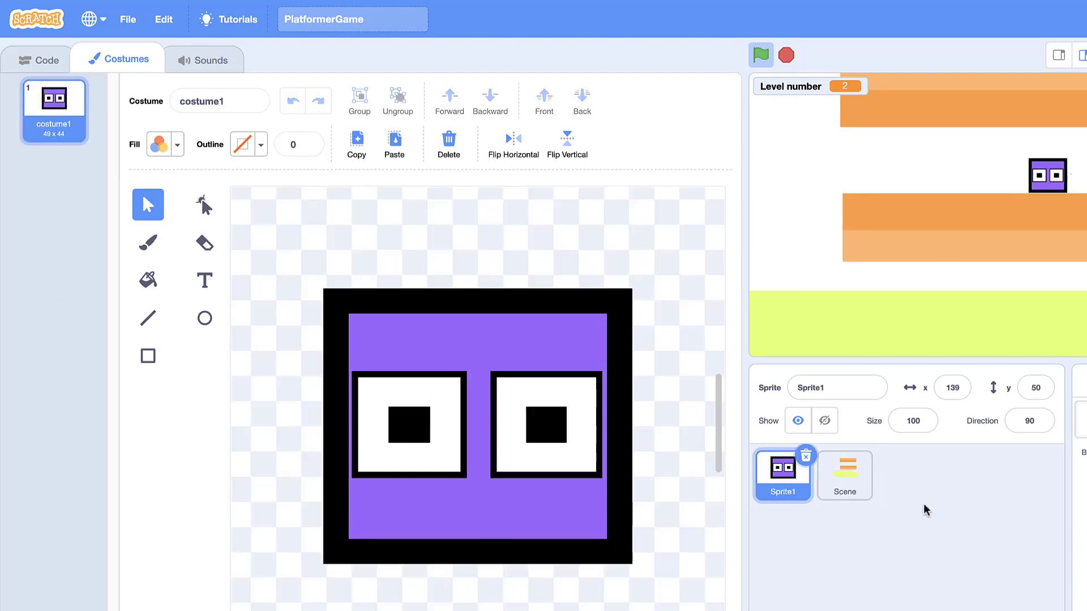
pyautogui.click(845, 473)
# Restart the game and align the lower pair of orange bars in Level3 with the upper pair's ends
pyautogui.click(764, 59)
pyautogui.moveTo(358, 369); pyautogui.dragTo(603, 415)
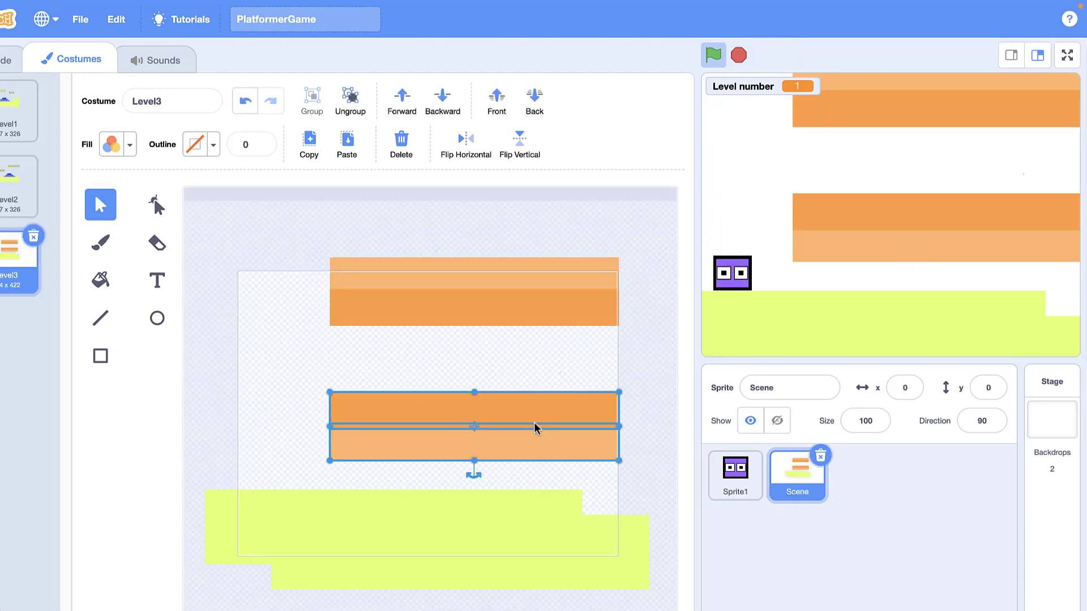
pyautogui.click(654, 239)
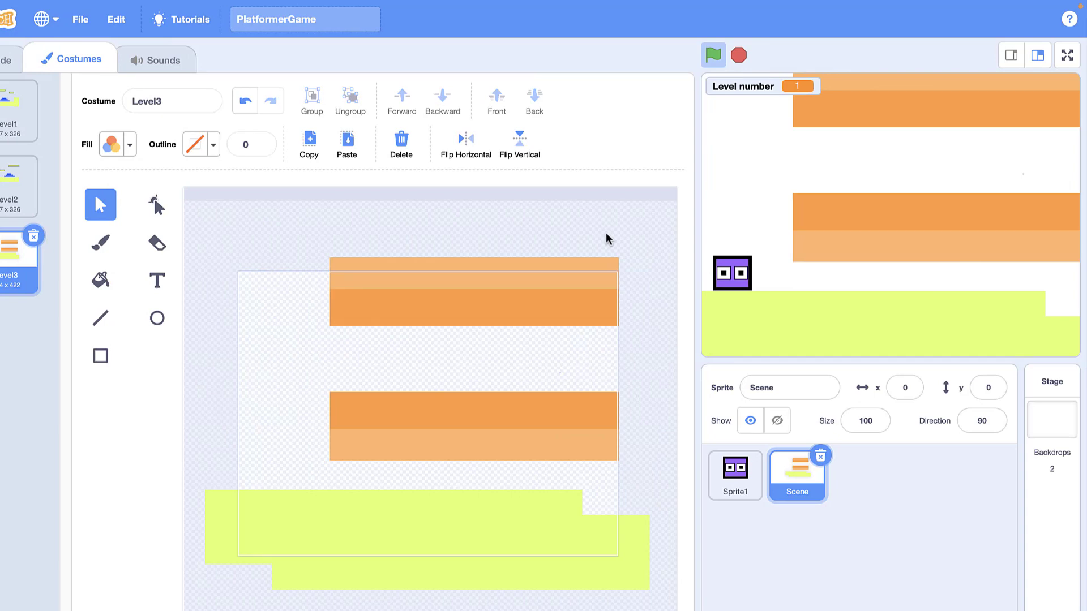
# Remove the extra green ground rectangle in Level3 and fit the remaining one across the stage's full width
pyautogui.click(360, 534)
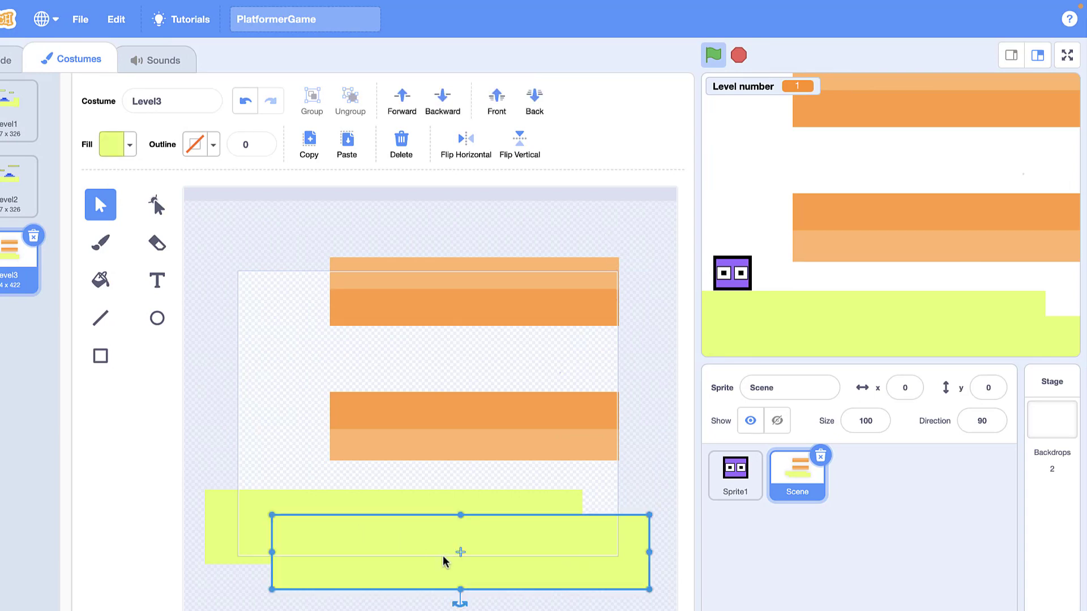
pyautogui.moveTo(444, 560); pyautogui.dragTo(450, 536)
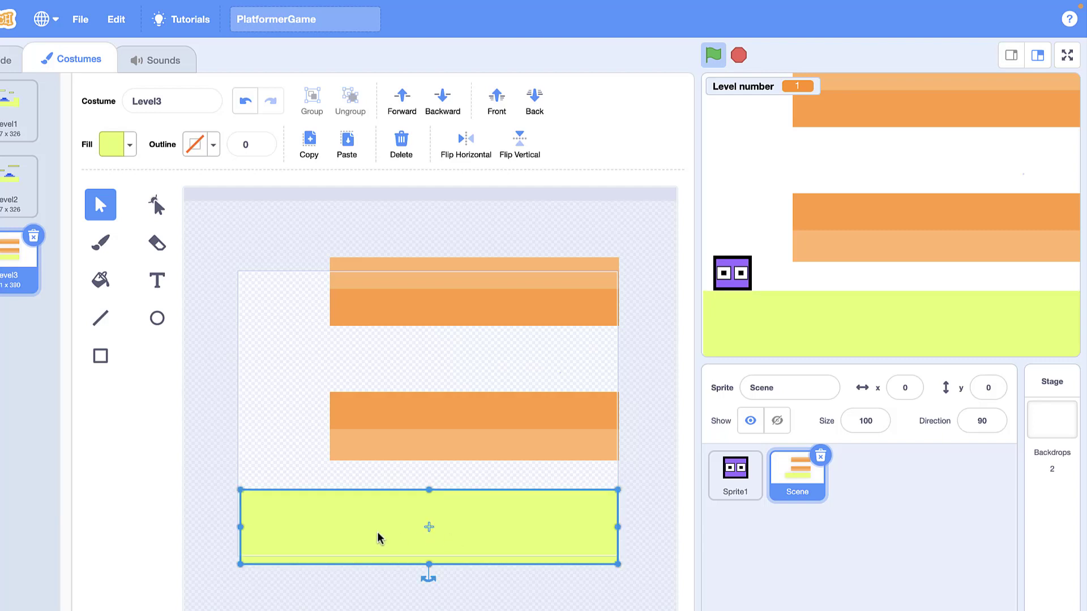
pyautogui.moveTo(239, 528); pyautogui.dragTo(236, 527)
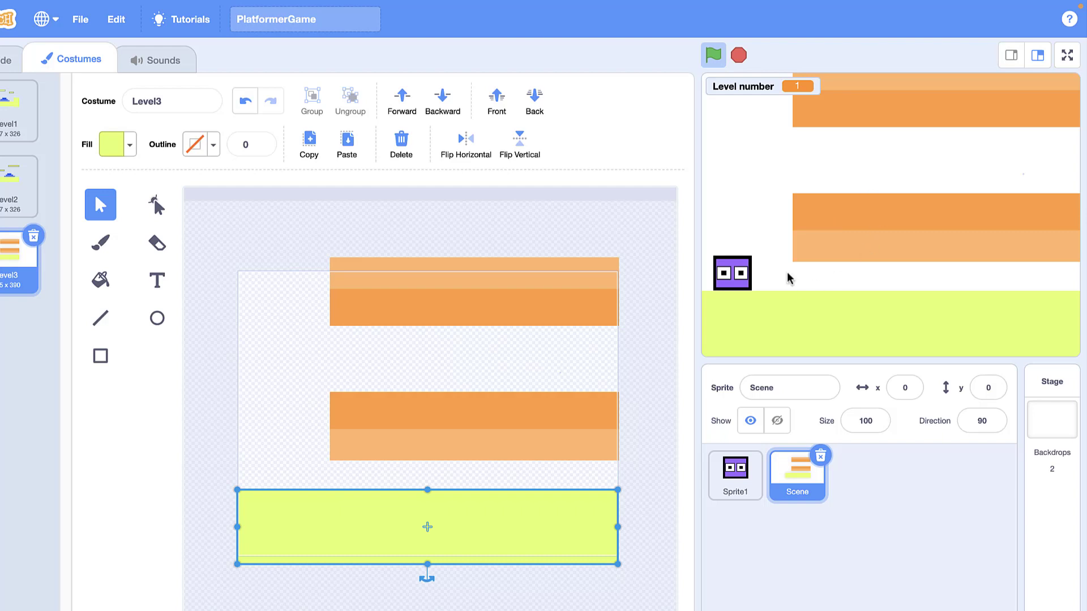
pyautogui.moveTo(428, 494)
pyautogui.mouseDown()
pyautogui.moveTo(425, 517)
pyautogui.moveTo(425, 491)
pyautogui.mouseUp()
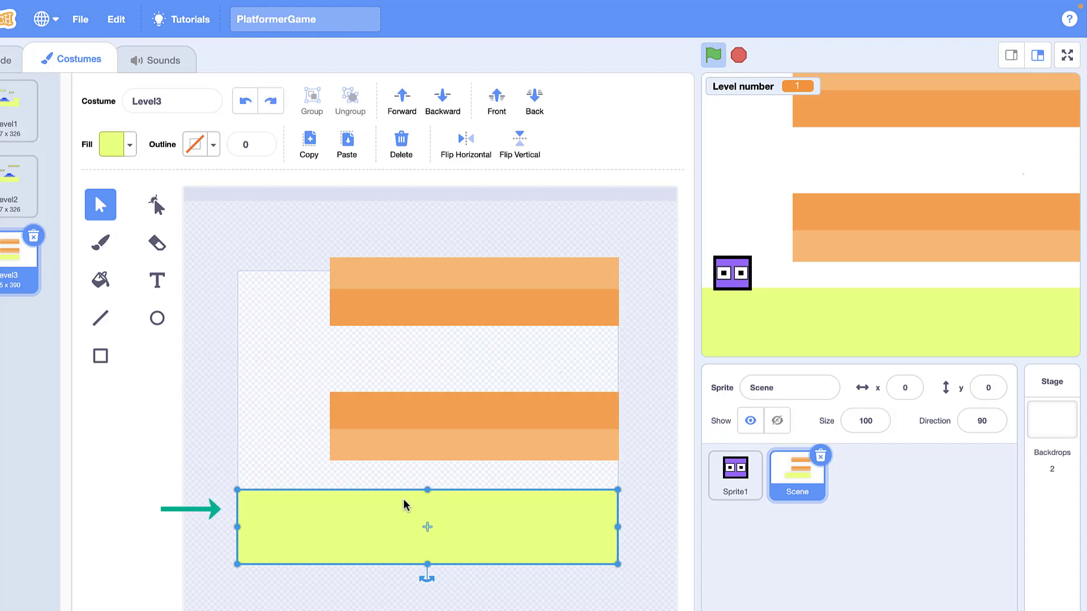
# Switch between the Level2 and Level3 costumes to compare the height of their ground
pyautogui.click(12, 184)
pyautogui.click(3, 277)
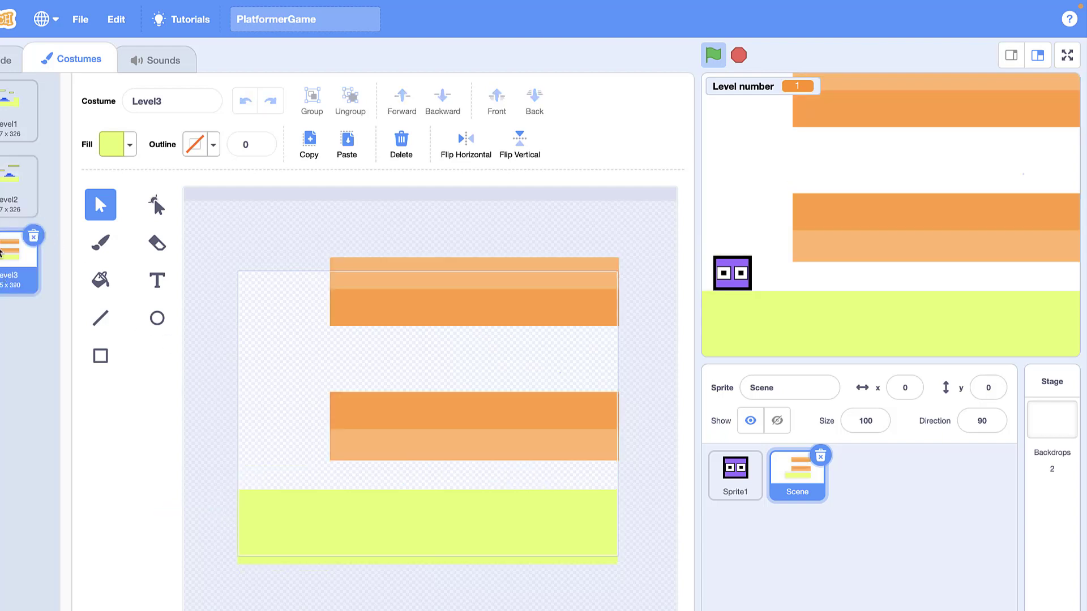
pyautogui.click(3, 217)
pyautogui.click(3, 283)
# Playtest the game by walking the character left from Level3 back into Level2, and restart it
pyautogui.click(10, 60)
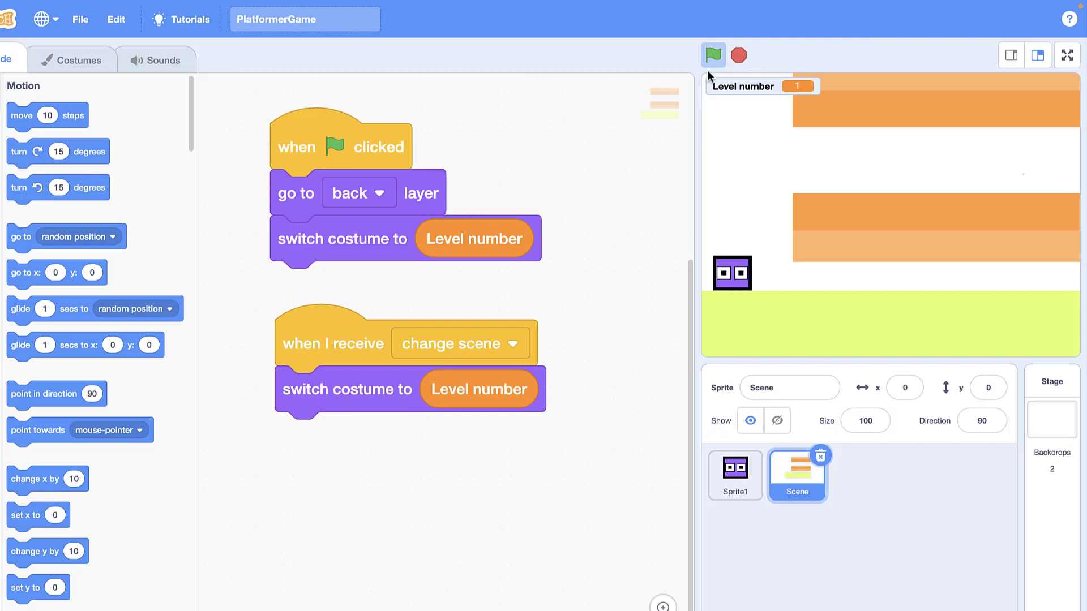
pyautogui.click(709, 66)
pyautogui.press('Left')
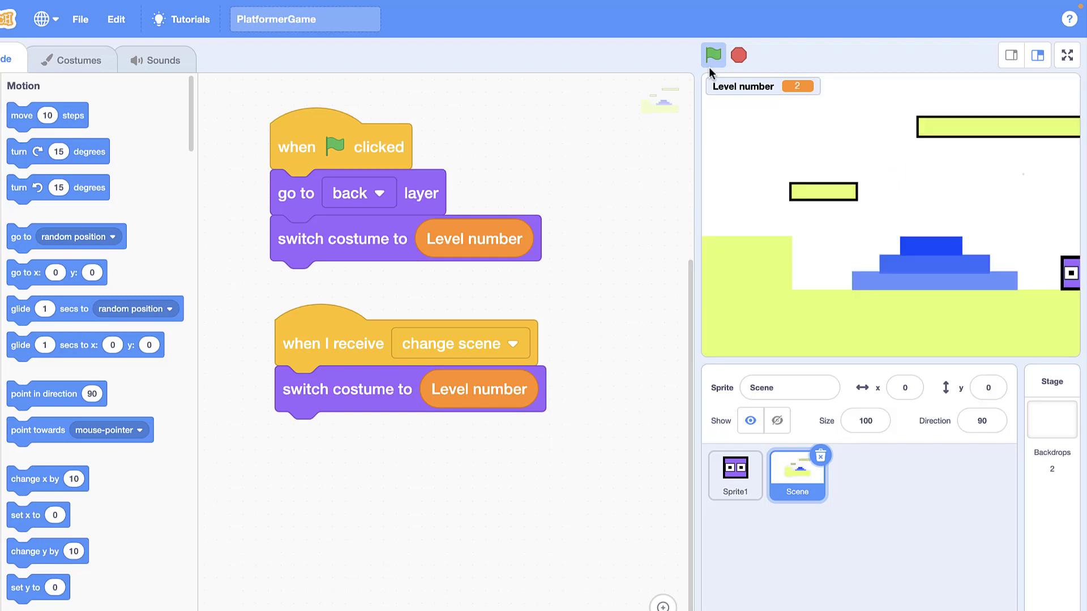
pyautogui.click(713, 55)
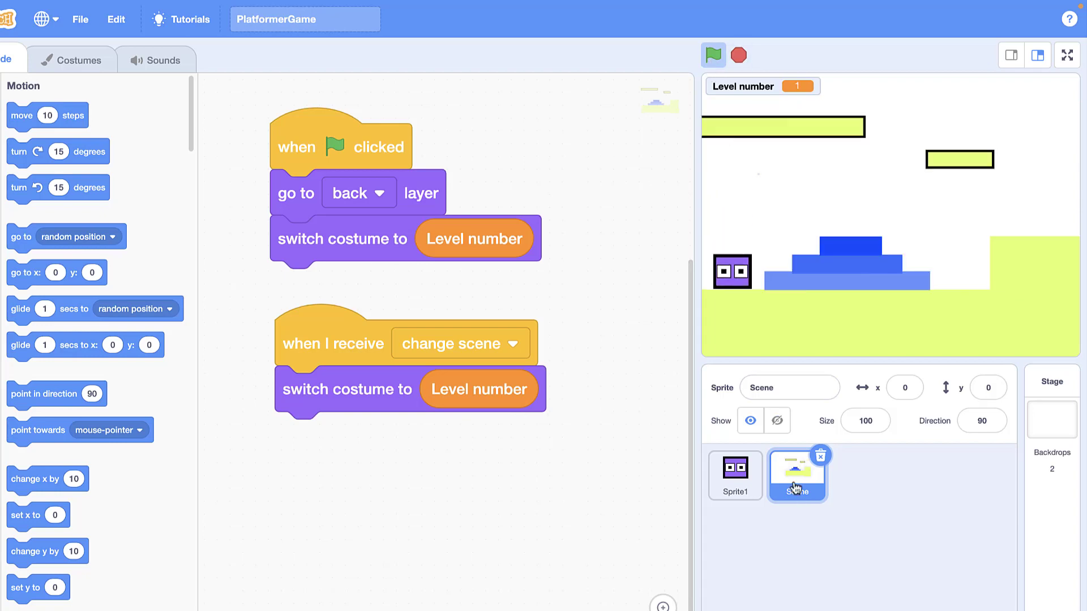
# Select the green ground rectangle in Level3 and the one in Level2 to compare their position
pyautogui.click(49, 66)
pyautogui.click(6, 283)
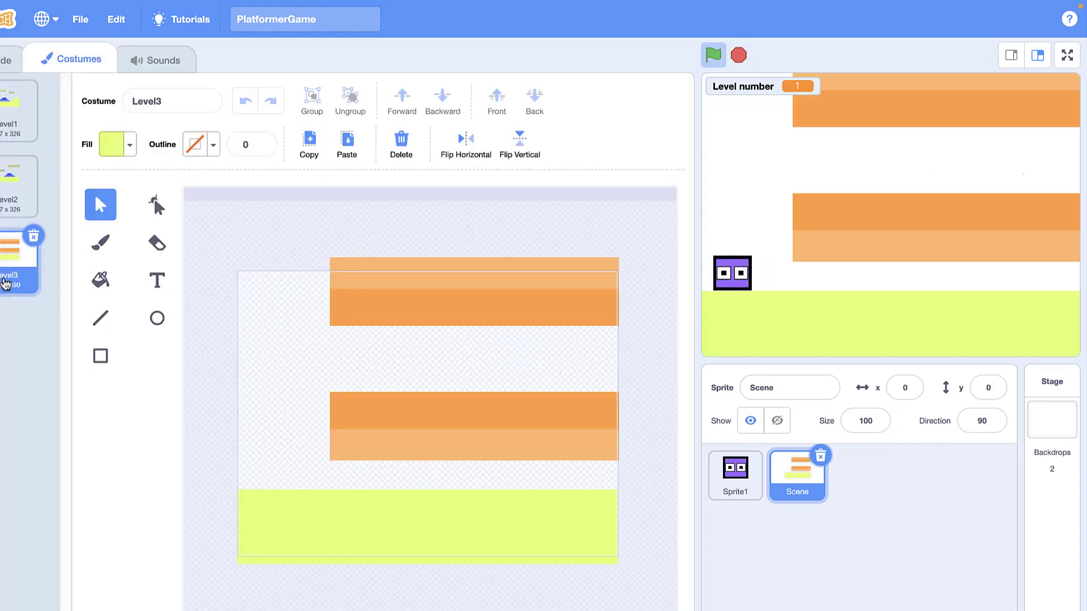
pyautogui.click(255, 517)
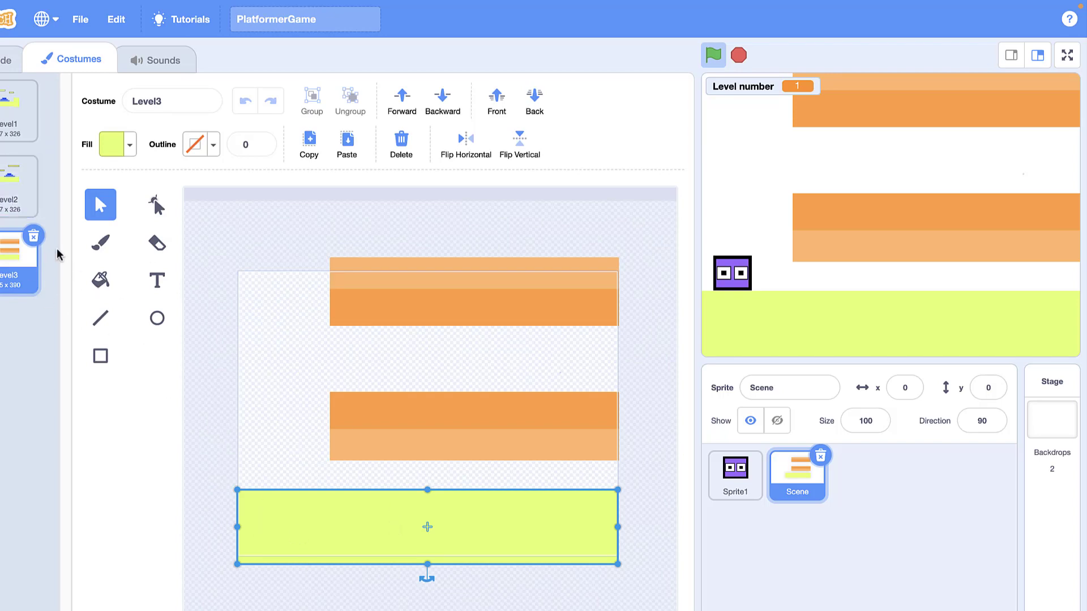
pyautogui.click(17, 205)
pyautogui.click(378, 544)
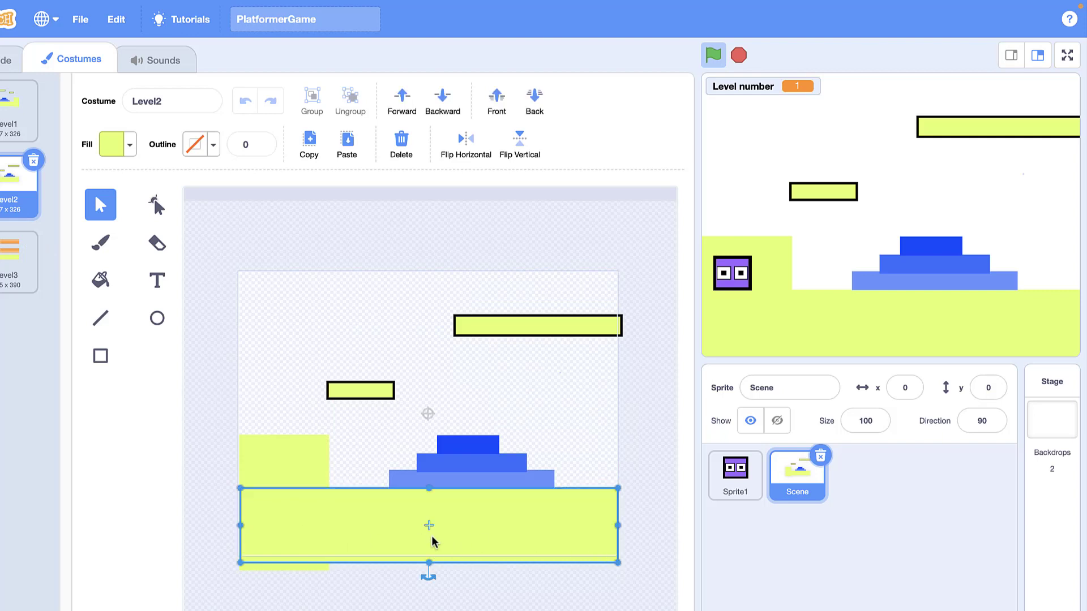
# Restart the game and play rightwards with jumps from Level1 through Level2 into Level3, and return left into Level2
pyautogui.click(712, 55)
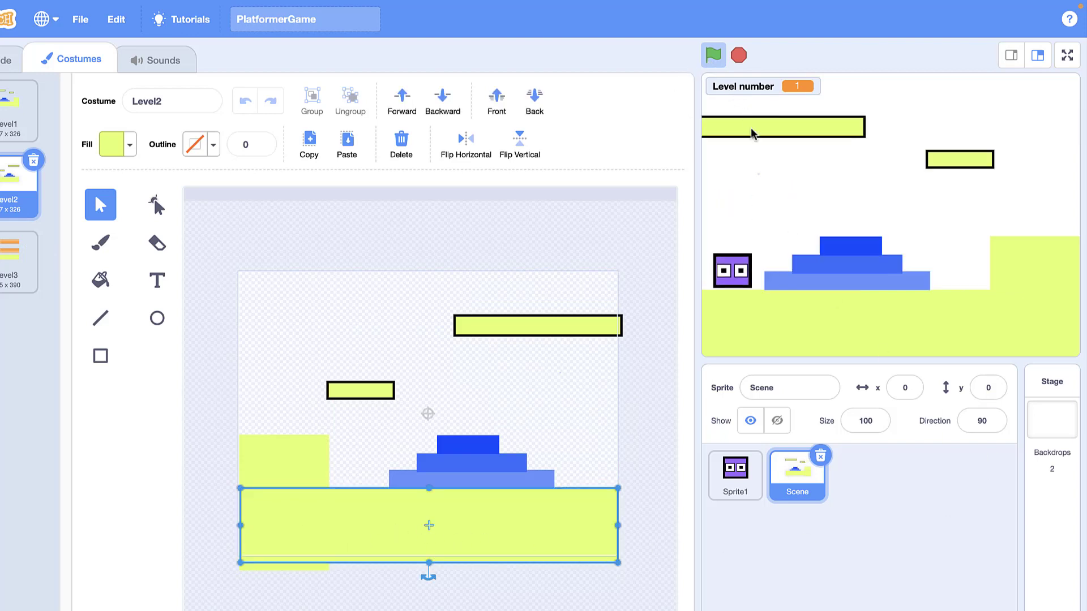
pyautogui.press('Right')
pyautogui.press('Up')
pyautogui.press('Right')
pyautogui.press('Up')
pyautogui.press('Up')
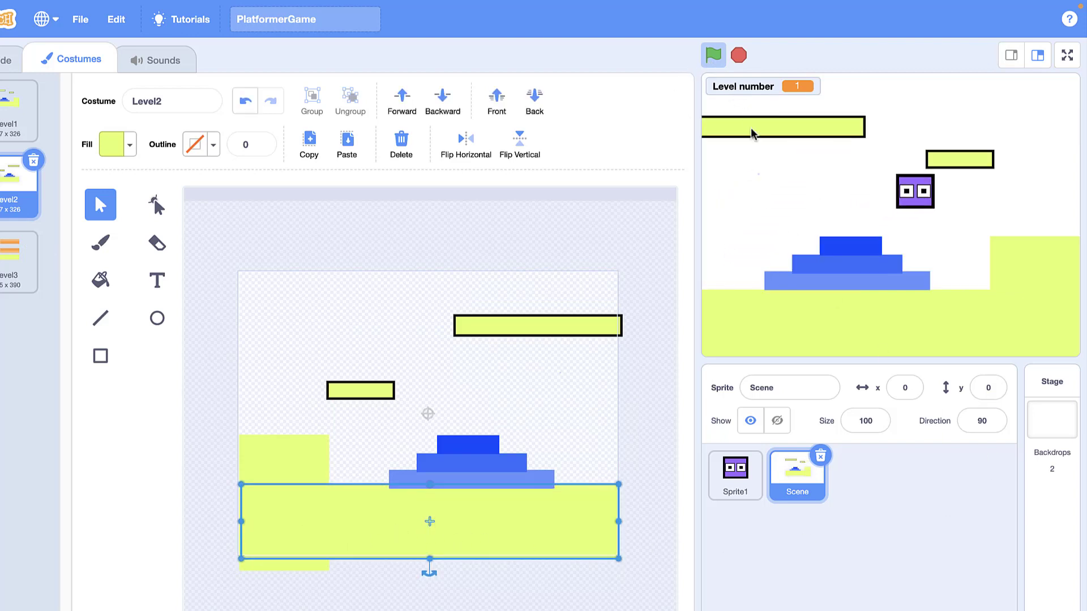
pyautogui.press('Up')
pyautogui.press('Up')
pyautogui.press('Up')
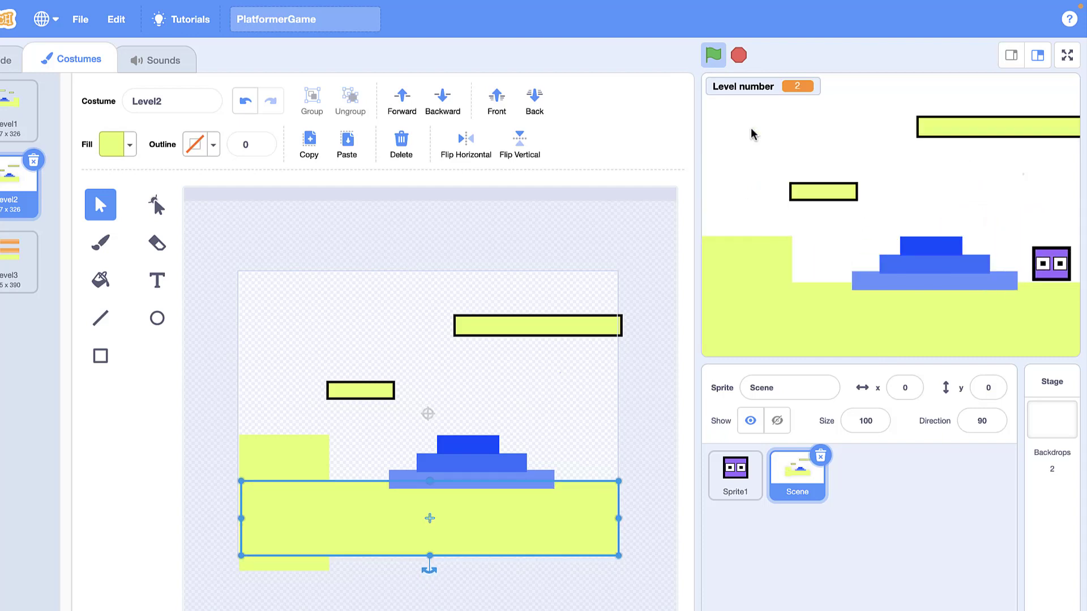
pyautogui.press('Left')
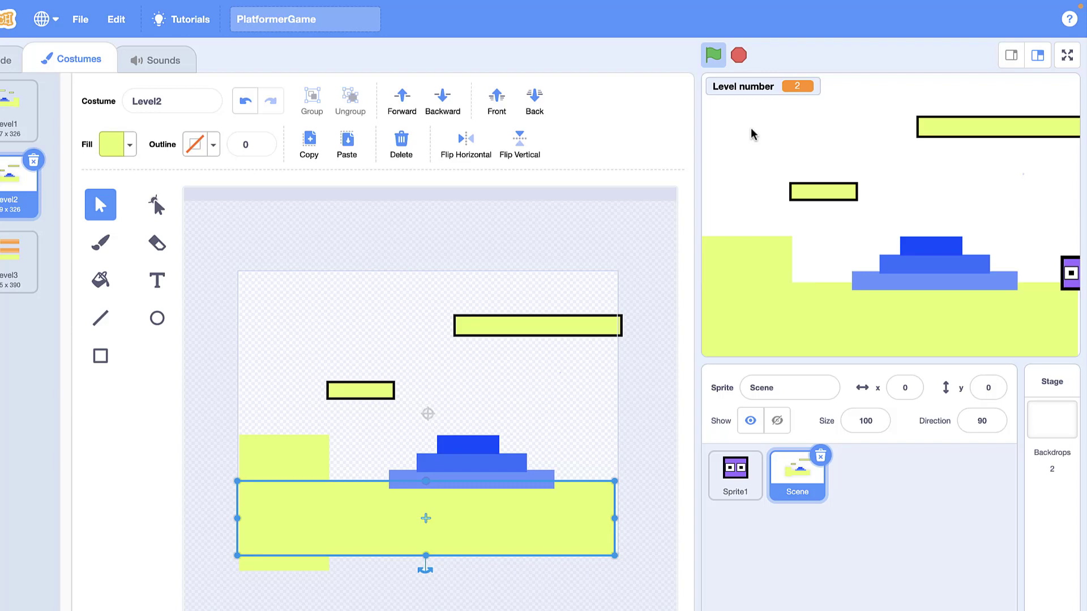
pyautogui.press('Right')
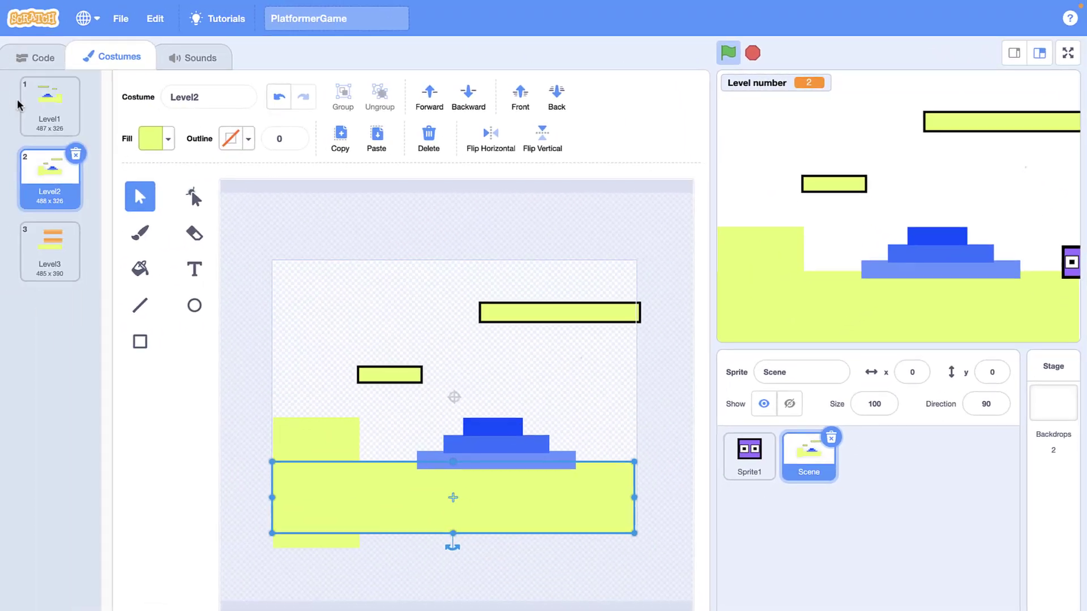
# Open the scripts of Sprite1 at the Change Scene block definition
pyautogui.click(35, 62)
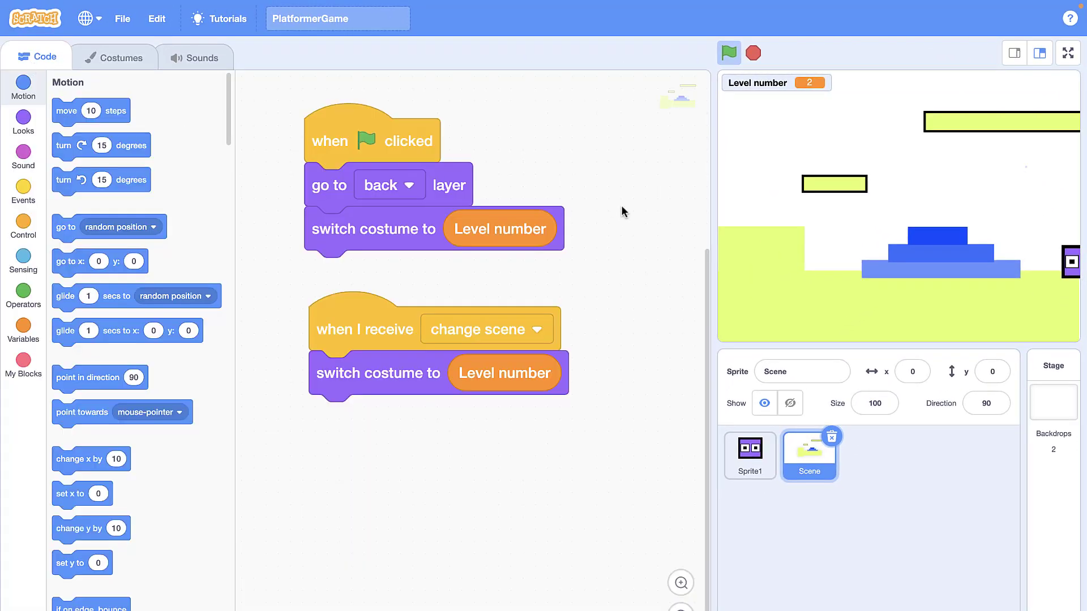
pyautogui.click(738, 460)
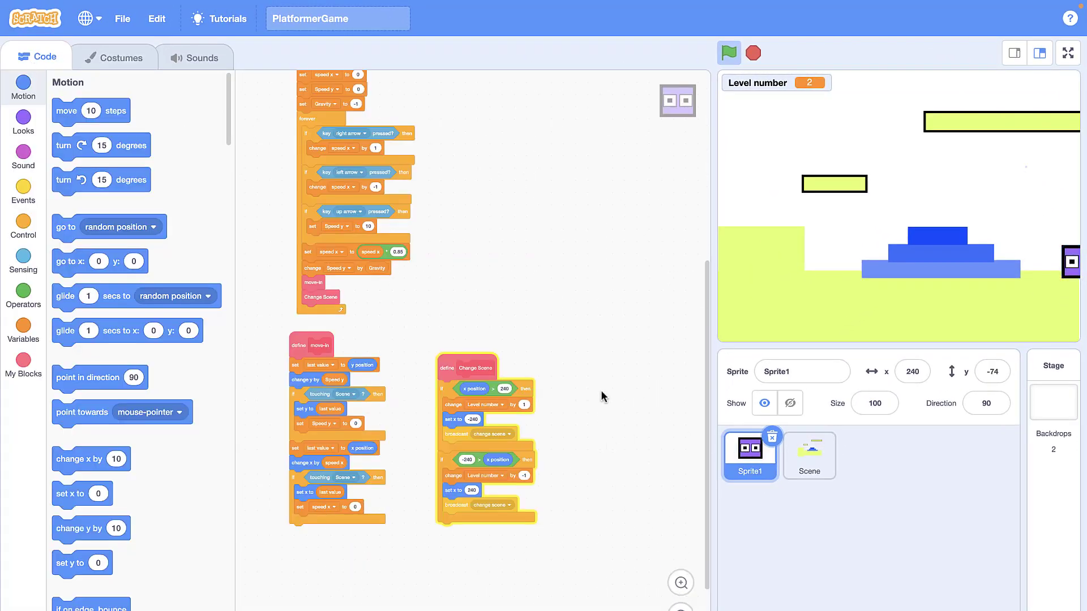
# Create a custom block named "Fix Collision bug" for Sprite1
pyautogui.scroll(3, 600, 390)
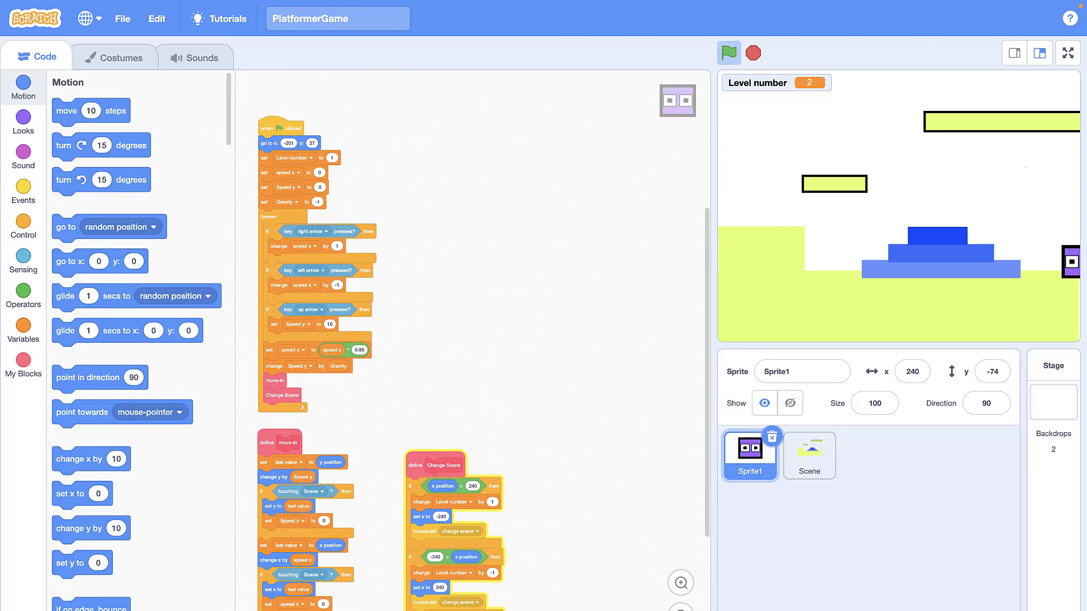
pyautogui.click(22, 363)
pyautogui.click(97, 117)
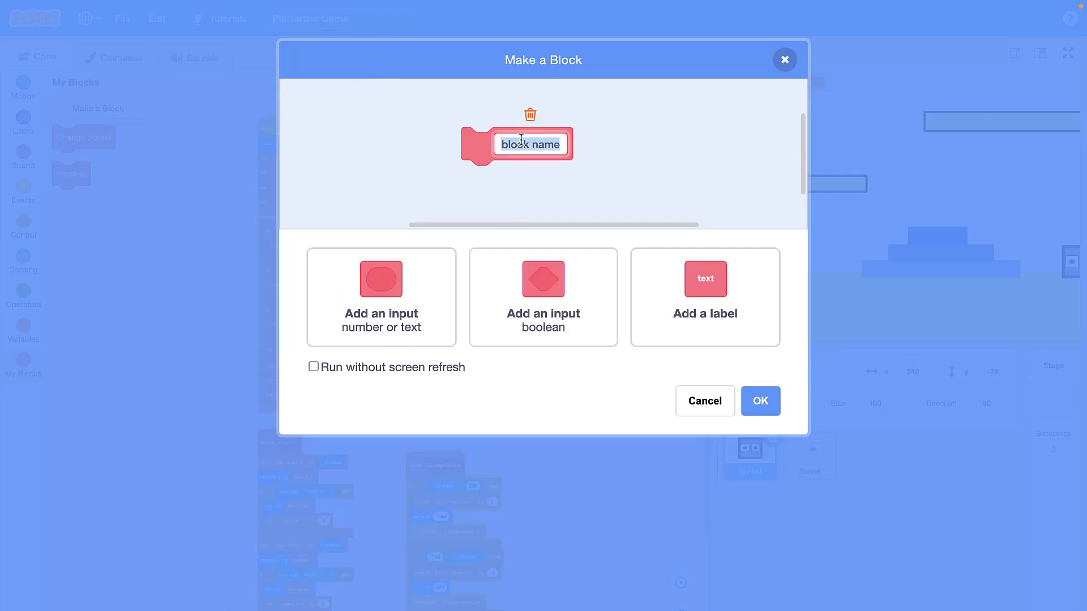
pyautogui.write('Fi')
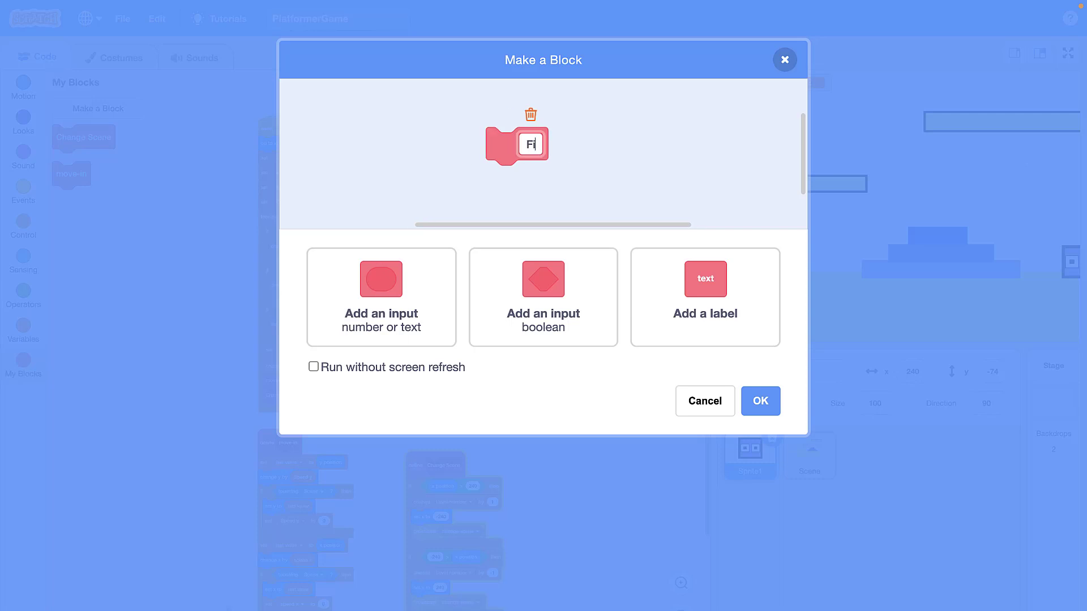
pyautogui.write('x Collisi')
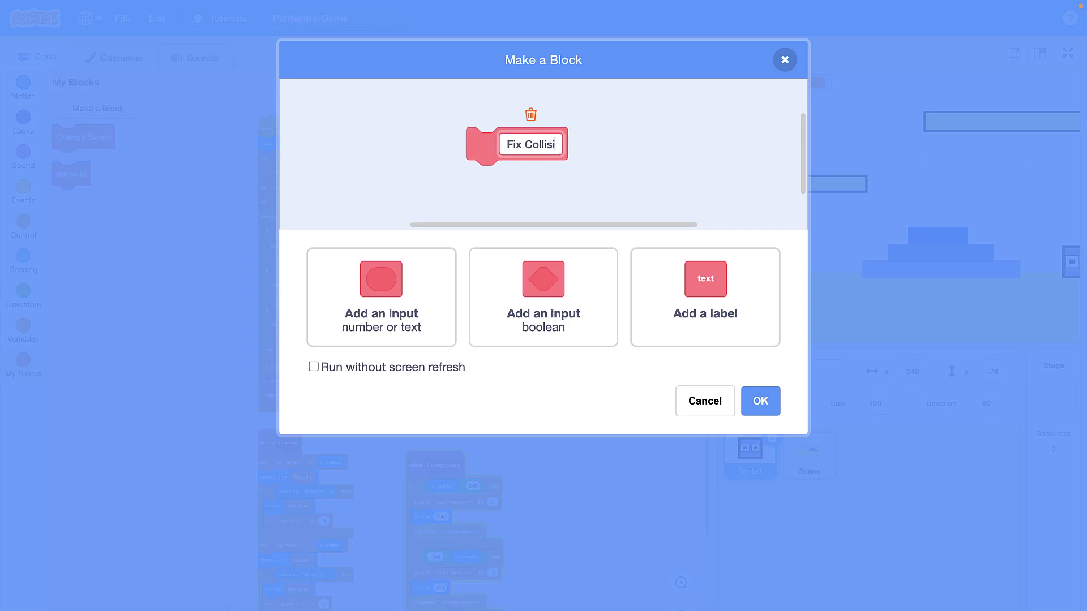
pyautogui.write('on bug')
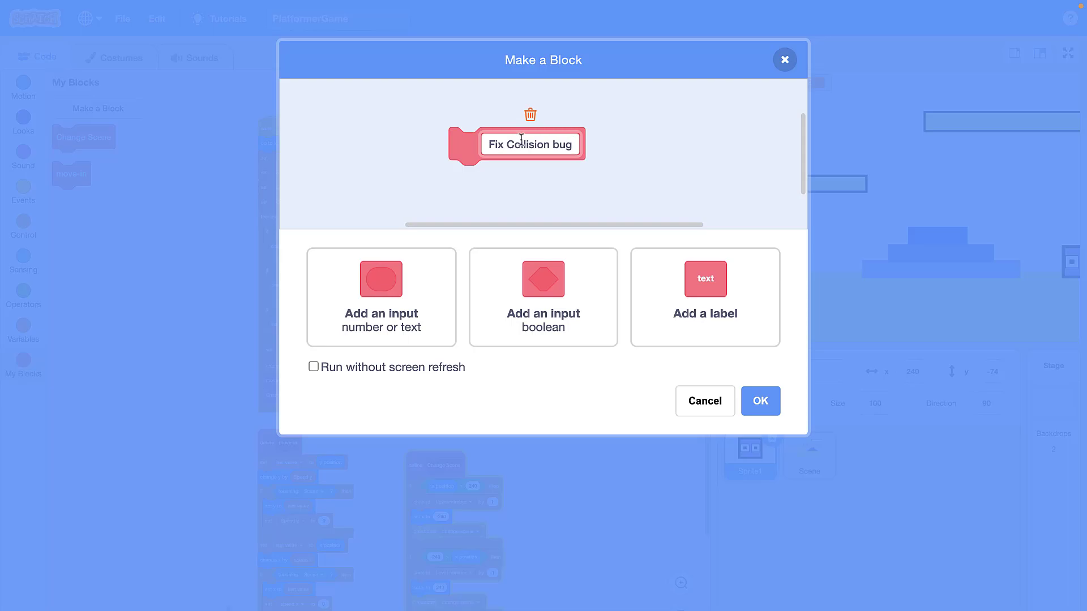
pyautogui.click(759, 399)
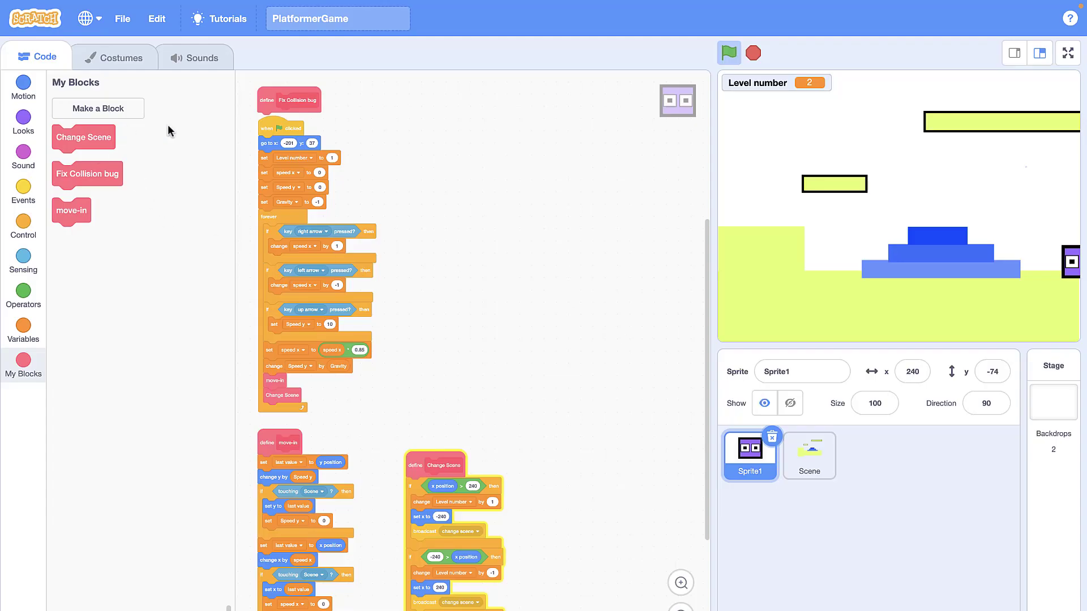
# Move the Fix Collision bug definition to an empty area and attach a block that points the sprite in direction 0
pyautogui.moveTo(267, 98); pyautogui.dragTo(264, 334)
pyautogui.click(681, 583)
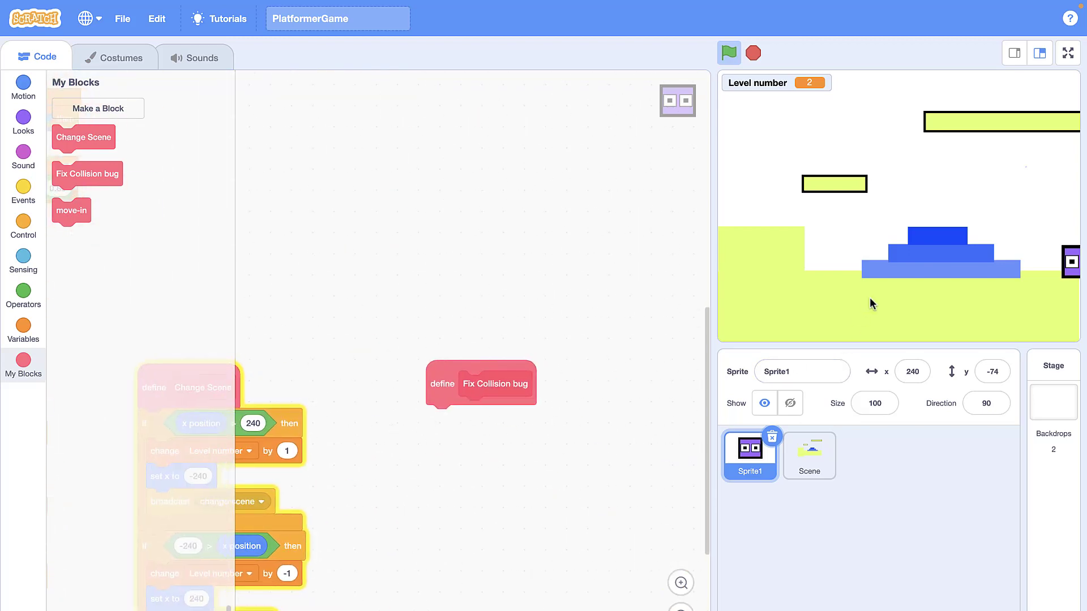
pyautogui.click(23, 86)
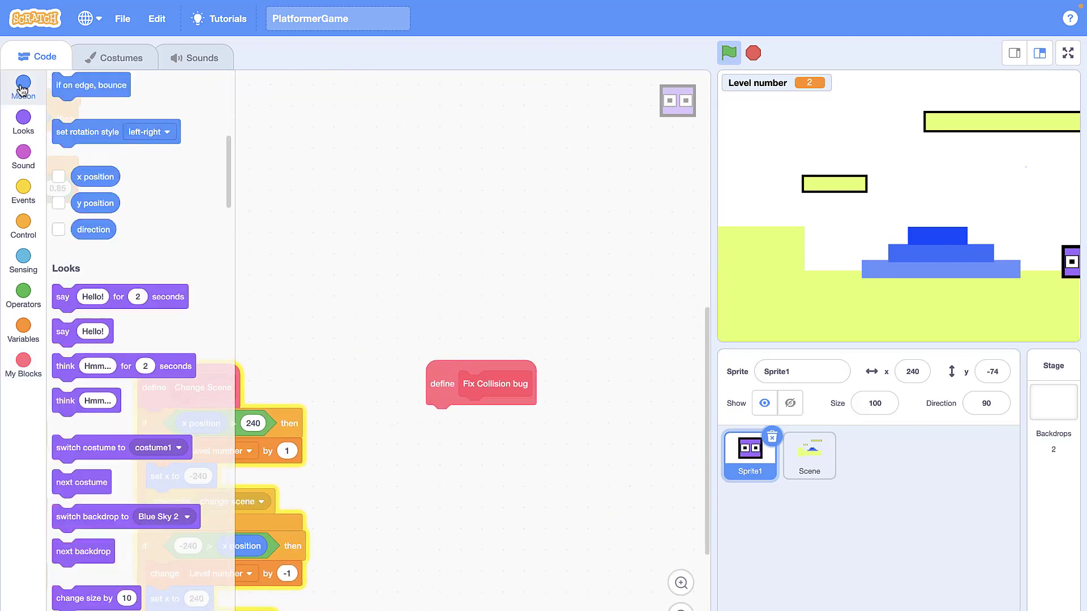
pyautogui.moveTo(95, 379); pyautogui.dragTo(469, 418)
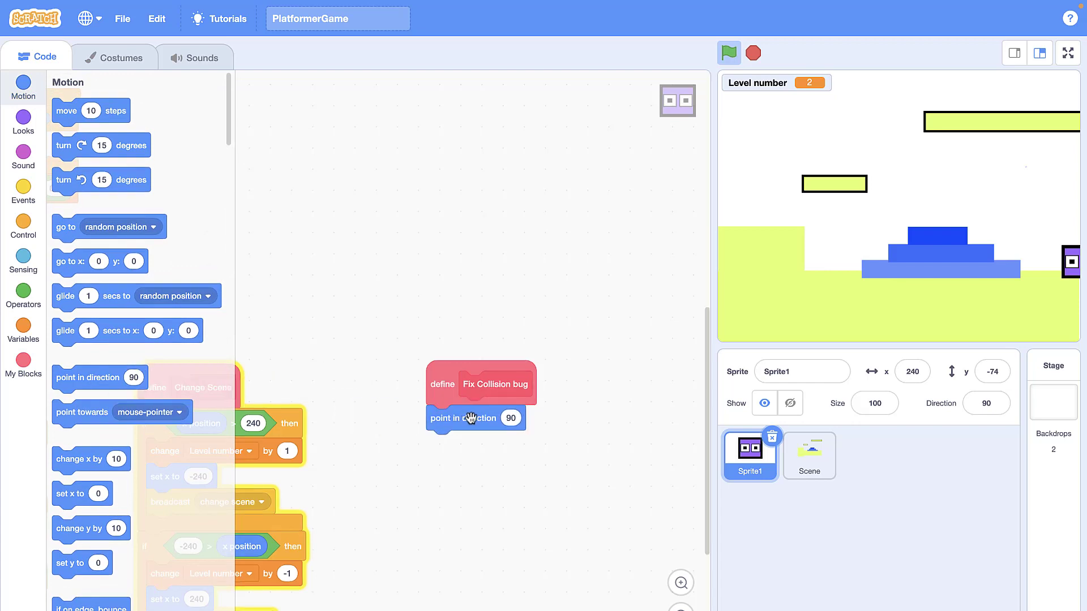
pyautogui.click(510, 418)
pyautogui.moveTo(539, 493); pyautogui.dragTo(516, 442)
pyautogui.click(613, 292)
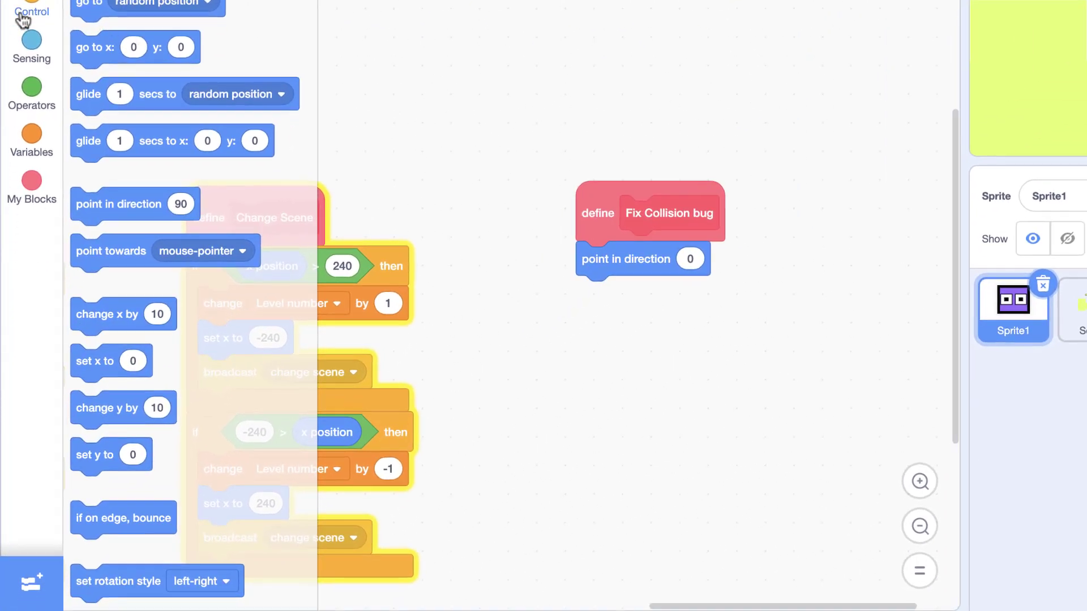
# Below the direction block, add a repeat until loop with the condition not touching Scene
pyautogui.click(34, 12)
pyautogui.moveTo(107, 359); pyautogui.dragTo(616, 294)
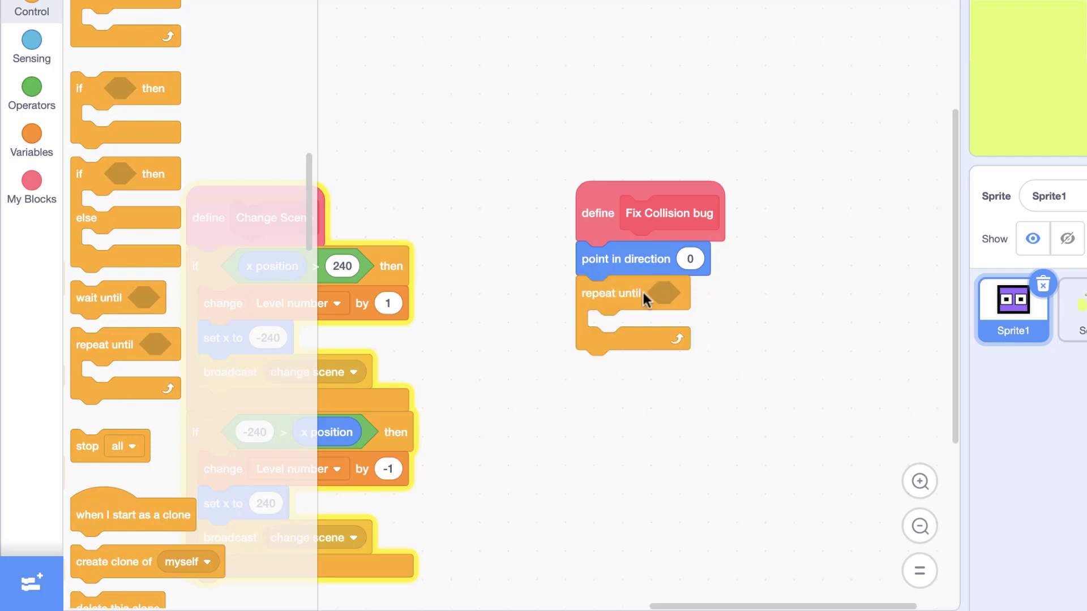
pyautogui.click(33, 120)
pyautogui.moveTo(121, 247); pyautogui.dragTo(700, 308)
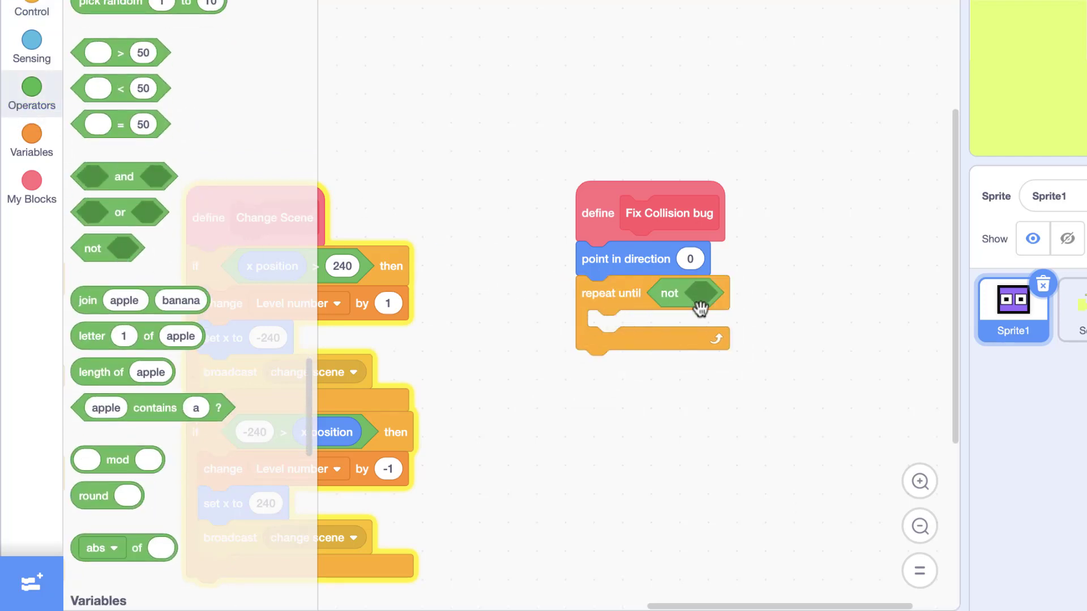
pyautogui.click(23, 30)
pyautogui.moveTo(116, 1); pyautogui.dragTo(715, 300)
pyautogui.click(800, 309)
pyautogui.click(810, 425)
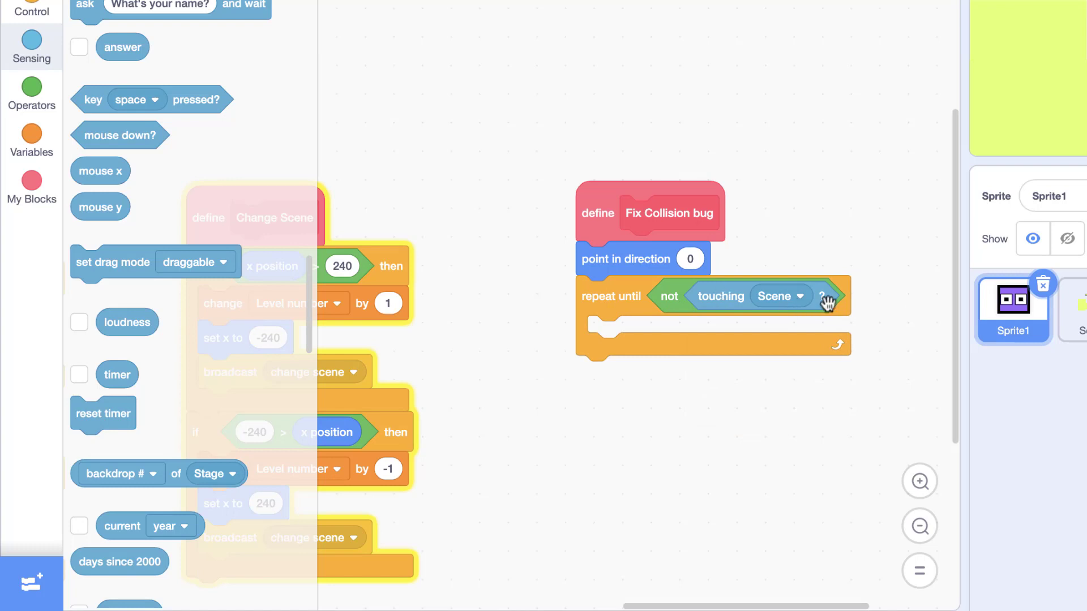
# Inside the repeat until loop, add a move 10 steps block followed by a clockwise turn of 180 degrees
pyautogui.scroll(10, 128, 95)
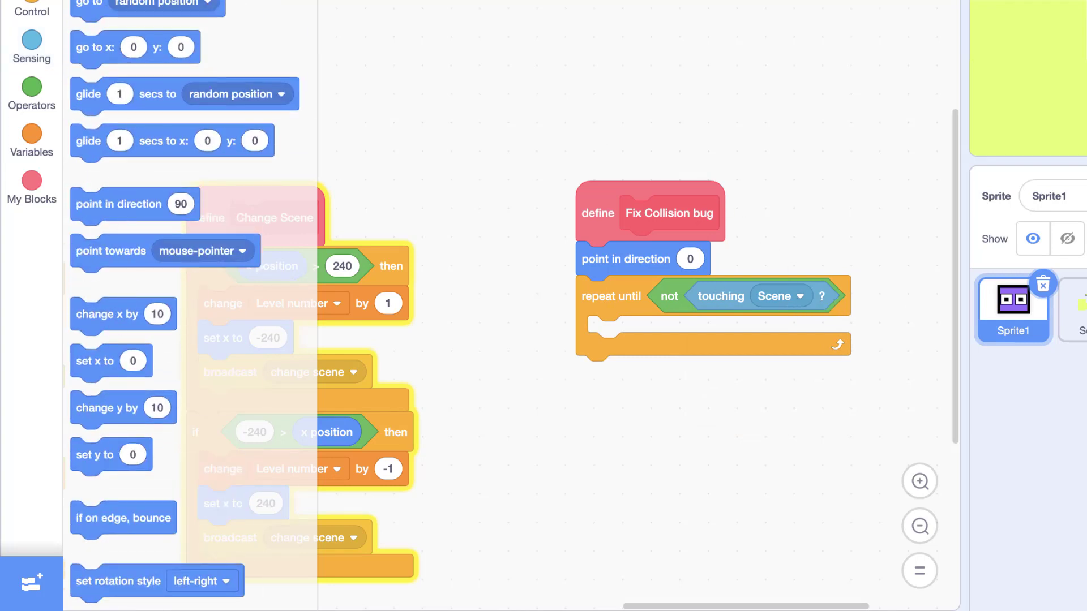
pyautogui.moveTo(108, 0); pyautogui.dragTo(621, 342)
pyautogui.moveTo(102, 1); pyautogui.dragTo(605, 368)
pyautogui.click(656, 367)
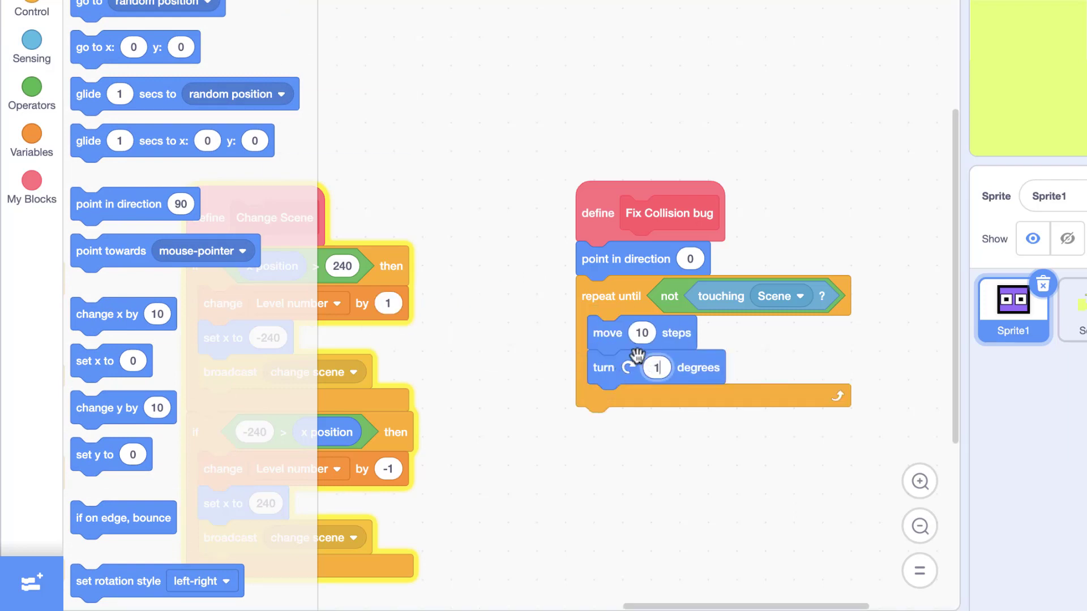
pyautogui.write('180')
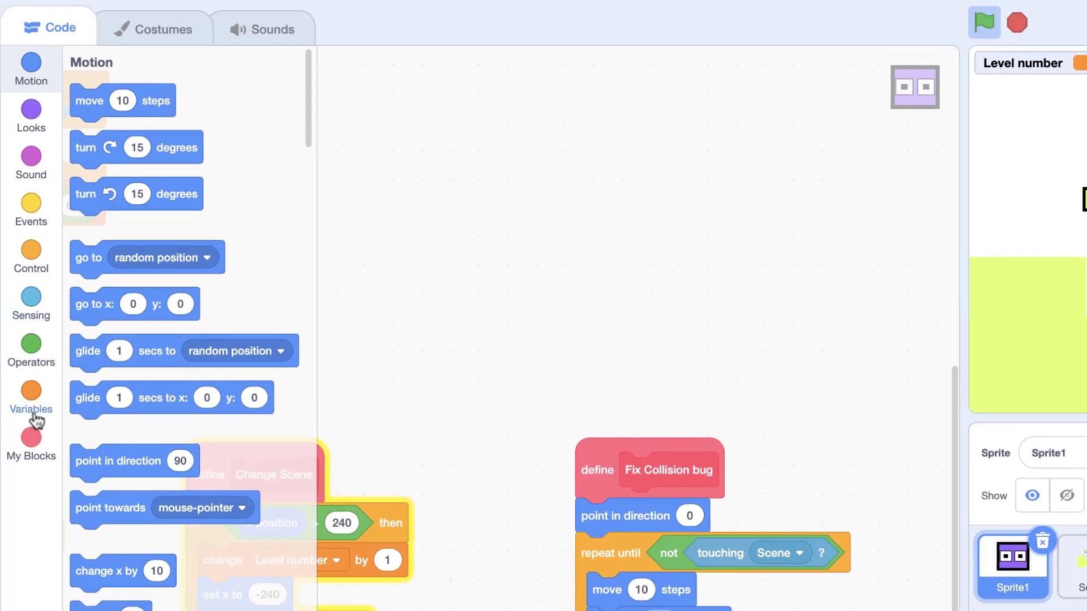
# Create a variable named "Move" for this sprite only
pyautogui.click(32, 391)
pyautogui.click(134, 104)
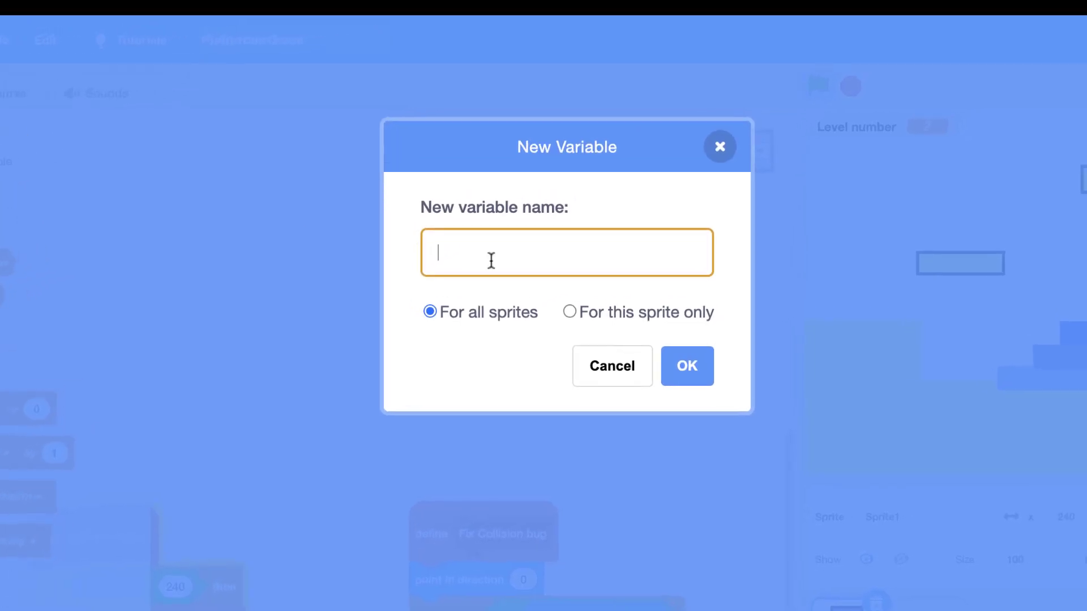
pyautogui.click(569, 311)
pyautogui.click(684, 362)
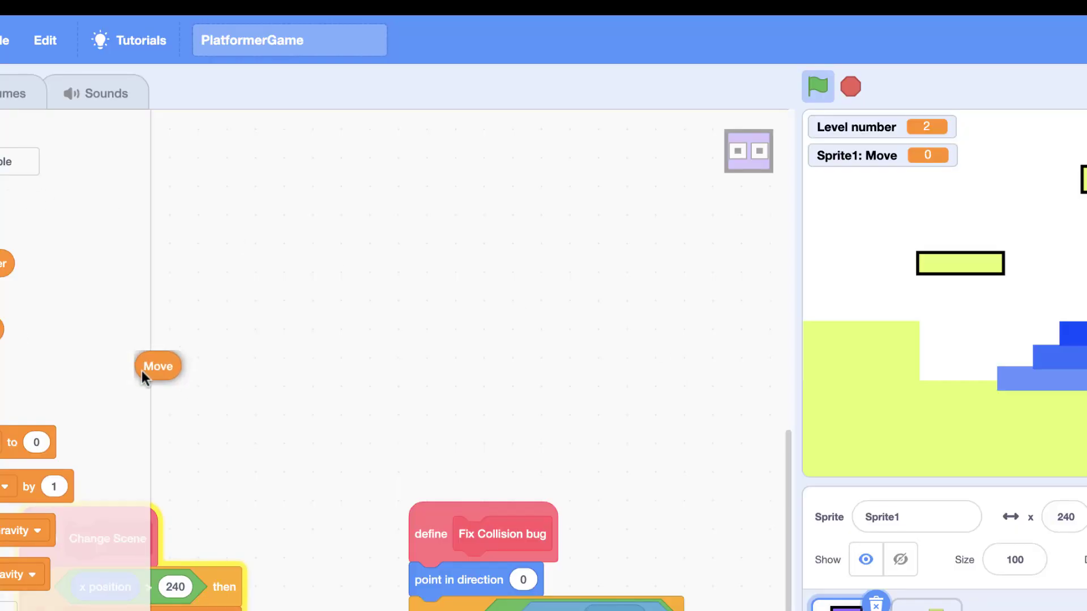
# Insert a block before the repeat until loop that sets Move to 1
pyautogui.moveTo(3, 442); pyautogui.dragTo(436, 591)
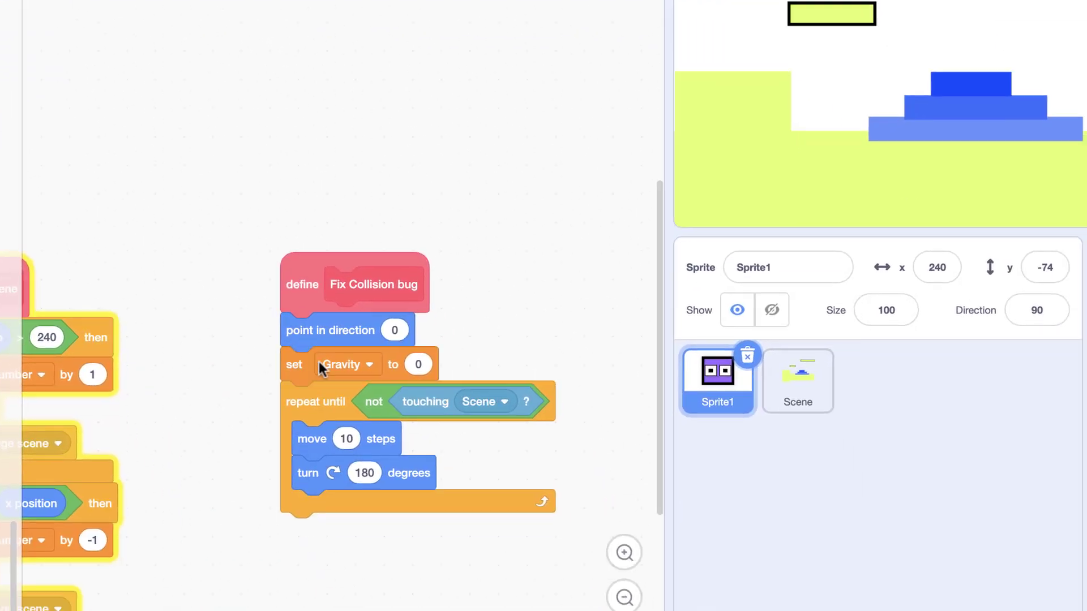
pyautogui.click(462, 595)
pyautogui.click(270, 446)
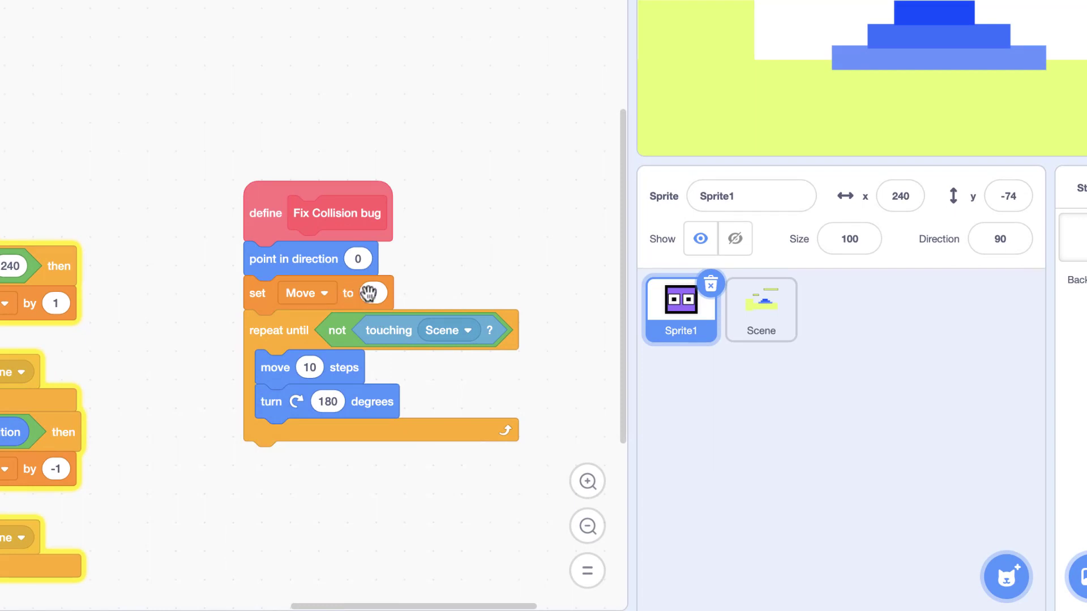
pyautogui.write('1')
# Use the Move variable as the loop's step count and add a change Move by 1 block before the turn
pyautogui.moveTo(0, 356); pyautogui.dragTo(312, 378)
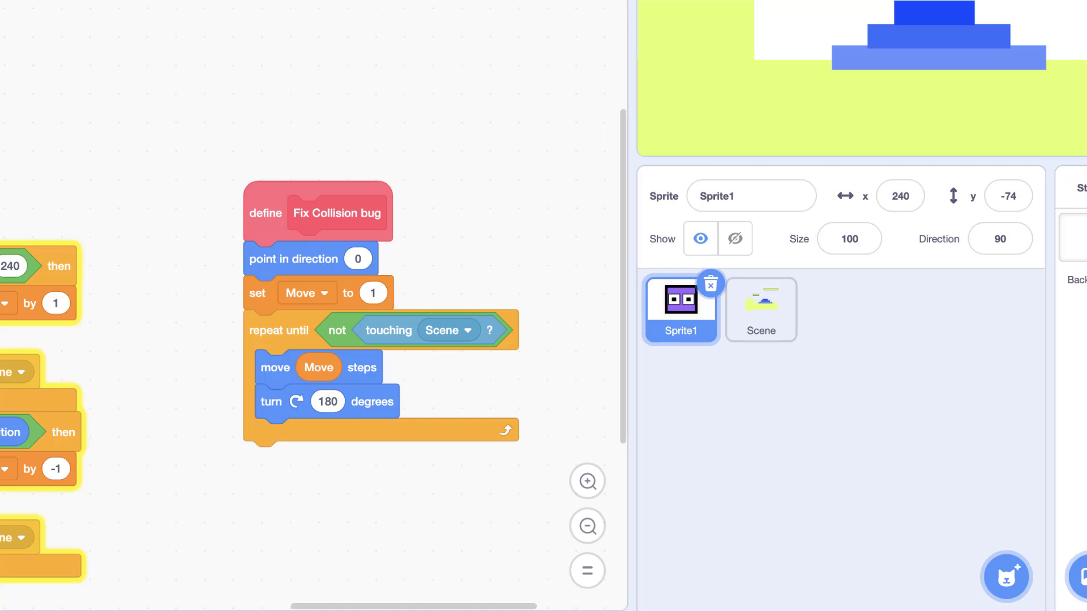
pyautogui.moveTo(0, 396); pyautogui.dragTo(315, 403)
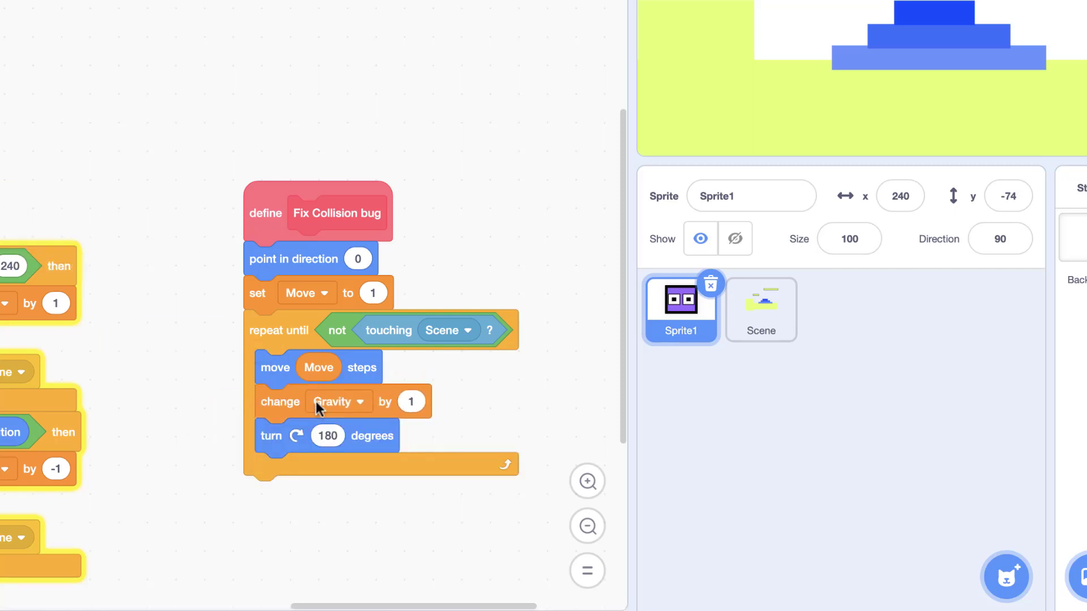
pyautogui.click(320, 402)
pyautogui.click(263, 180)
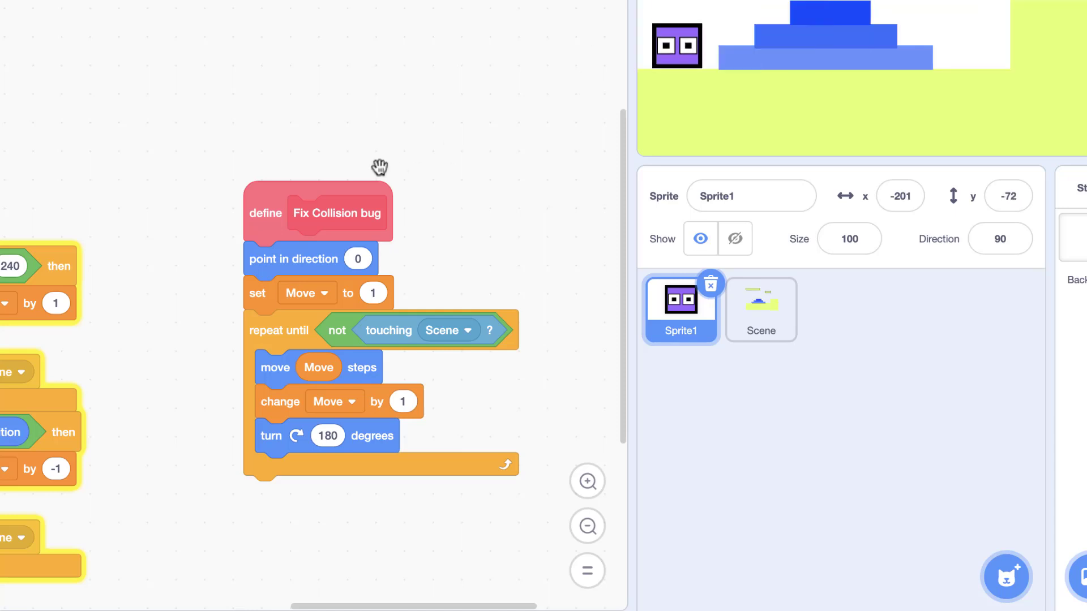
# Call Fix Collision bug after the change scene broadcast in both if blocks of the Change Scene definition
pyautogui.click(593, 529)
pyautogui.click(593, 529)
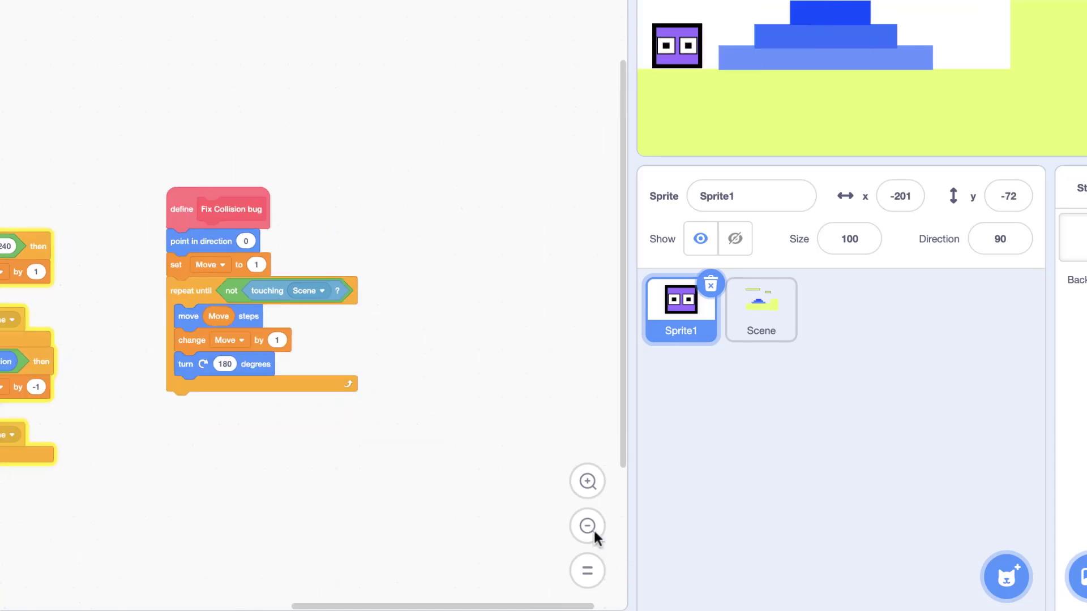
pyautogui.hscroll(-10, 553, 425)
pyautogui.scroll(3, 390, 298)
pyautogui.moveTo(419, 298); pyautogui.dragTo(400, 207)
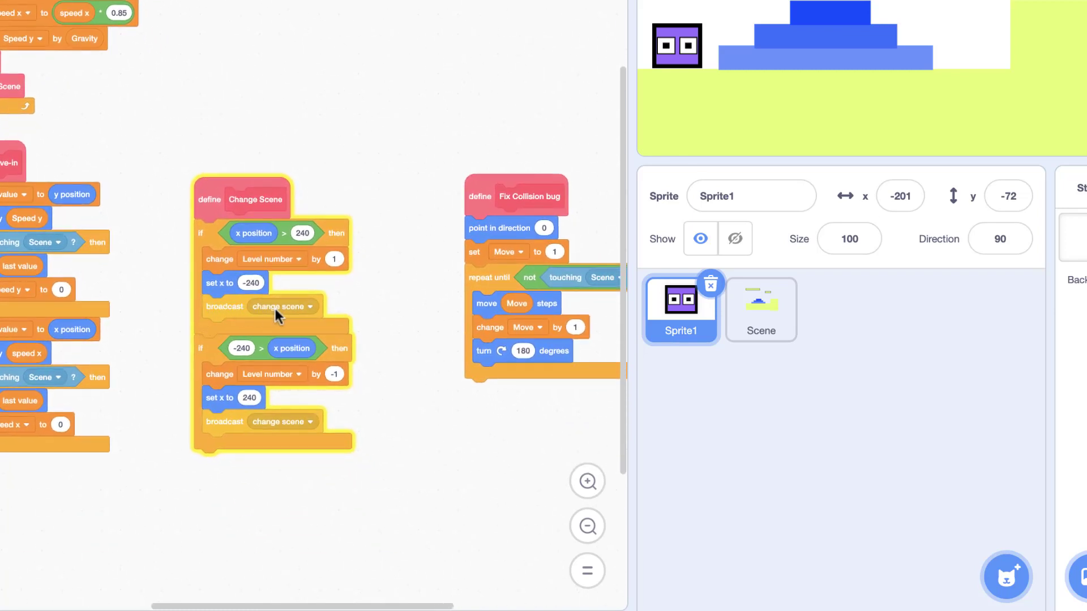
pyautogui.moveTo(0, 390); pyautogui.dragTo(249, 340)
pyautogui.moveTo(0, 501); pyautogui.dragTo(244, 482)
pyautogui.moveTo(405, 244); pyautogui.dragTo(237, 205)
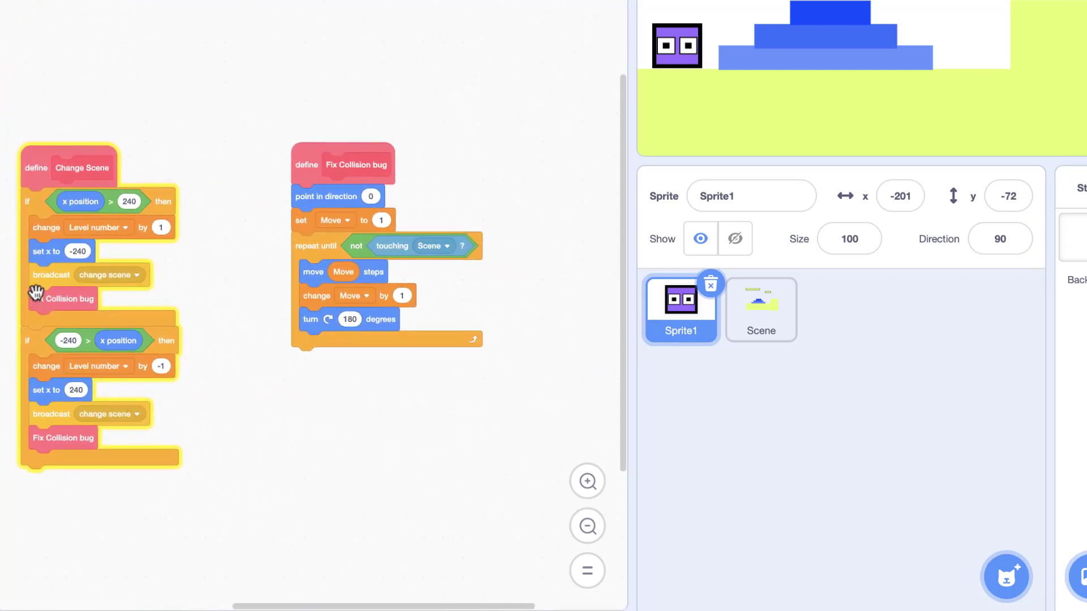
# Edit the Fix Collision bug block so that it runs without screen refresh
pyautogui.rightClick(333, 203)
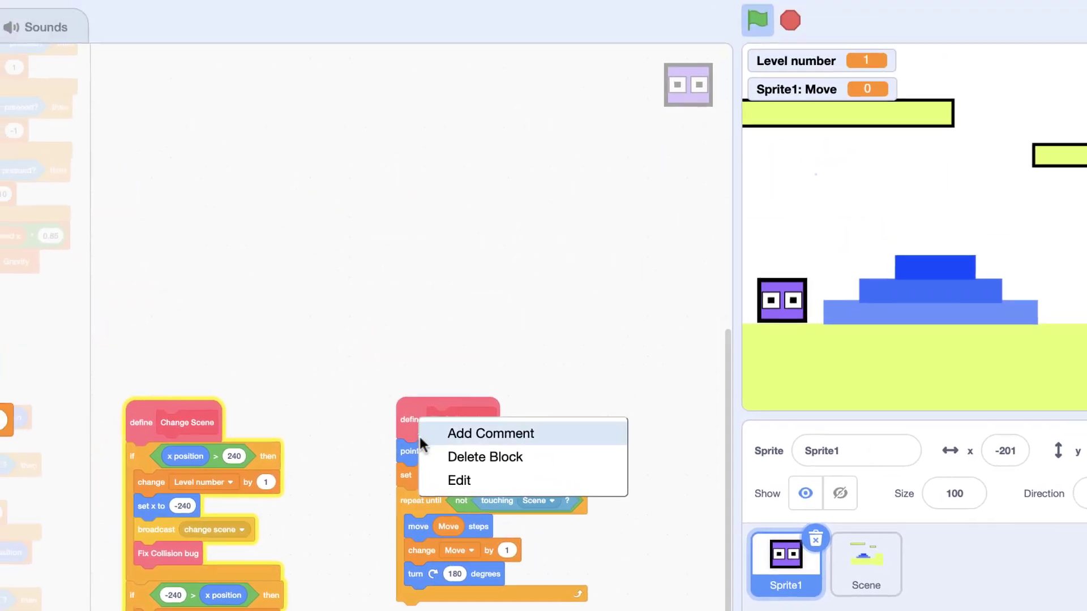
pyautogui.click(344, 265)
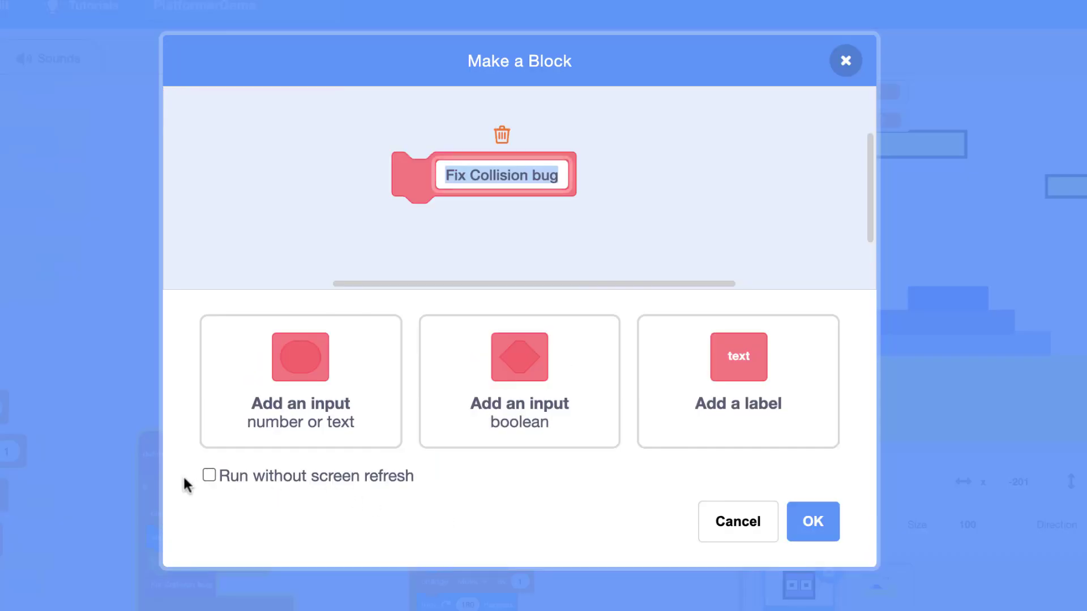
pyautogui.click(211, 476)
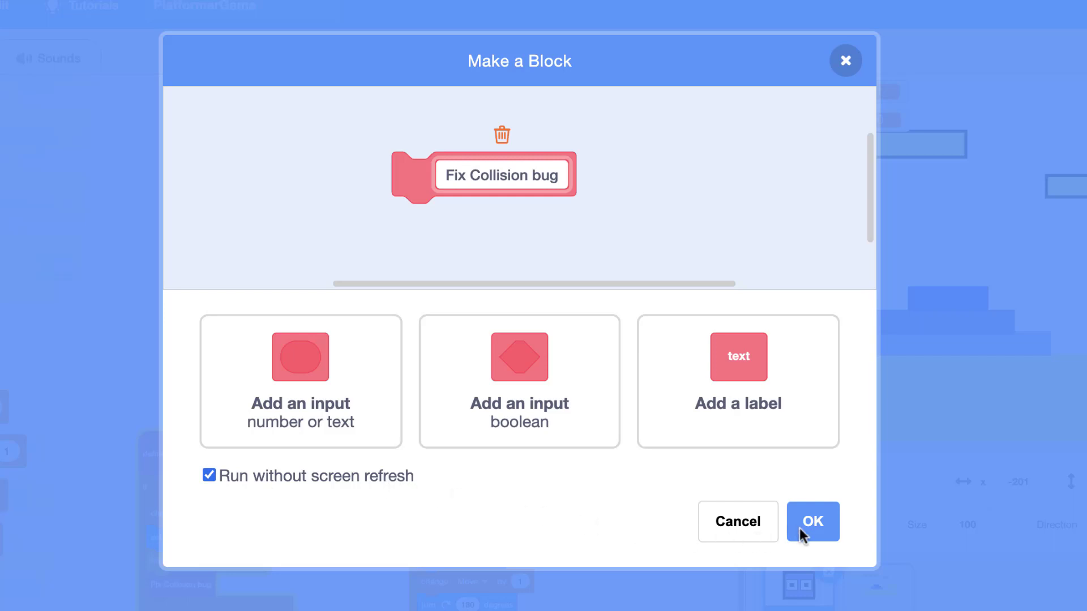
pyautogui.click(799, 528)
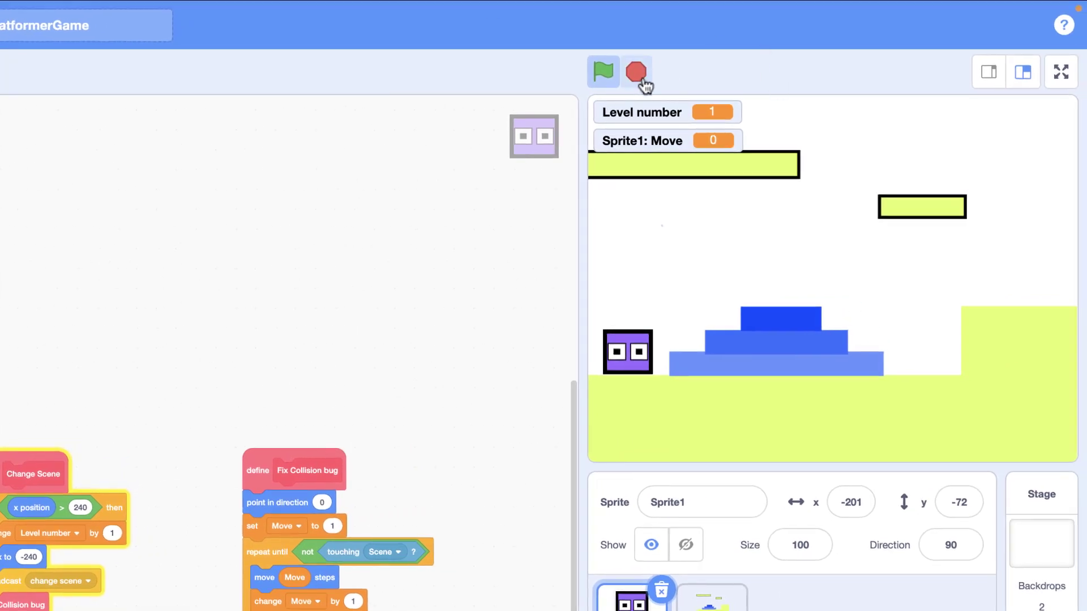
# Run the game and move the player over the pyramid into level 2 to test the scene change collision fix
pyautogui.click(604, 80)
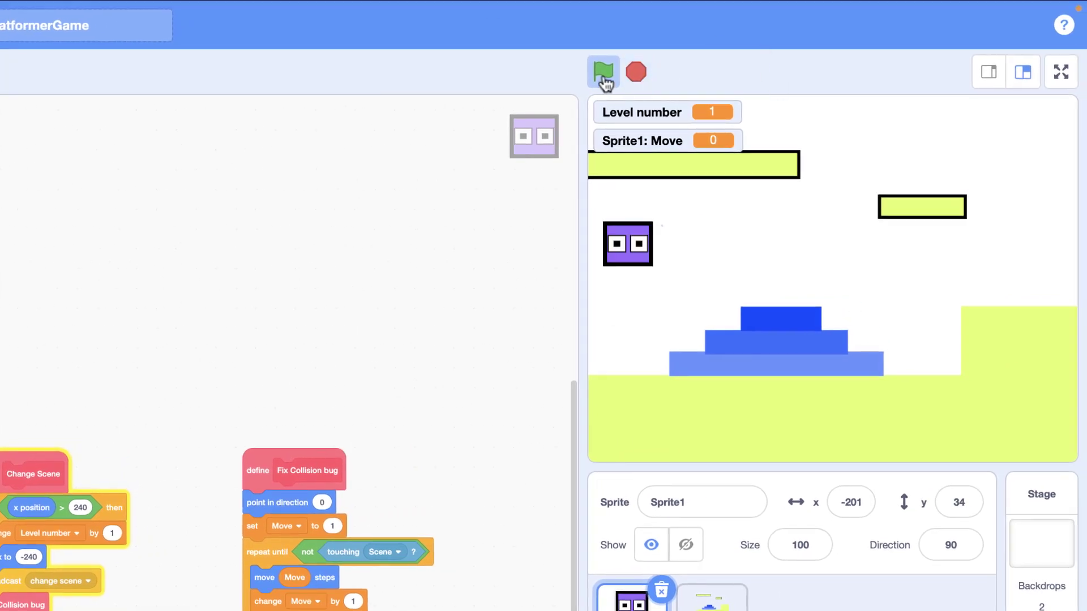
pyautogui.press('Right')
pyautogui.press('Up')
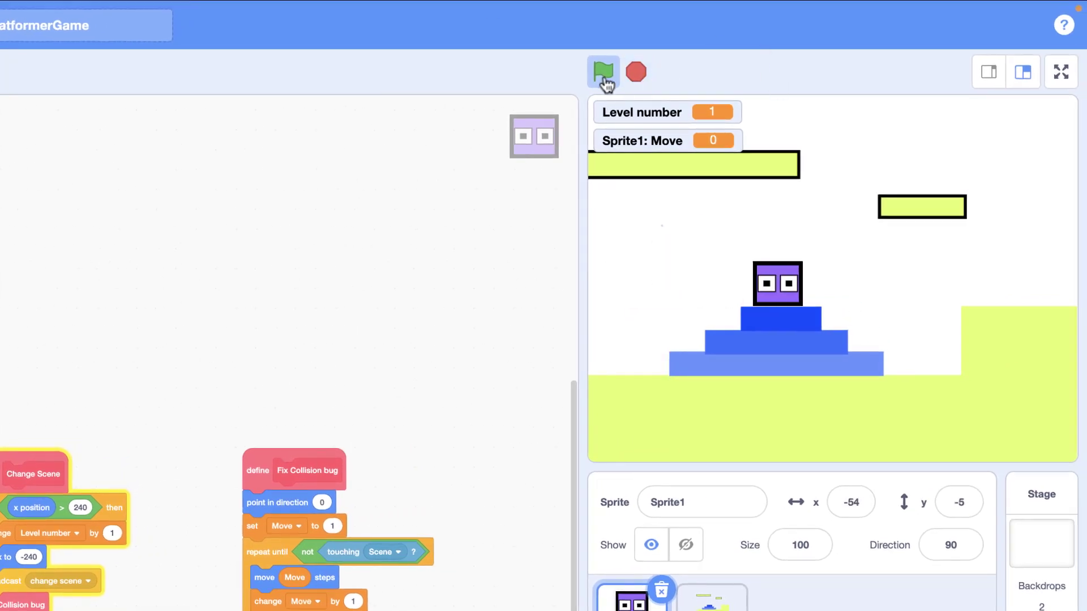
pyautogui.press('Up')
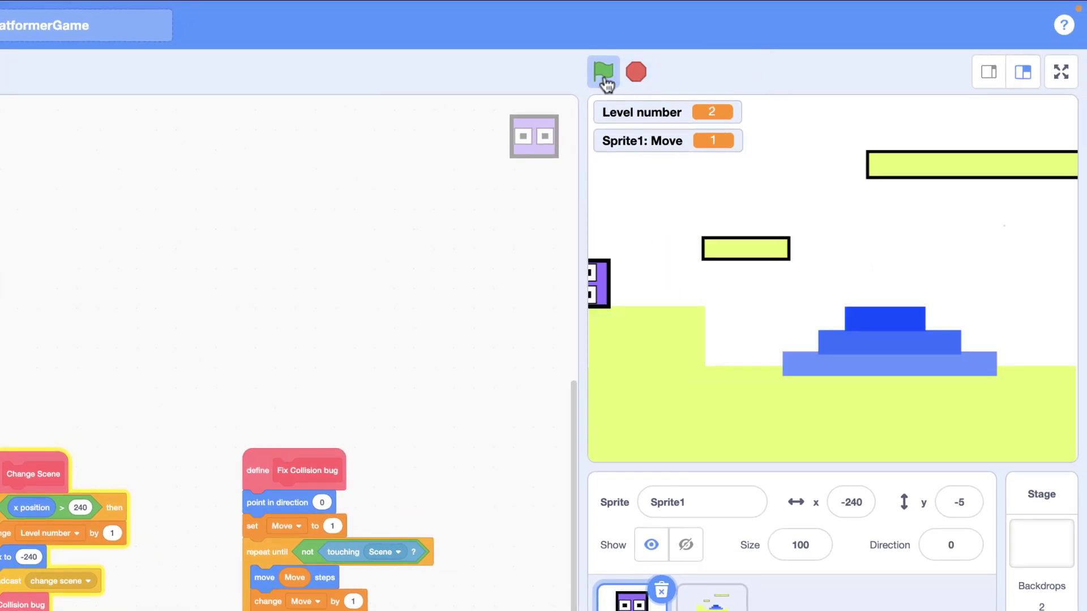
pyautogui.press('Up')
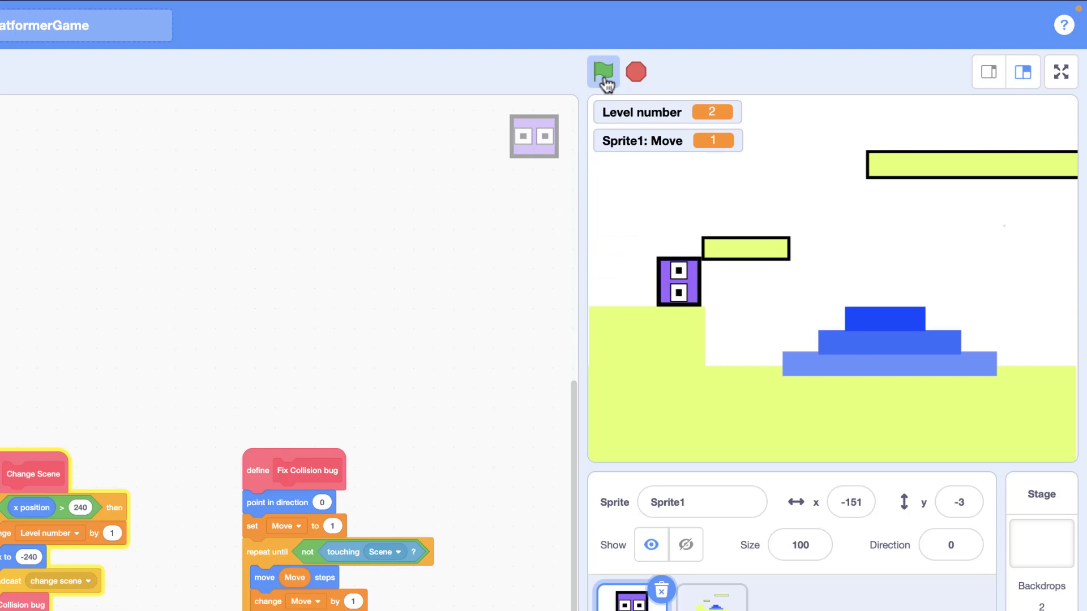
pyautogui.press('Left')
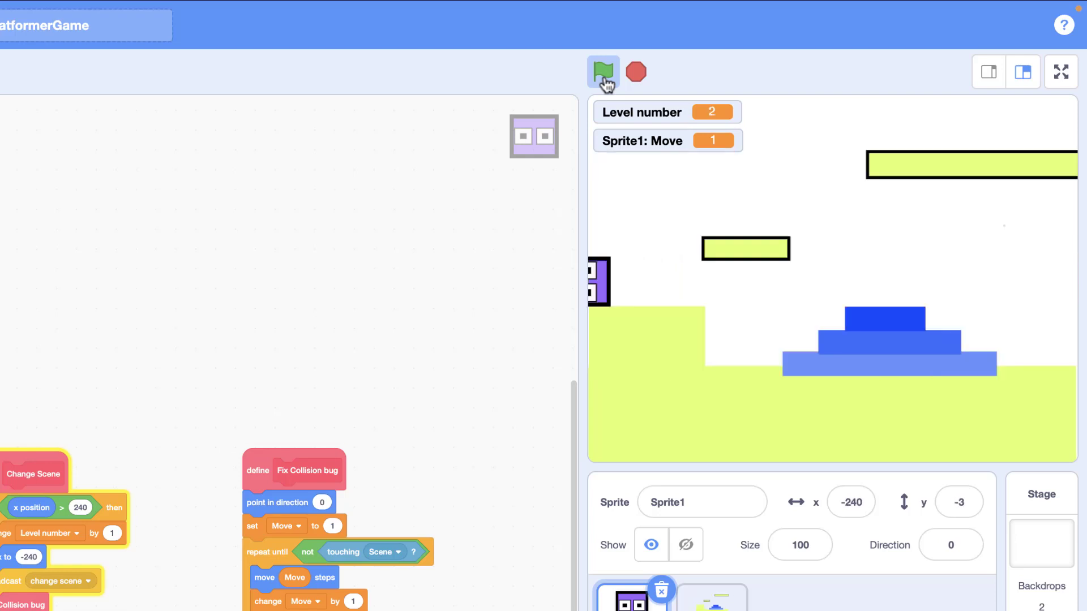
# Set Sprite1's rotation style to Left/Right in its direction settings
pyautogui.press('Right')
pyautogui.click(958, 548)
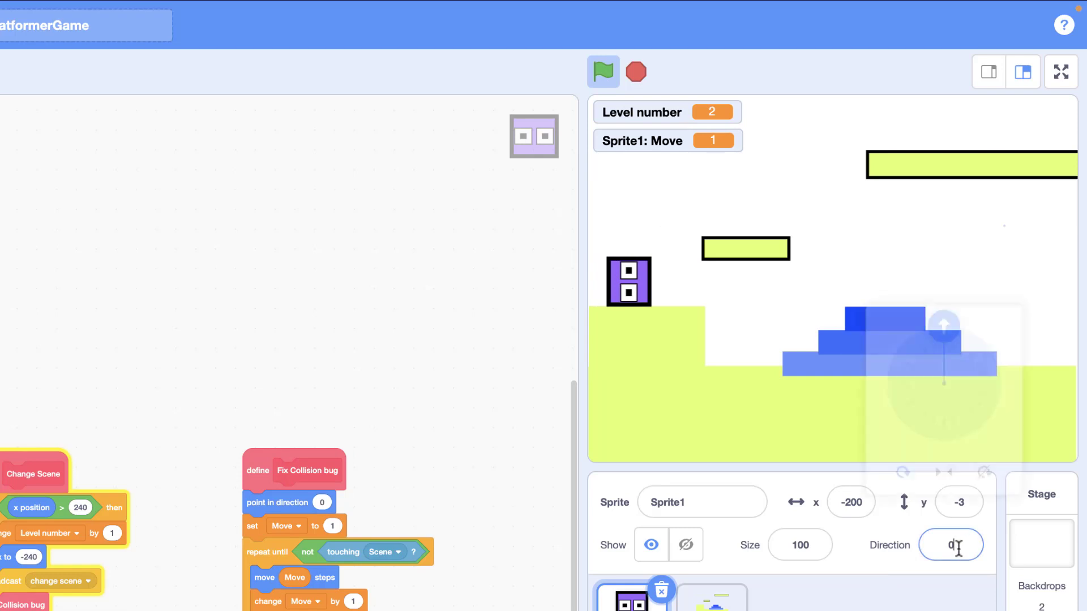
pyautogui.click(952, 497)
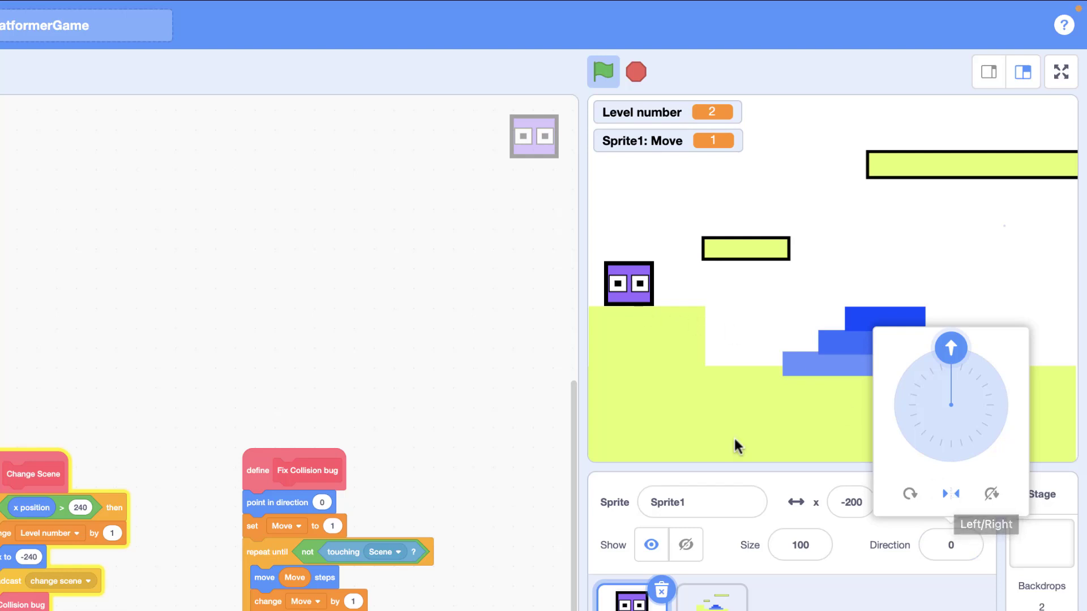
pyautogui.click(910, 494)
pyautogui.click(948, 495)
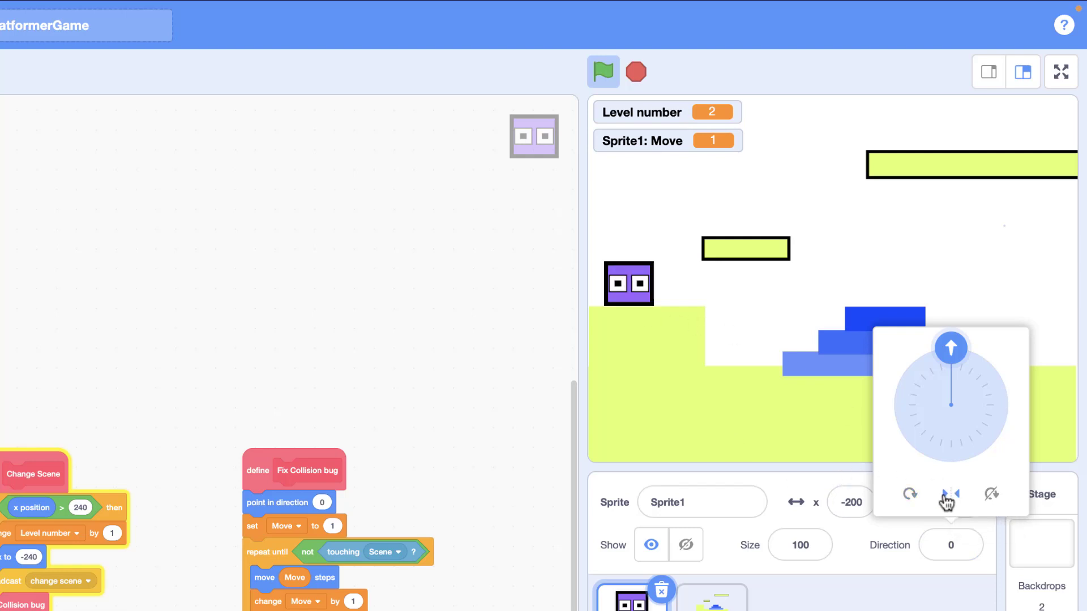
# Restart the game and move the player from level 1 over both pyramids into level 3 to test the scene changes
pyautogui.click(602, 73)
pyautogui.press('Right')
pyautogui.press('Up')
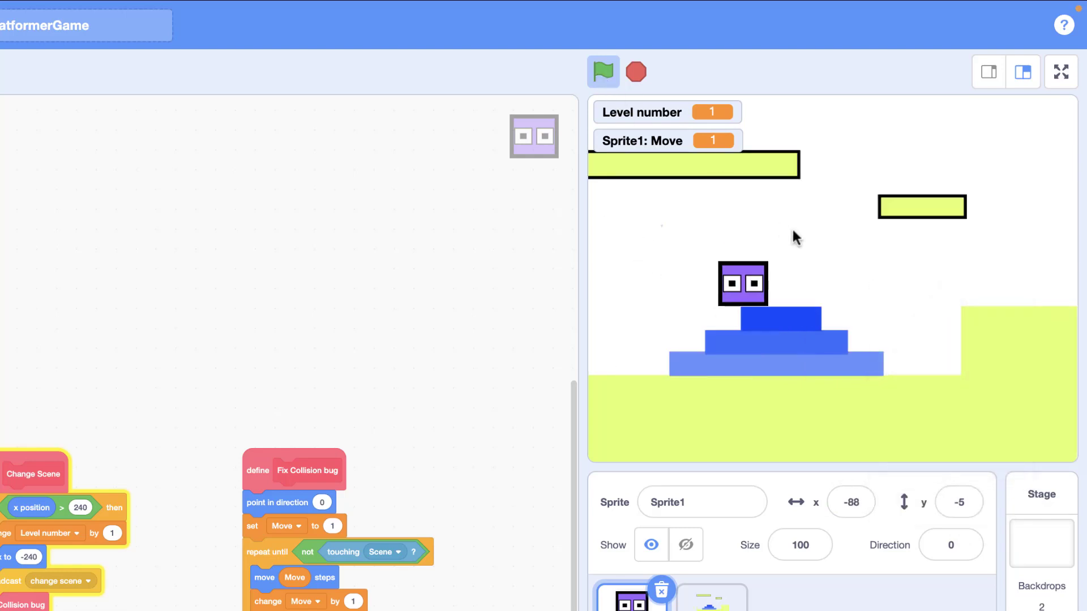
pyautogui.press('Right')
pyautogui.press('Up')
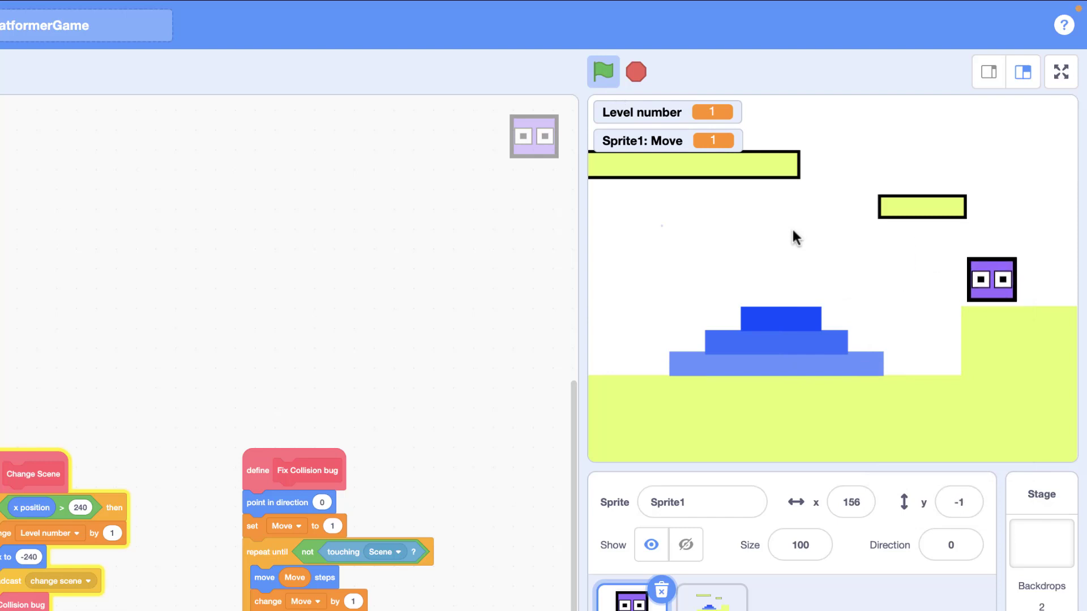
pyautogui.press('Right')
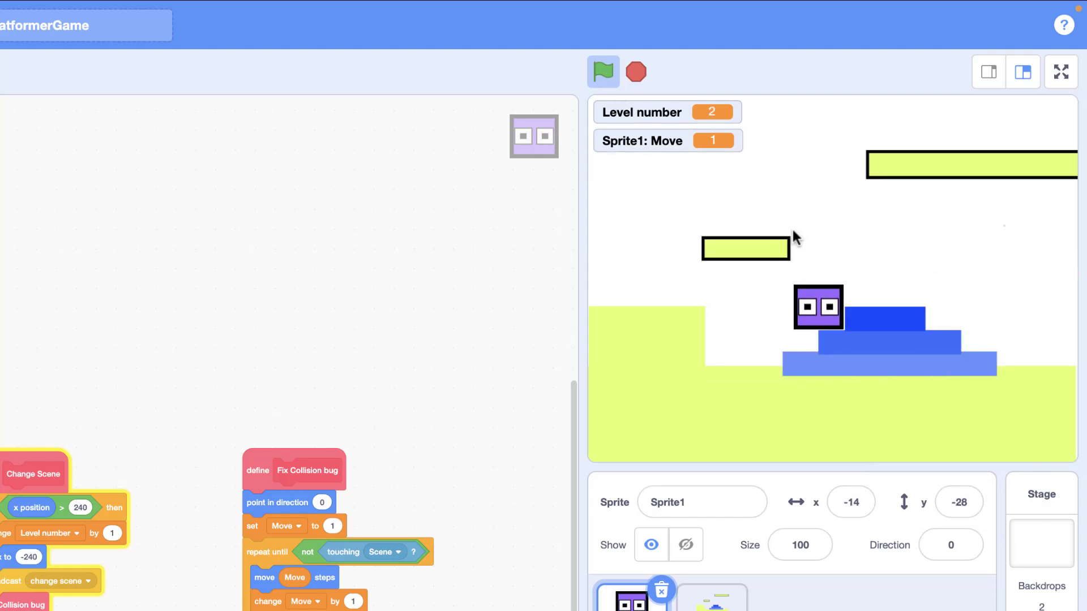
pyautogui.press('Right')
pyautogui.press('Up')
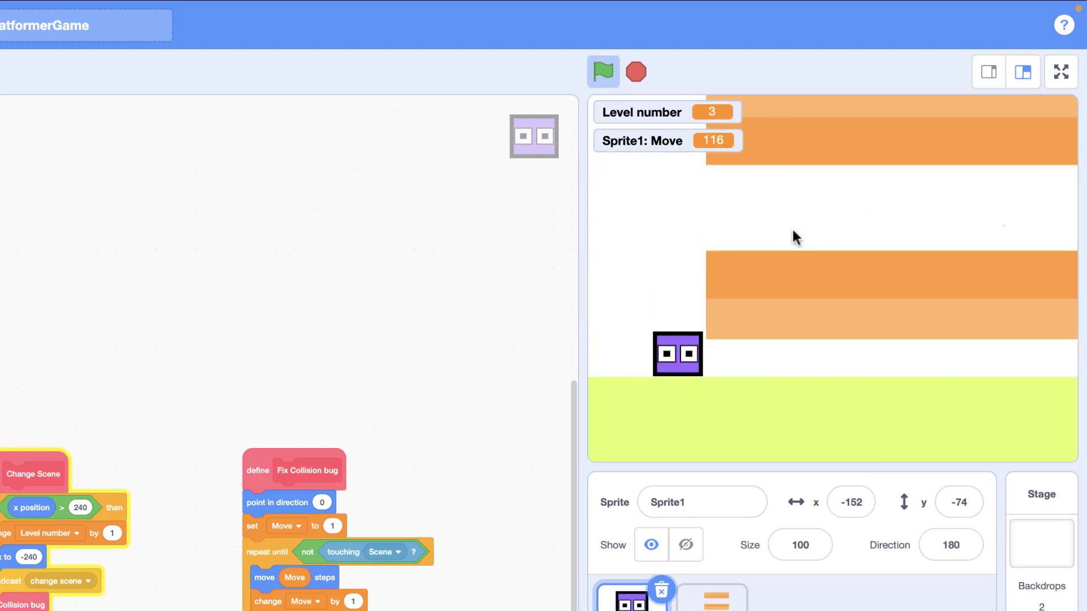
# Move the player back and forth between levels 3 and 2 to check its position after each scene change
pyautogui.press('Left')
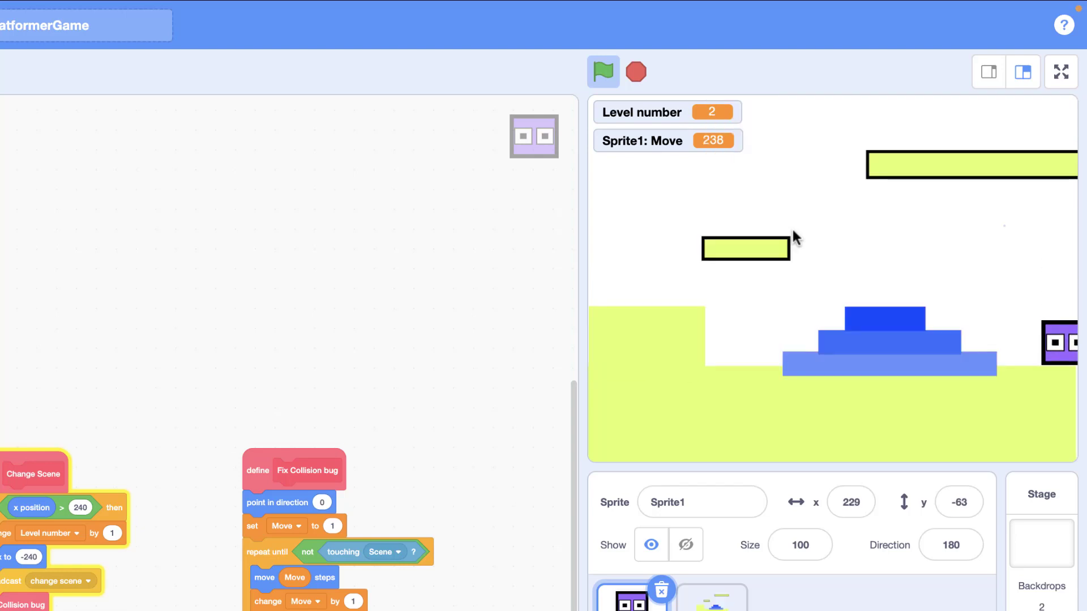
pyautogui.press('Right')
pyautogui.press('Left')
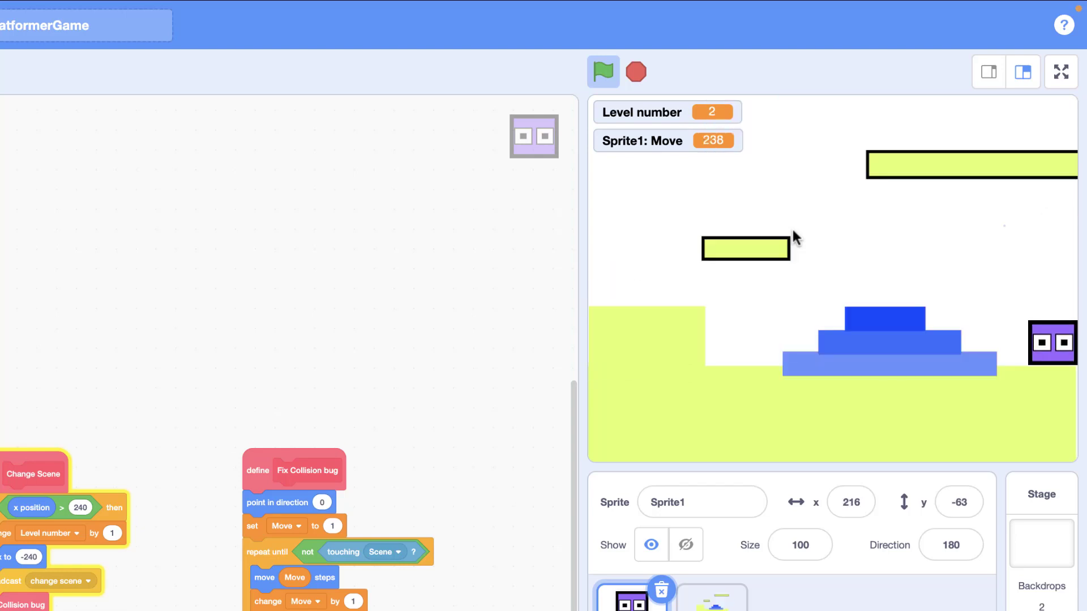
pyautogui.press('Right')
pyautogui.press('Left')
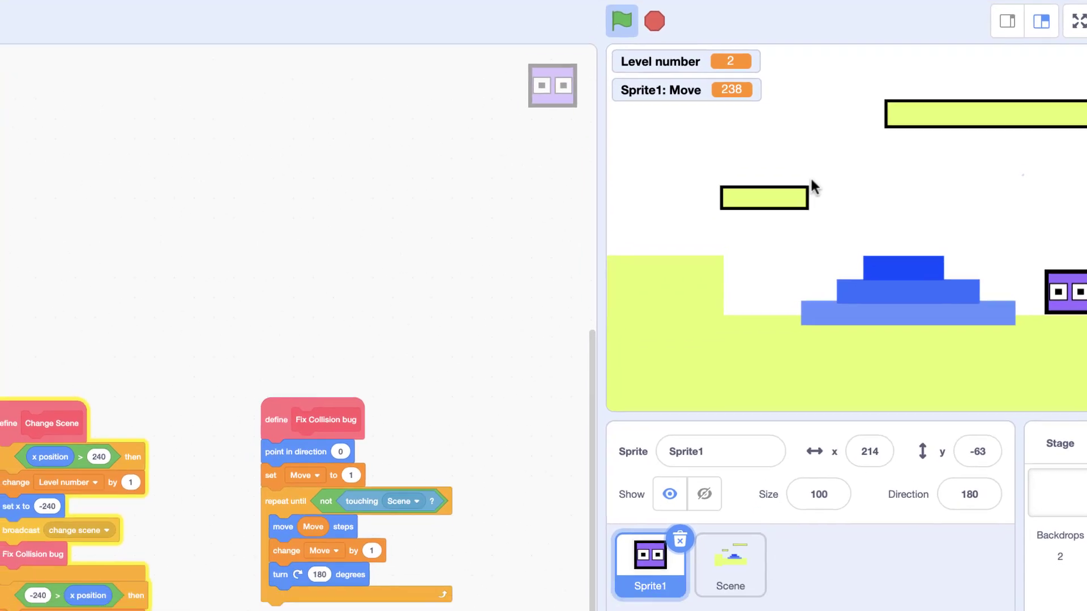
pyautogui.press('Right')
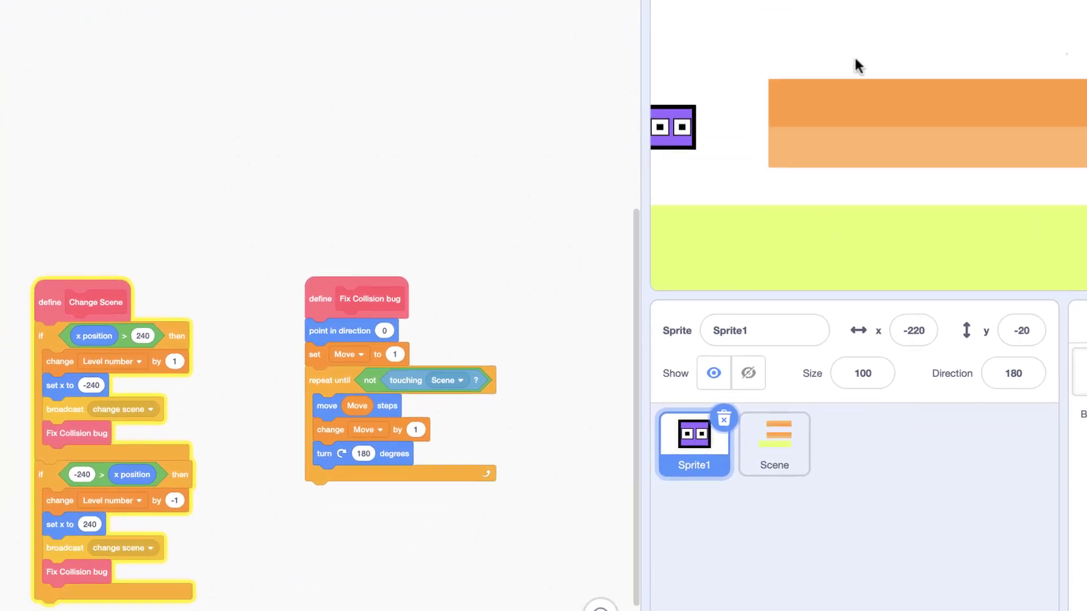
pyautogui.press('Left')
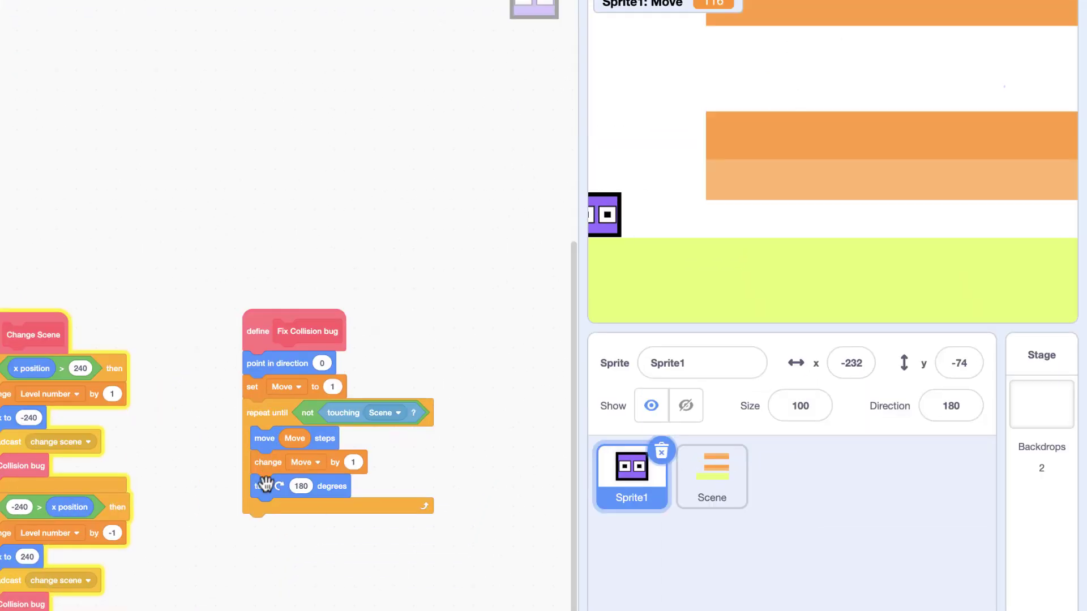
# Place the change Move by 1 block above the move steps block in the Fix Collision bug loop and restart the game
pyautogui.moveTo(281, 461); pyautogui.dragTo(297, 421)
pyautogui.moveTo(297, 509); pyautogui.dragTo(286, 525)
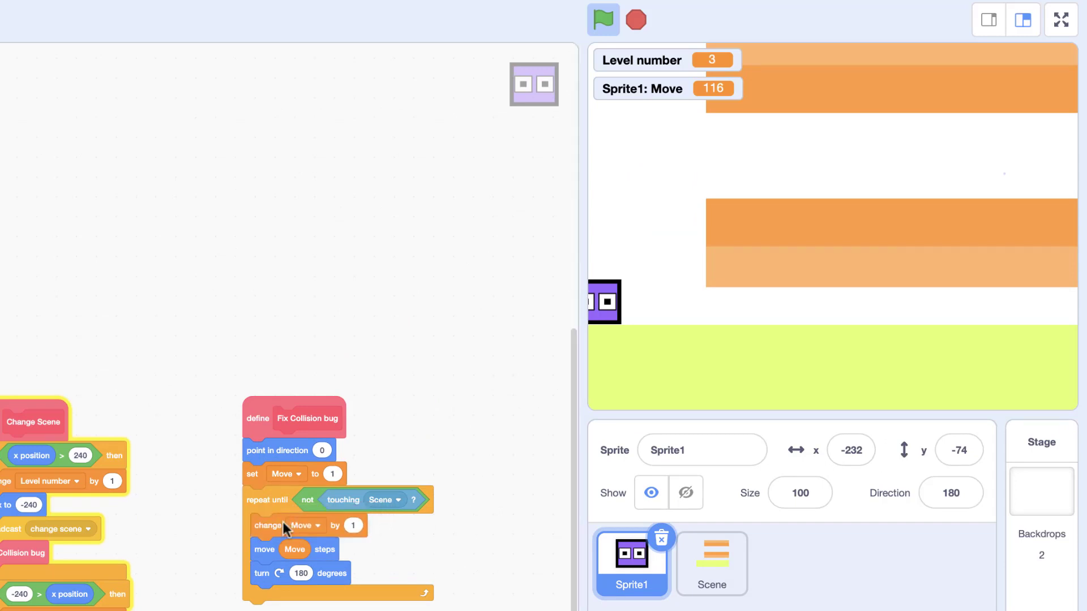
pyautogui.click(601, 33)
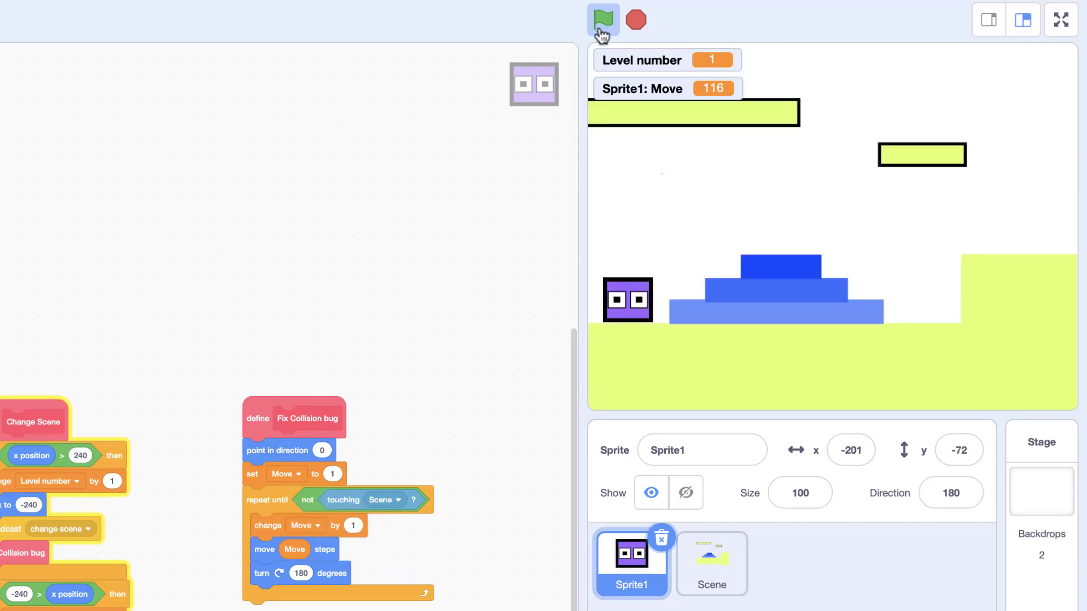
# Move the player over the level 1 pyramid and across level 2 to test the reordered Fix Collision bug loop
pyautogui.press('Right')
pyautogui.press('Up')
pyautogui.press('Up')
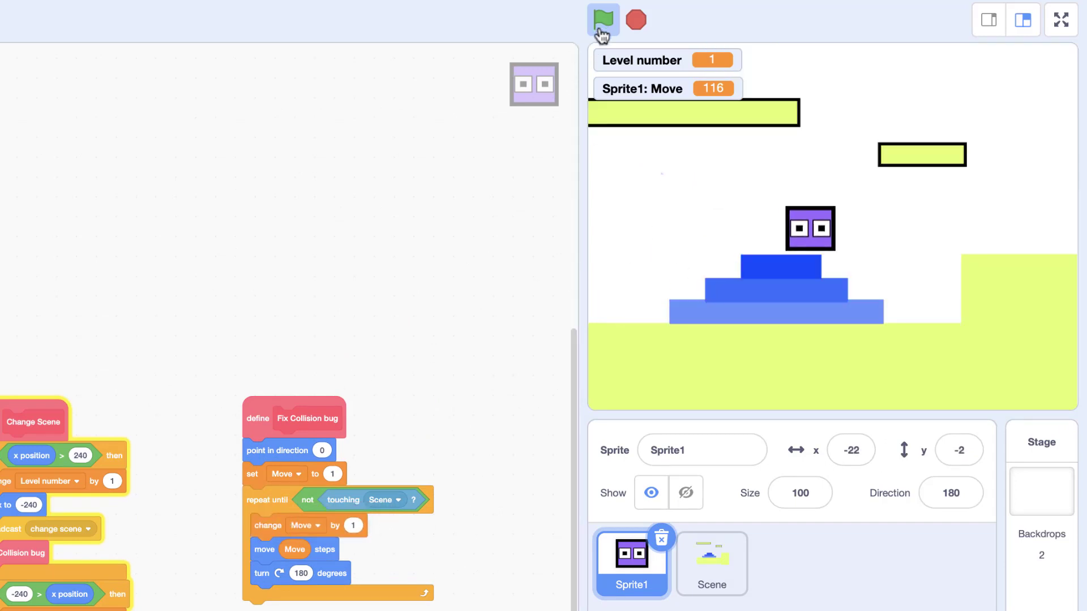
pyautogui.press('Up')
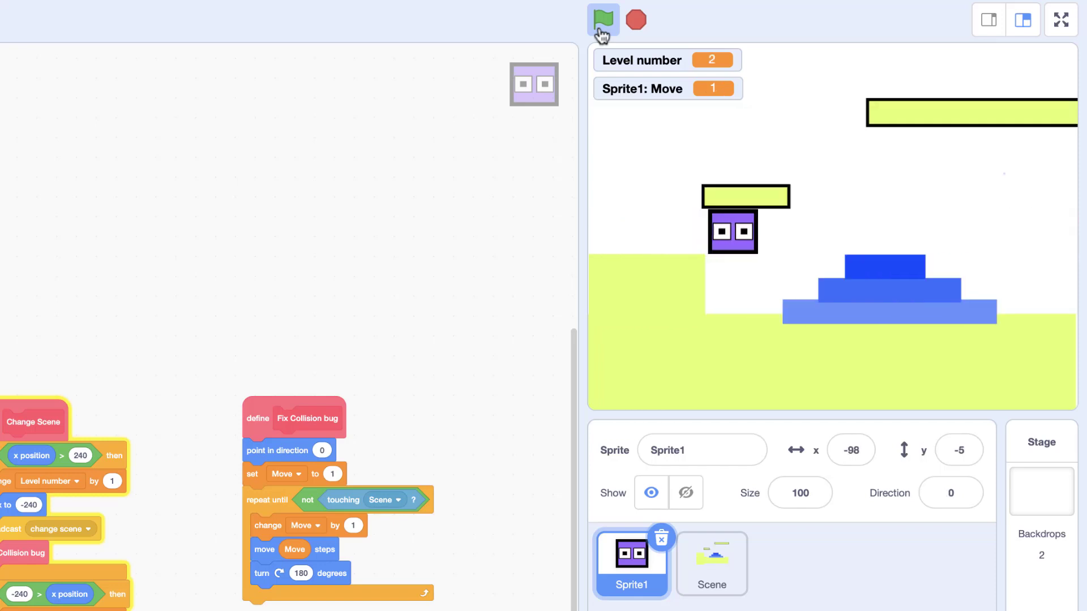
pyautogui.press('Up')
pyautogui.press('Up')
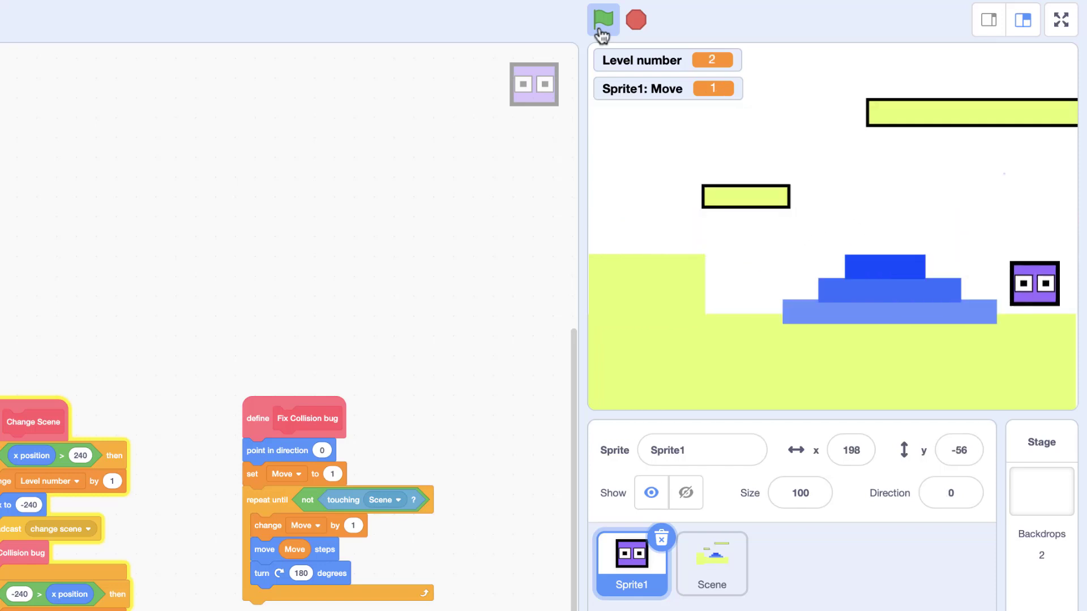
# Cross repeatedly between levels 2 and 3 to check the player's height after each scene change with the reordered loop
pyautogui.press('Left')
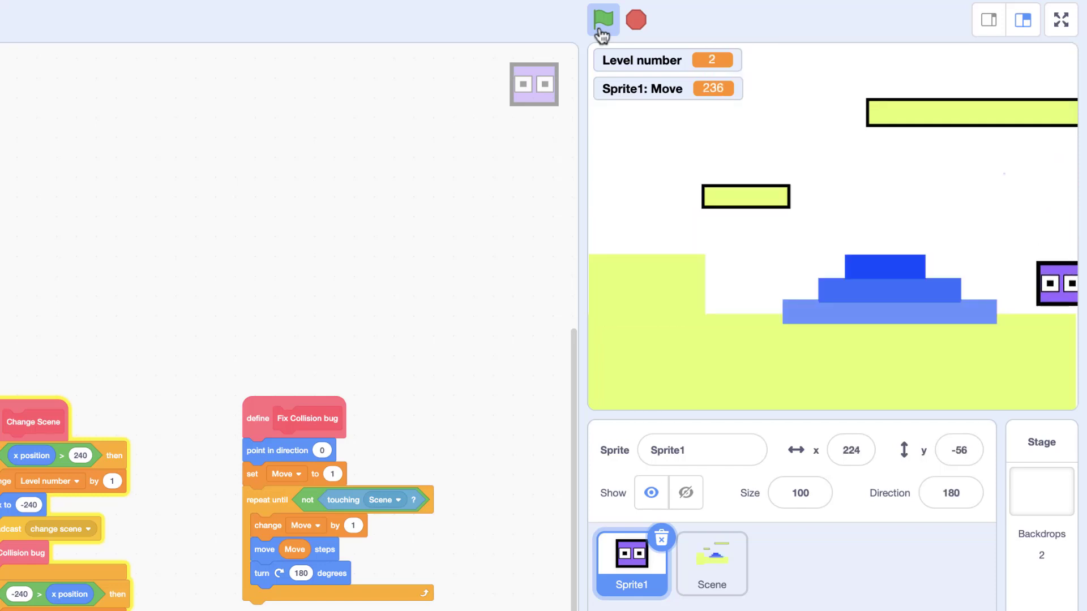
pyautogui.press('Right')
pyautogui.press('Left')
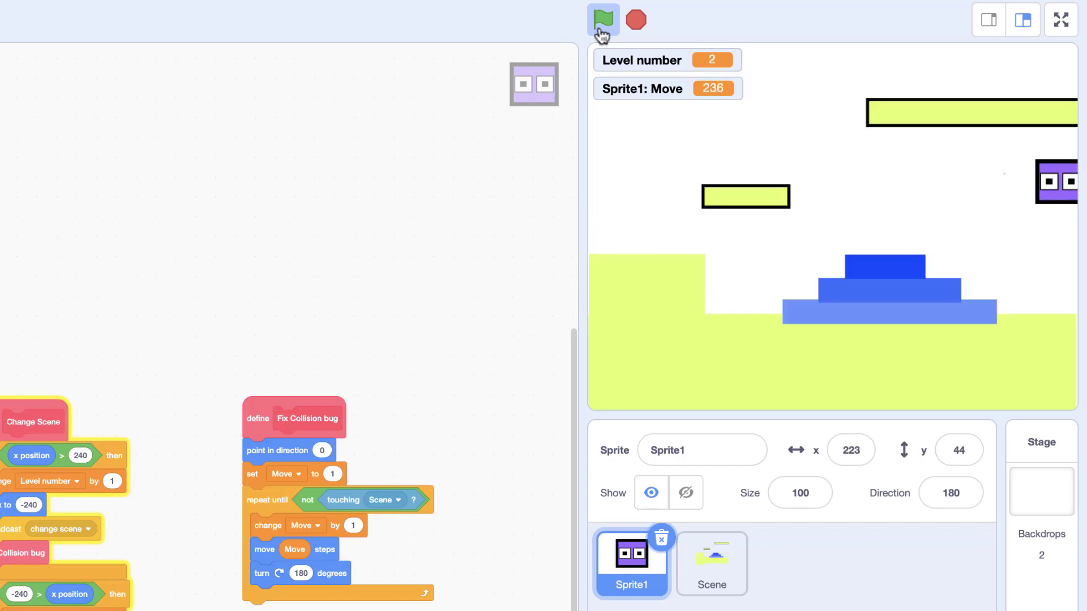
pyautogui.press('Right')
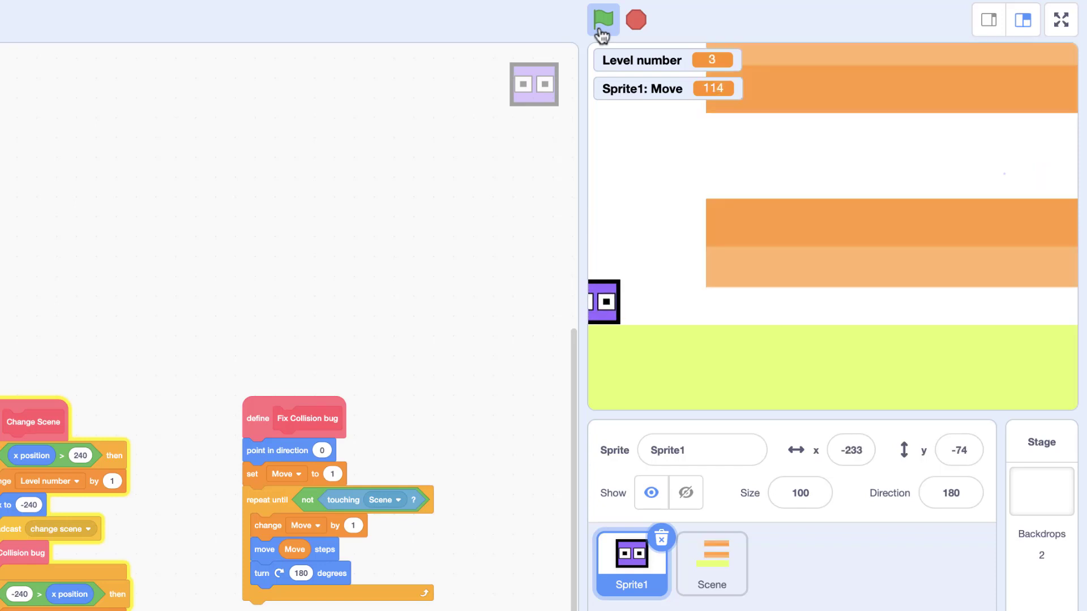
pyautogui.press('Left')
pyautogui.press('Right')
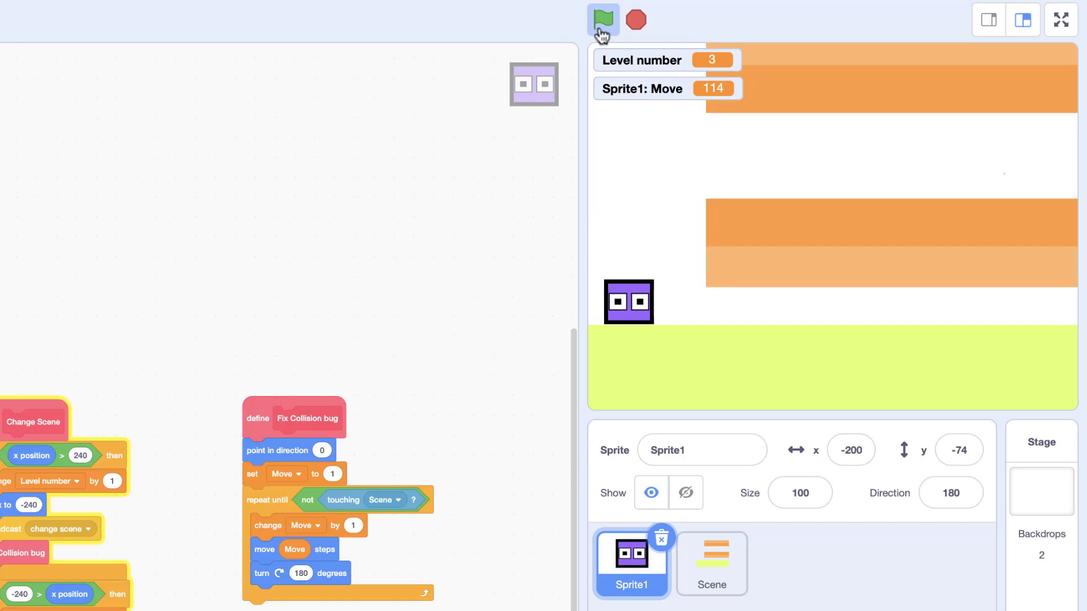
pyautogui.press('Right')
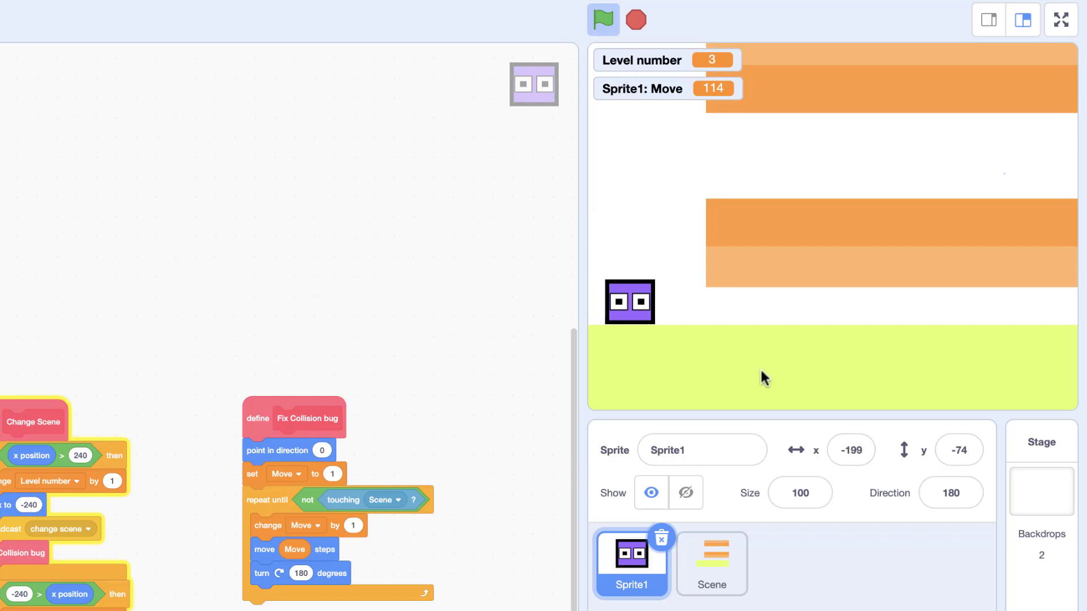
# Jump the player onto the middle orange platform in level 3 and walk it along the platform to check for obstructions
pyautogui.press('Up')
pyautogui.press('Right')
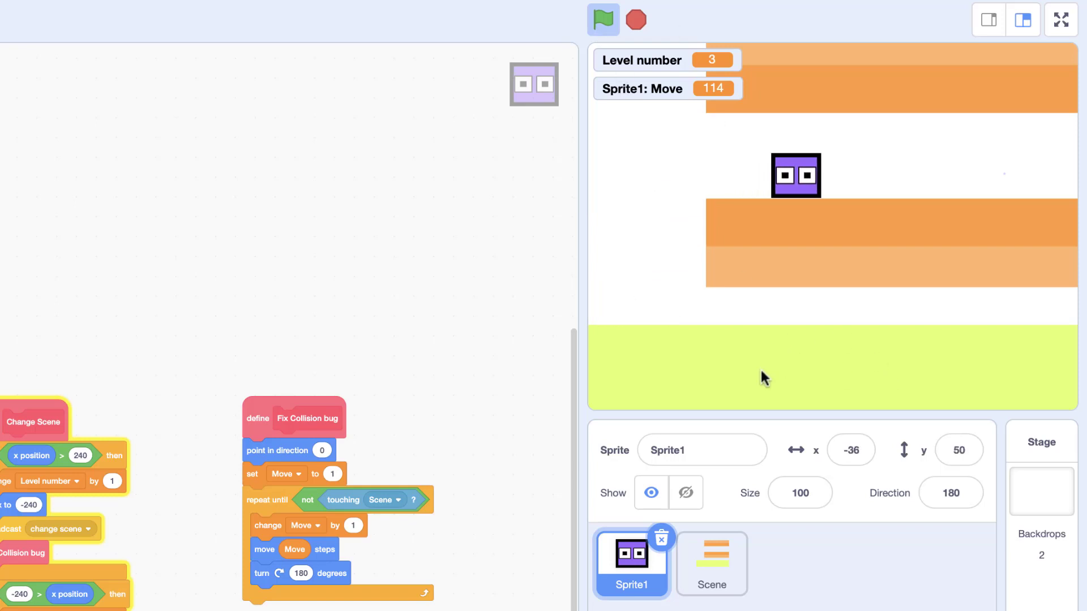
pyautogui.press('Left')
pyautogui.press('Left')
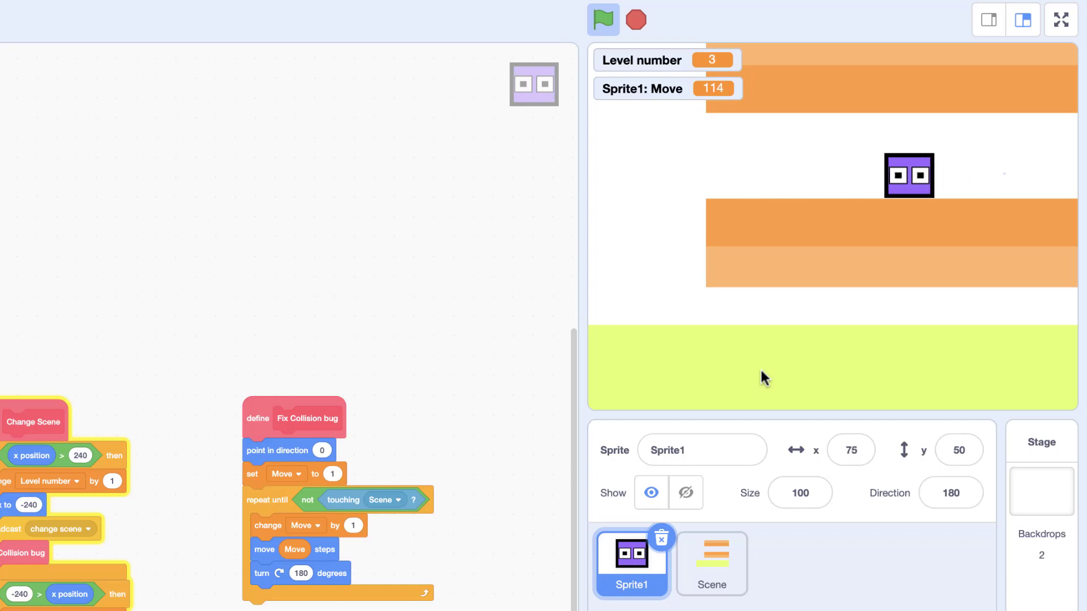
pyautogui.press('Right')
pyautogui.press('Left')
pyautogui.press('Right')
pyautogui.press('Left')
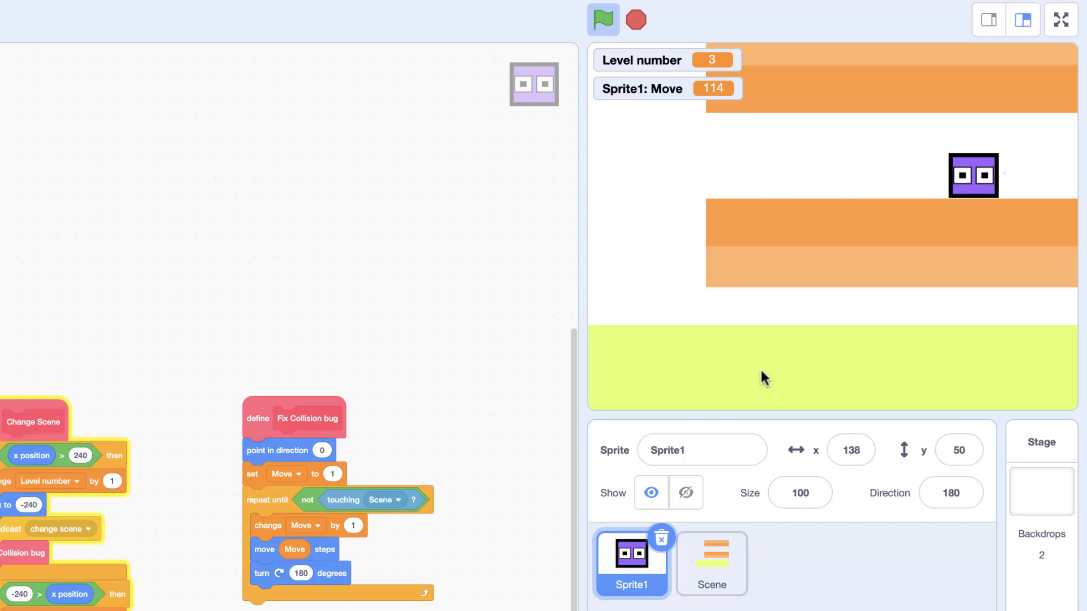
# Delete the stray speck above the middle orange platform in the Scene sprite's level 3 costume and restart the game
pyautogui.click(722, 572)
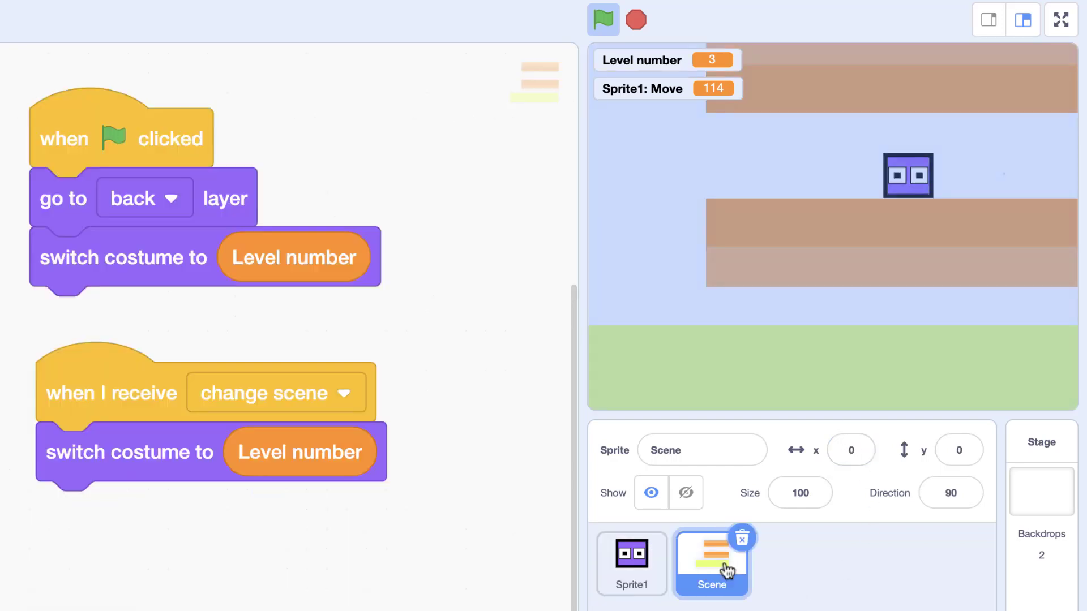
pyautogui.click(2, 24)
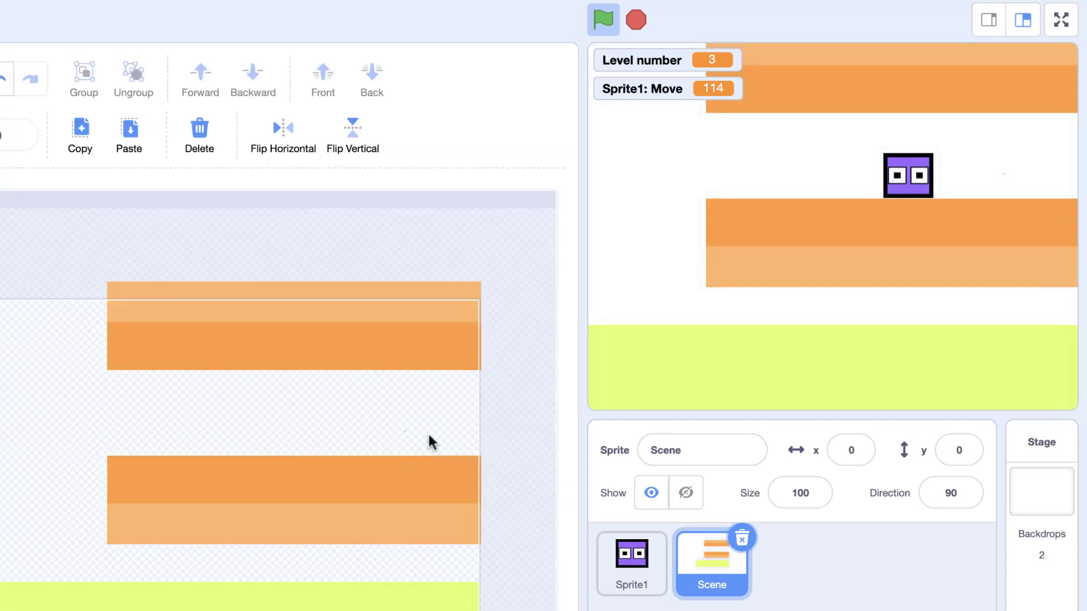
pyautogui.moveTo(439, 438); pyautogui.dragTo(455, 438)
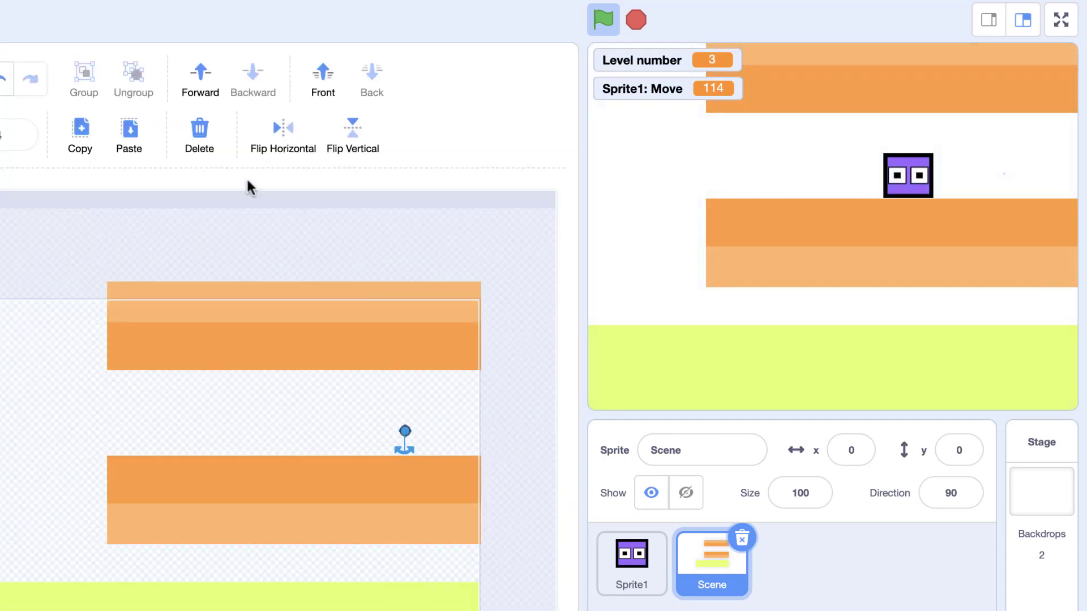
pyautogui.click(210, 150)
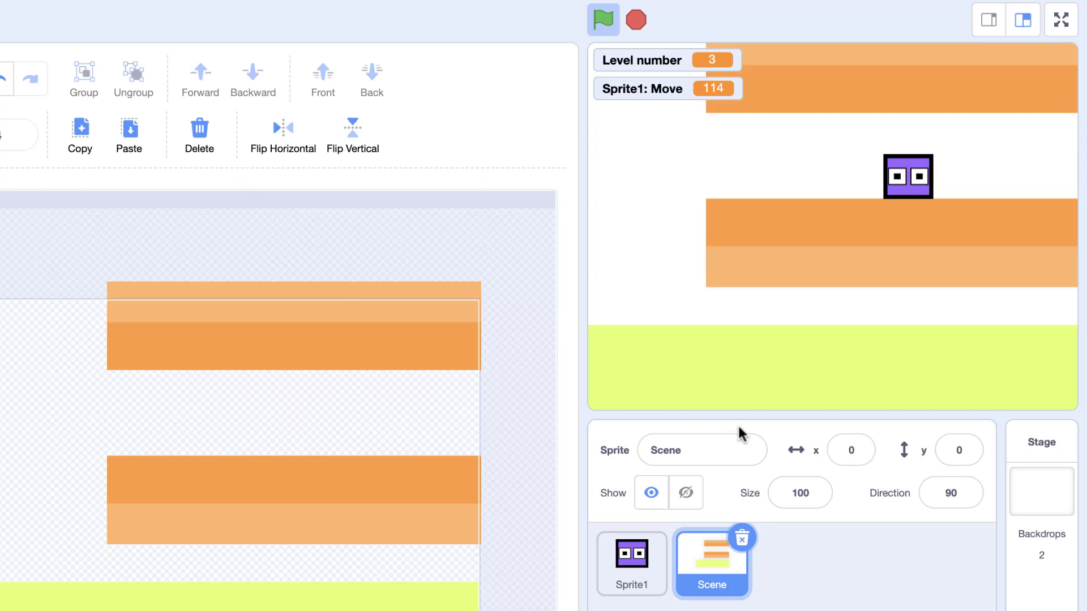
pyautogui.click(599, 21)
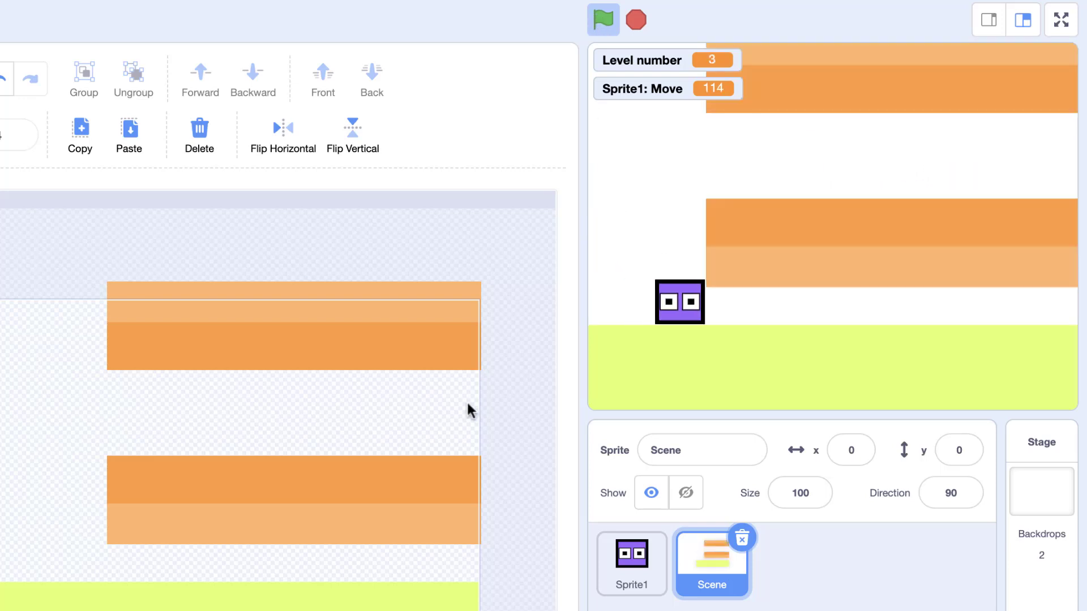
# Rename Sprite1's costume1 to Stand
pyautogui.click(629, 583)
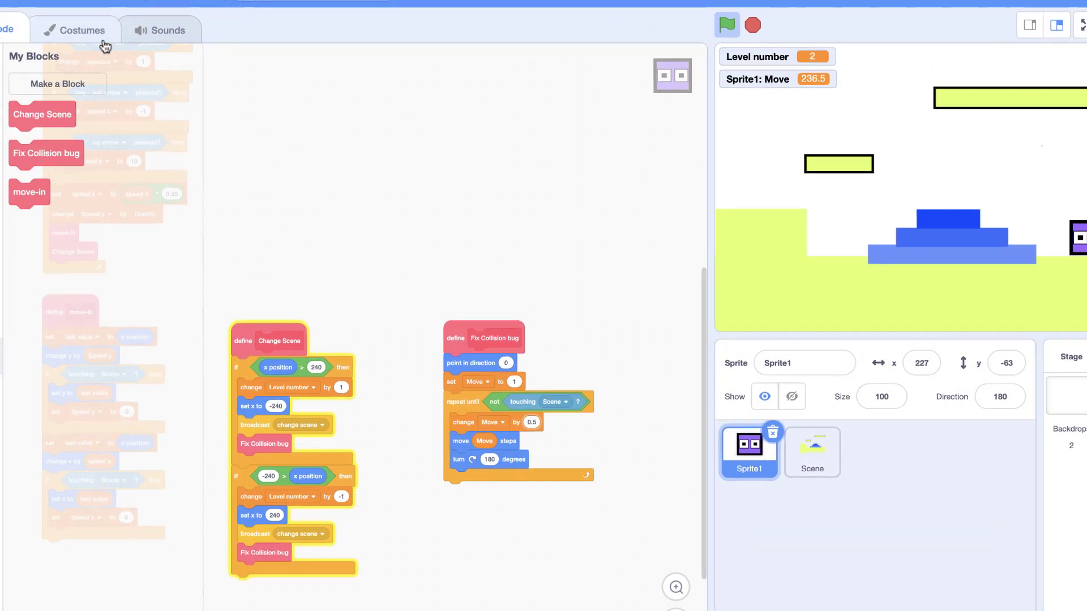
pyautogui.click(102, 37)
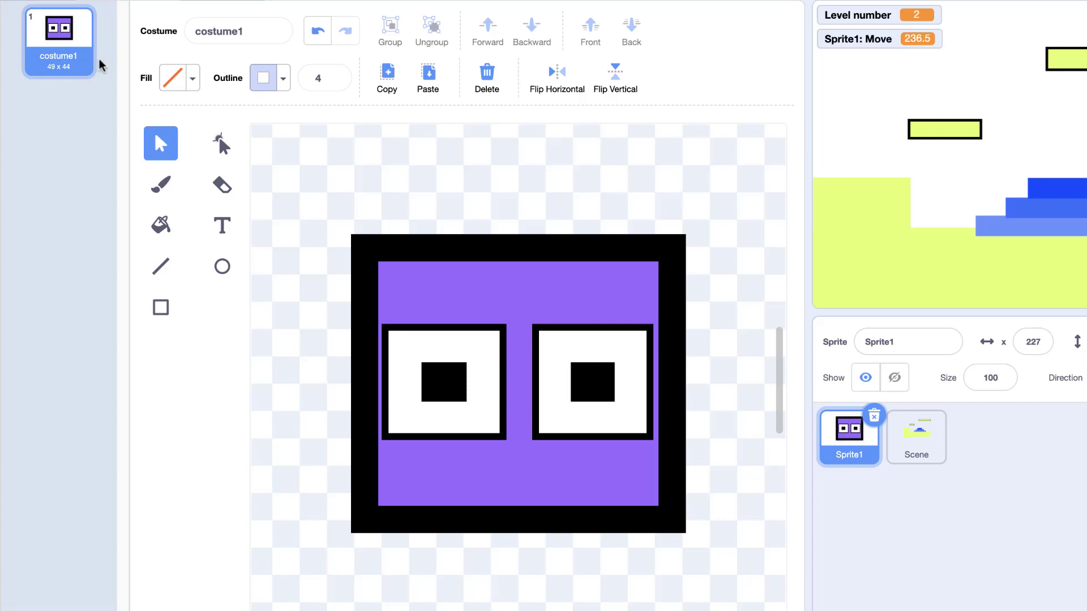
pyautogui.rightClick(69, 68)
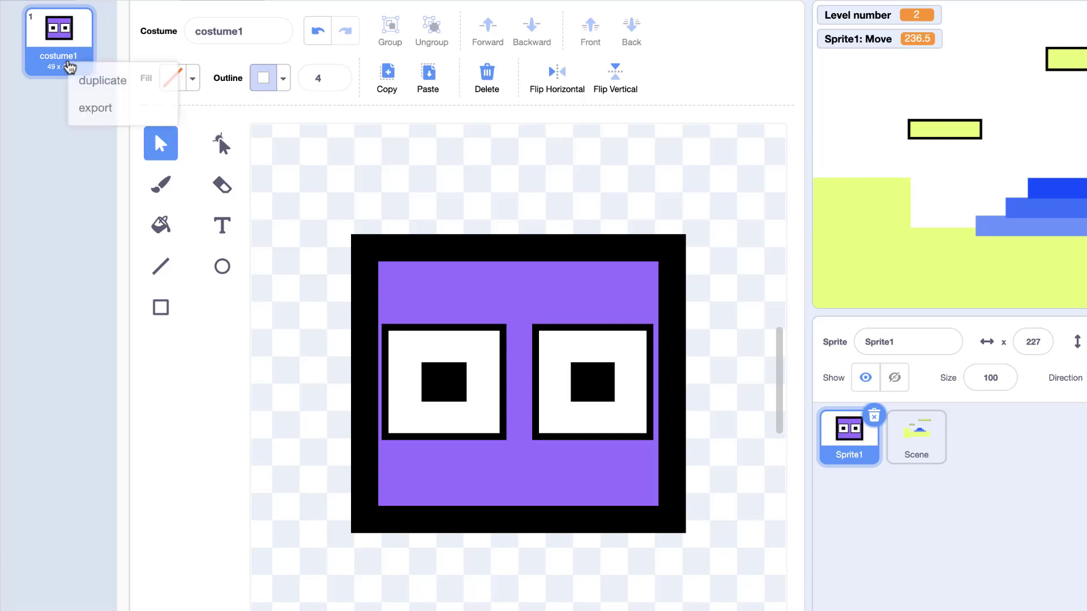
pyautogui.click(219, 35)
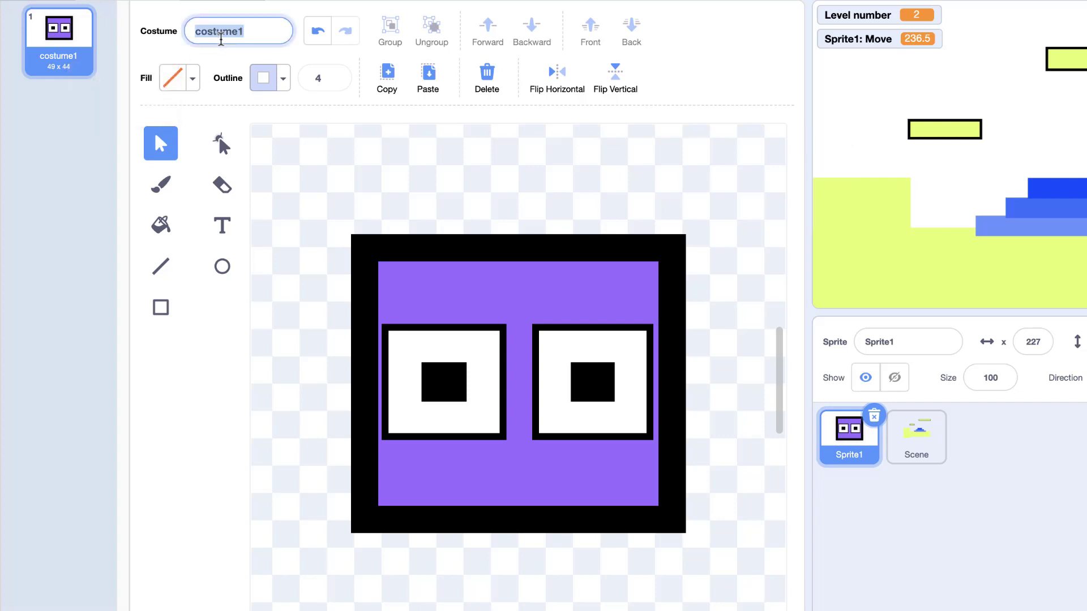
pyautogui.write('Stand')
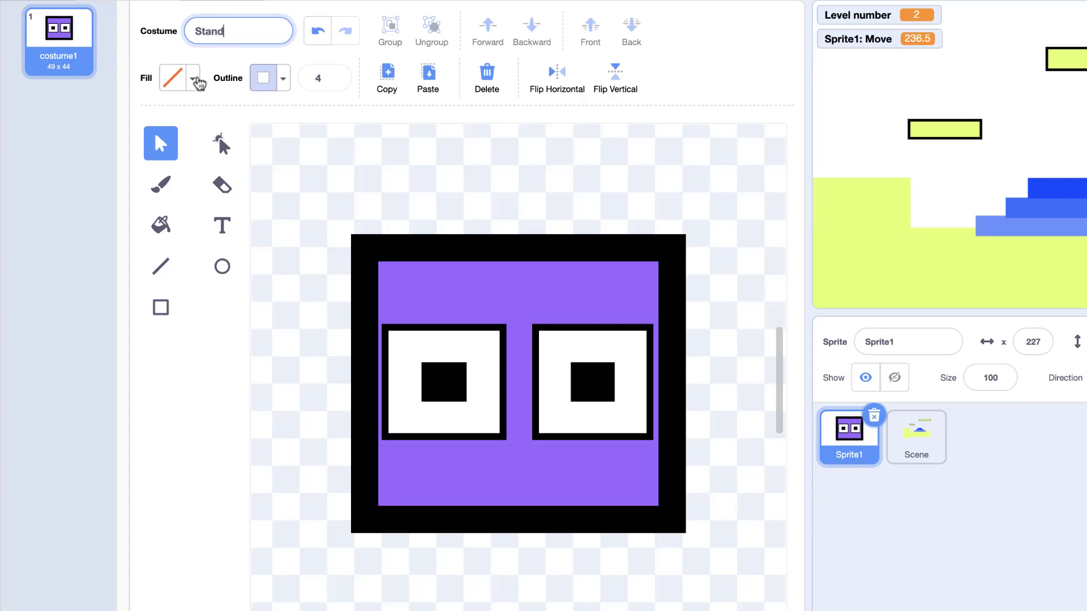
# Duplicate the Stand costume and rename the copy Right
pyautogui.press('Return')
pyautogui.rightClick(51, 70)
pyautogui.click(78, 103)
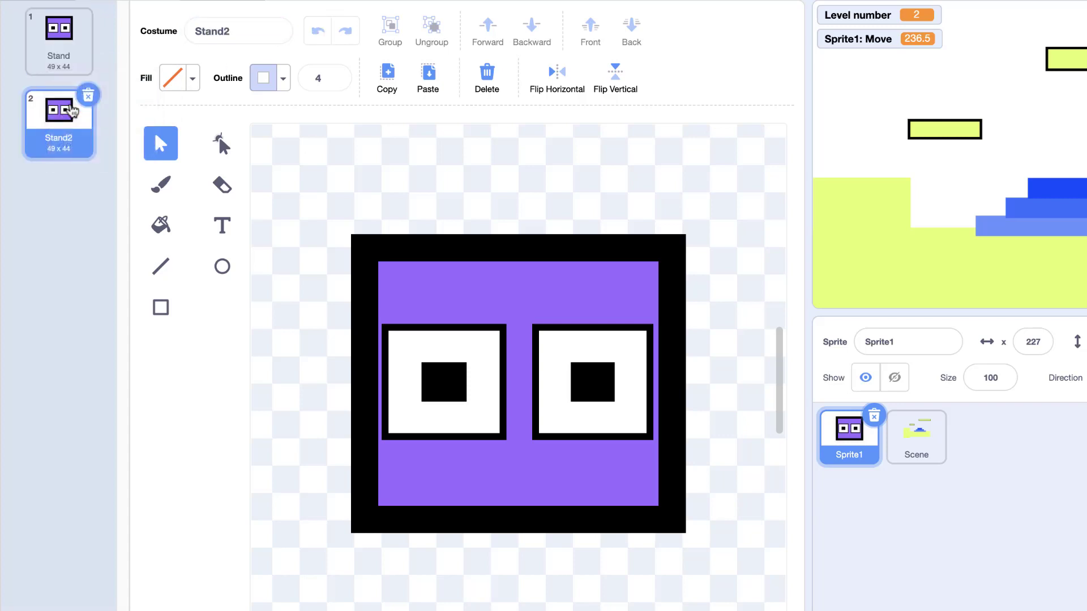
pyautogui.click(211, 34)
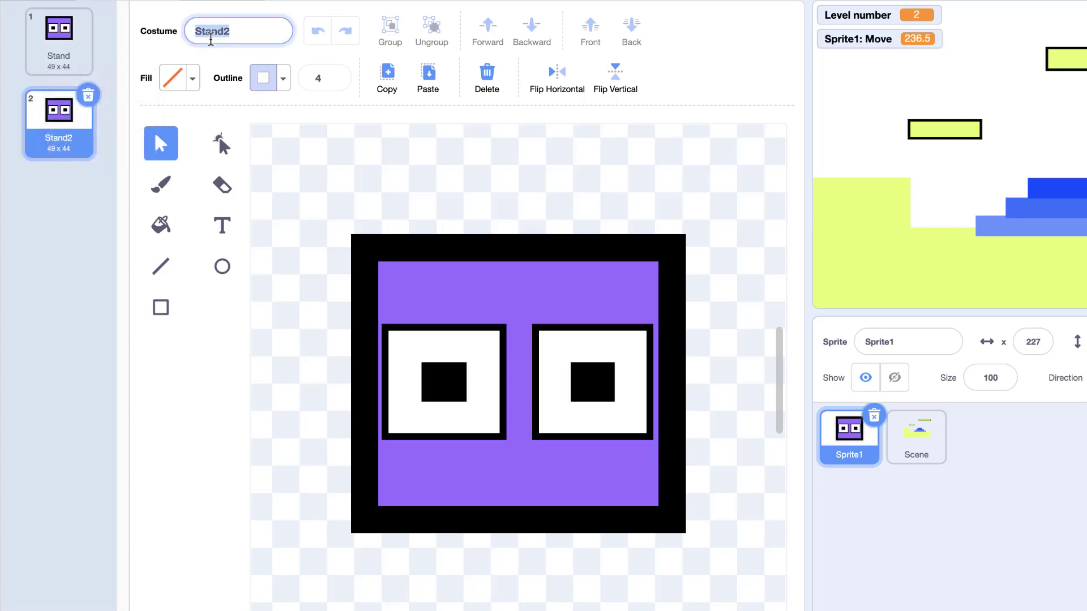
pyautogui.write('Right')
# Duplicate the Right costume and rename the copy Left
pyautogui.rightClick(42, 160)
pyautogui.click(48, 151)
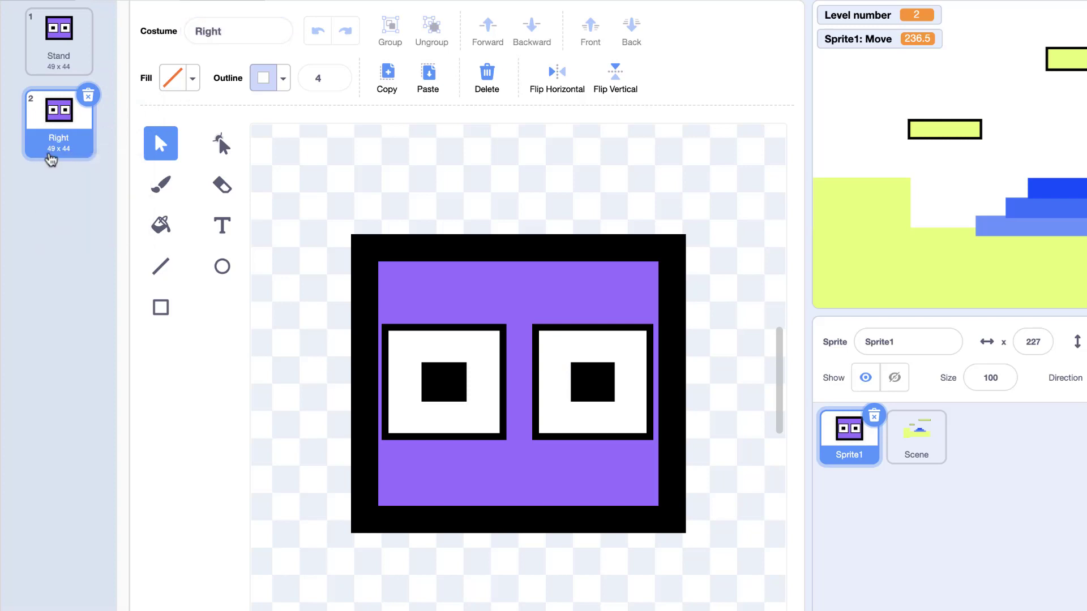
pyautogui.rightClick(48, 152)
pyautogui.click(75, 172)
pyautogui.click(199, 34)
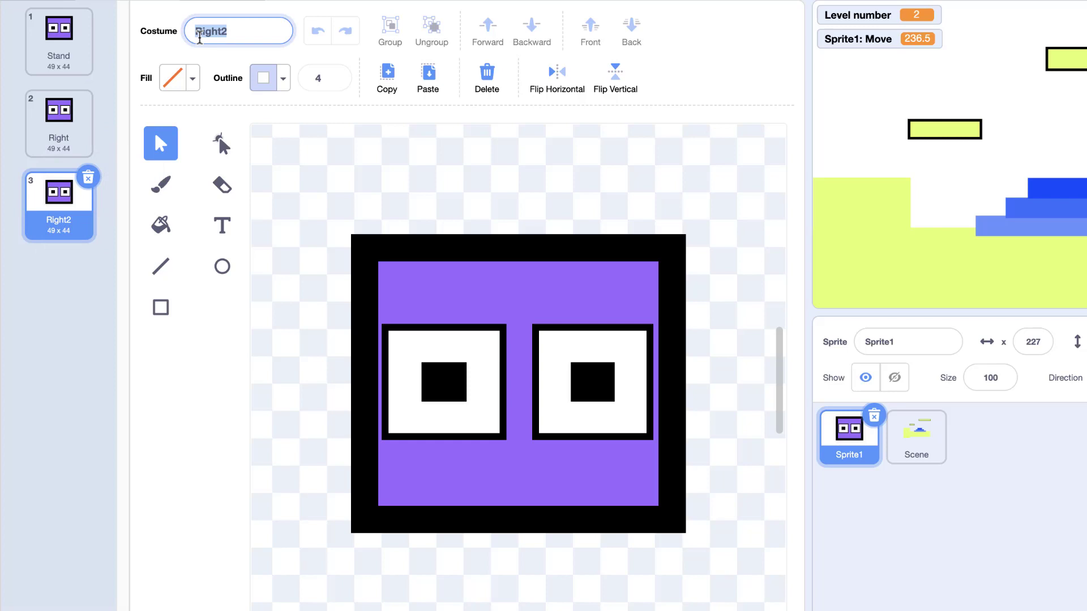
pyautogui.write('Left')
# Duplicate the Left costume and rename the copy Jump
pyautogui.rightClick(57, 214)
pyautogui.click(105, 227)
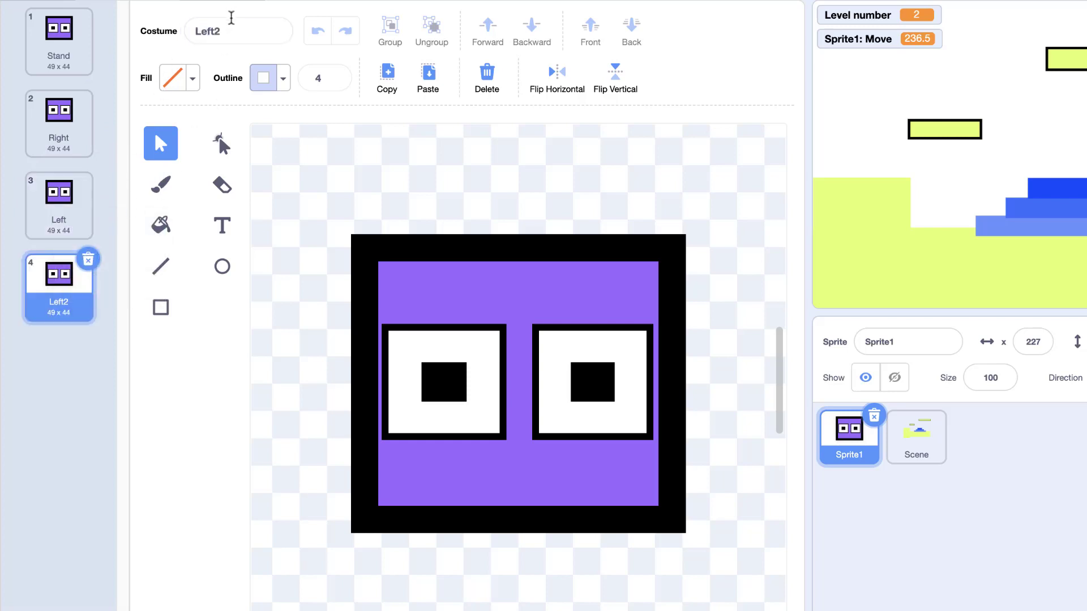
pyautogui.click(227, 29)
pyautogui.write('Jump')
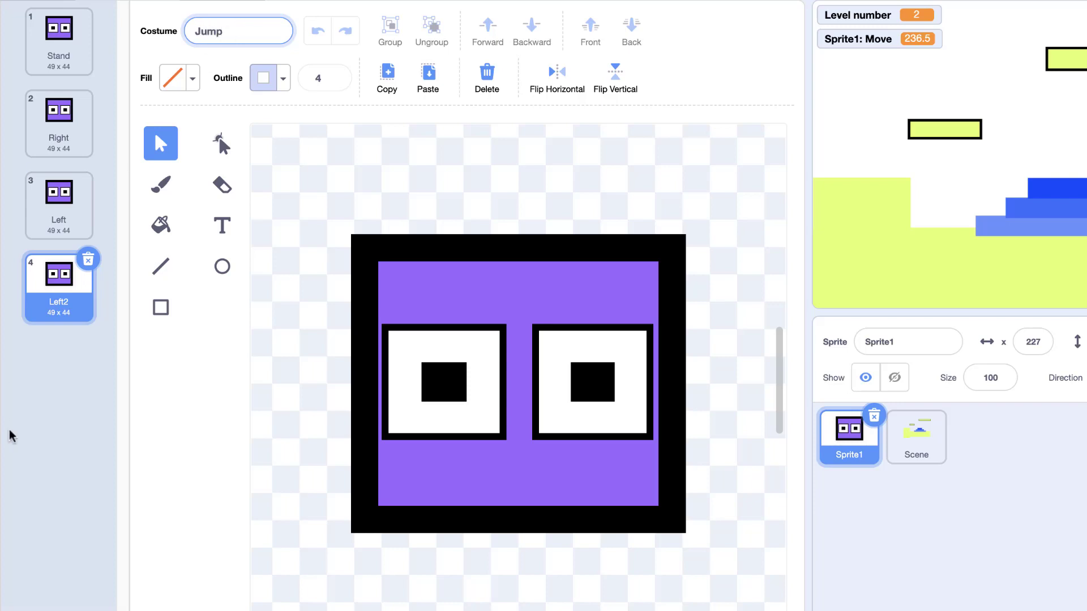
pyautogui.press('Return')
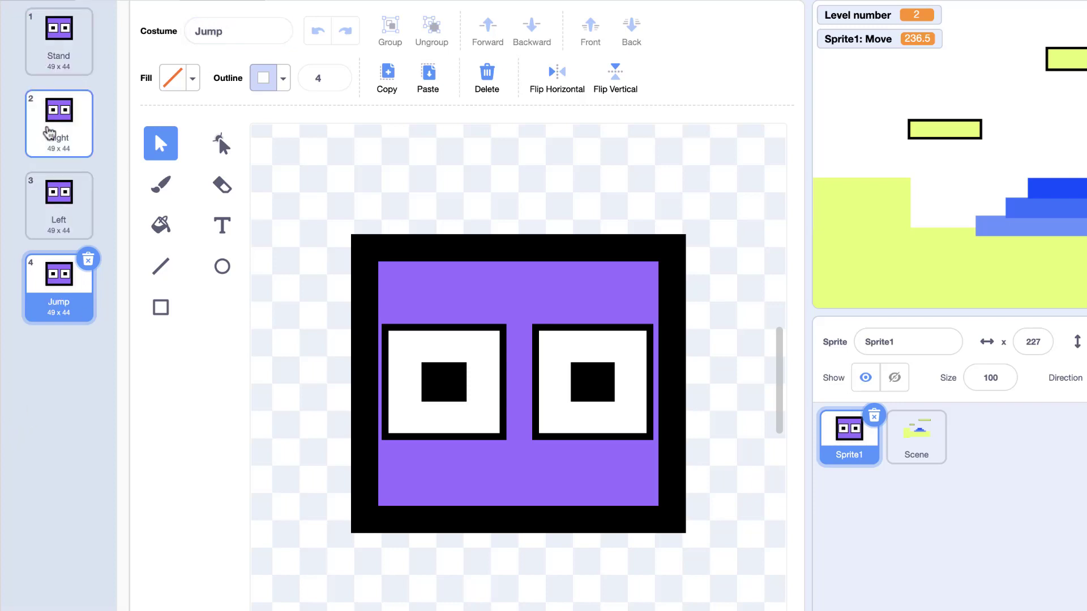
# Select the Right costume and give the Line tool a black outline with brightness 0
pyautogui.click(47, 128)
pyautogui.click(718, 610)
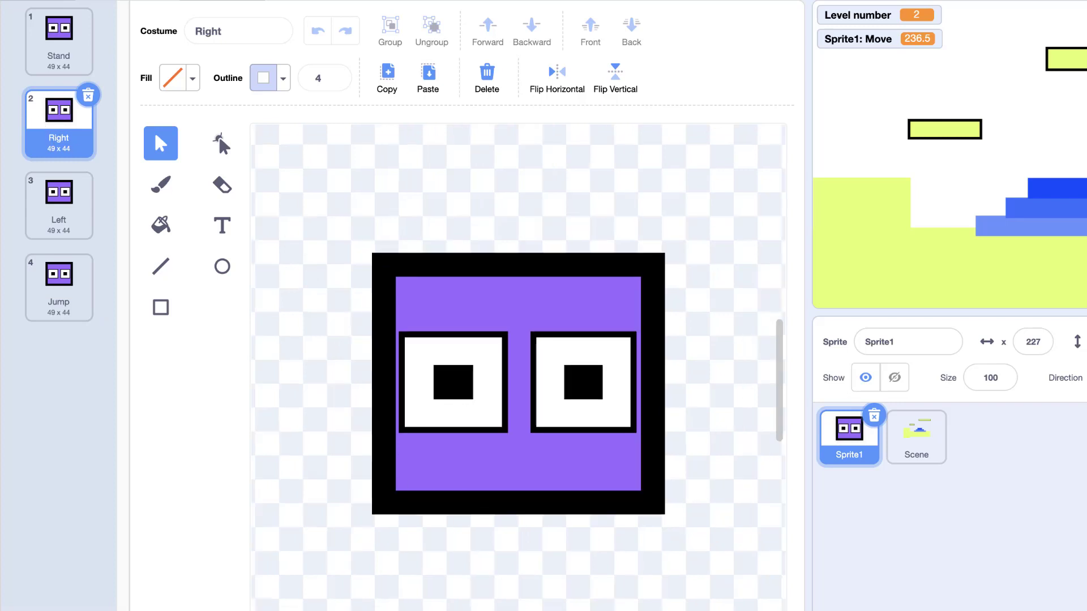
pyautogui.click(718, 610)
pyautogui.click(717, 610)
pyautogui.click(718, 610)
pyautogui.click(161, 266)
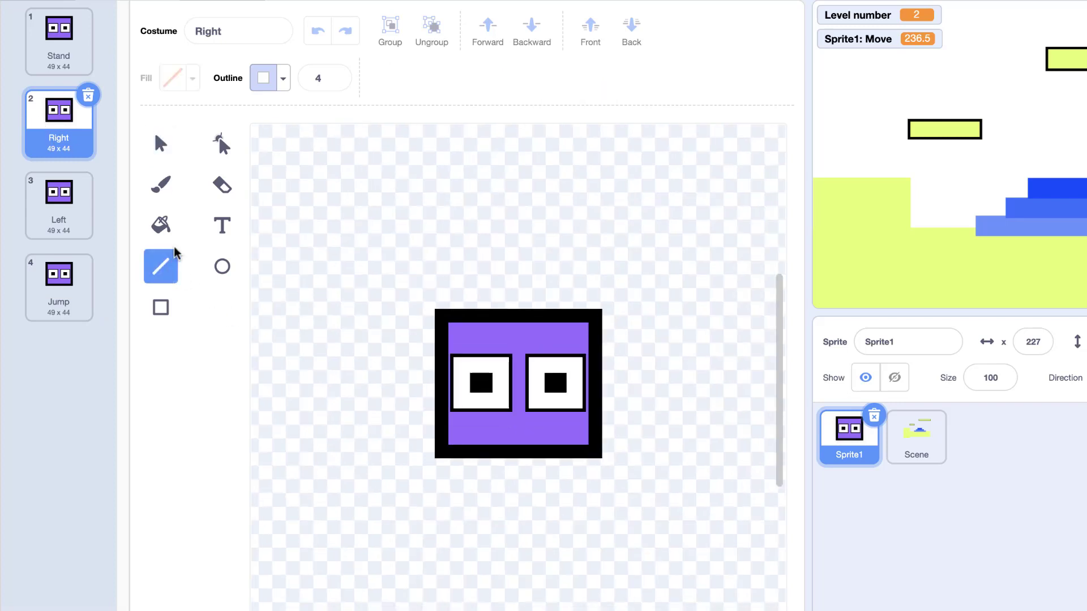
pyautogui.click(283, 78)
pyautogui.click(311, 278)
pyautogui.moveTo(313, 288); pyautogui.dragTo(26, 289)
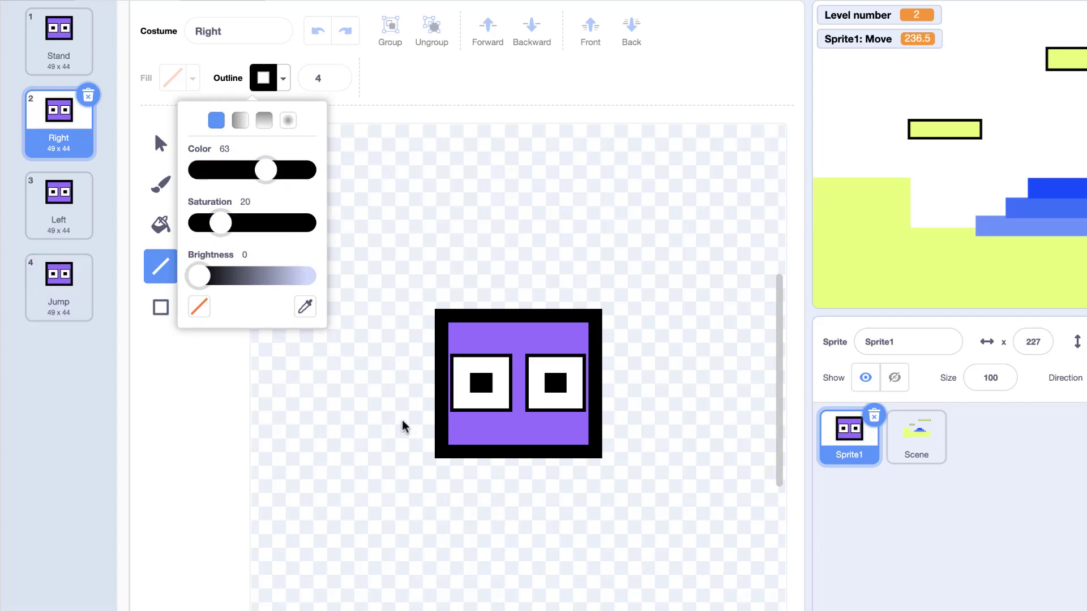
pyautogui.moveTo(411, 429); pyautogui.dragTo(304, 430)
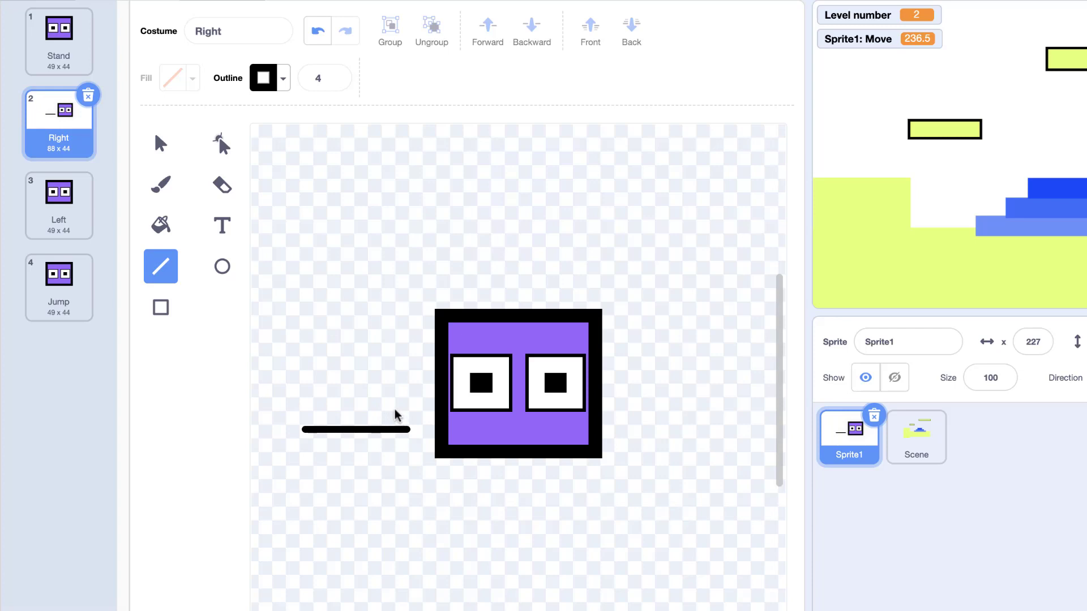
pyautogui.click(162, 145)
pyautogui.click(334, 430)
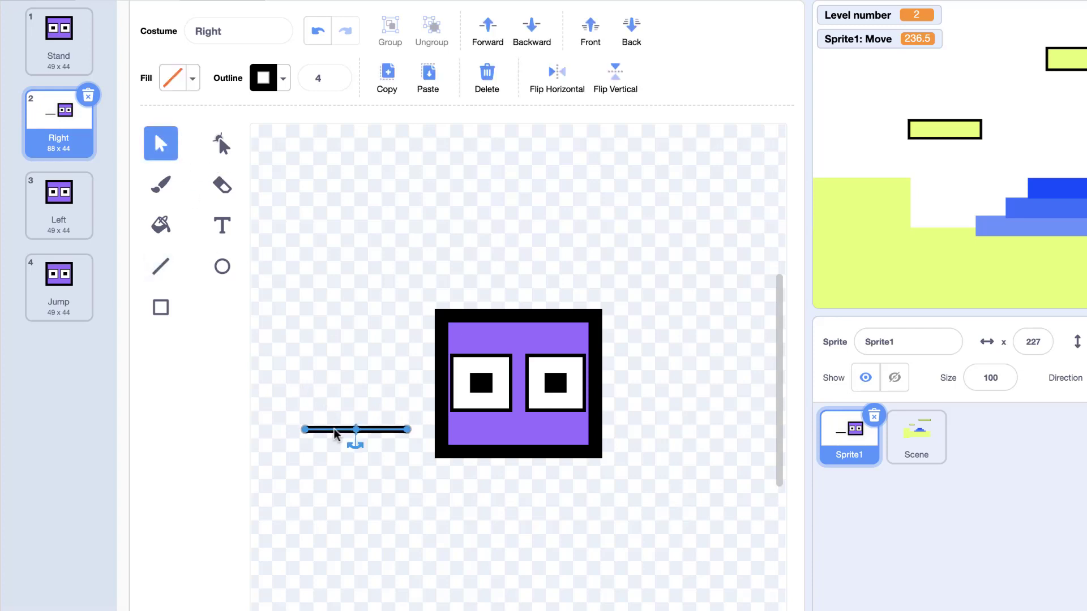
pyautogui.press('Delete')
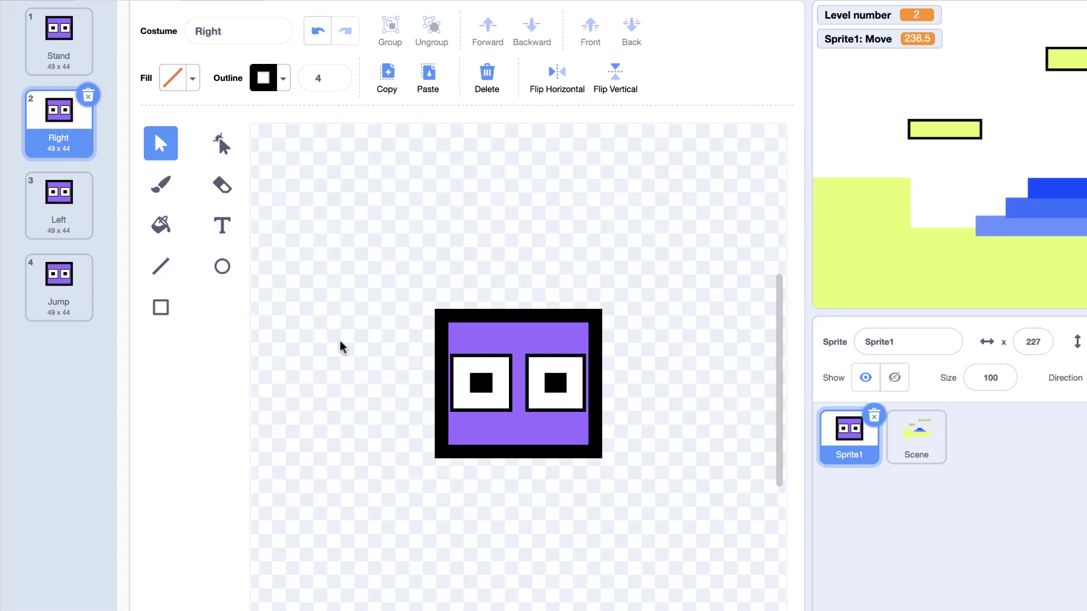
# Set the outline width to 1 and draw three horizontal speed lines behind the player, left of its lower body
pyautogui.click(322, 81)
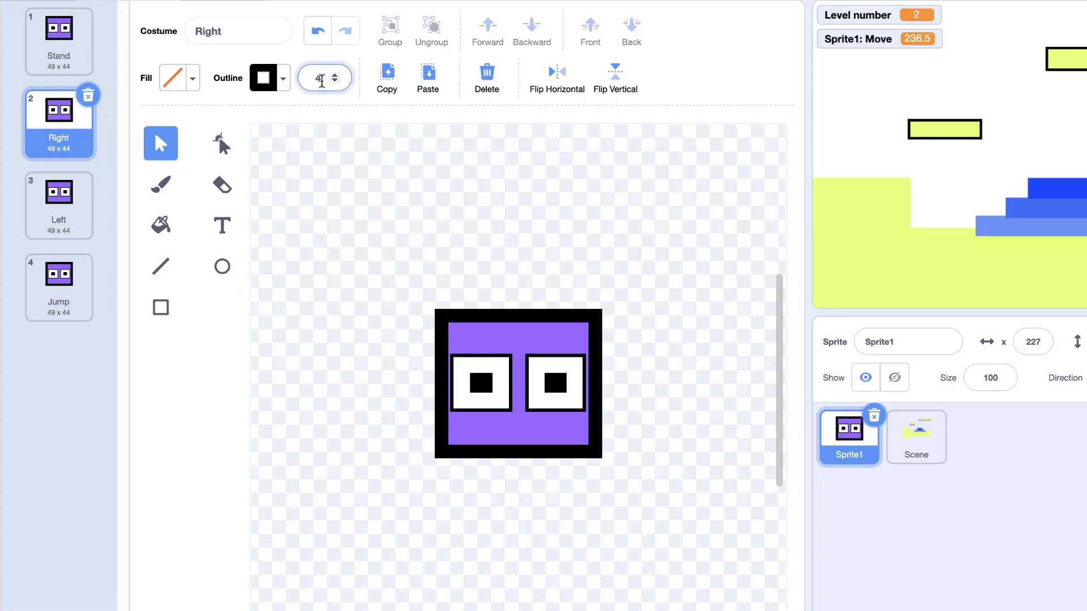
pyautogui.press('BackSpace')
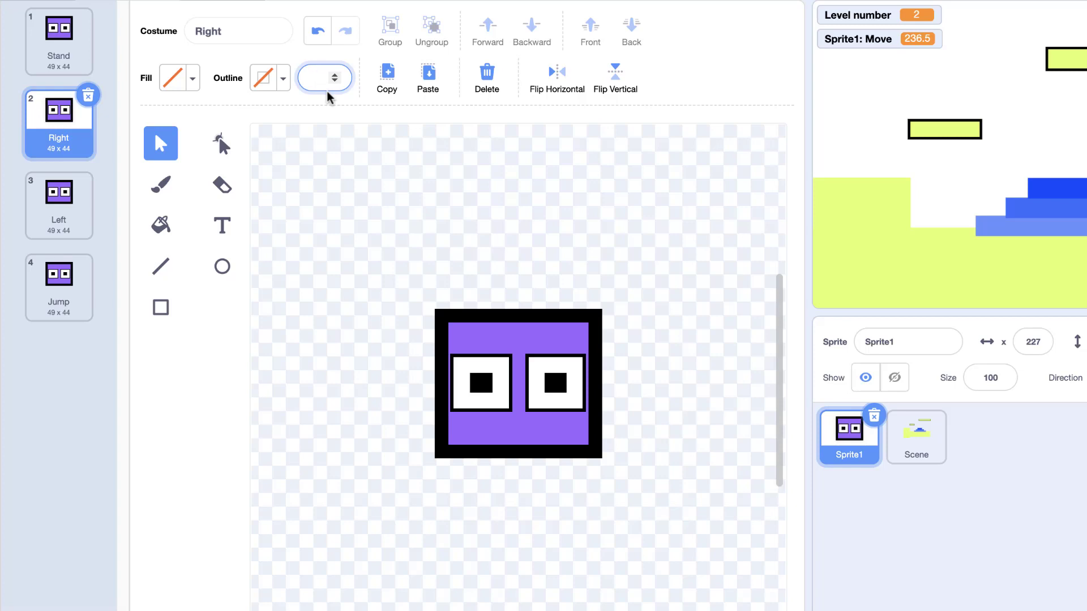
pyautogui.write('1')
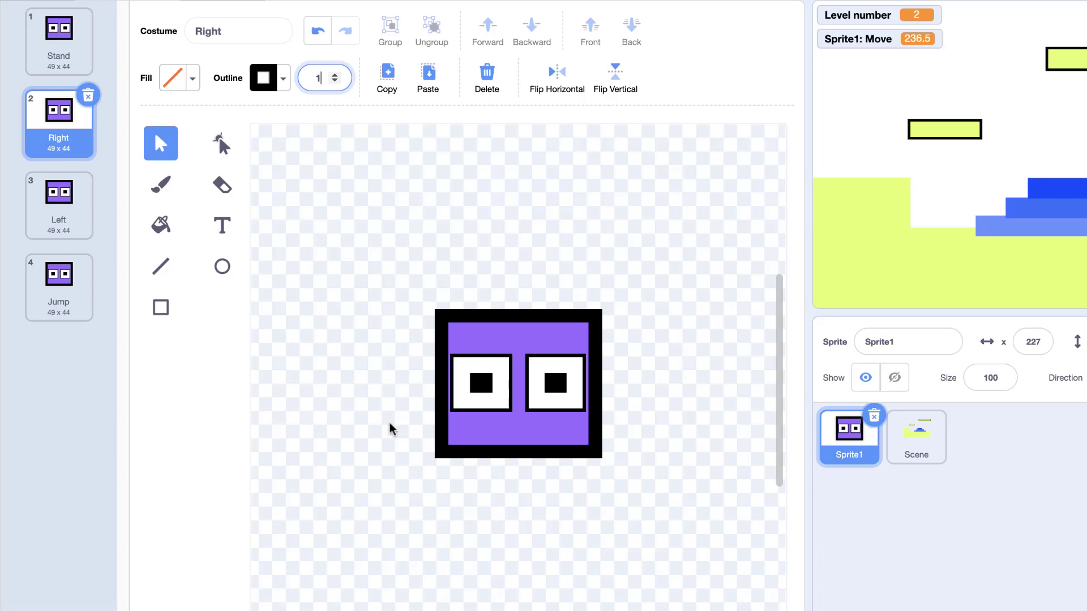
pyautogui.click(172, 277)
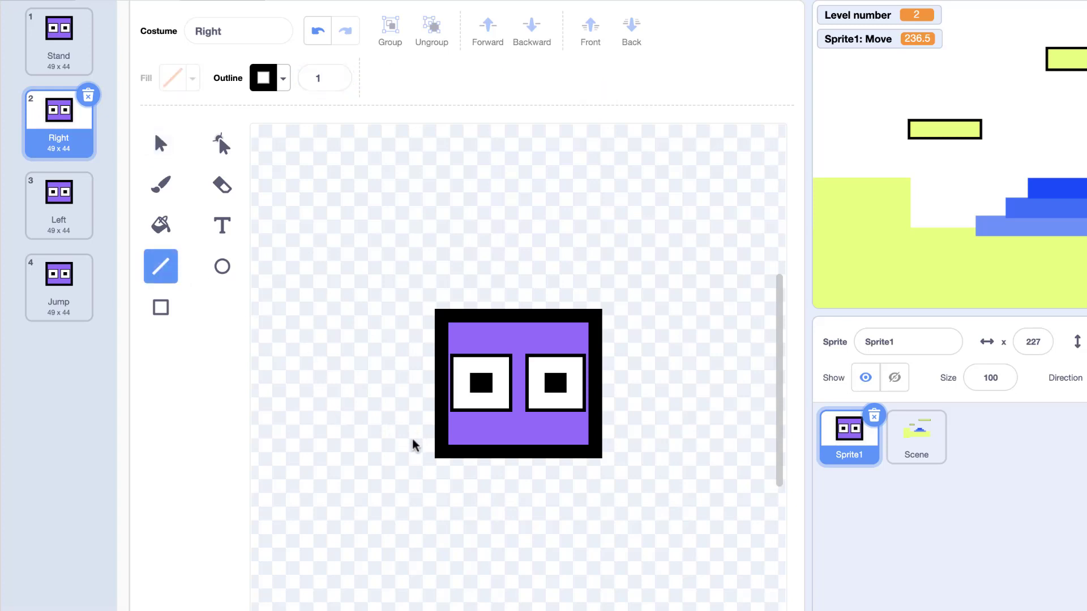
pyautogui.moveTo(404, 432); pyautogui.dragTo(309, 432)
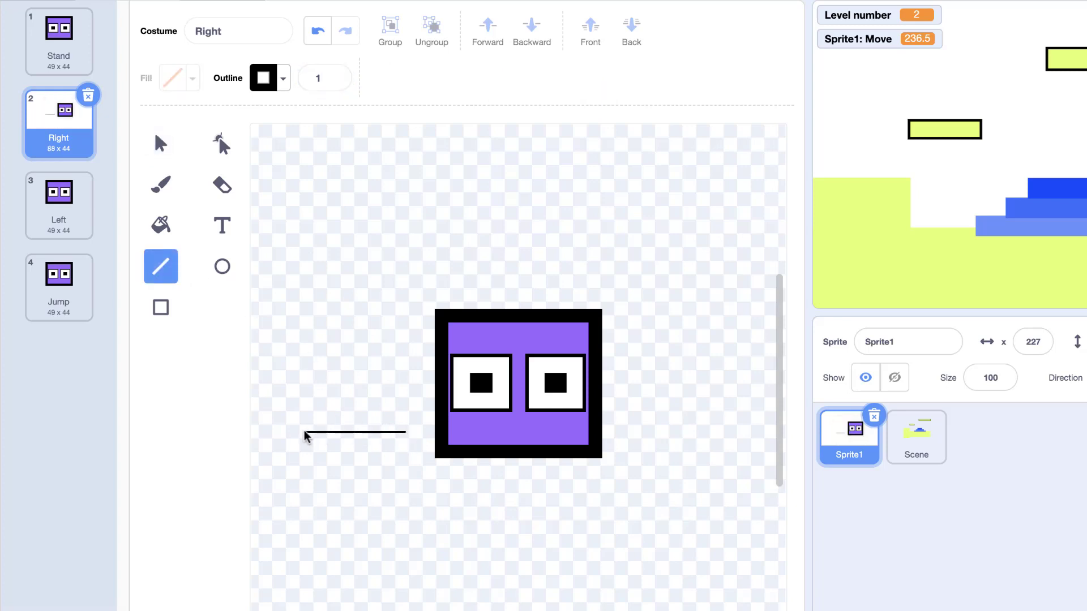
pyautogui.moveTo(394, 419); pyautogui.dragTo(288, 405)
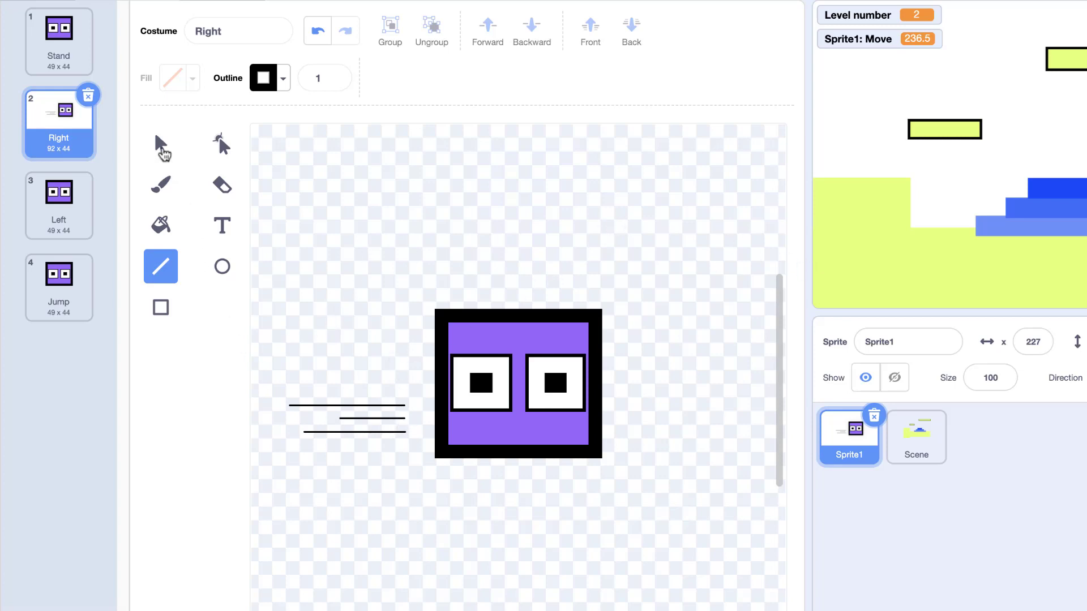
# Extend the right ends of the three speed lines toward the player's body in the Right costume
pyautogui.click(160, 148)
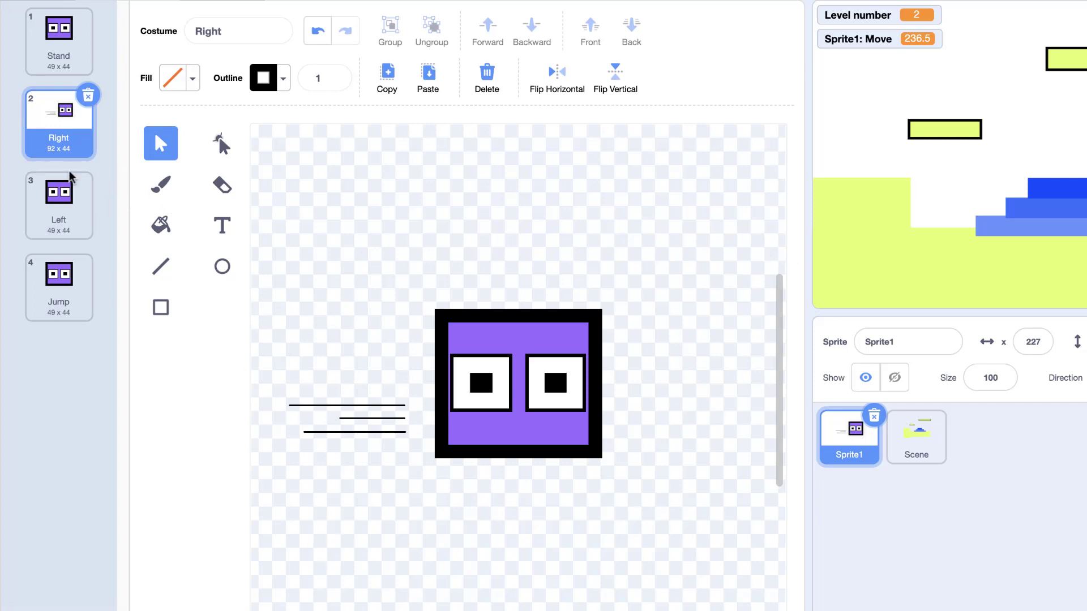
pyautogui.click(316, 432)
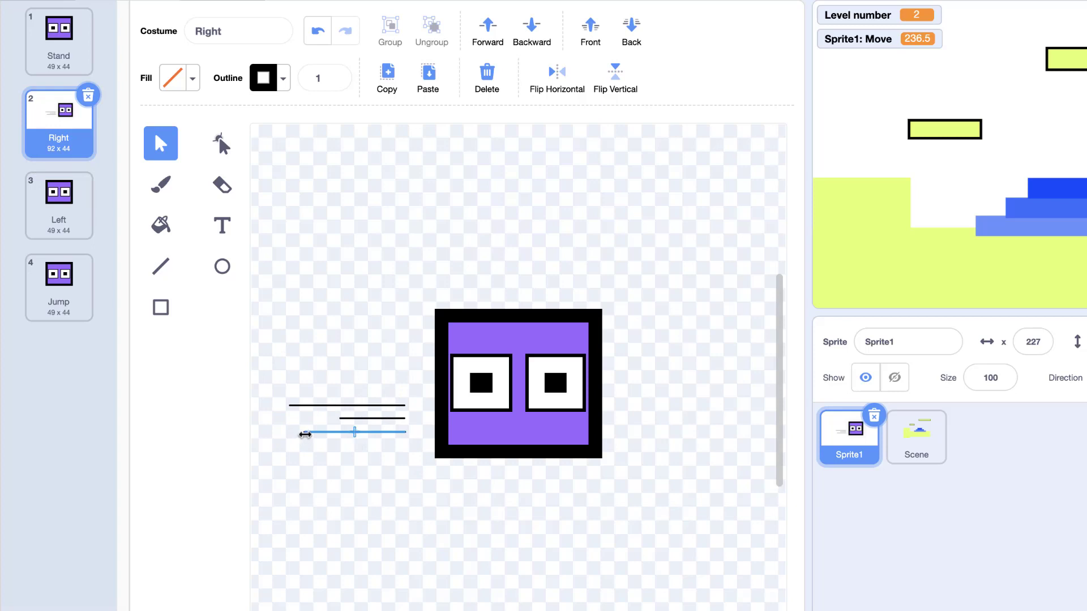
pyautogui.click(363, 331)
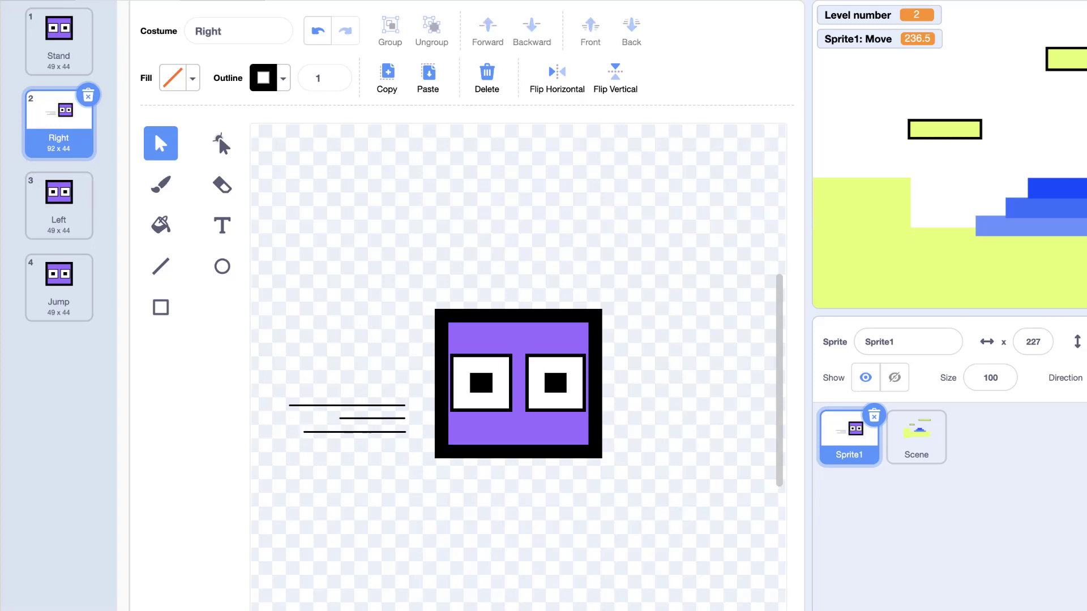
pyautogui.click(406, 405)
pyautogui.moveTo(416, 406); pyautogui.dragTo(435, 432)
pyautogui.click(401, 418)
pyautogui.click(398, 433)
pyautogui.click(415, 333)
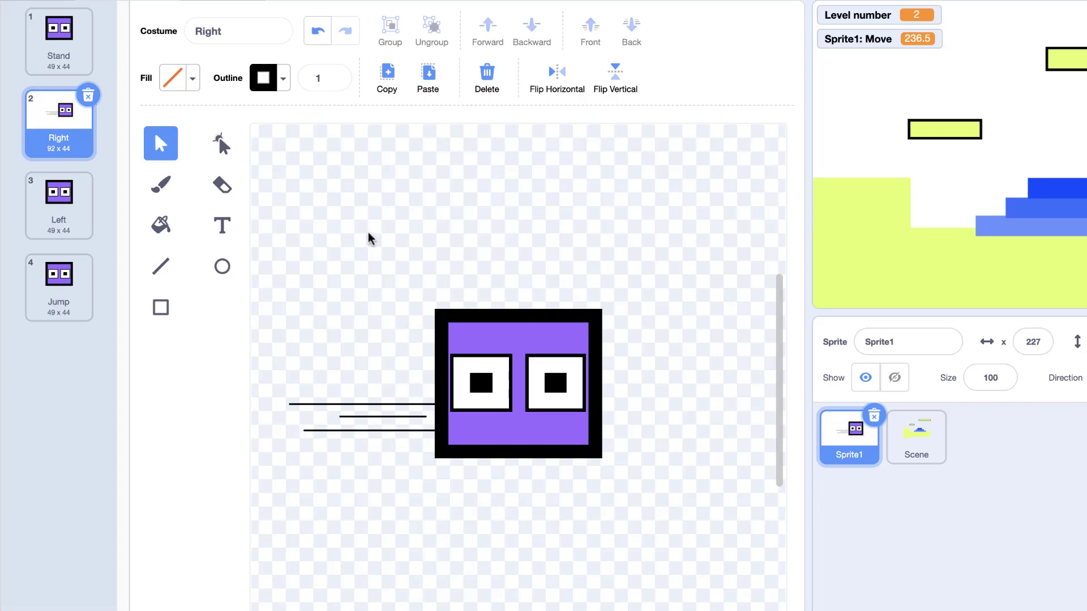
# Try to lengthen the top speed line farther away from the player
pyautogui.click(294, 404)
pyautogui.moveTo(290, 404); pyautogui.dragTo(253, 406)
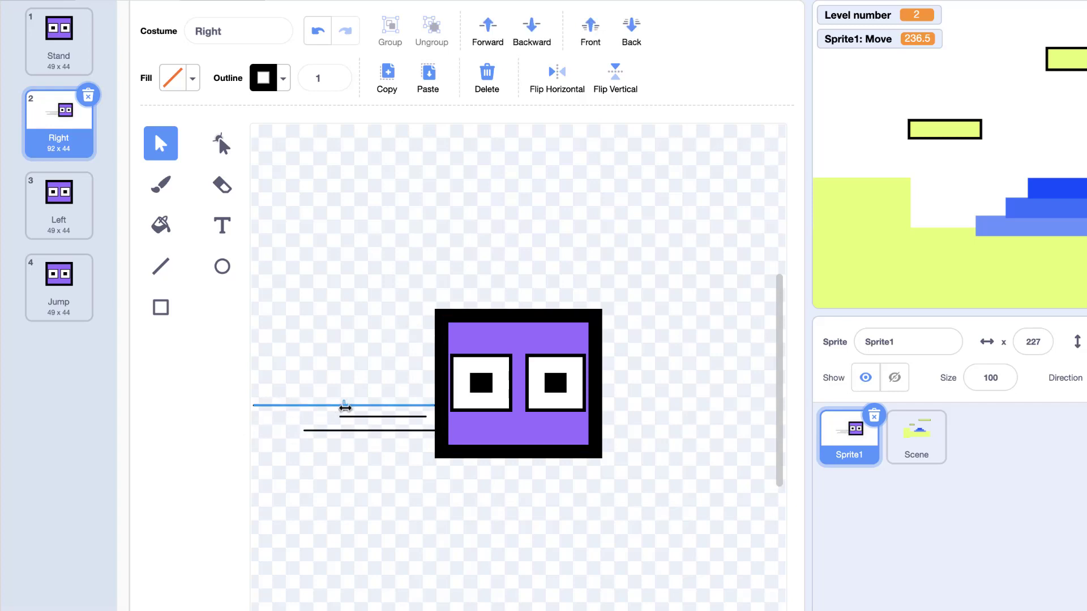
pyautogui.moveTo(335, 408)
pyautogui.mouseDown()
pyautogui.moveTo(277, 406)
pyautogui.moveTo(344, 408)
pyautogui.mouseUp()
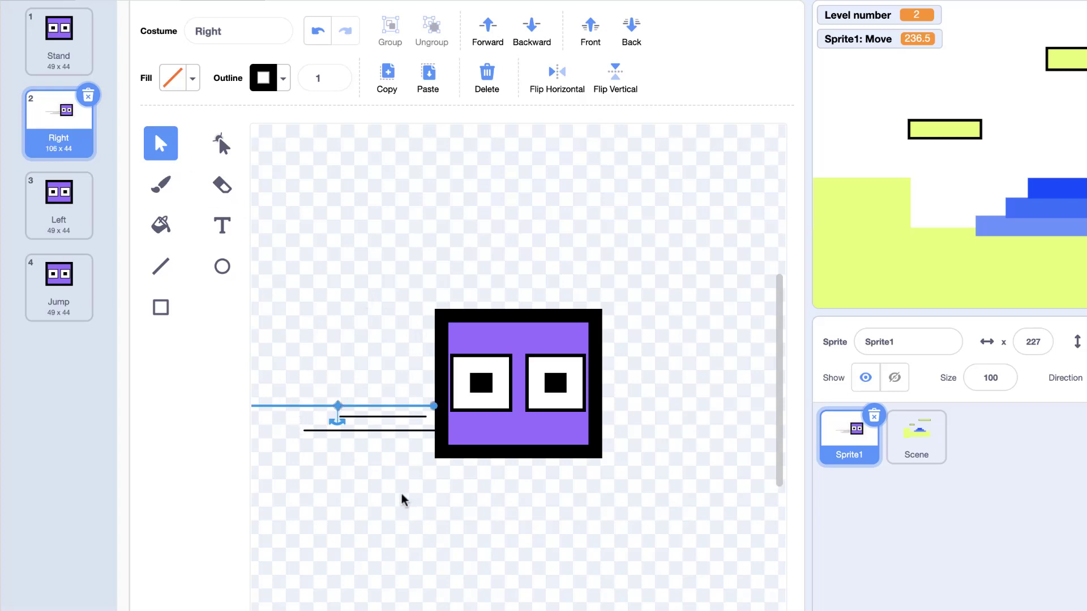
# Delete the top speed line and draw a shorter horizontal one in its place
pyautogui.scroll(3, 338, 406)
pyautogui.scroll(-10, 310, 501)
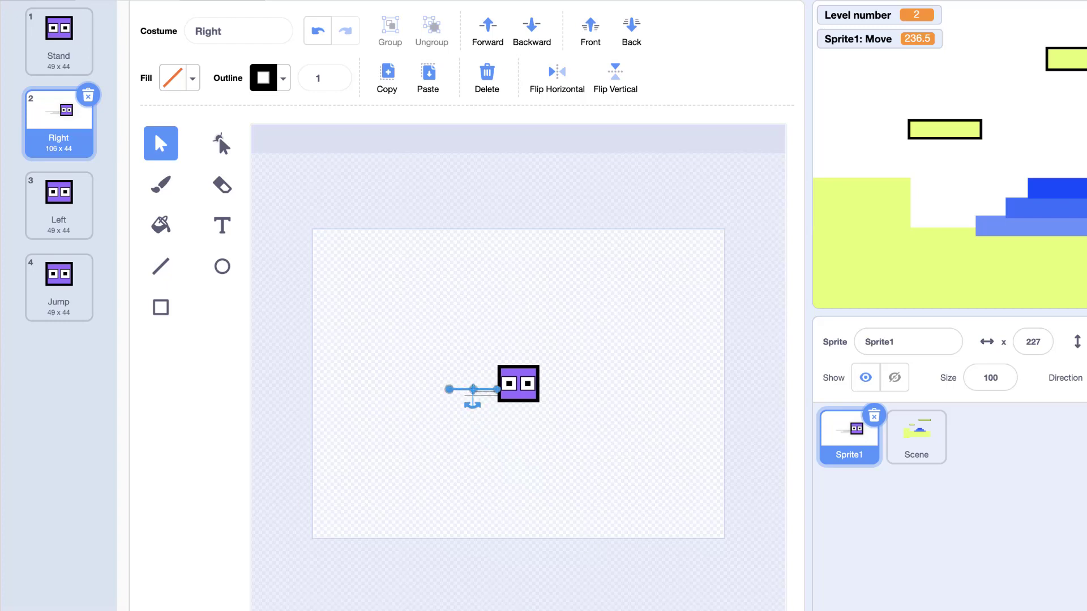
pyautogui.scroll(6, 472, 390)
pyautogui.press('Delete')
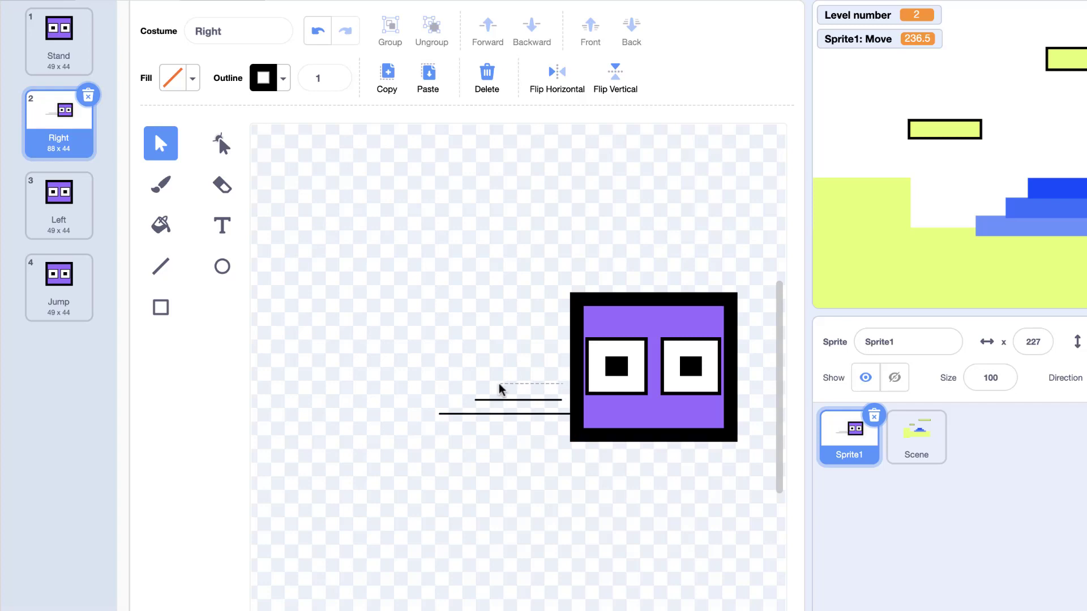
pyautogui.click(162, 266)
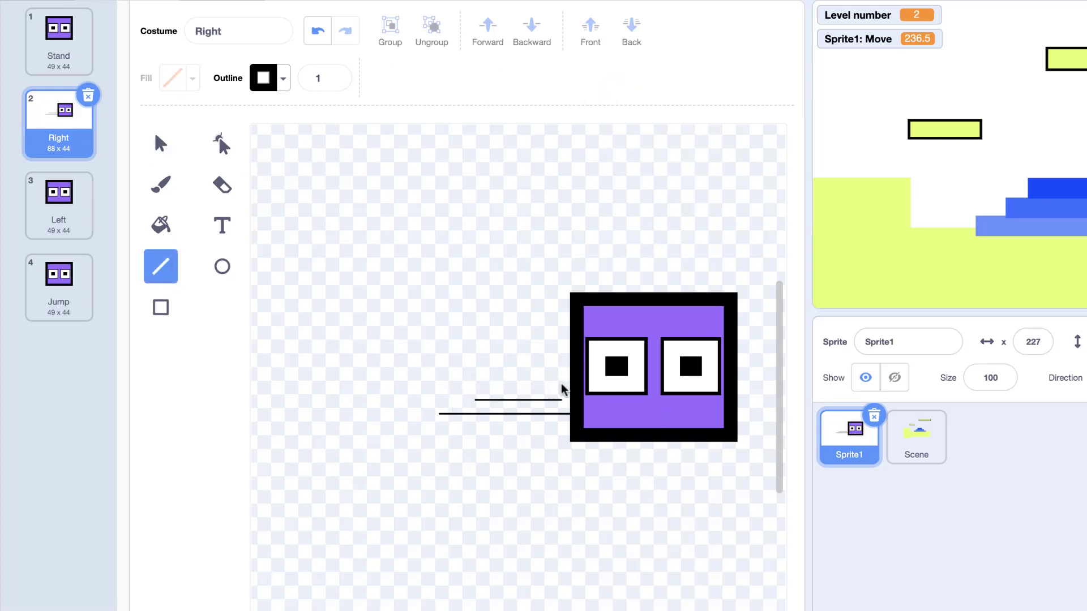
pyautogui.moveTo(562, 383); pyautogui.dragTo(511, 383)
# Delete the bottom speed line and draw a shorter horizontal one below the middle line
pyautogui.click(473, 414)
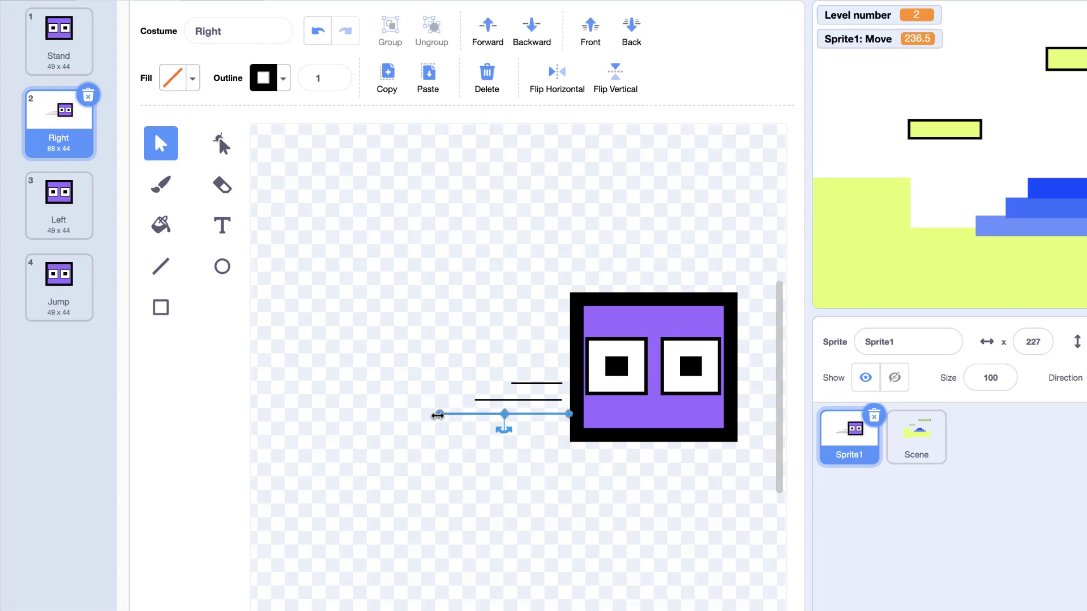
pyautogui.moveTo(439, 415); pyautogui.dragTo(559, 535)
pyautogui.press('Delete')
pyautogui.click(160, 266)
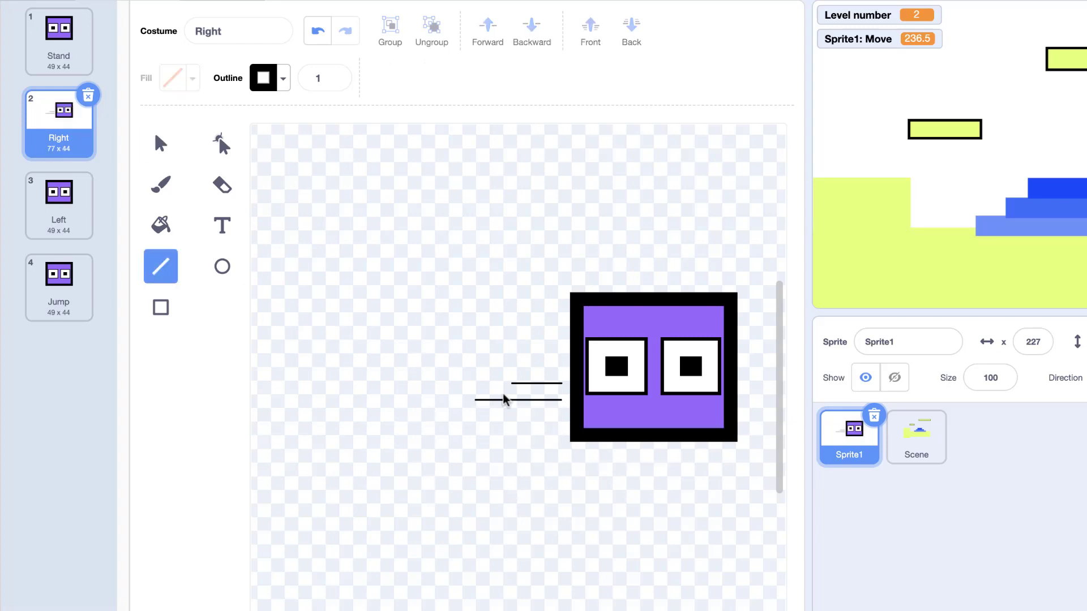
pyautogui.moveTo(557, 415); pyautogui.dragTo(509, 416)
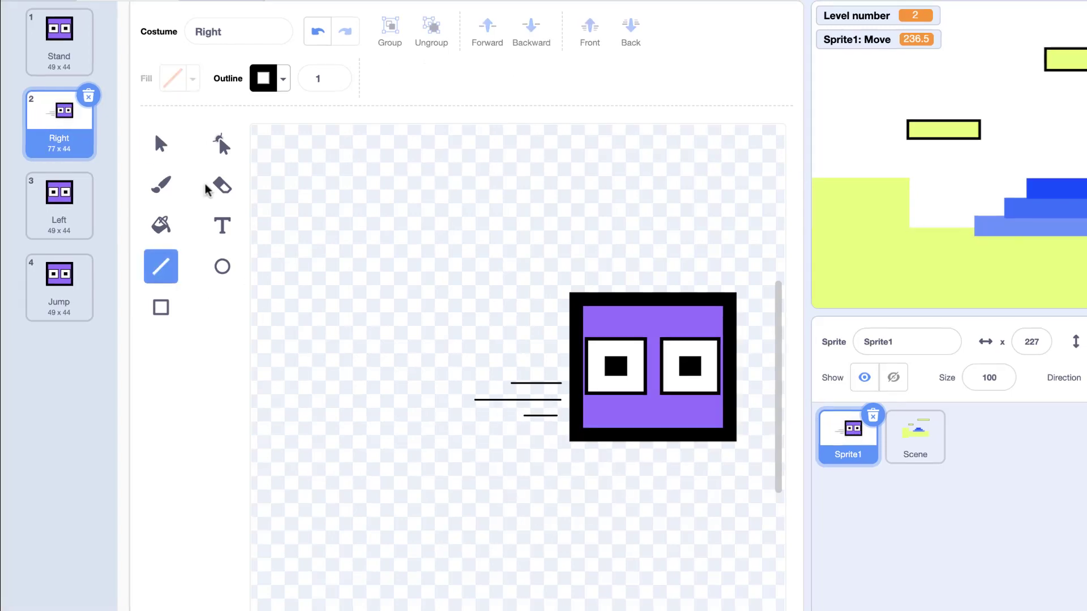
# Move the three speed lines in the Right costume closer together so they are spaced evenly
pyautogui.click(161, 144)
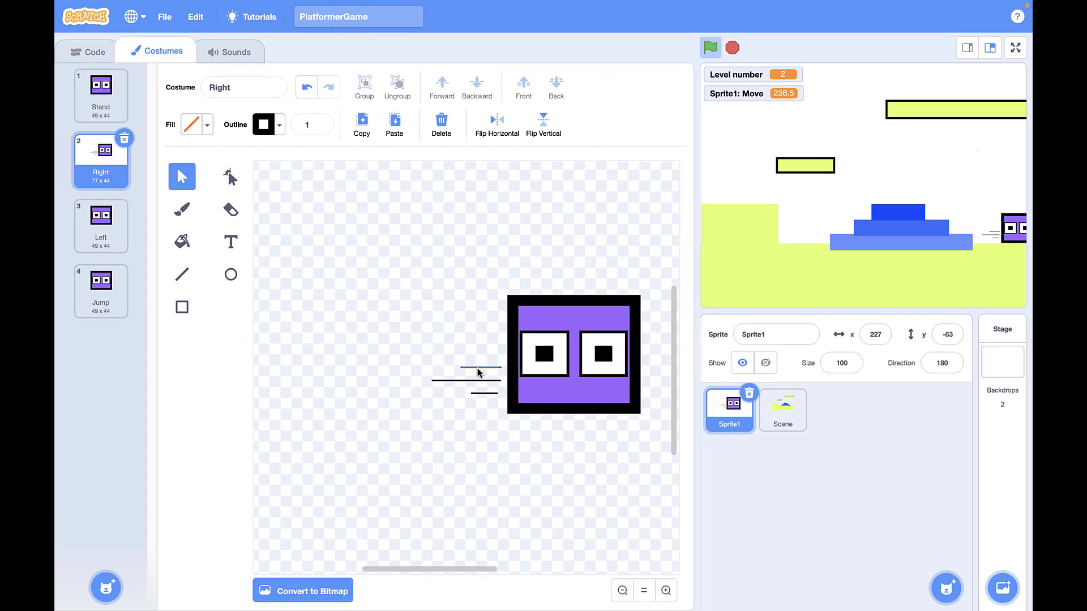
pyautogui.click(478, 368)
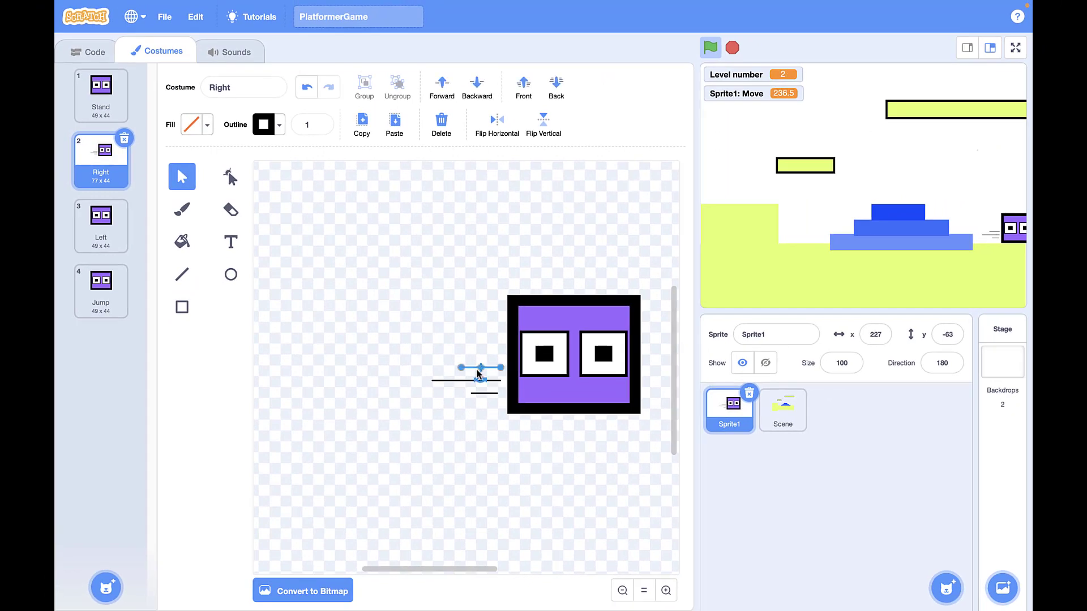
pyautogui.moveTo(479, 369); pyautogui.dragTo(478, 372)
pyautogui.click(460, 381)
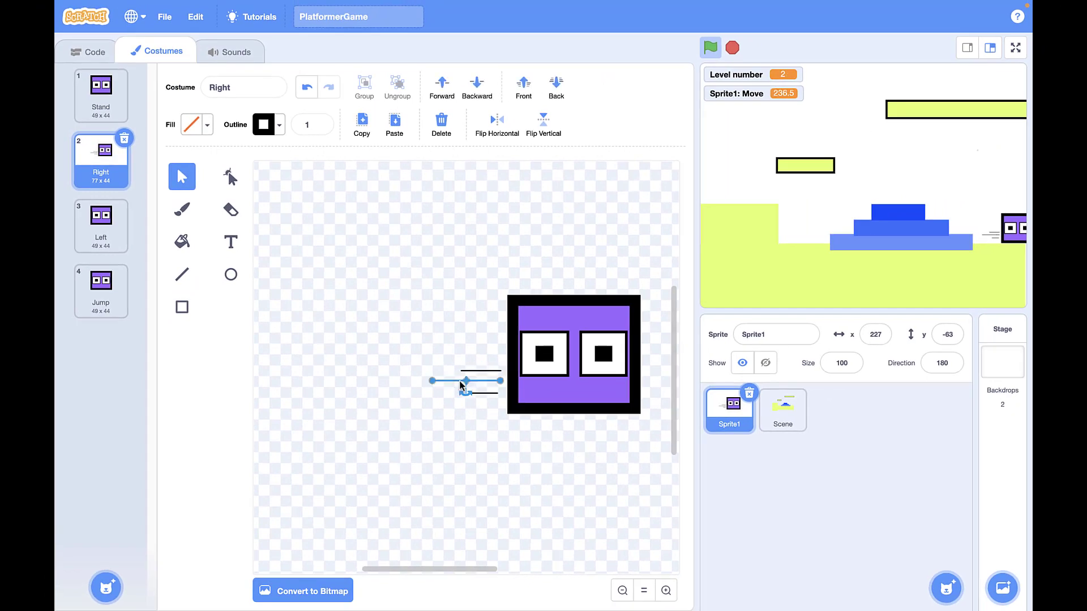
pyautogui.press('Up')
pyautogui.click(475, 396)
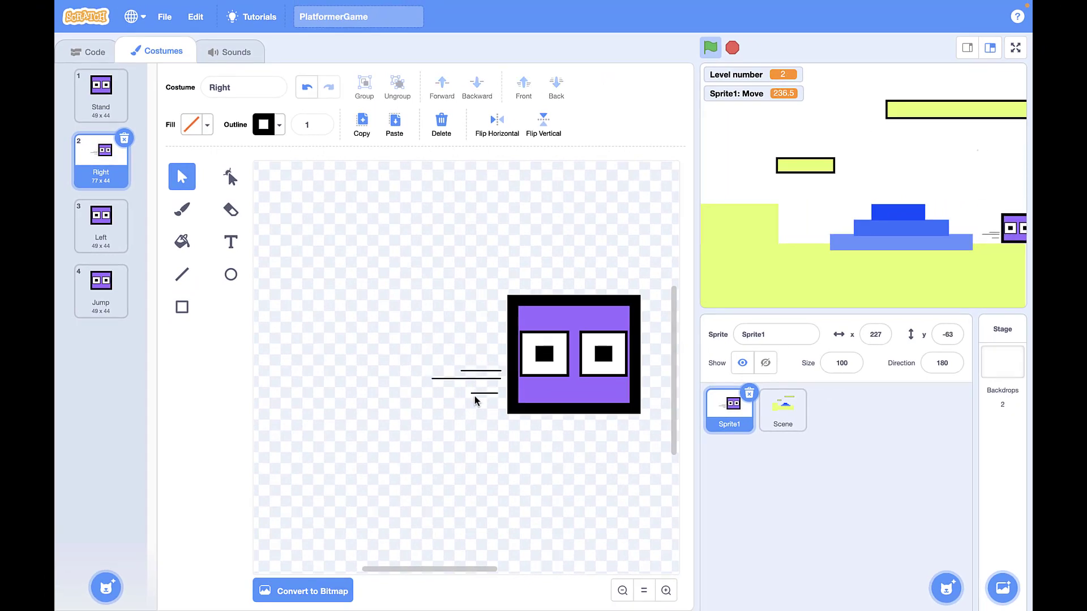
pyautogui.click(476, 394)
pyautogui.press('Up')
pyautogui.press('Up')
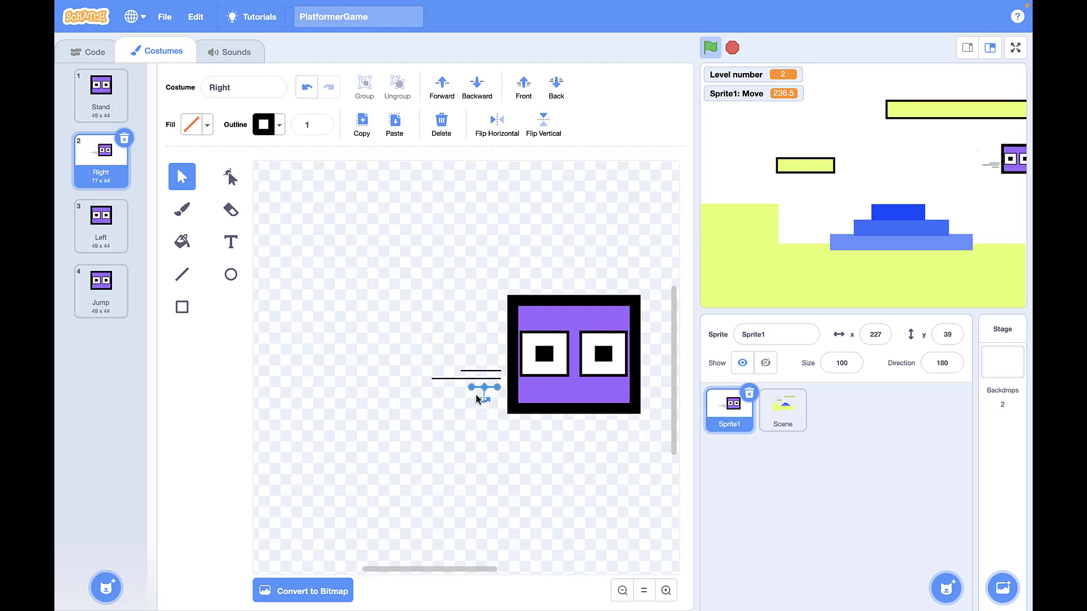
pyautogui.click(381, 281)
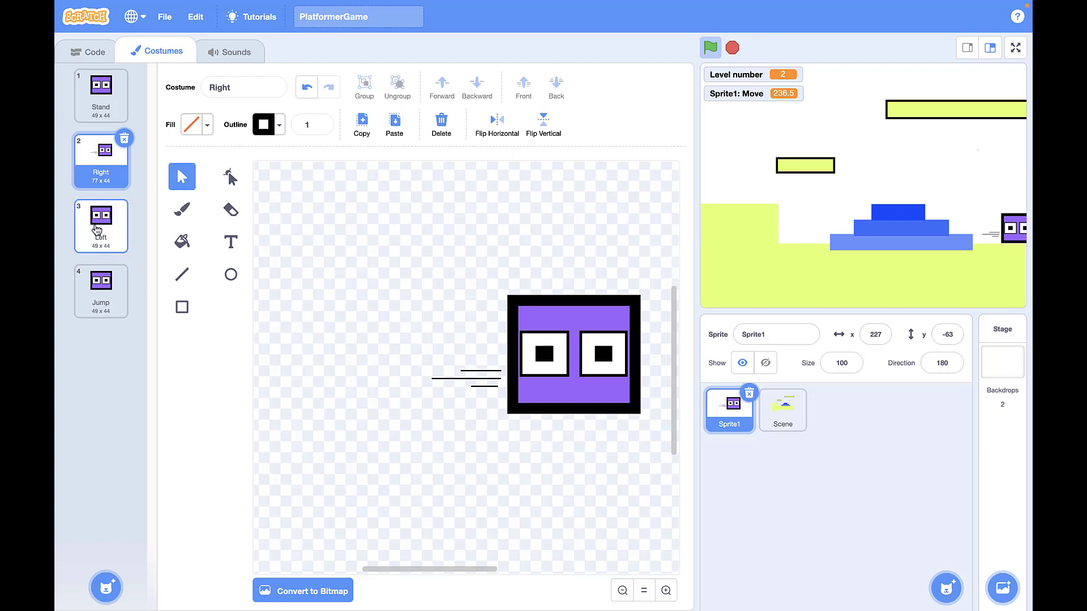
# Copy the three speed lines from the Right costume into the Left costume, flipped horizontally and placed beside the player's right edge
pyautogui.moveTo(497, 449); pyautogui.dragTo(497, 449)
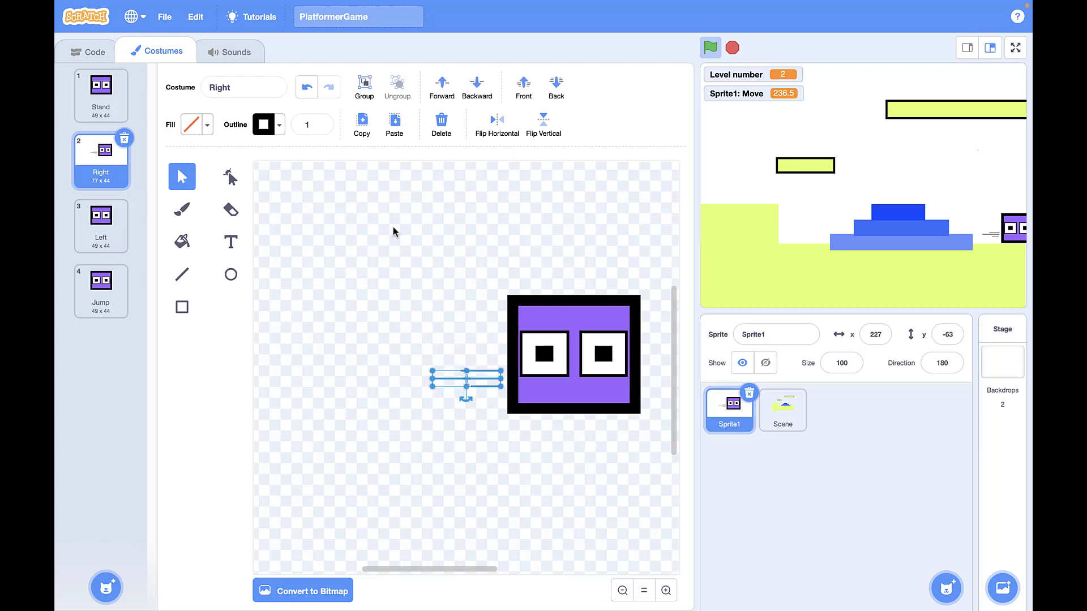
pyautogui.click(110, 224)
pyautogui.moveTo(466, 574); pyautogui.dragTo(543, 566)
pyautogui.click(404, 132)
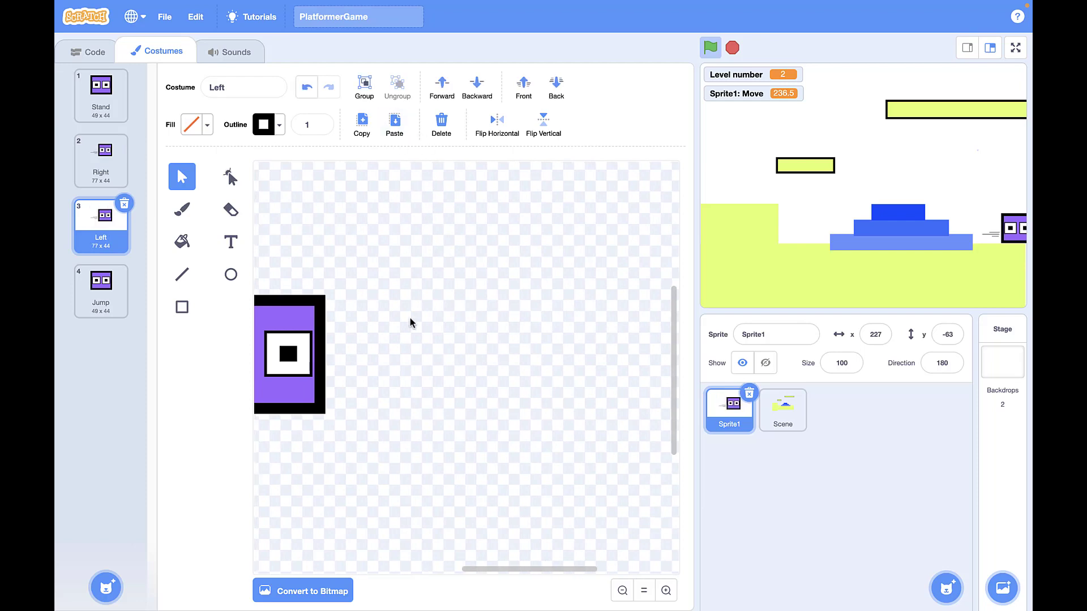
pyautogui.moveTo(570, 572); pyautogui.dragTo(526, 572)
pyautogui.click(497, 120)
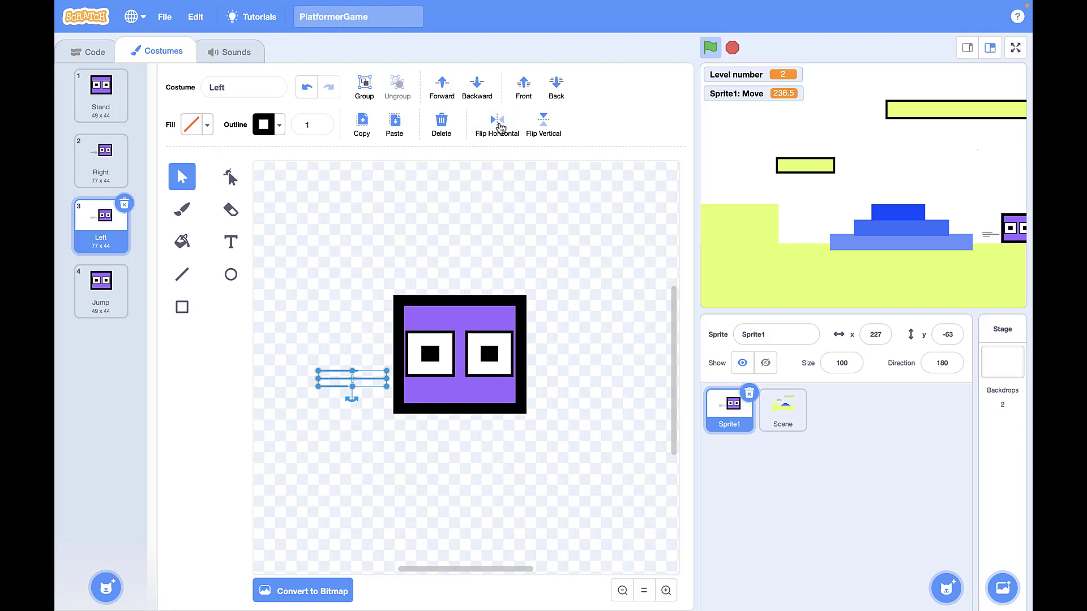
pyautogui.moveTo(339, 383); pyautogui.dragTo(556, 401)
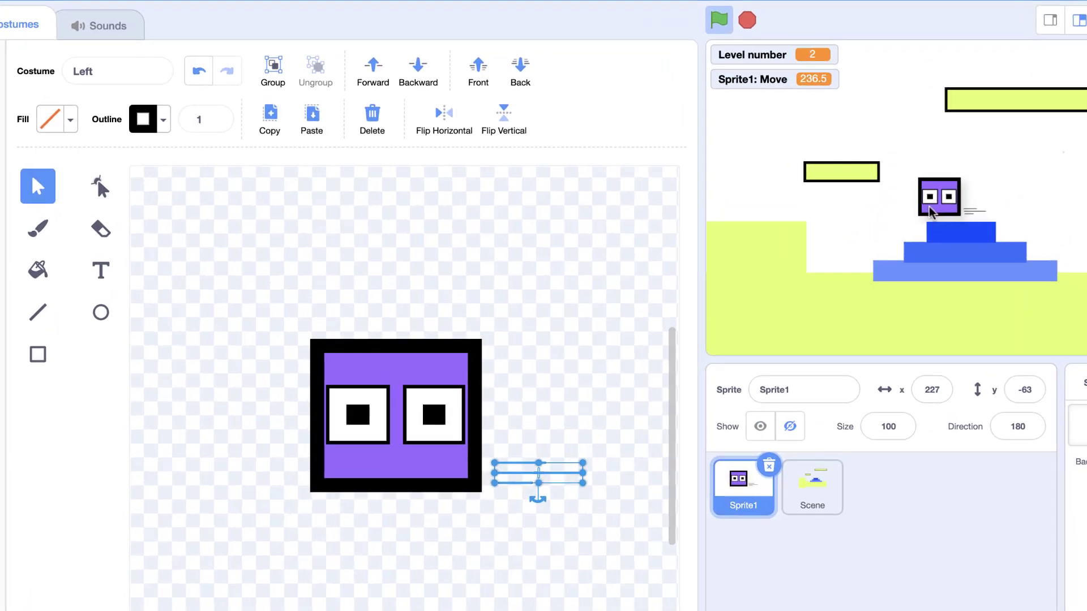
pyautogui.click(577, 317)
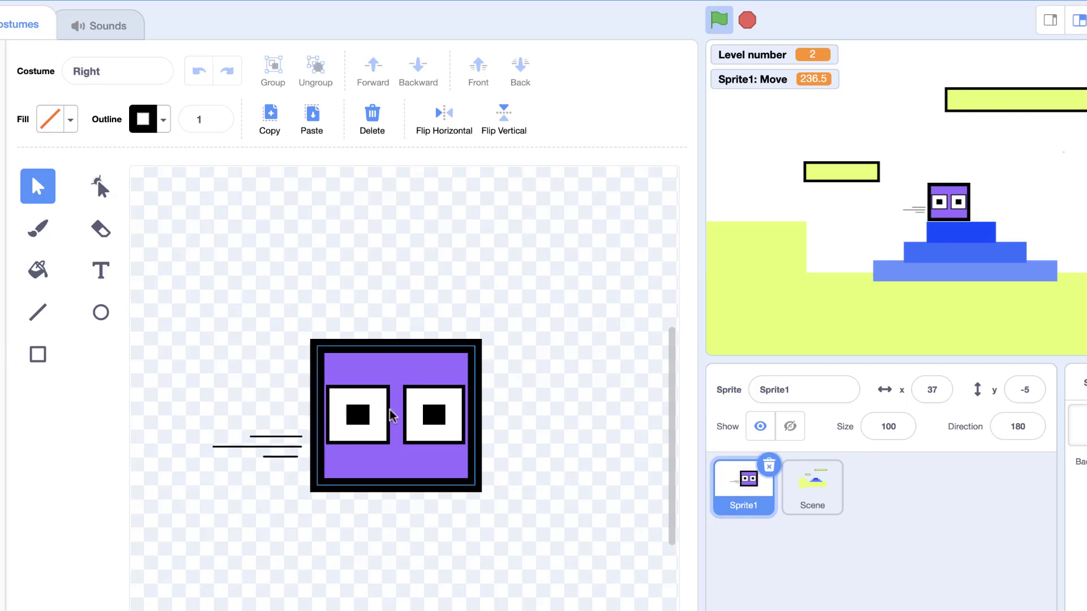
# Ungroup the right eye in the Right costume and nudge its pupil toward the right edge of the white square
pyautogui.click(433, 416)
pyautogui.click(306, 85)
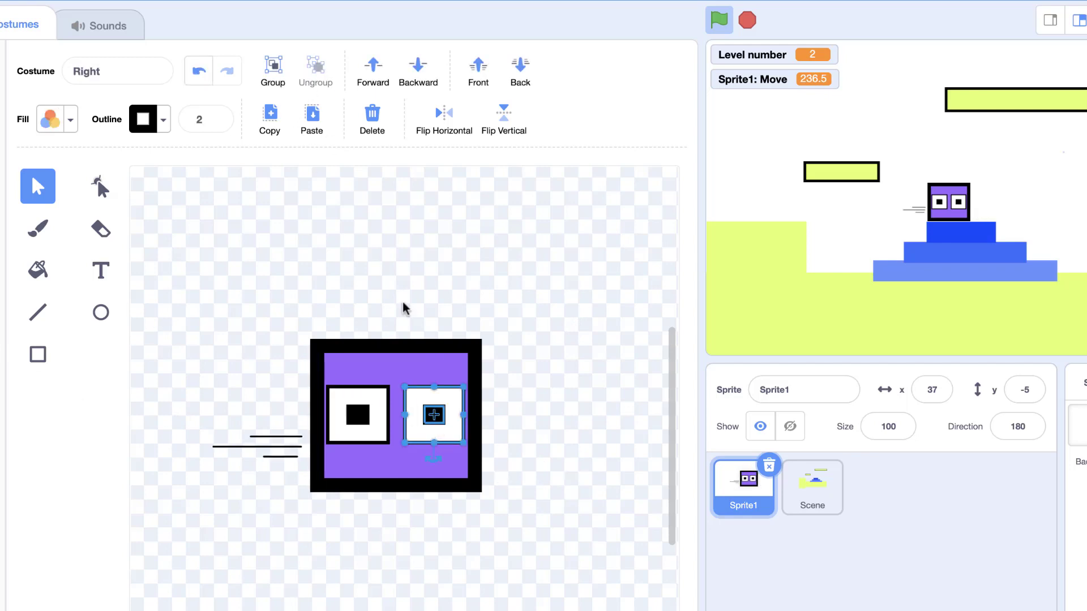
pyautogui.click(529, 308)
pyautogui.click(437, 413)
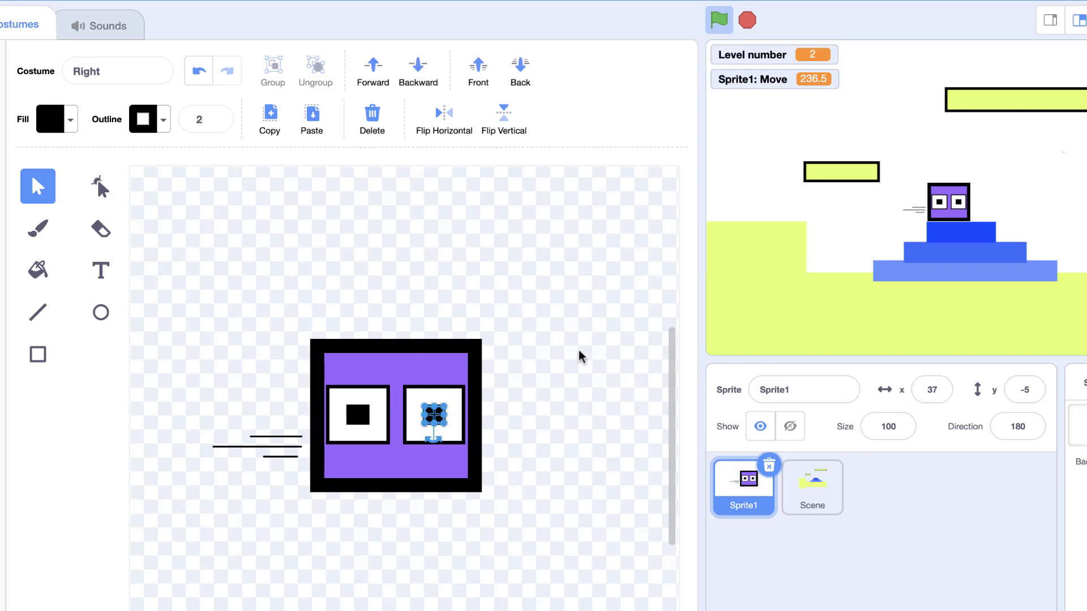
pyautogui.press('Right')
pyautogui.press('Right')
pyautogui.press('Right')
pyautogui.press('Right')
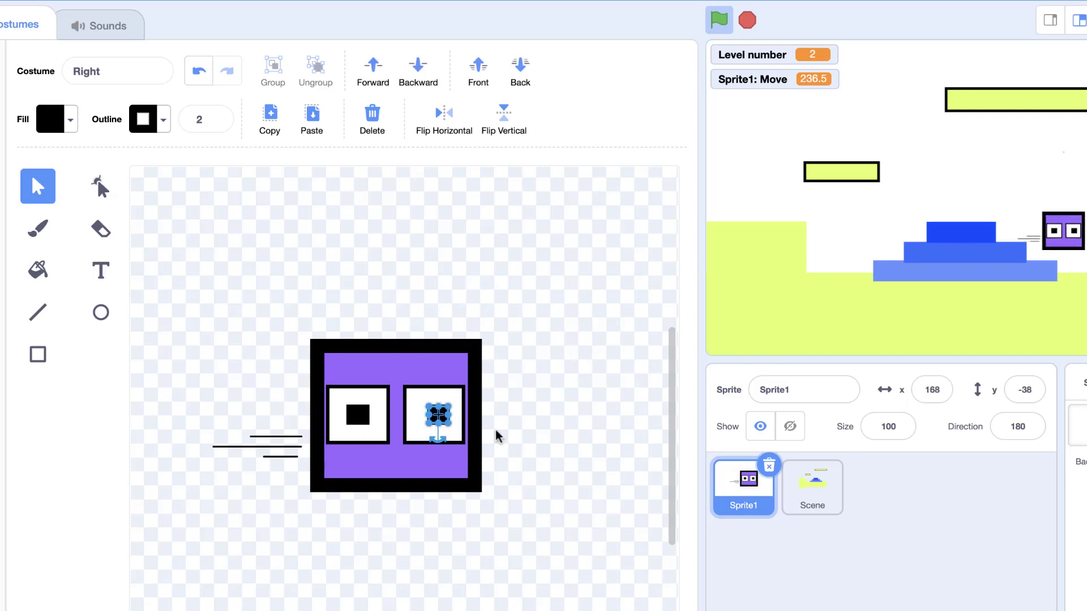
pyautogui.press('Right')
pyautogui.press('Right')
pyautogui.press('Right')
pyautogui.press('Right')
pyautogui.press('Right')
pyautogui.press('Right')
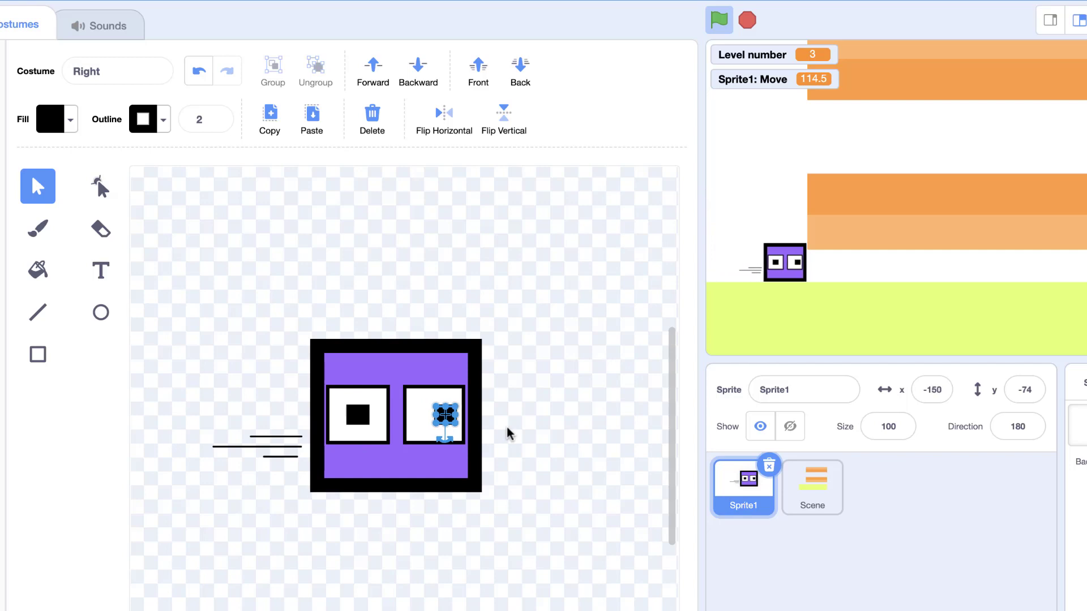
pyautogui.press('Right')
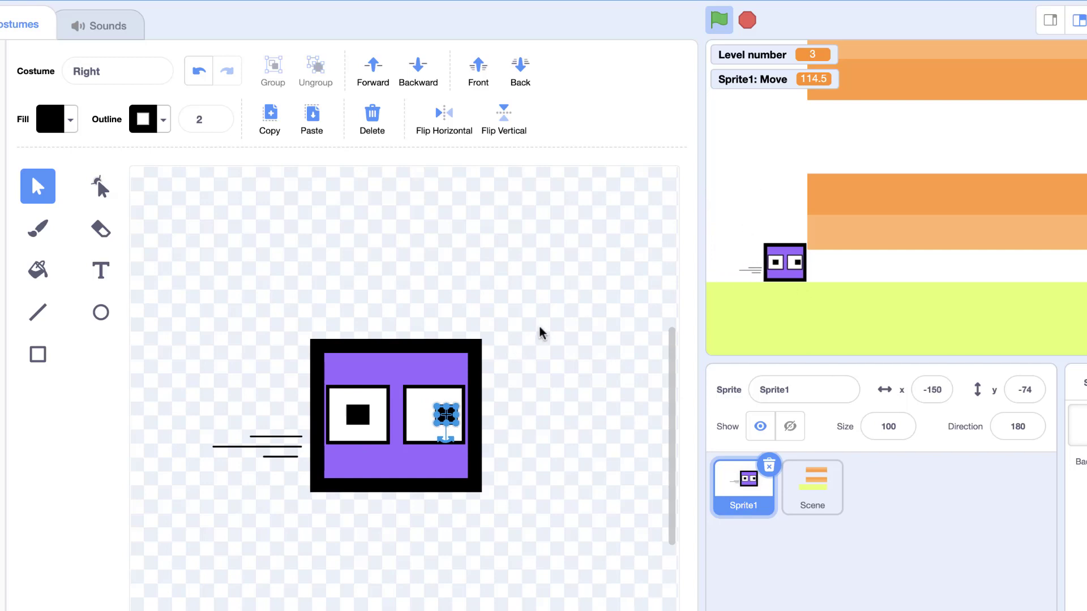
# Ungroup the left eye in the Right costume and delete both its white square and its pupil
pyautogui.click(353, 423)
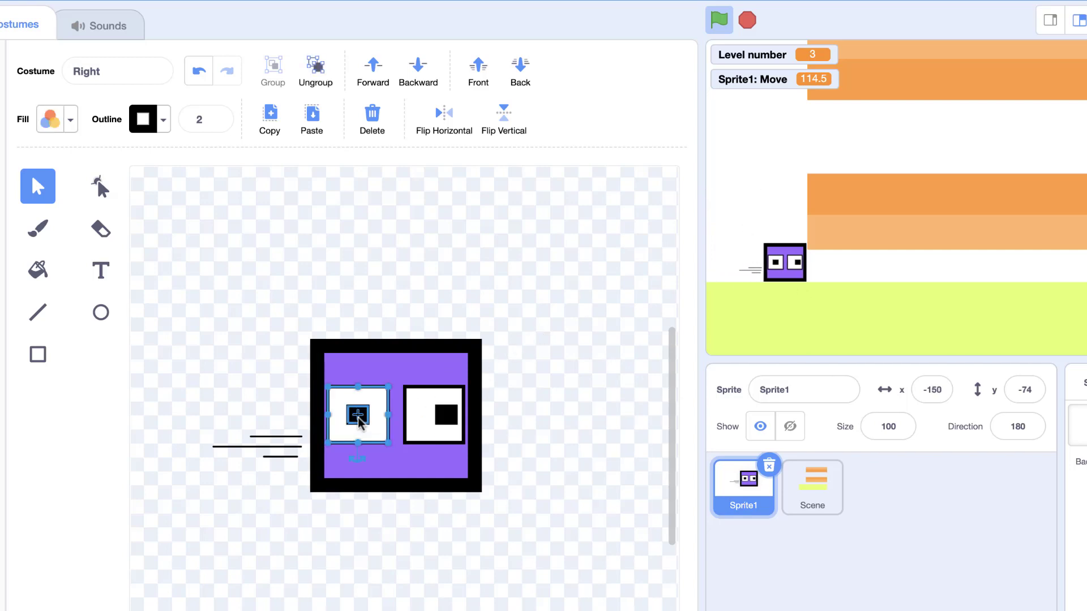
pyautogui.click(316, 72)
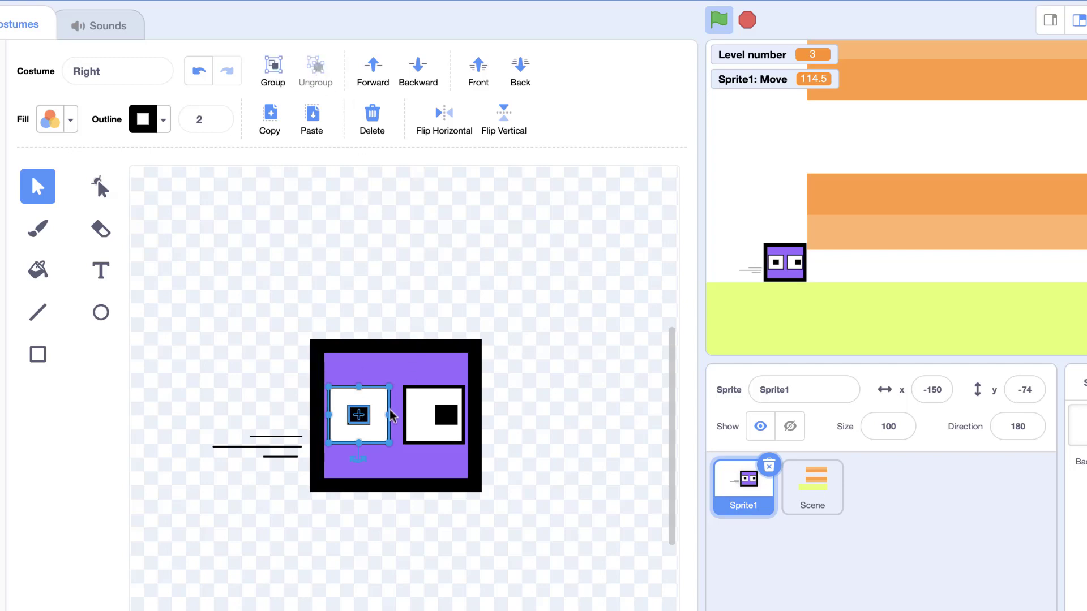
pyautogui.click(586, 354)
pyautogui.click(378, 408)
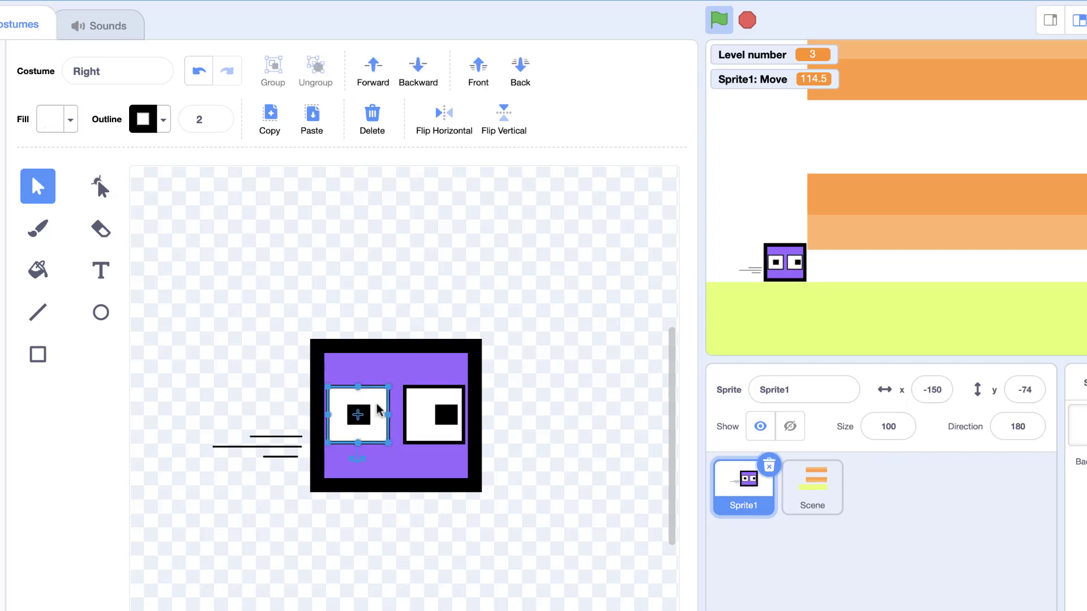
pyautogui.press('Delete')
pyautogui.click(359, 415)
pyautogui.press('Delete')
# Group the remaining eye's white square and shifted pupil in the Right costume
pyautogui.click(426, 419)
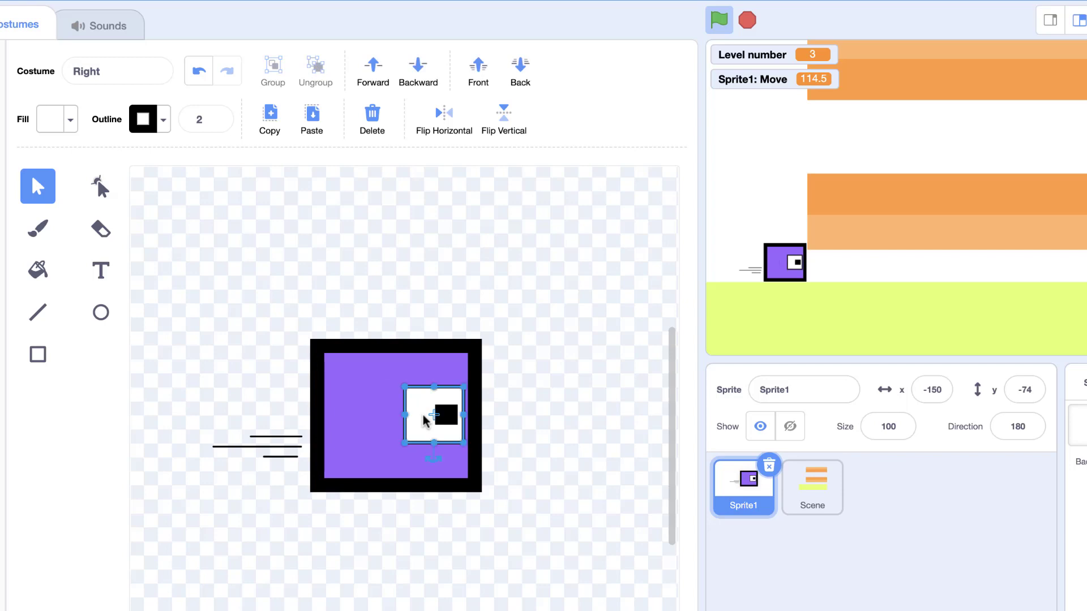
pyautogui.click(442, 416)
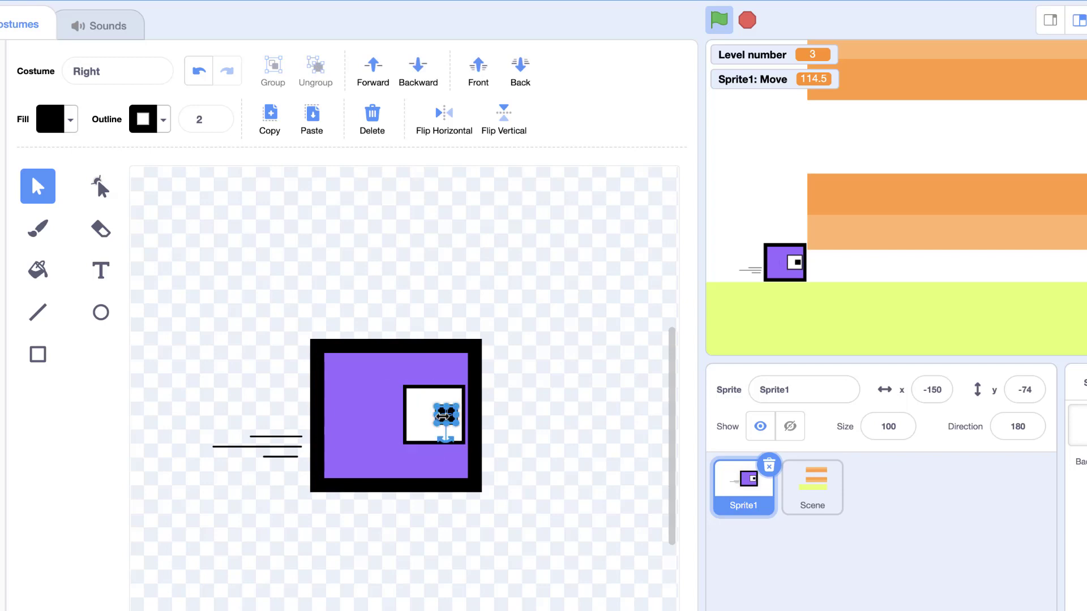
pyautogui.keyDown('shift'); pyautogui.click(398, 415); pyautogui.keyUp('shift')
pyautogui.click(422, 417)
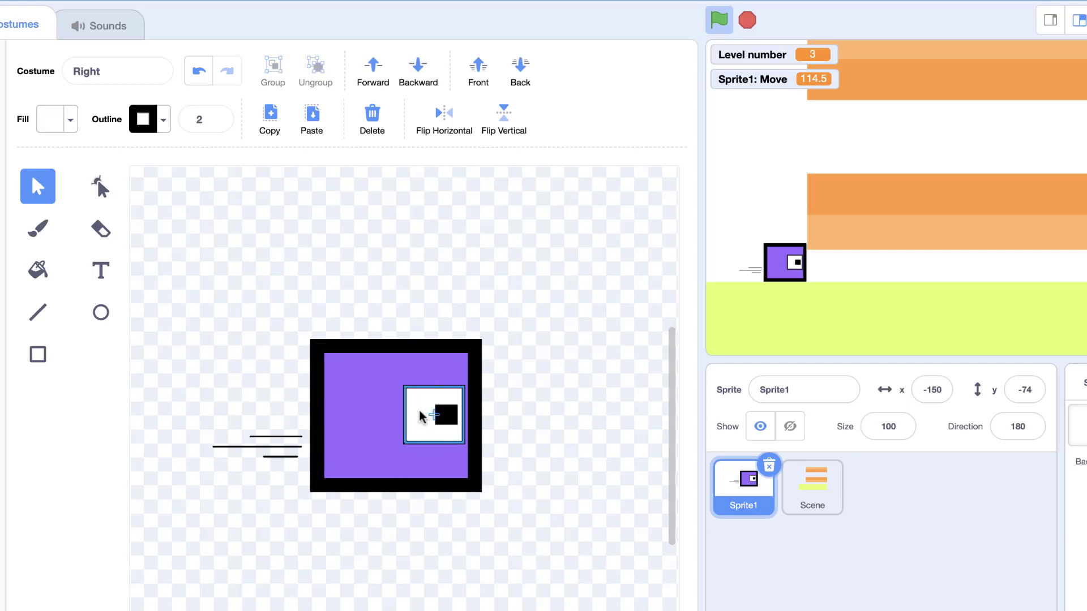
pyautogui.keyDown('shift'); pyautogui.click(444, 416); pyautogui.keyUp('shift')
pyautogui.click(273, 71)
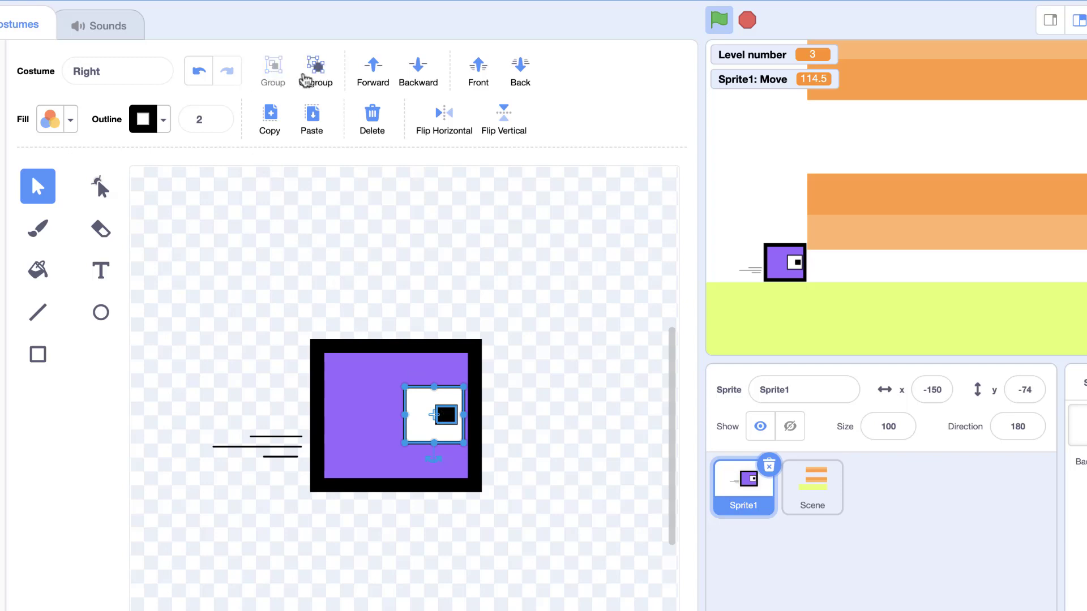
# Duplicate the grouped eye and place the copy level with it as the left eye of the Right costume
pyautogui.click(274, 120)
pyautogui.click(320, 121)
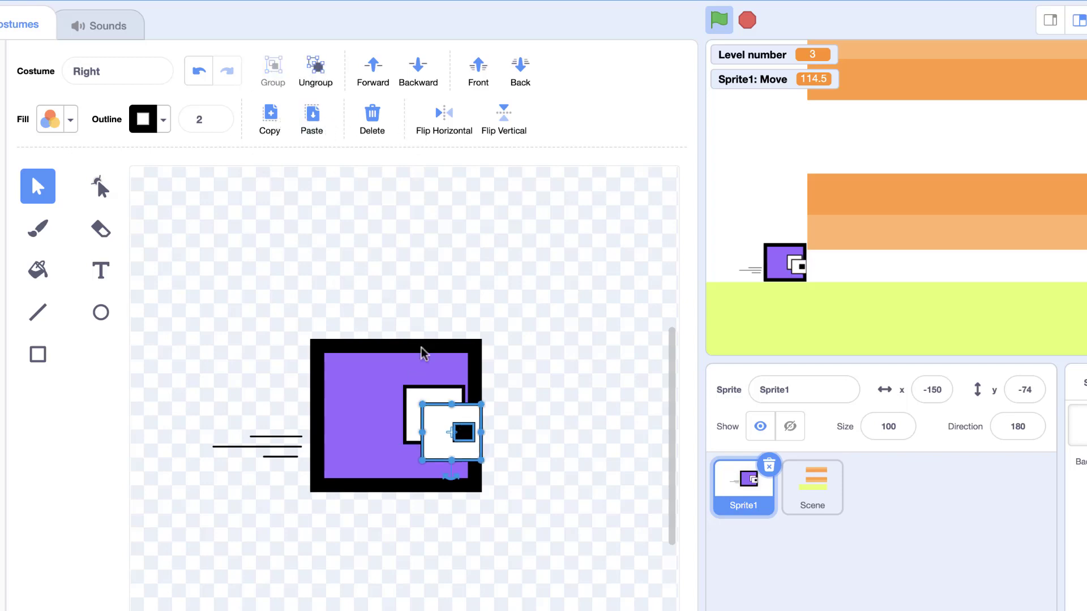
pyautogui.moveTo(442, 422); pyautogui.dragTo(355, 401)
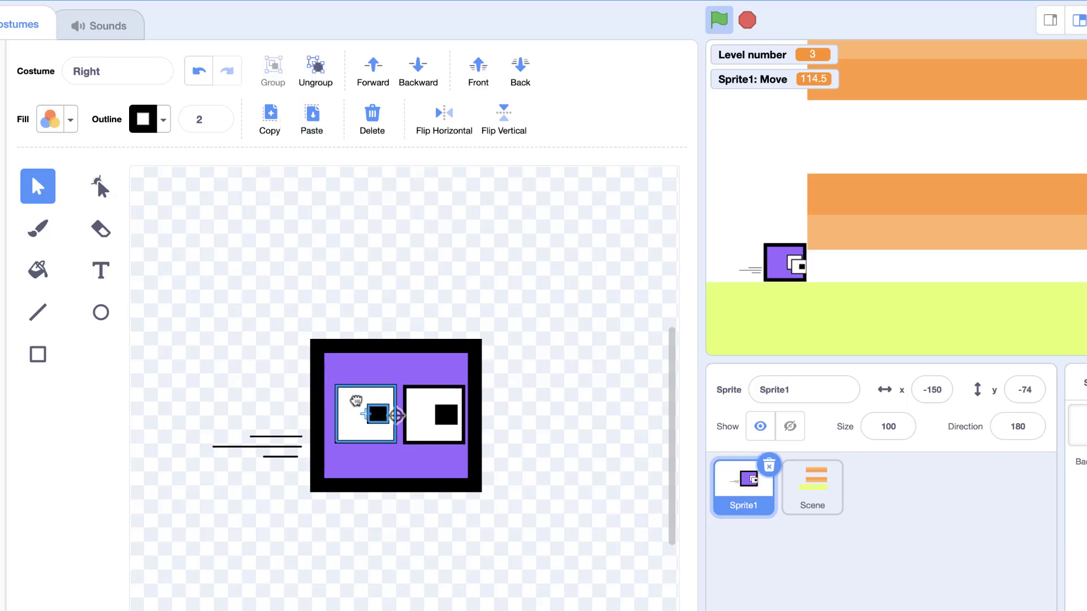
pyautogui.click(512, 303)
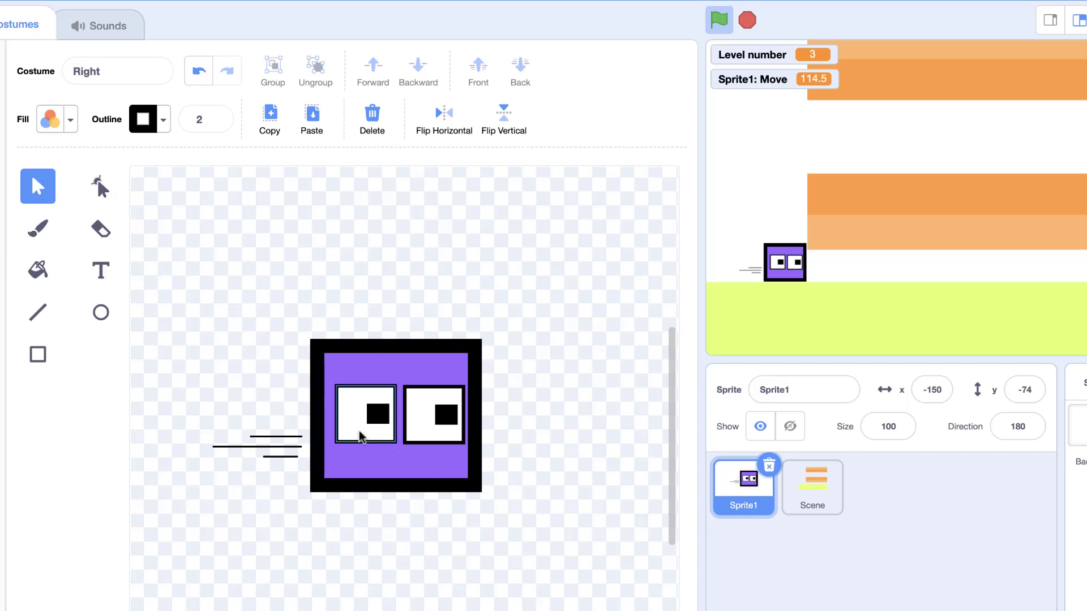
# Copy the left eye of the Right costume and delete both centred eyes from the Left costume
pyautogui.click(350, 405)
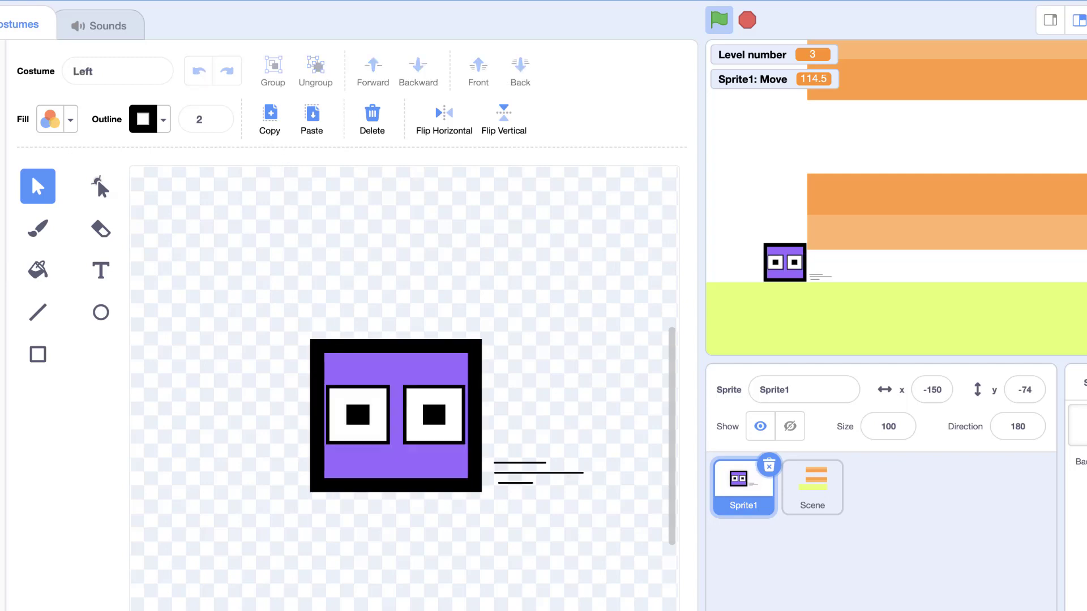
pyautogui.click(361, 397)
pyautogui.press('Delete')
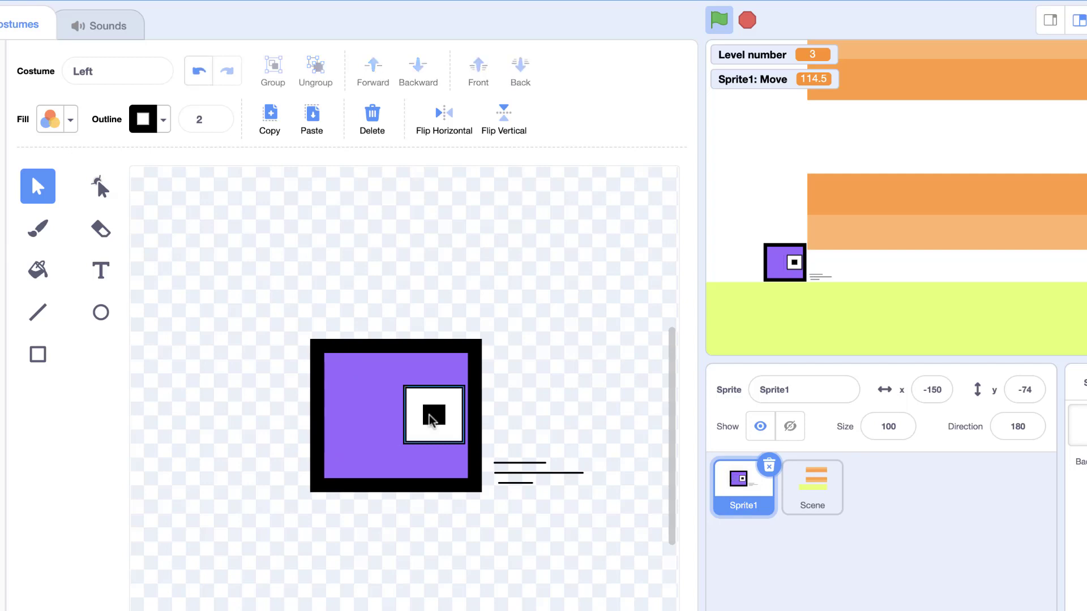
pyautogui.click(430, 416)
pyautogui.press('Delete')
# Paste the copied eye into the Left costume and flip it horizontally so its pupil looks left
pyautogui.click(313, 130)
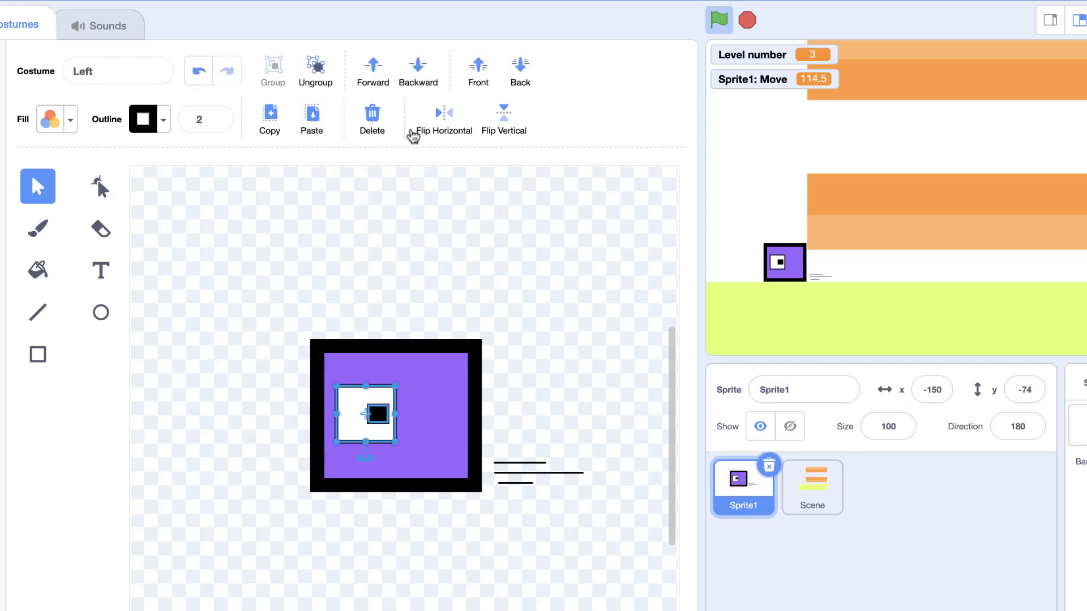
pyautogui.click(447, 114)
pyautogui.click(450, 283)
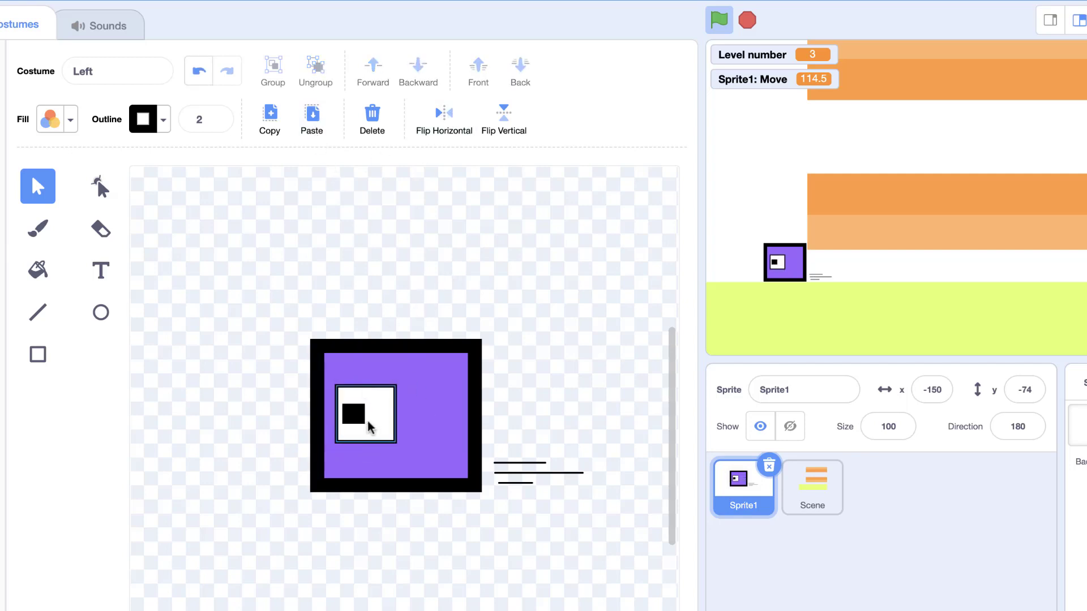
# Duplicate the left-looking eye, place the copy as the Left costume's right eye, and shift both eyes slightly left
pyautogui.click(387, 390)
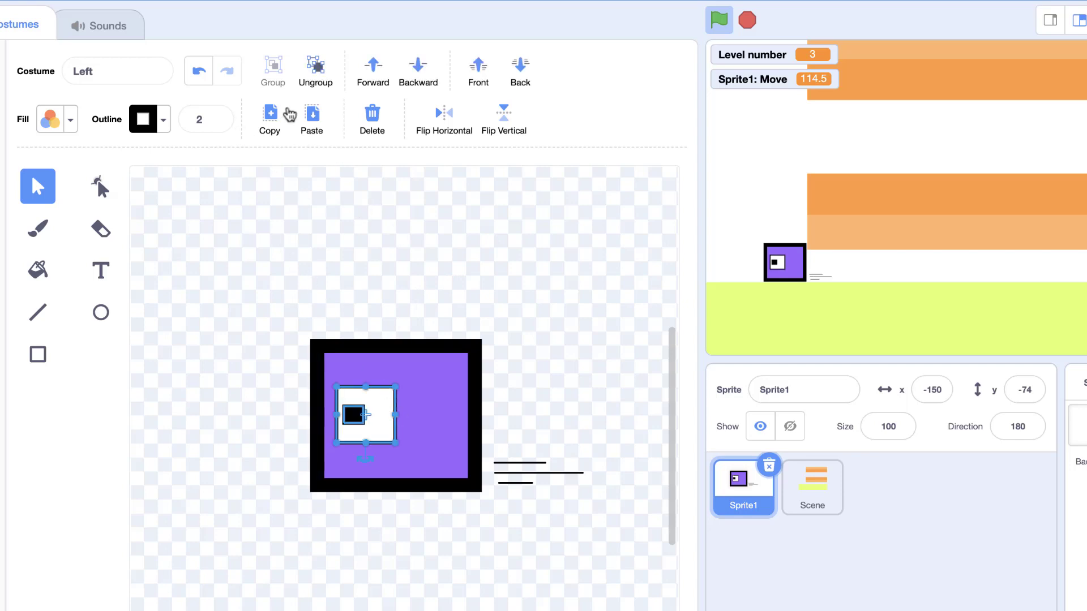
pyautogui.click(278, 115)
pyautogui.click(327, 129)
pyautogui.moveTo(382, 451); pyautogui.dragTo(434, 429)
pyautogui.moveTo(361, 418); pyautogui.dragTo(355, 416)
pyautogui.moveTo(435, 422); pyautogui.dragTo(429, 419)
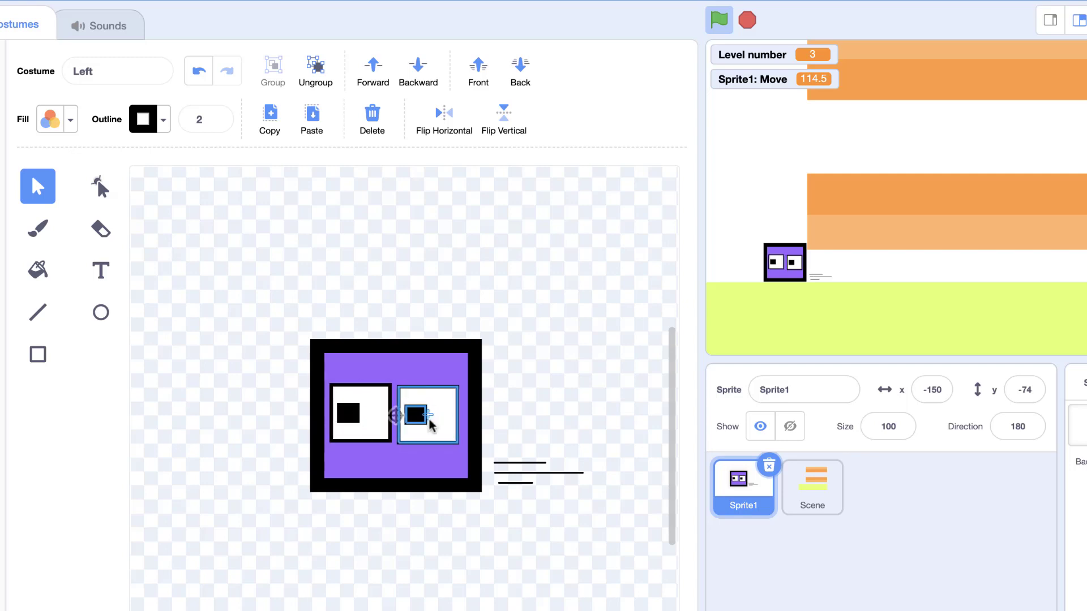
pyautogui.click(531, 389)
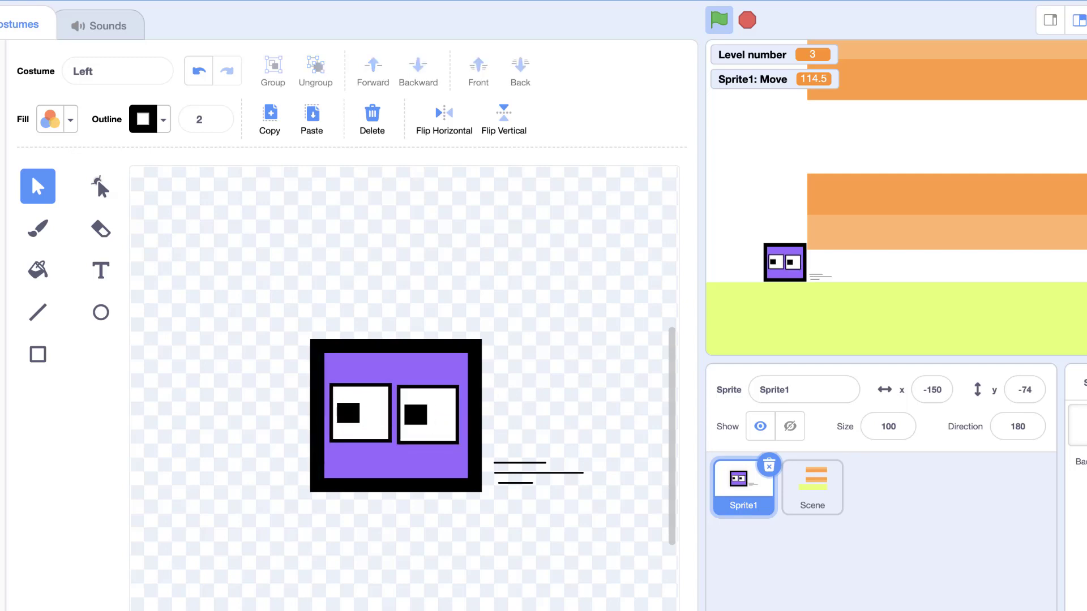
# Compare with the Right costume and realign the Left costume's eyes level with each other and slightly farther left
pyautogui.click(0, 170)
pyautogui.click(0, 251)
pyautogui.moveTo(444, 422); pyautogui.dragTo(421, 414)
pyautogui.click(572, 390)
pyautogui.click(367, 413)
pyautogui.click(422, 414)
pyautogui.click(517, 331)
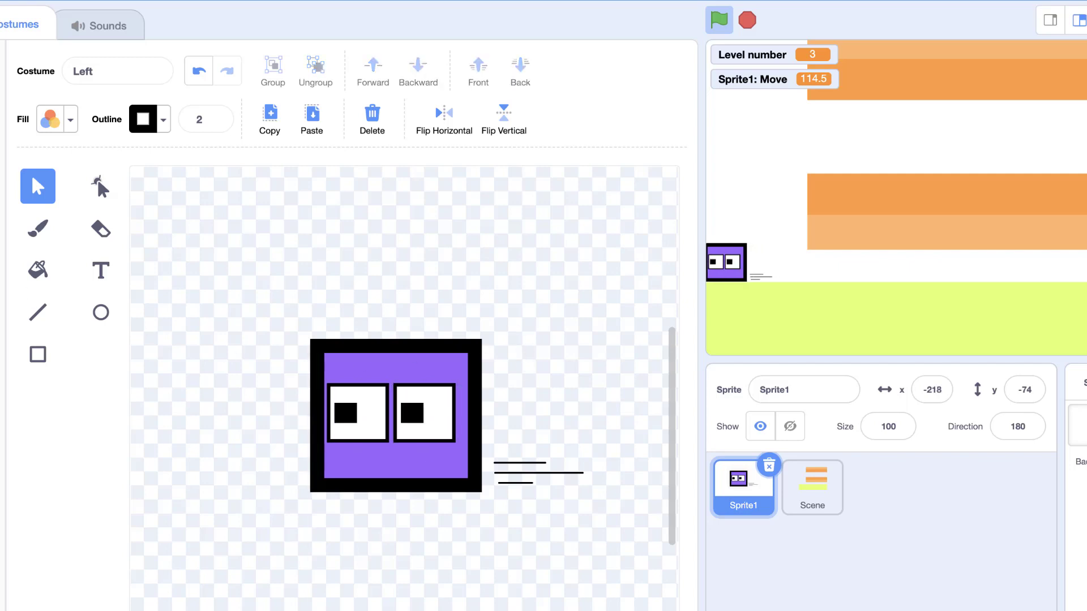
pyautogui.click(365, 414)
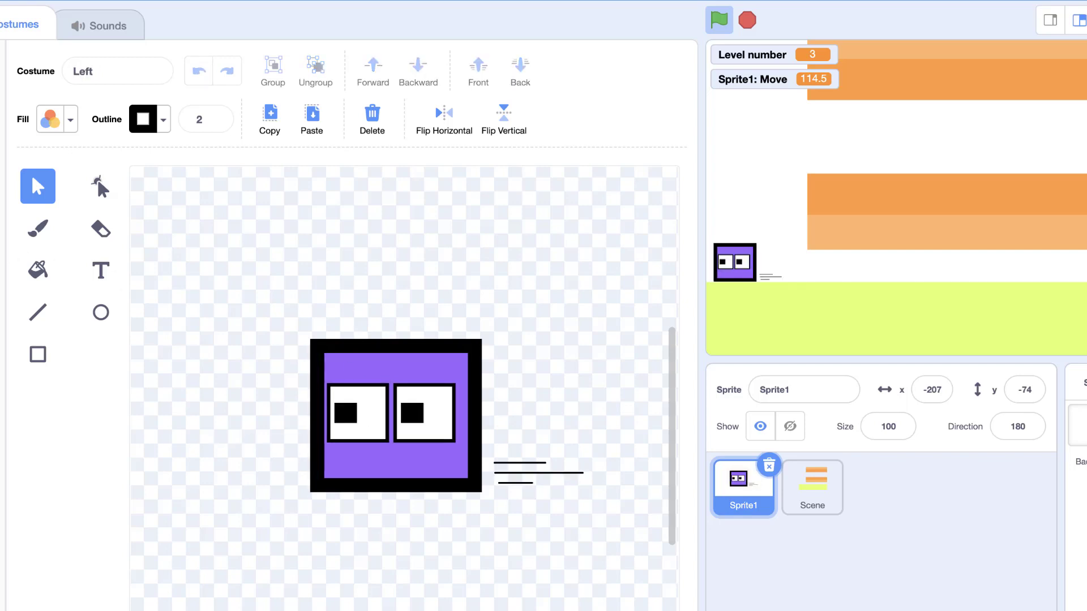
# Nudge the two eyes of the Stand costume slightly closer together so they sit centred on the face
pyautogui.click(355, 412)
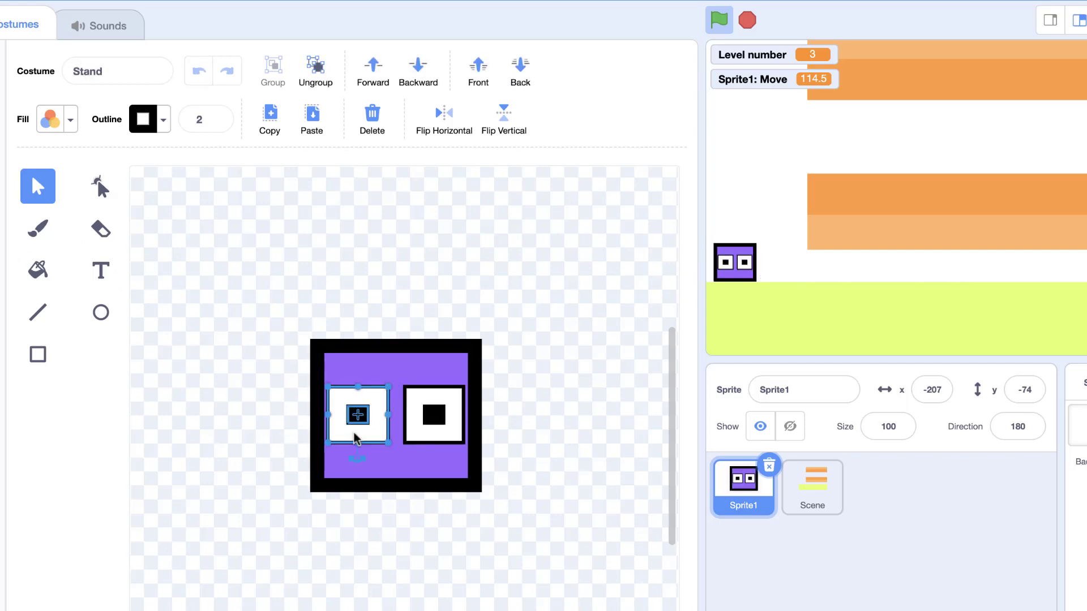
pyautogui.click(433, 419)
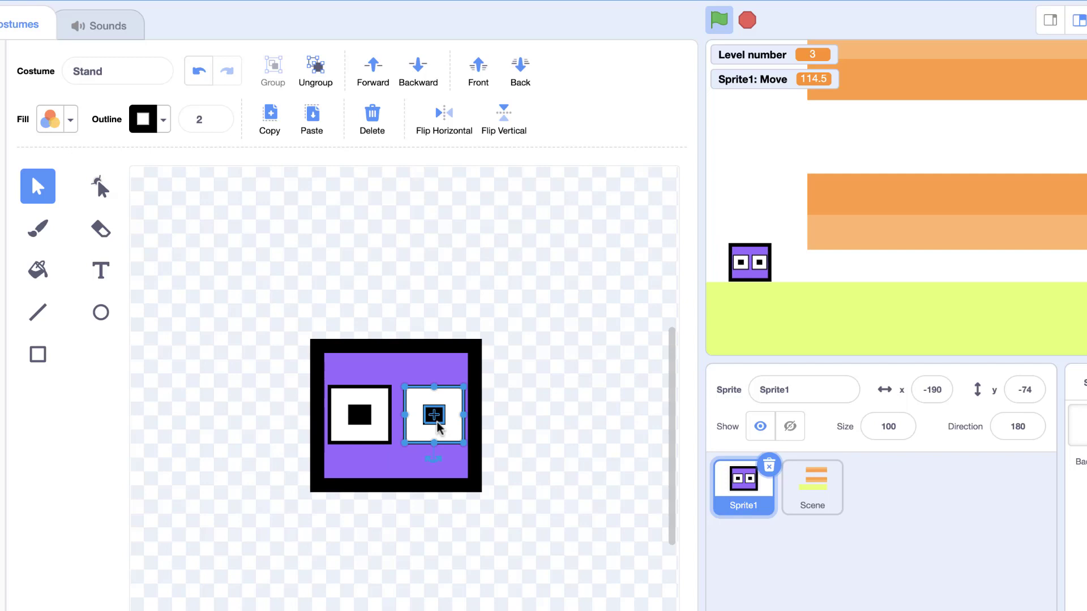
pyautogui.click(352, 430)
pyautogui.click(540, 316)
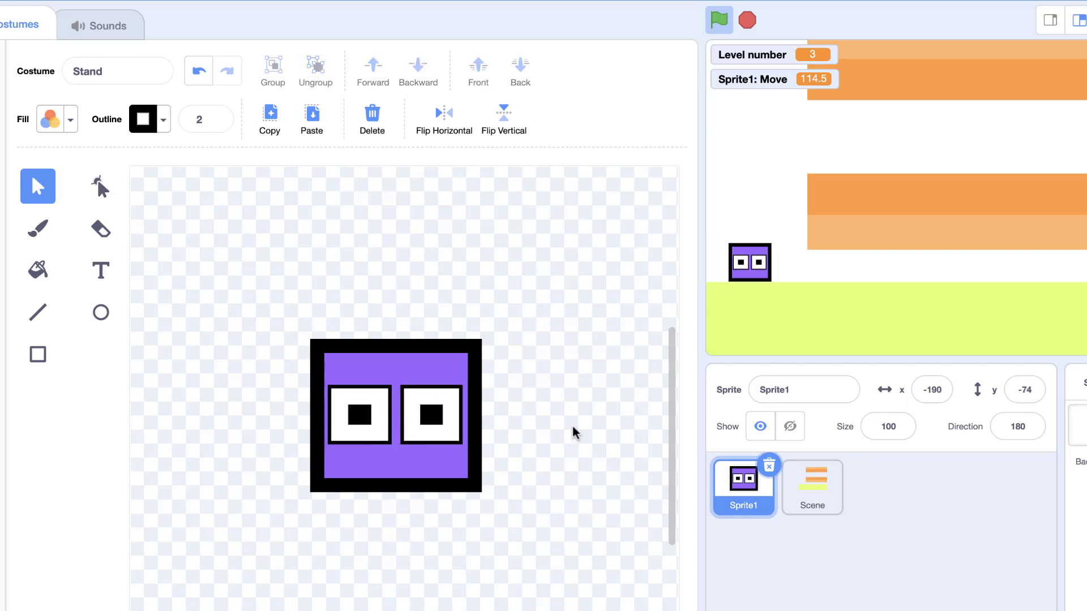
pyautogui.click(356, 416)
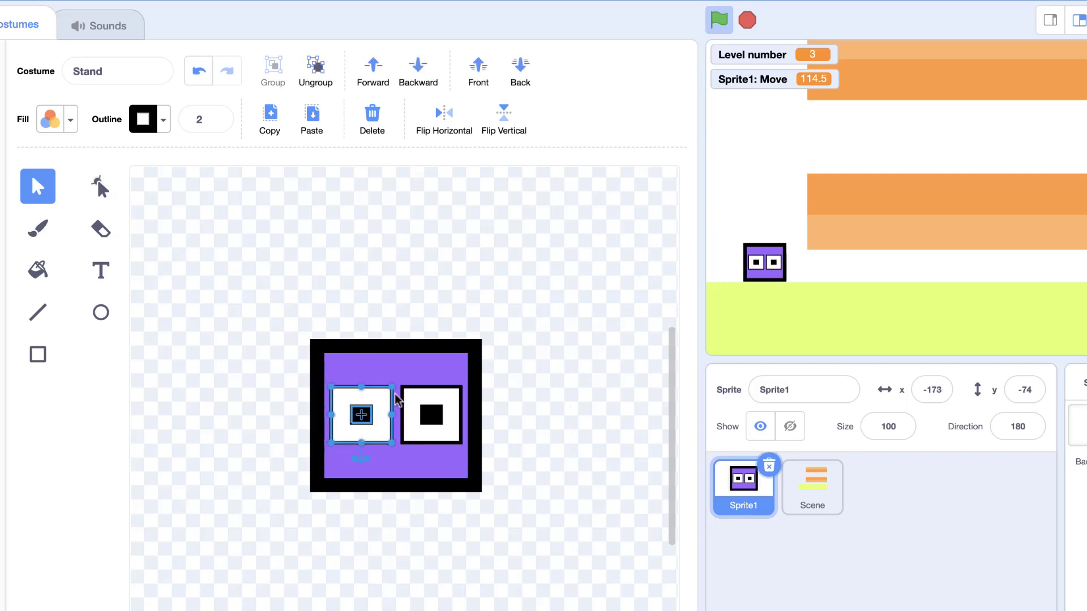
pyautogui.click(454, 303)
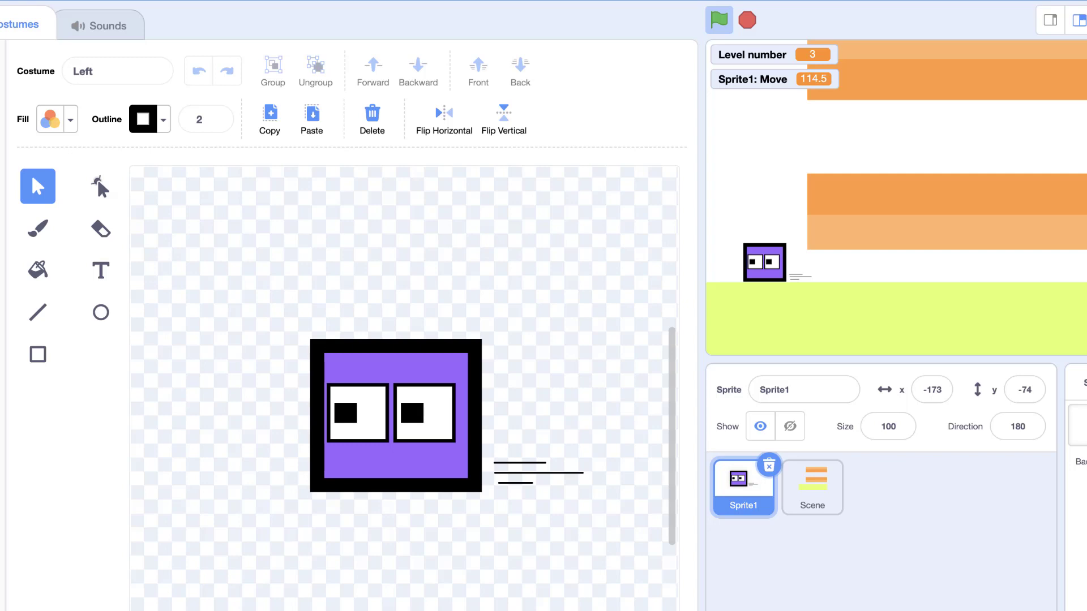
# Copy the Left costume's left eye into the Jump costume, rotated so its pupil points up, and set it above the body
pyautogui.click(379, 430)
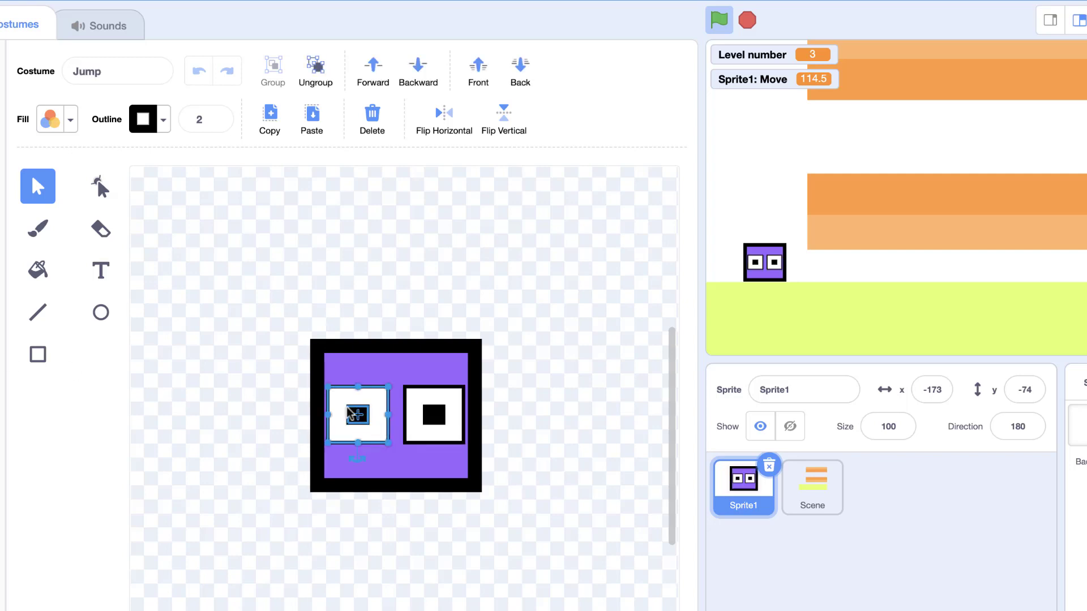
pyautogui.click(355, 433)
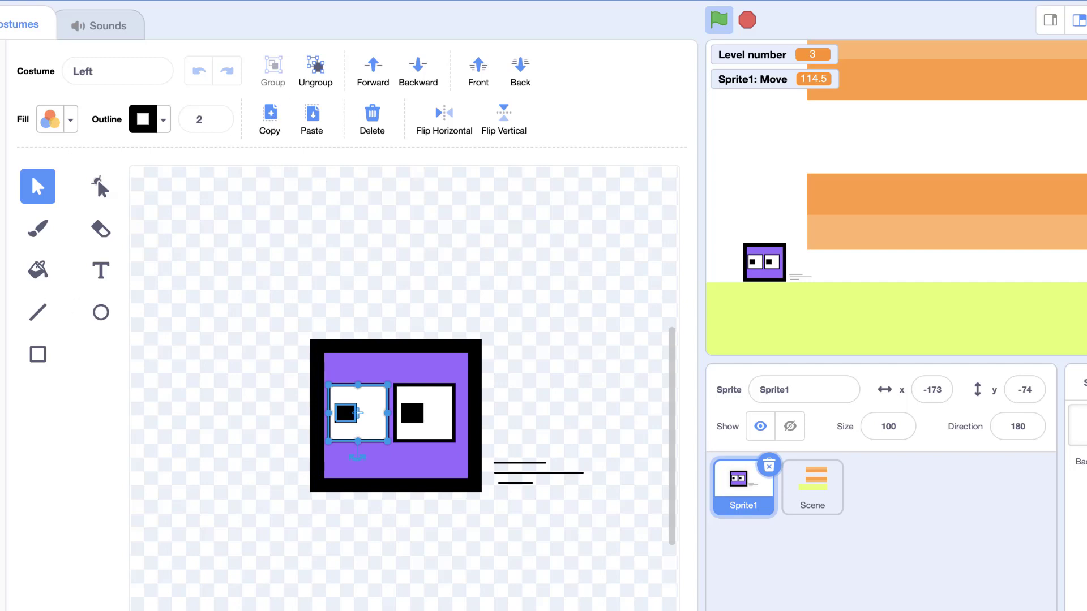
pyautogui.click(311, 116)
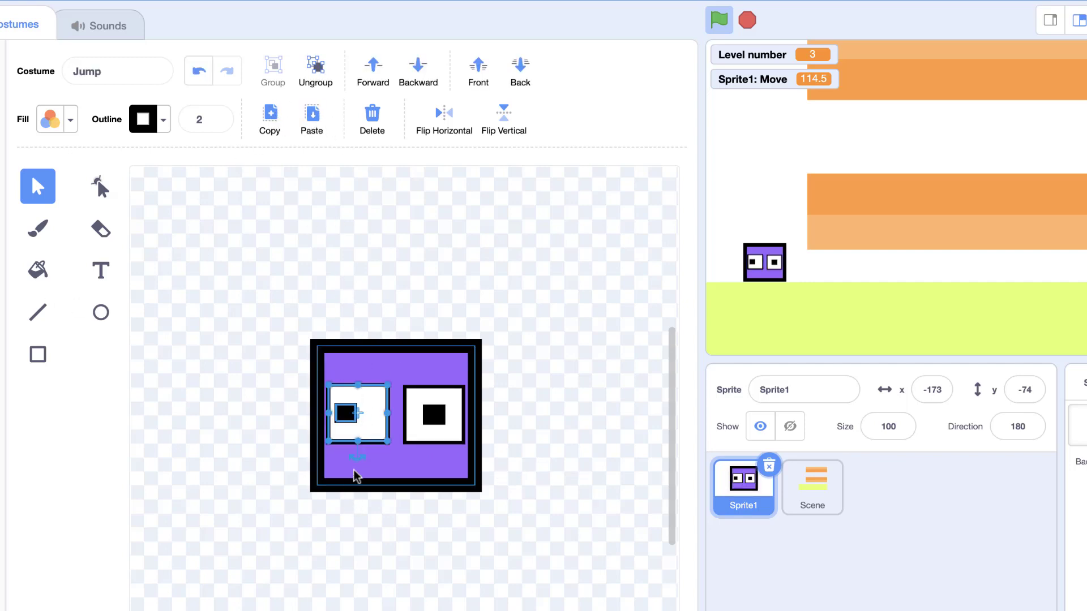
pyautogui.moveTo(357, 460); pyautogui.dragTo(270, 416)
pyautogui.moveTo(359, 436); pyautogui.dragTo(497, 276)
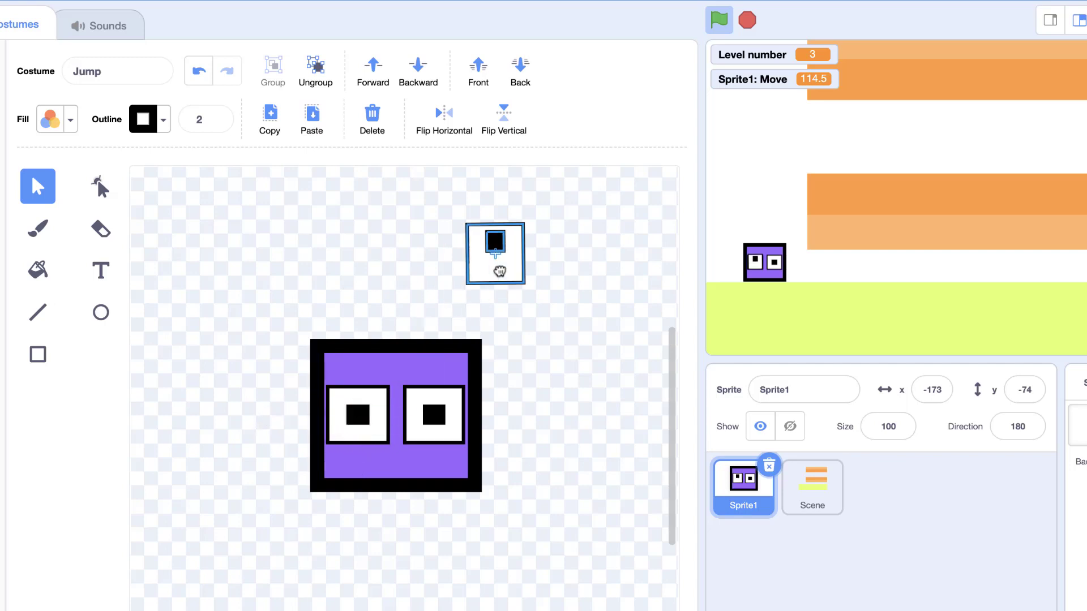
# Delete both centred eyes from the Jump costume and move the upward-looking eye onto the upper left of the face
pyautogui.click(373, 430)
pyautogui.press('Delete')
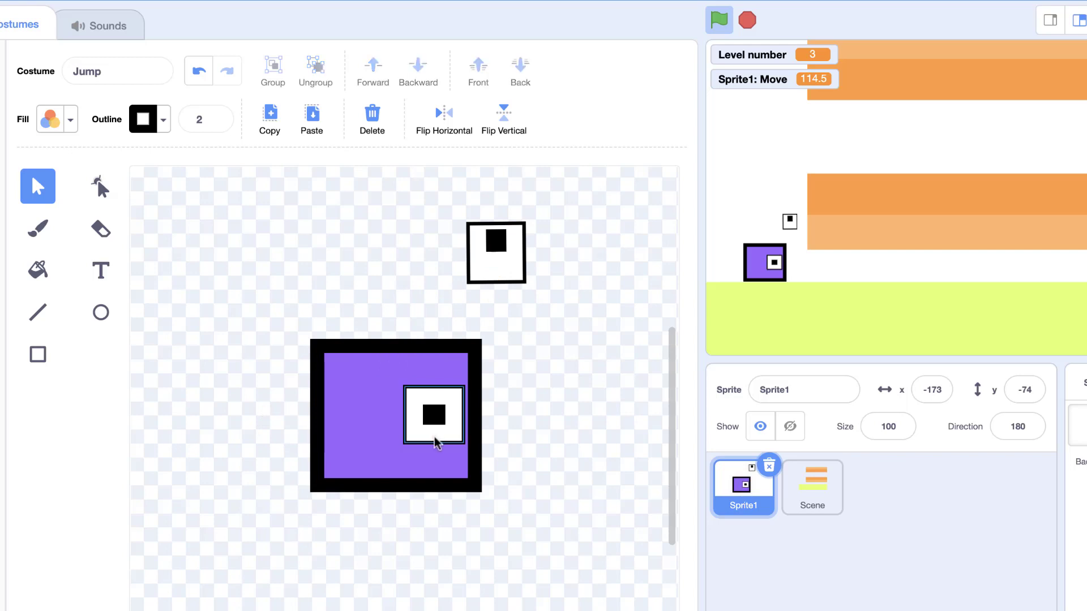
pyautogui.click(434, 424)
pyautogui.press('Delete')
pyautogui.click(478, 280)
pyautogui.moveTo(478, 281); pyautogui.dragTo(366, 407)
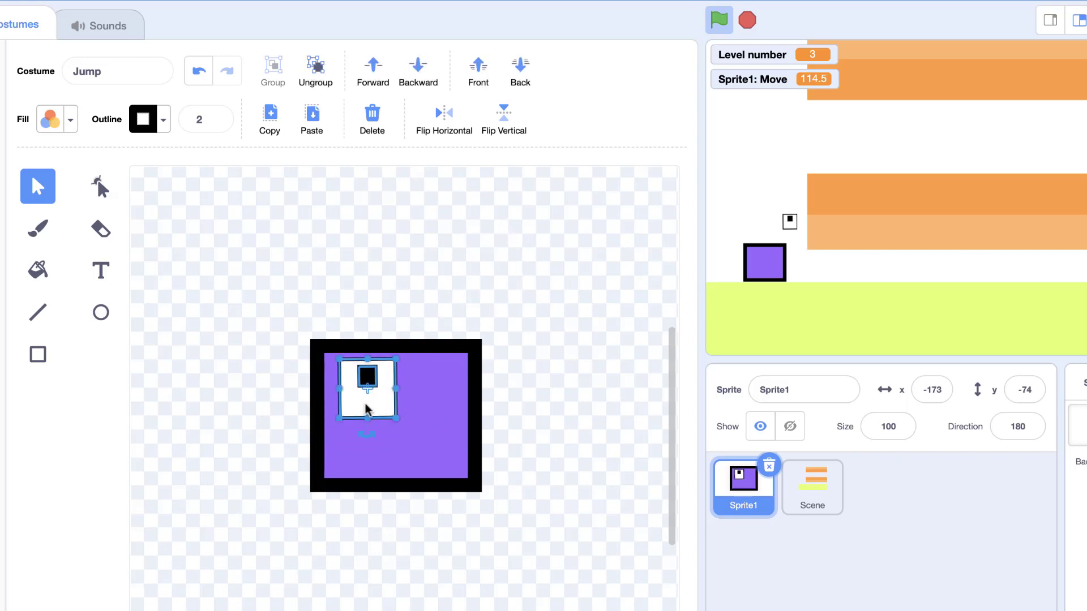
# Paste a second upward-looking eye as the Jump costume's right eye and nudge both eyes slightly left
pyautogui.click(310, 128)
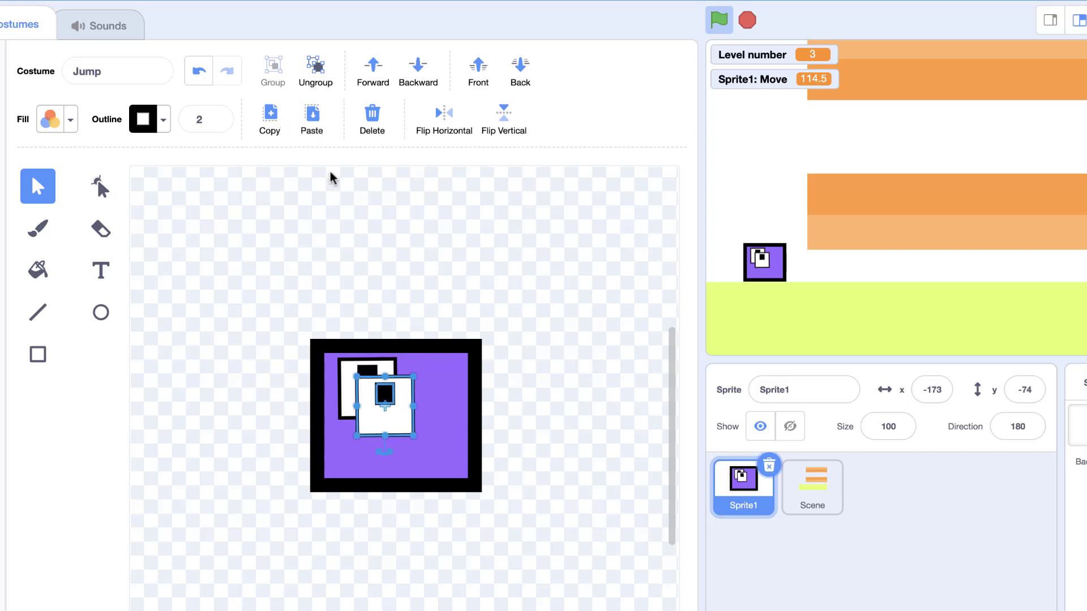
pyautogui.moveTo(373, 432); pyautogui.dragTo(421, 408)
pyautogui.click(380, 409)
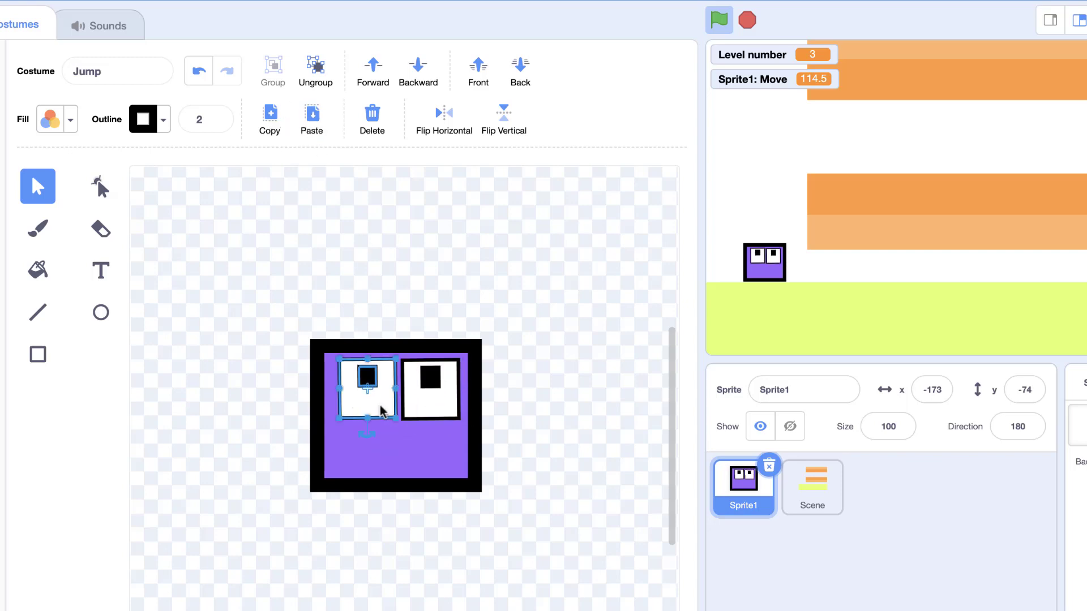
pyautogui.click(423, 407)
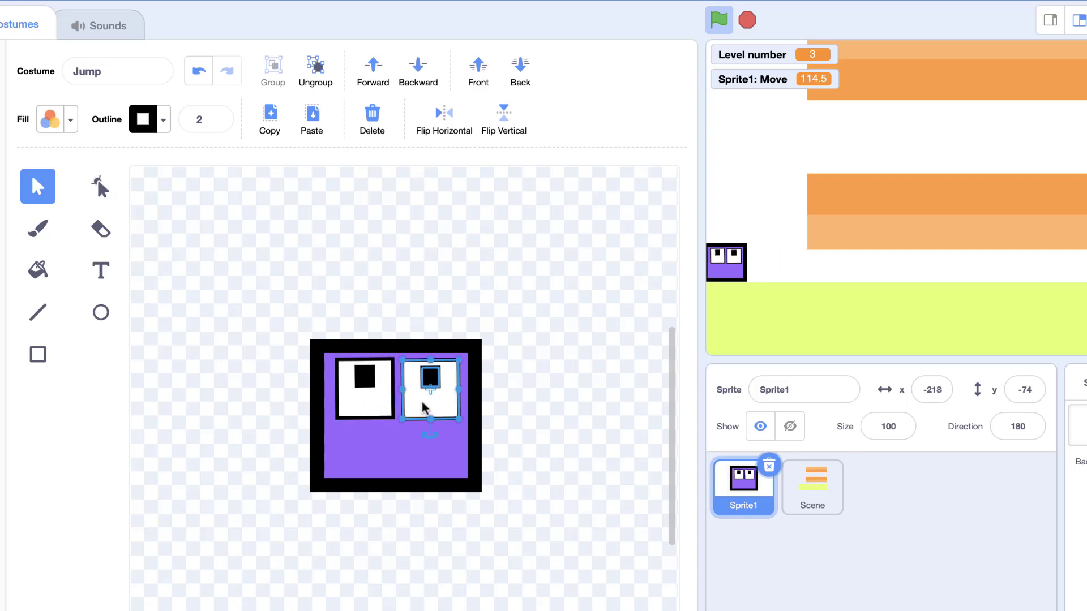
pyautogui.click(420, 292)
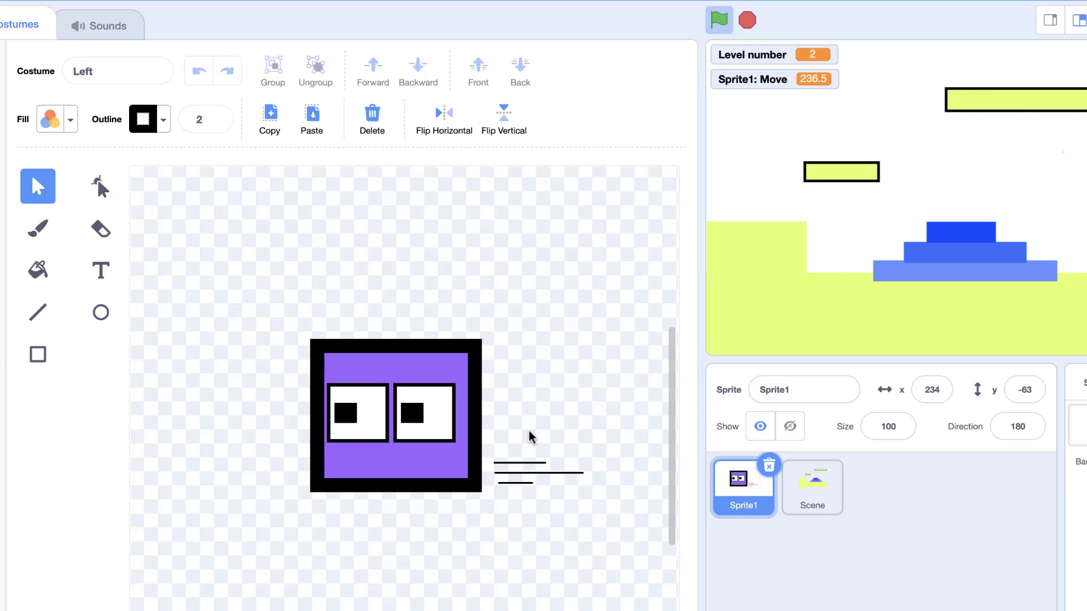
# Copy the three speed lines from the Left costume into the Jump costume and rotate them to vertical
pyautogui.moveTo(527, 530); pyautogui.dragTo(527, 529)
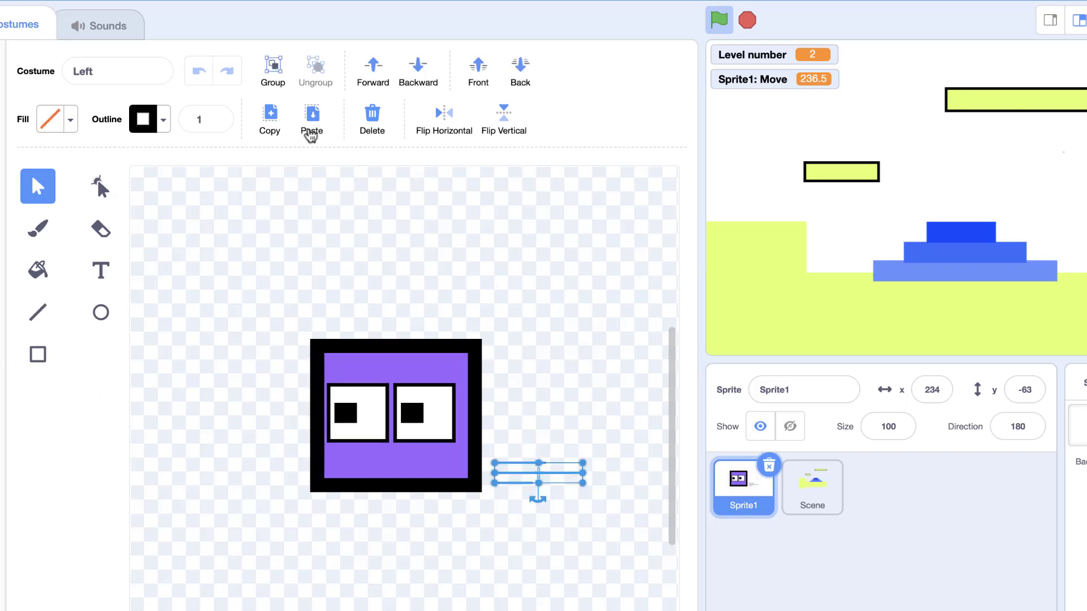
pyautogui.click(311, 129)
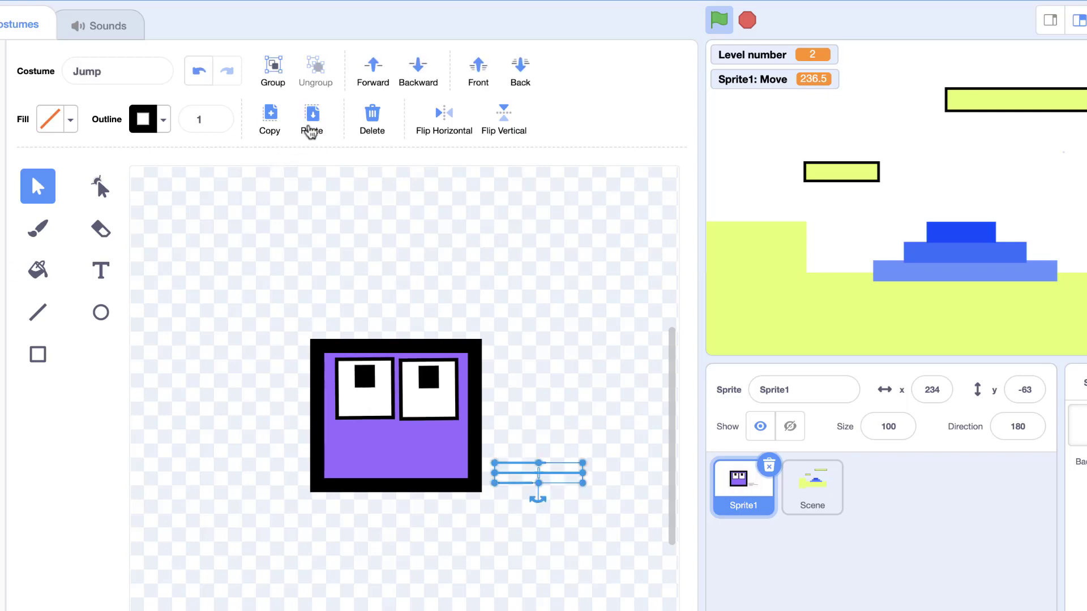
pyautogui.moveTo(545, 502); pyautogui.dragTo(455, 478)
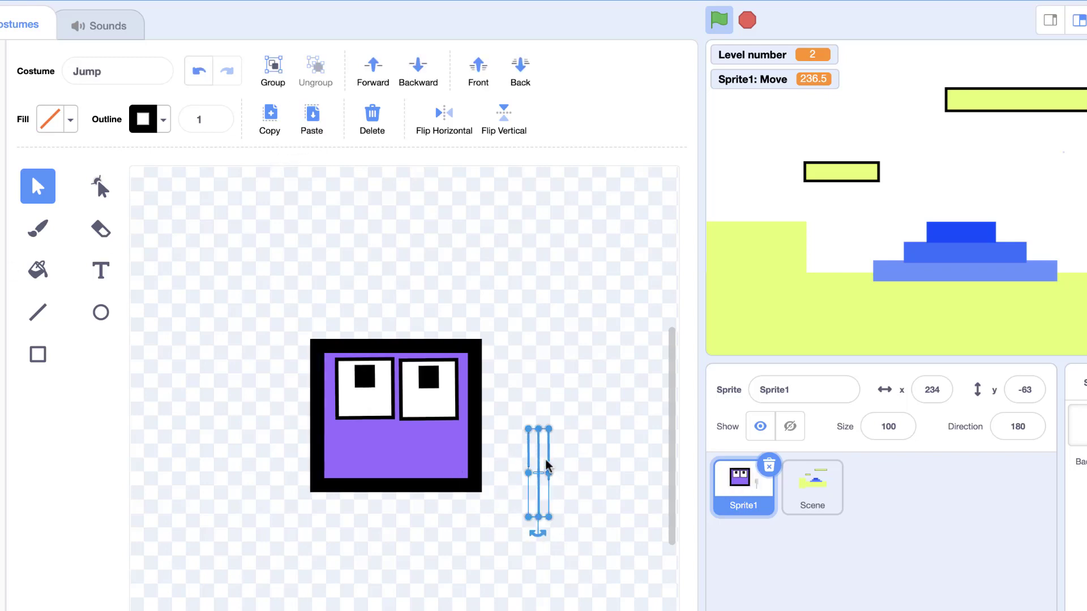
# Group the vertical speed lines and place them centred just below the Jump costume's body
pyautogui.moveTo(544, 461); pyautogui.dragTo(461, 520)
pyautogui.click(577, 484)
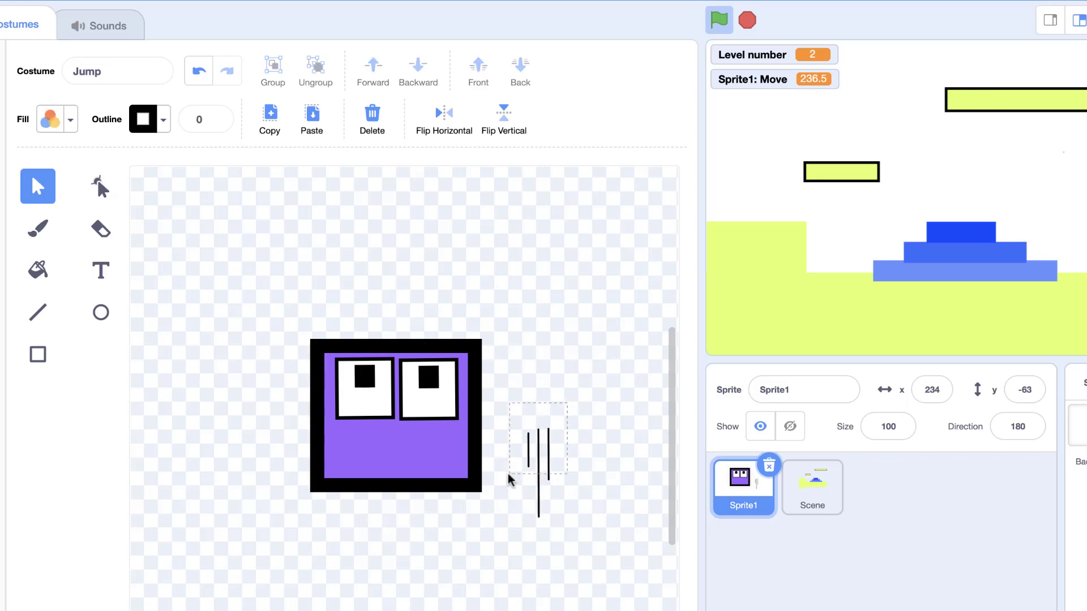
pyautogui.moveTo(508, 478); pyautogui.dragTo(396, 537)
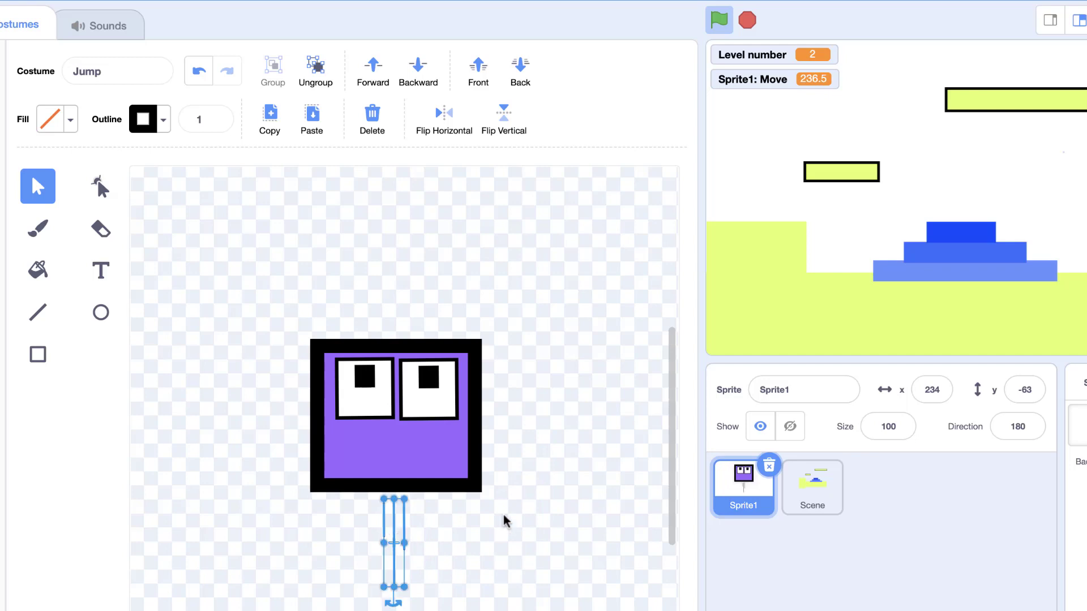
pyautogui.click(637, 278)
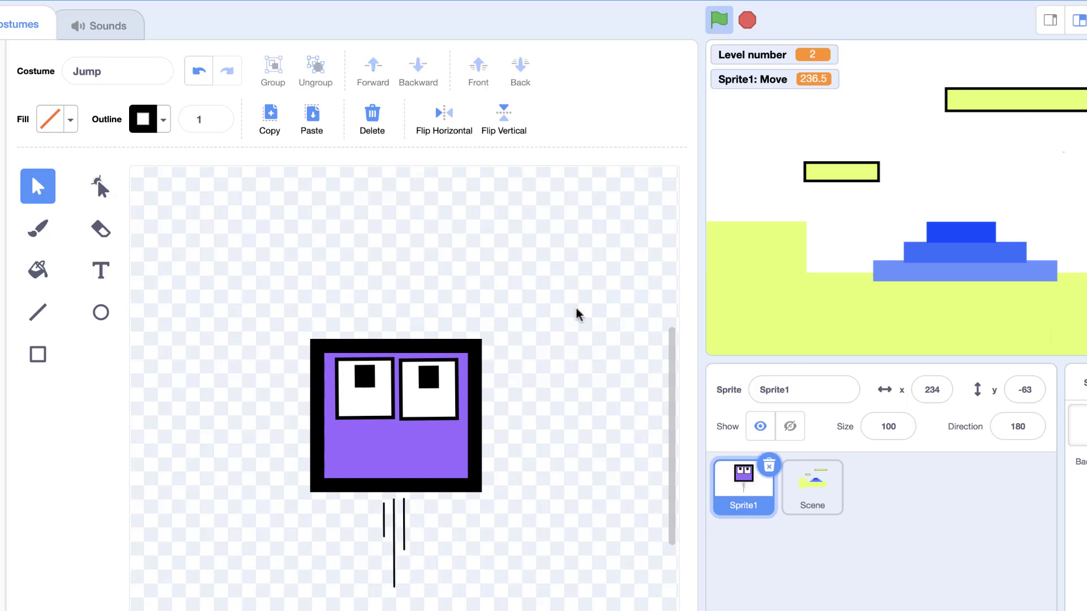
# Nudge the Jump costume's right eye to line it up with the left eye
pyautogui.click(421, 421)
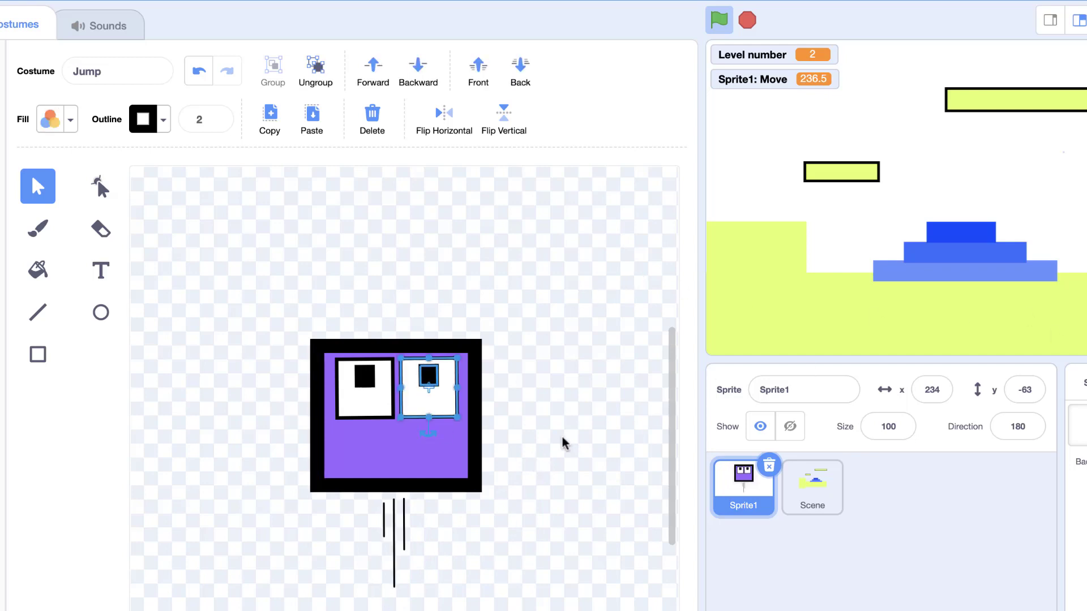
pyautogui.click(595, 410)
pyautogui.click(435, 398)
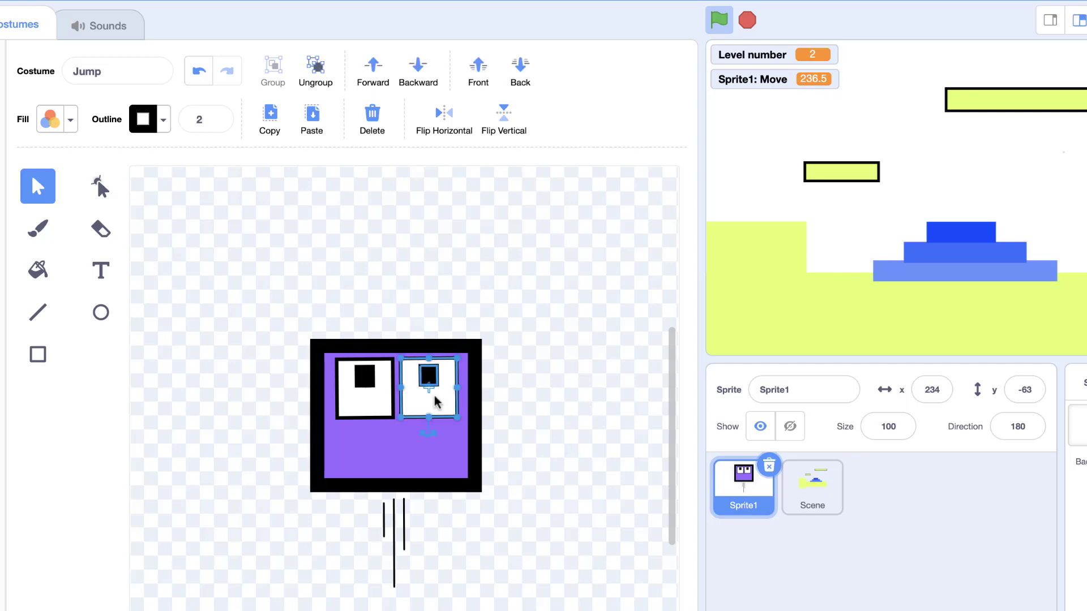
pyautogui.click(606, 376)
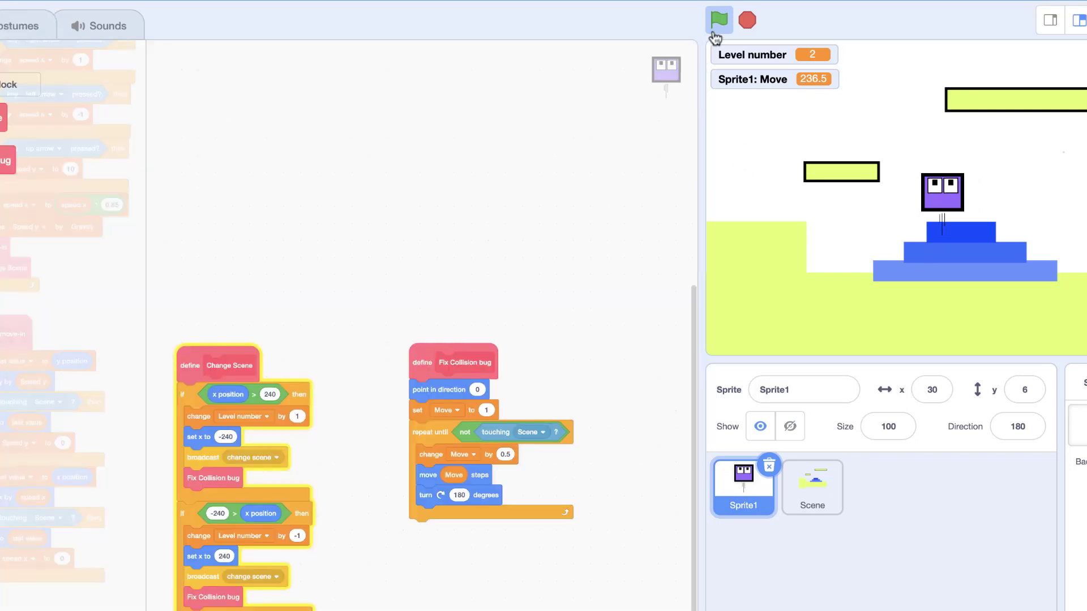
# Restart the game and make Stand the player's current costume
pyautogui.click(717, 26)
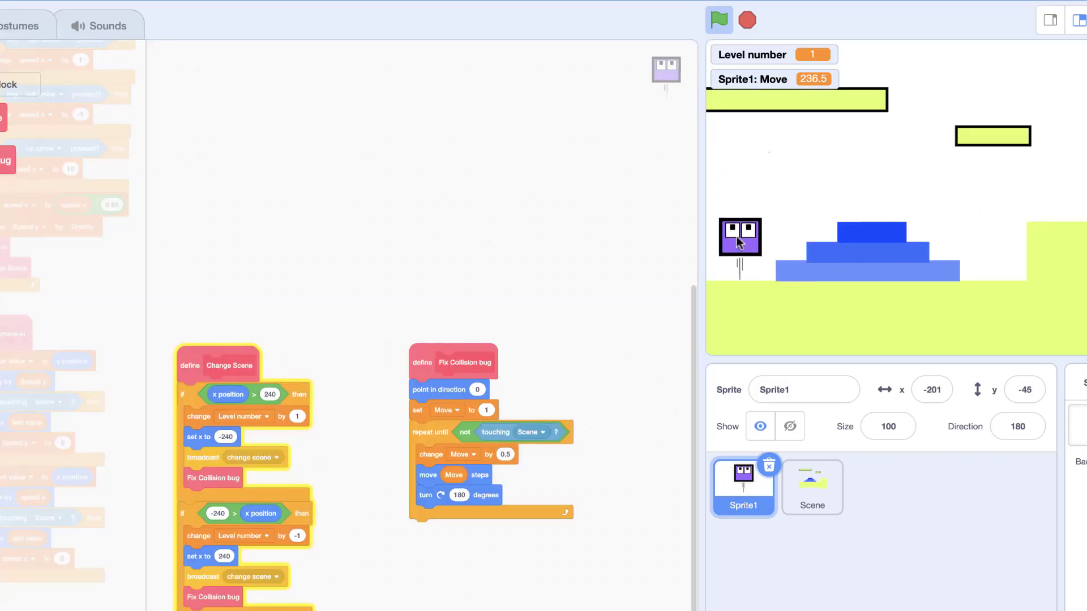
pyautogui.click(5, 29)
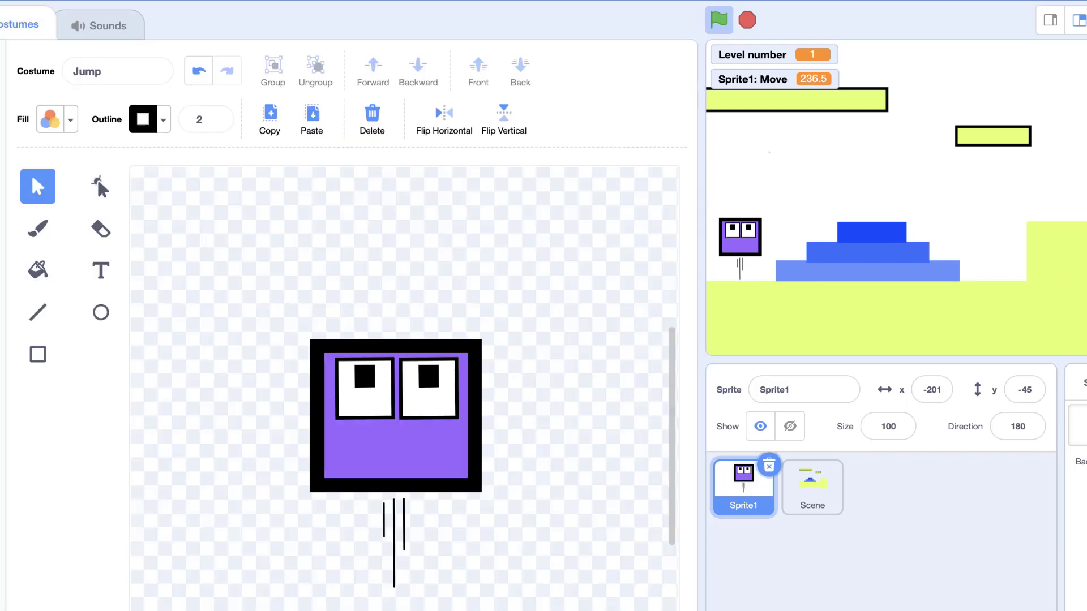
pyautogui.click(0, 85)
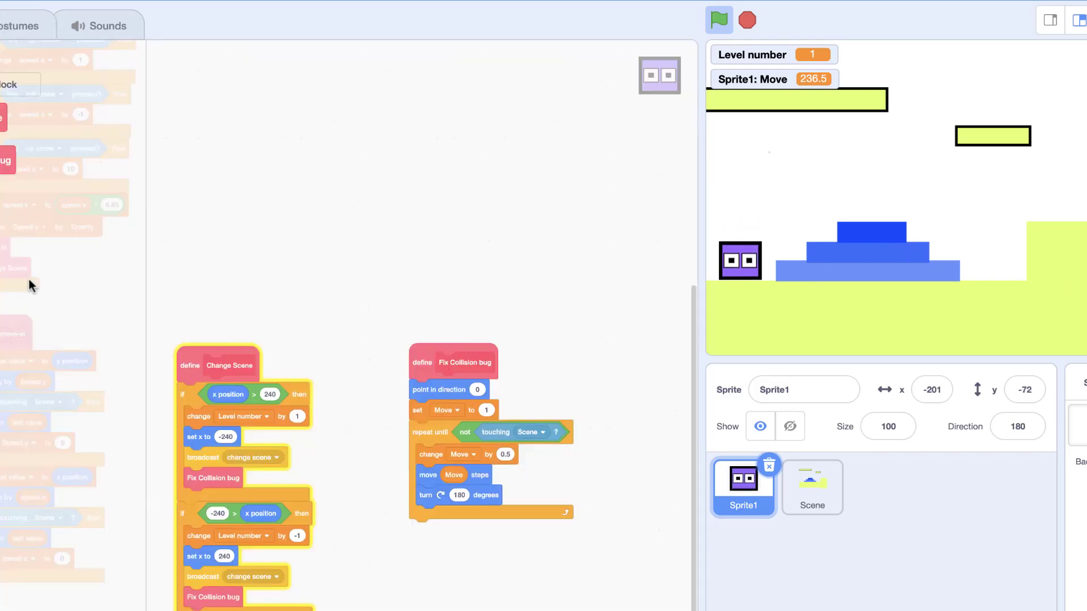
# Add a switch costume block at the start of the player's forever loop and set it to Stand
pyautogui.moveTo(315, 248); pyautogui.dragTo(446, 262)
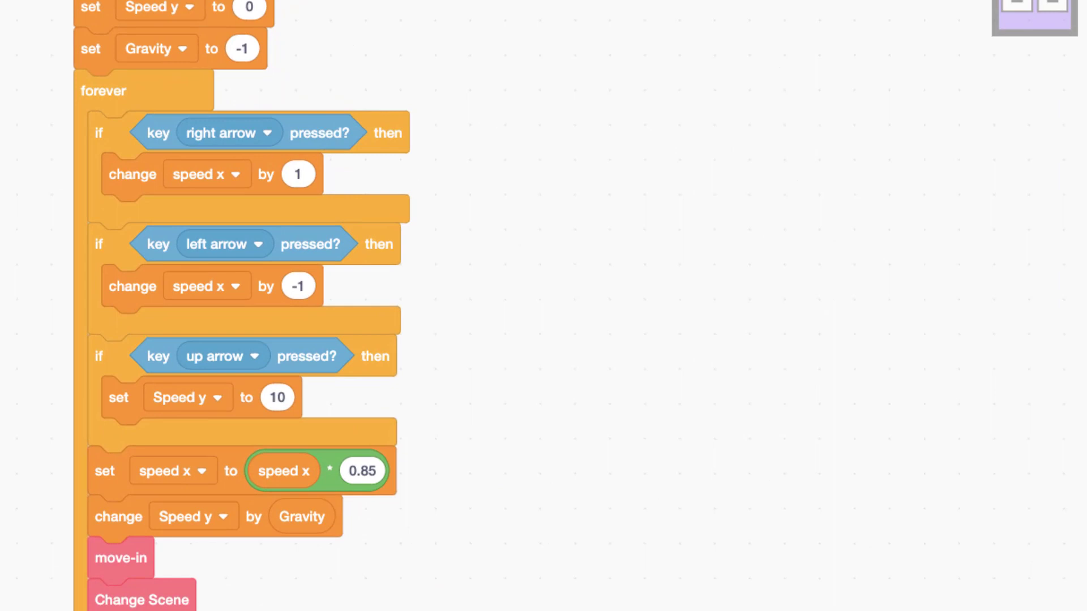
pyautogui.moveTo(5, 215); pyautogui.dragTo(181, 161)
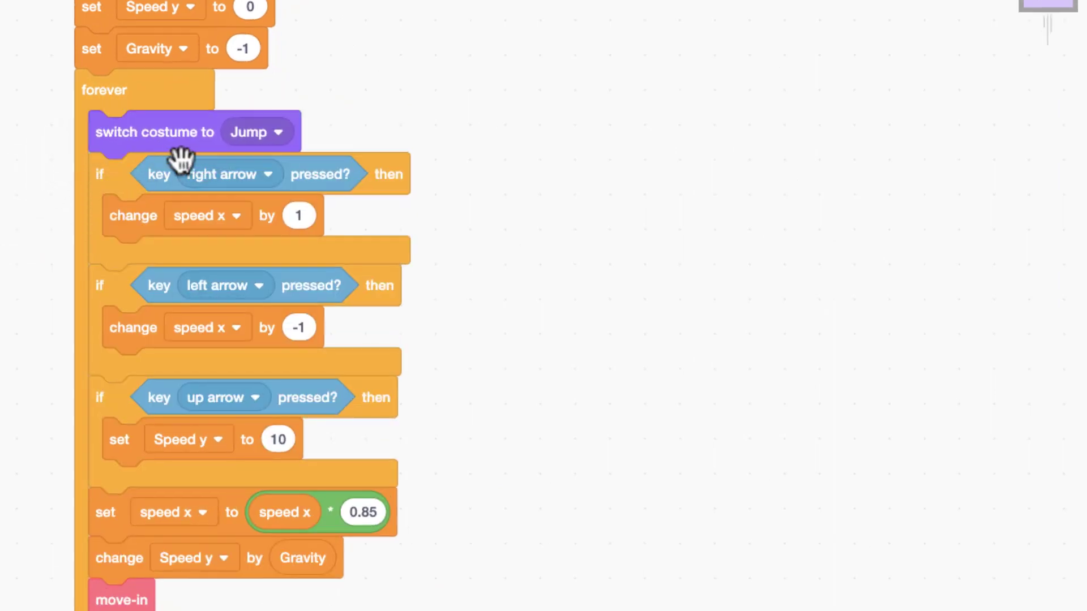
pyautogui.click(237, 138)
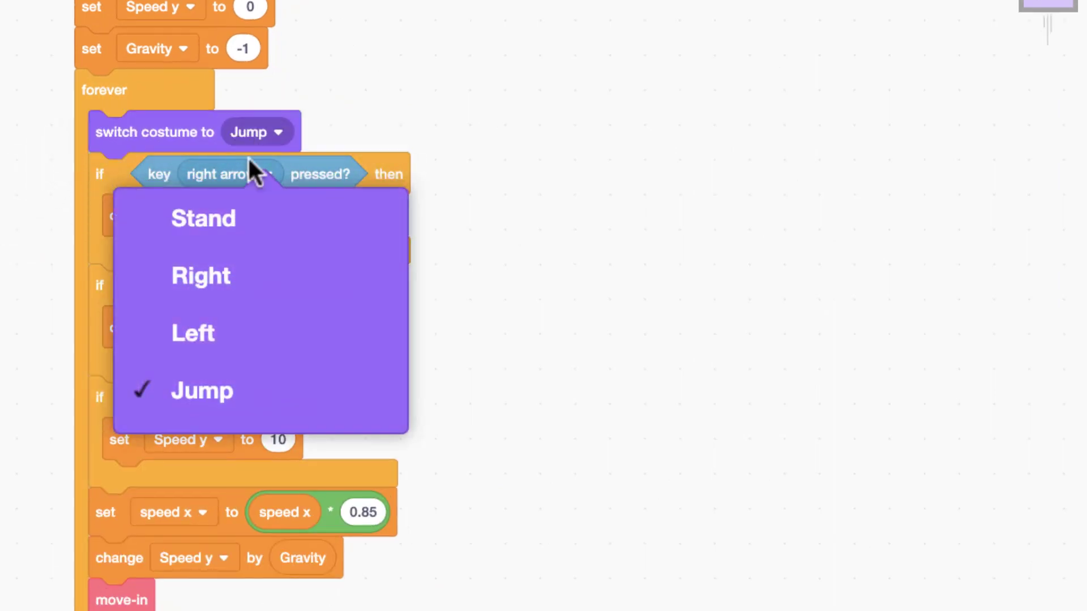
pyautogui.click(247, 238)
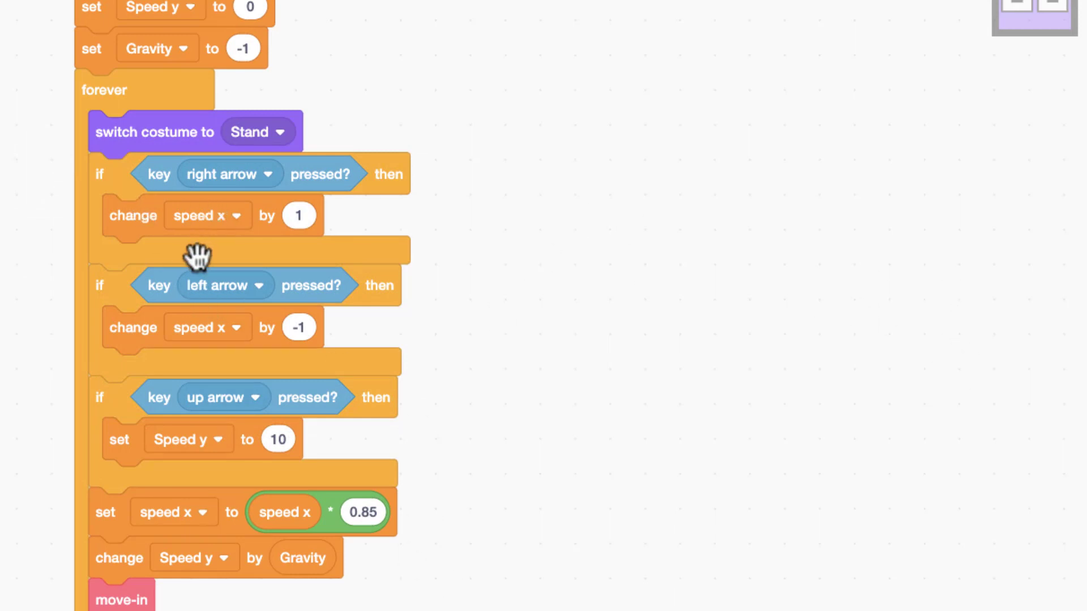
# Add a switch costume block set to Right inside the right arrow condition, below the speed x change
pyautogui.moveTo(3, 262); pyautogui.dragTo(266, 257)
pyautogui.click(266, 257)
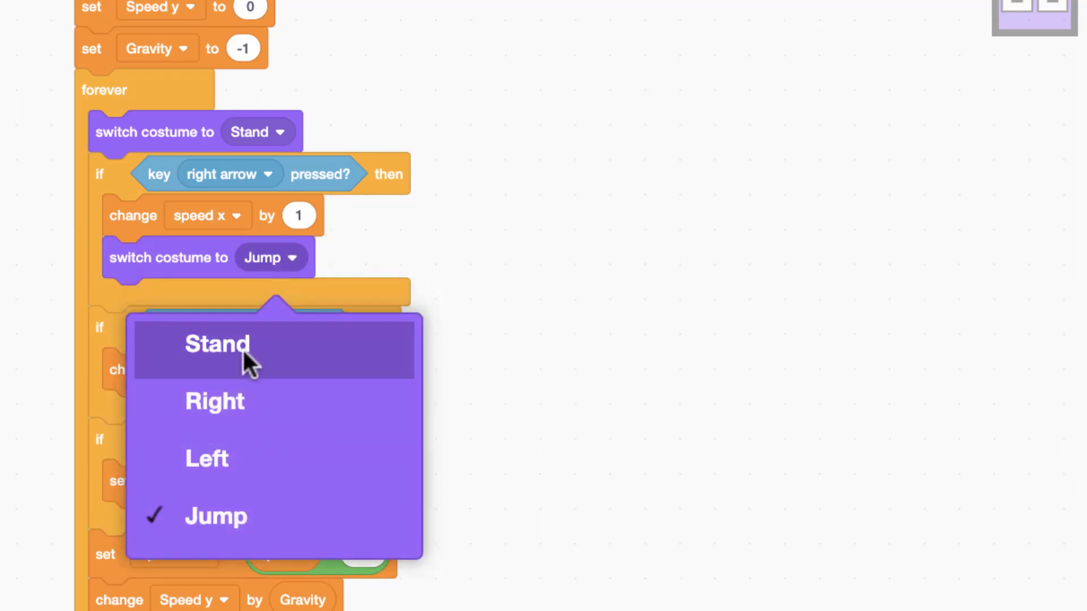
pyautogui.click(247, 400)
# Add switch costume blocks set to Left in the left arrow condition and to Jump in the up arrow condition
pyautogui.moveTo(3, 389); pyautogui.dragTo(281, 417)
pyautogui.click(281, 415)
pyautogui.click(254, 606)
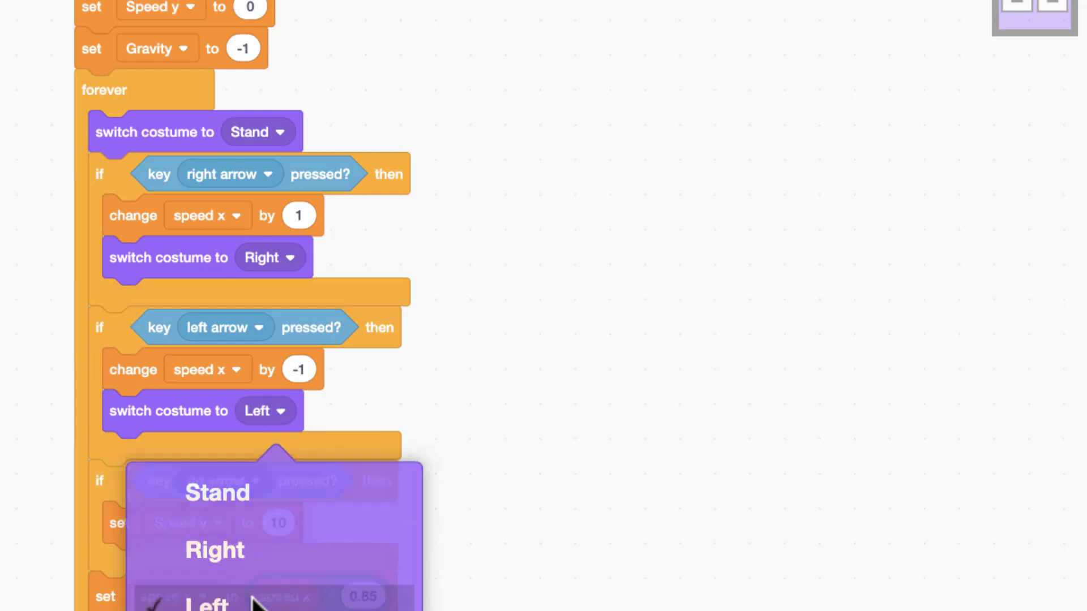
pyautogui.moveTo(3, 543); pyautogui.dragTo(192, 562)
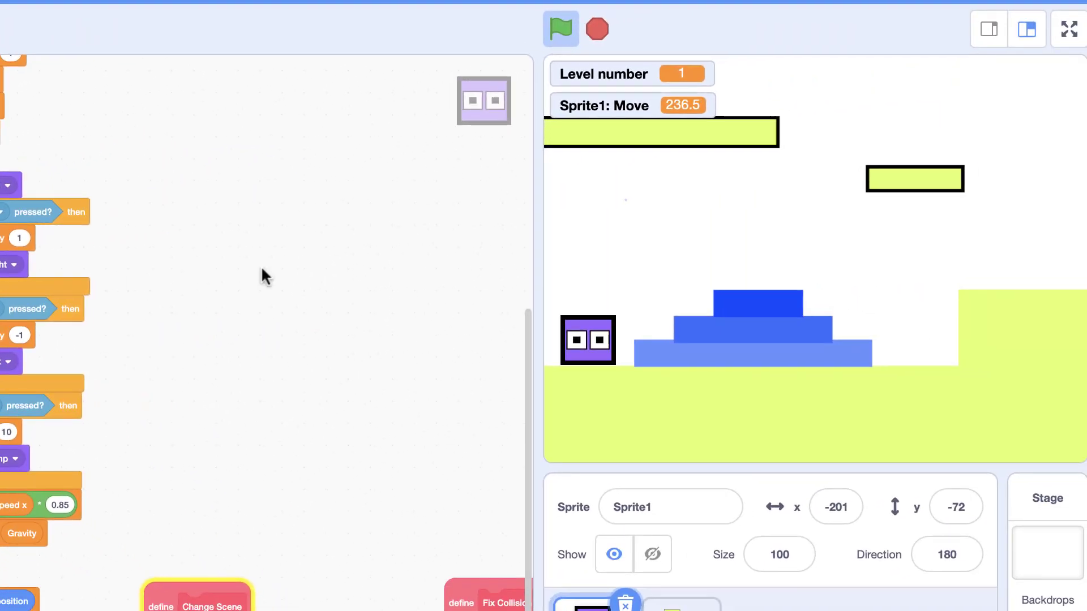
# Run the game and move the player left and right to test the costume switching
pyautogui.click(561, 29)
pyautogui.press('Left')
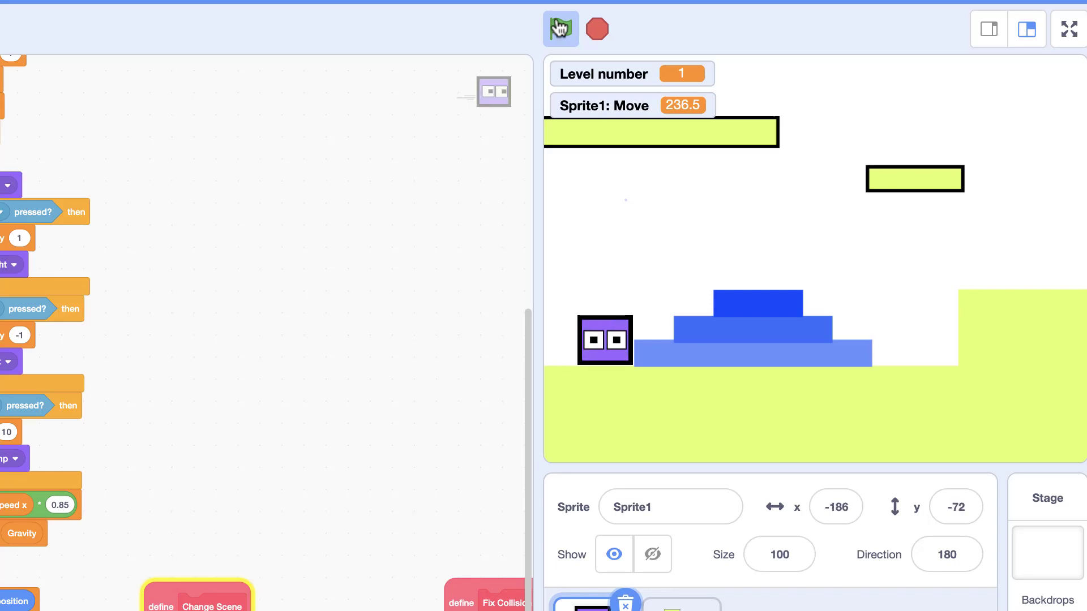
pyautogui.press('Right')
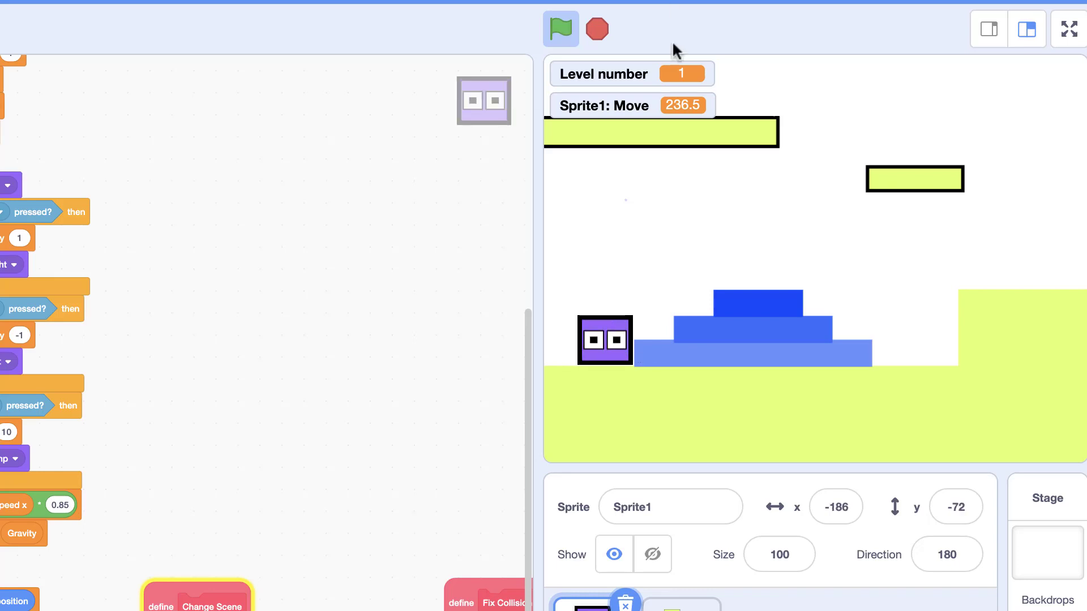
pyautogui.press('Left')
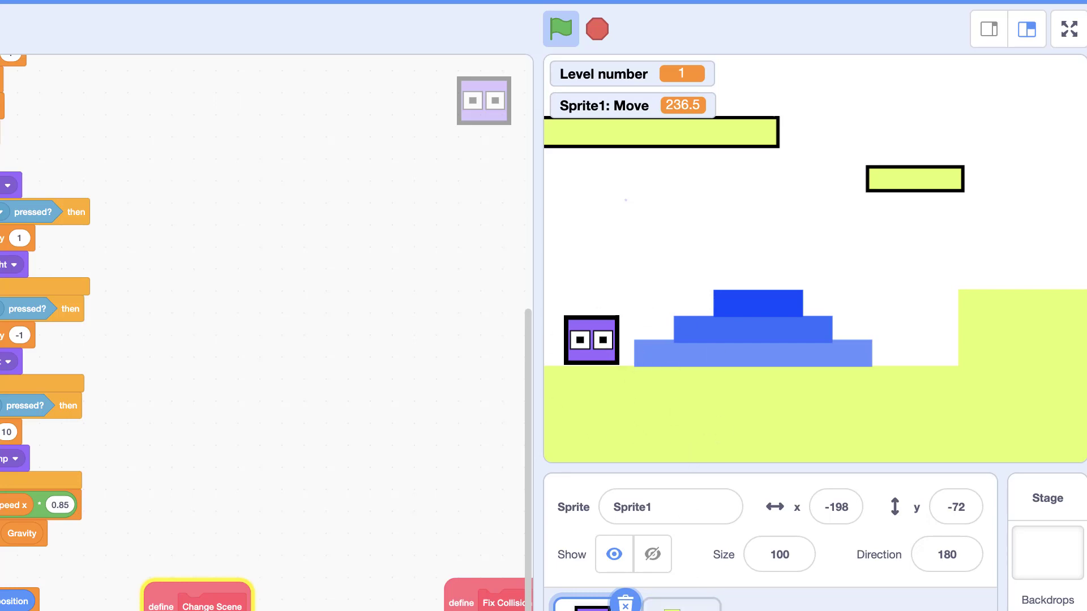
# Draw an unfilled rectangle around the character and its speed lines in the Right costume, making the costume about 107 by 78
pyautogui.click(1, 28)
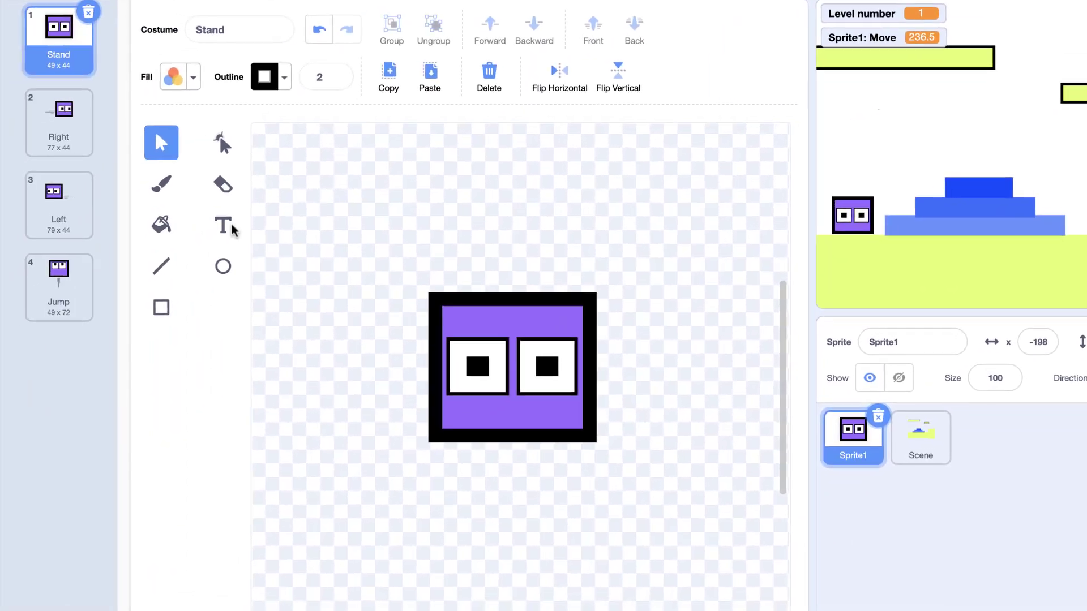
pyautogui.click(42, 138)
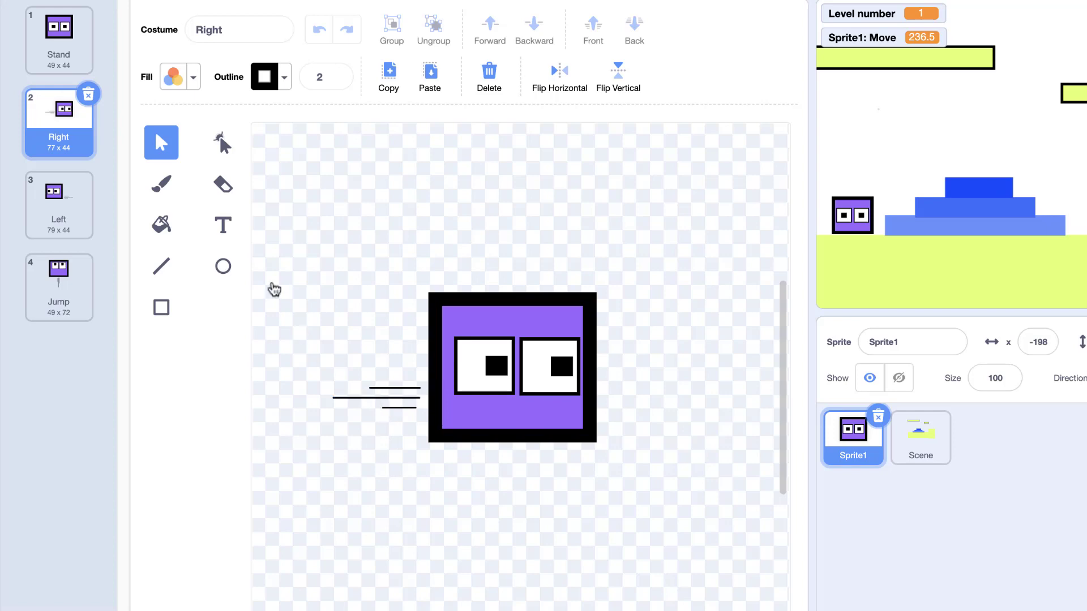
pyautogui.click(161, 309)
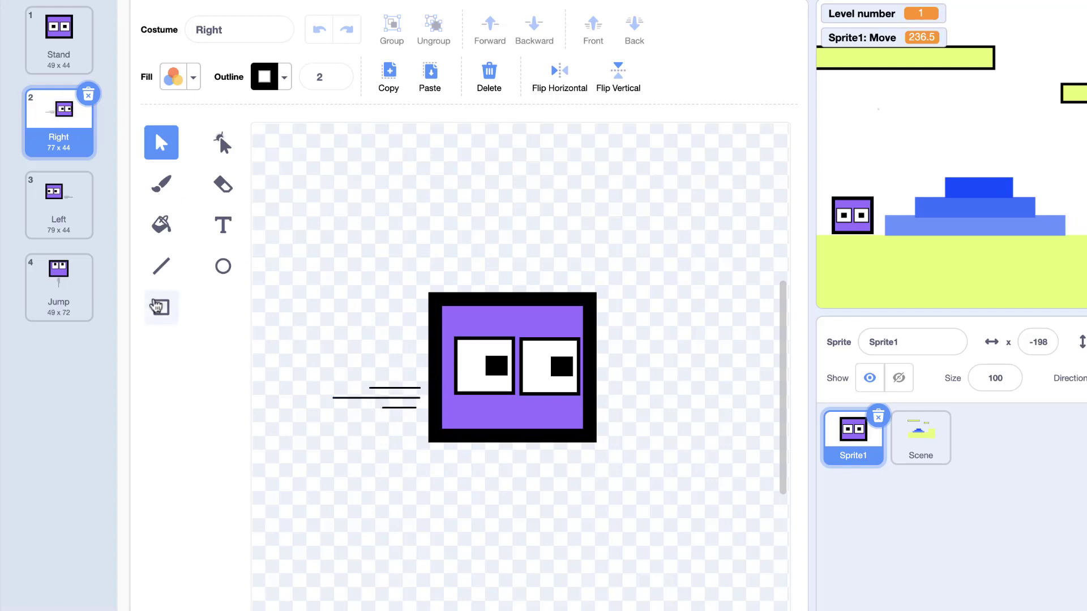
pyautogui.moveTo(311, 218)
pyautogui.mouseDown()
pyautogui.moveTo(485, 317)
pyautogui.moveTo(660, 472)
pyautogui.moveTo(660, 489)
pyautogui.mouseUp()
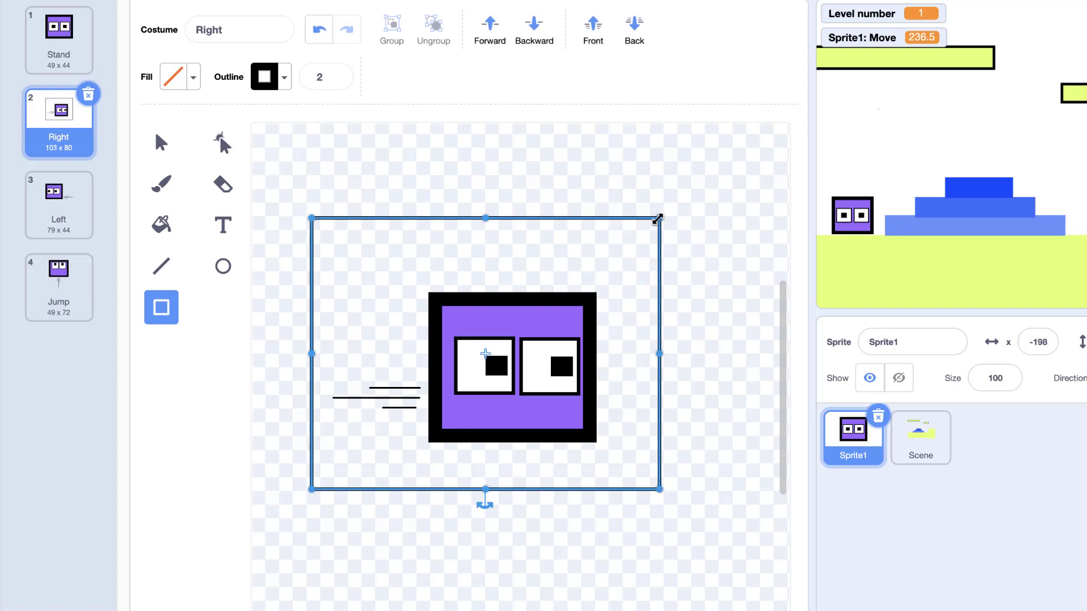
pyautogui.moveTo(657, 219); pyautogui.dragTo(648, 228)
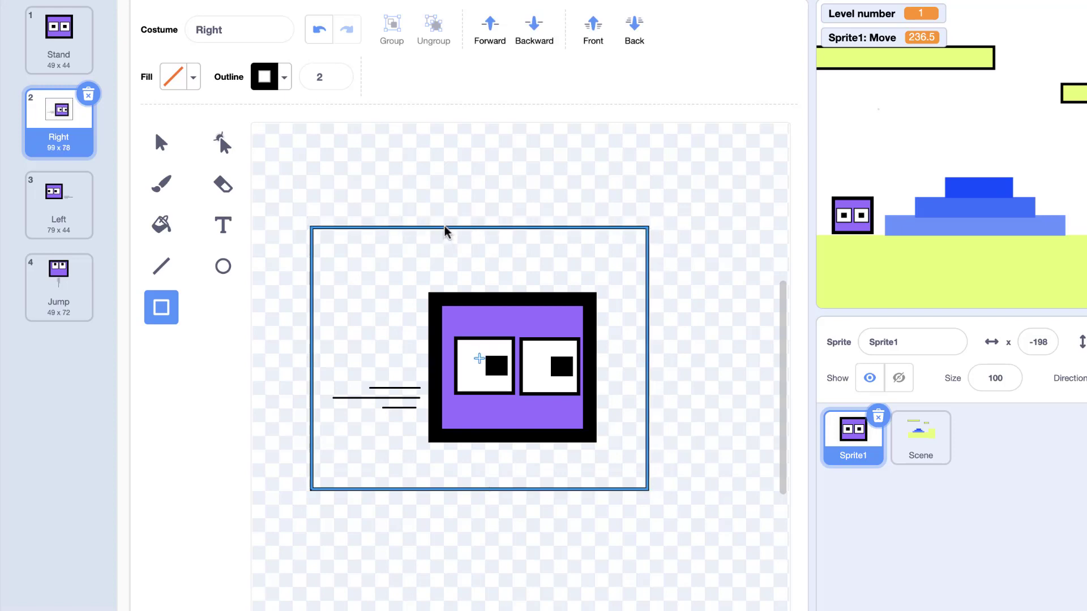
pyautogui.moveTo(445, 232); pyautogui.dragTo(478, 241)
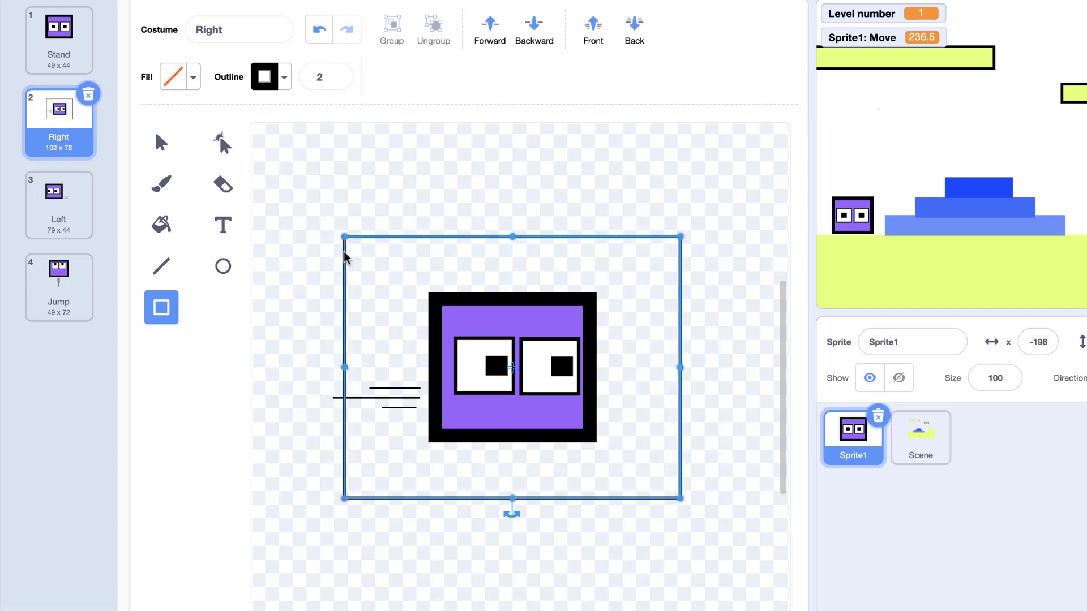
pyautogui.moveTo(345, 367); pyautogui.dragTo(317, 367)
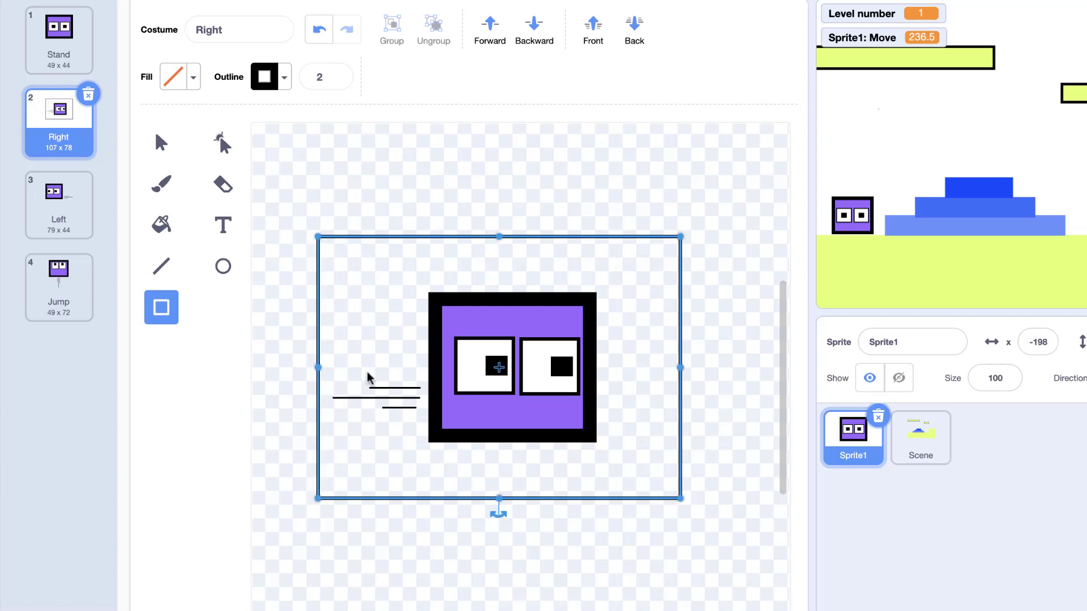
pyautogui.click(479, 188)
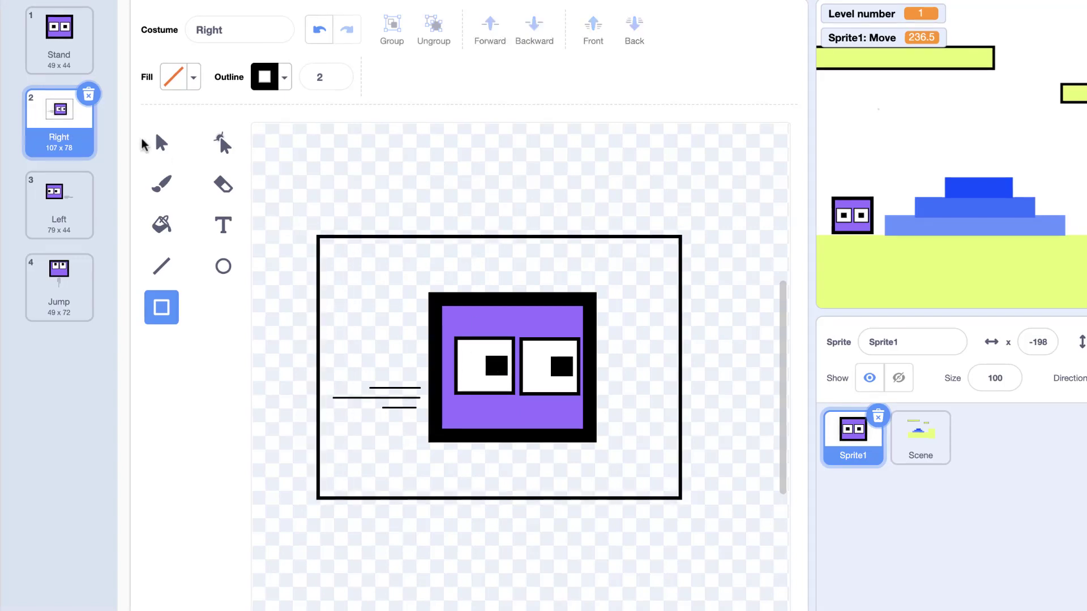
# Make the Right costume's frame outline white, with saturation 0 and brightness 100, and set its width to 0.1
pyautogui.click(145, 144)
pyautogui.click(397, 238)
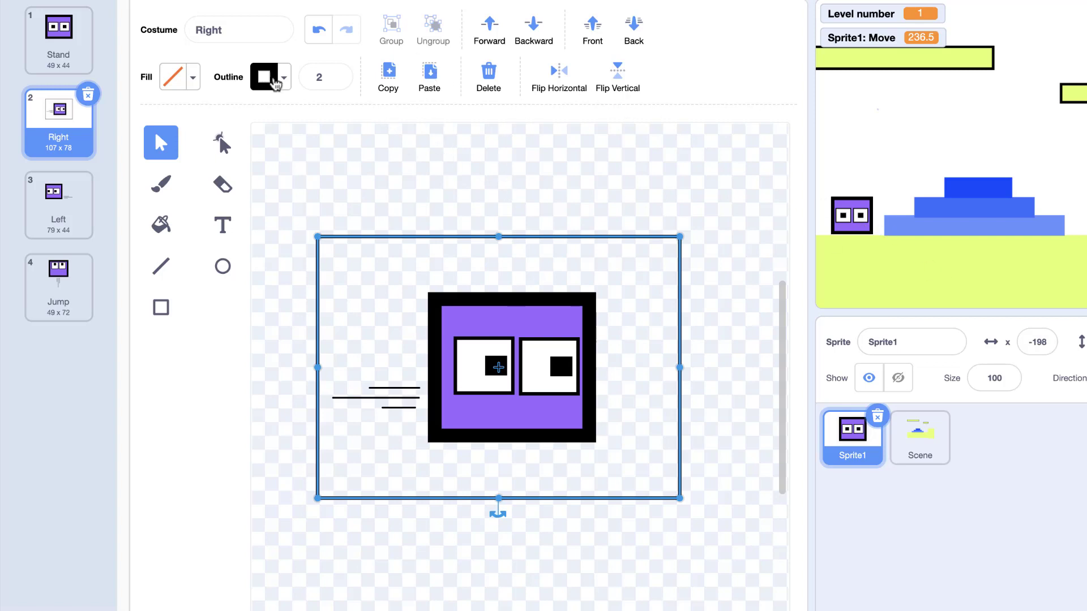
pyautogui.click(266, 77)
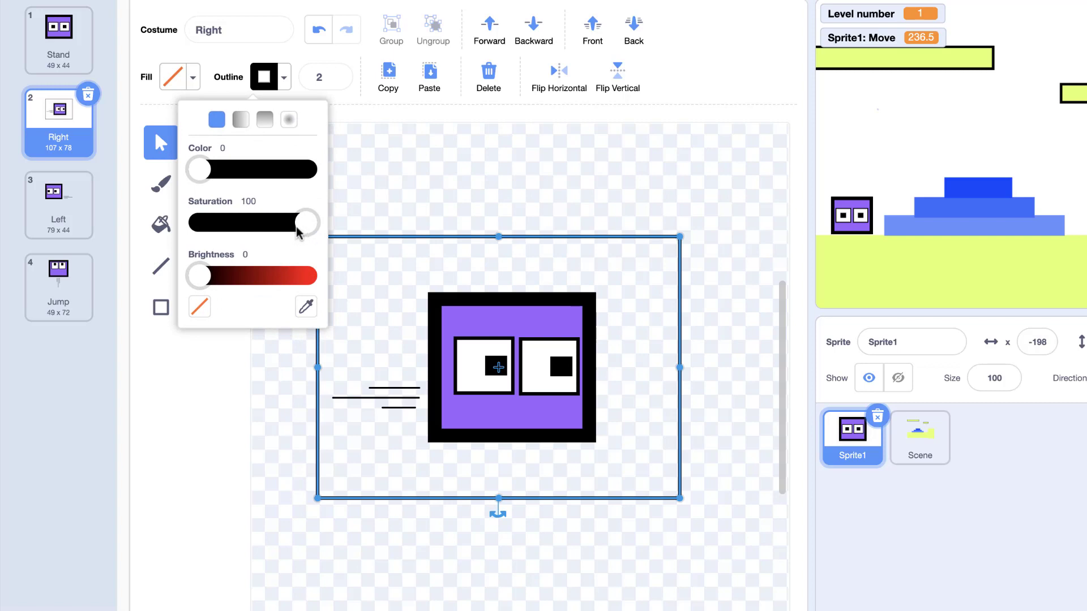
pyautogui.moveTo(298, 232); pyautogui.dragTo(131, 272)
pyautogui.moveTo(199, 277); pyautogui.dragTo(317, 276)
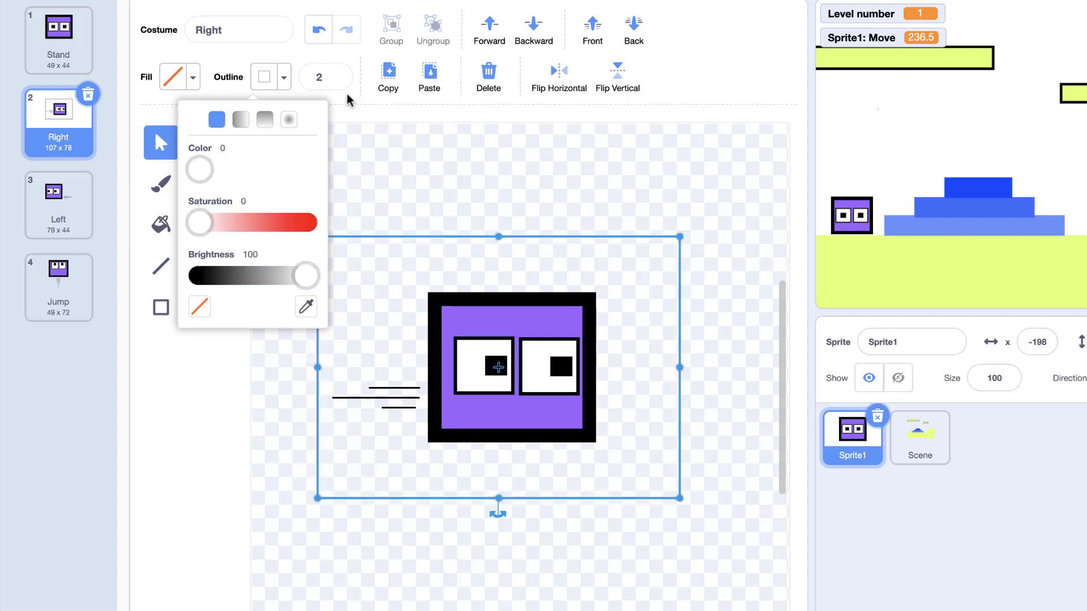
pyautogui.click(331, 79)
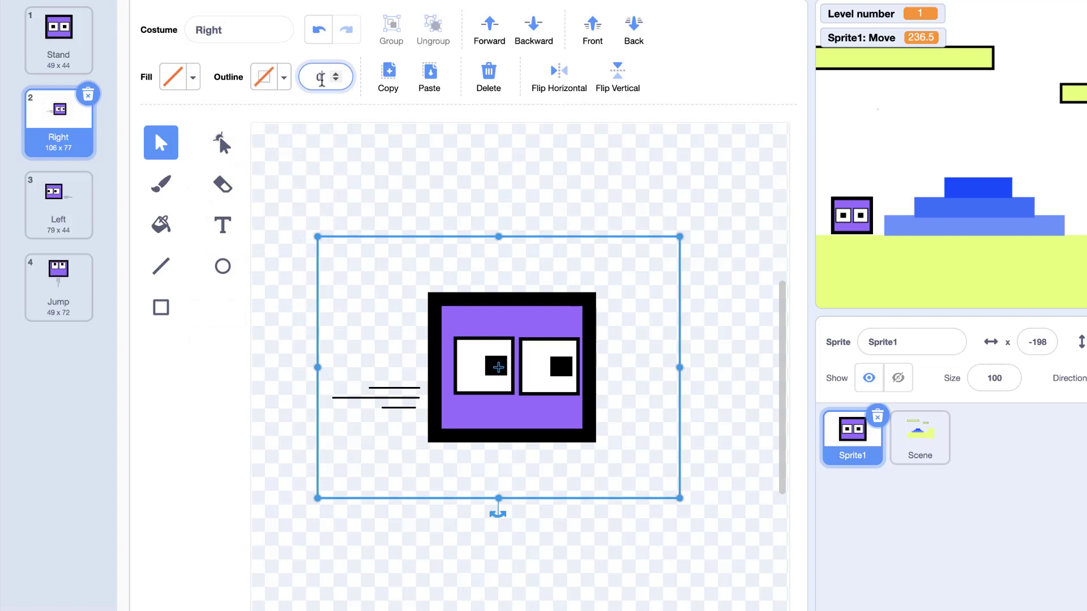
pyautogui.click(335, 74)
pyautogui.click(450, 173)
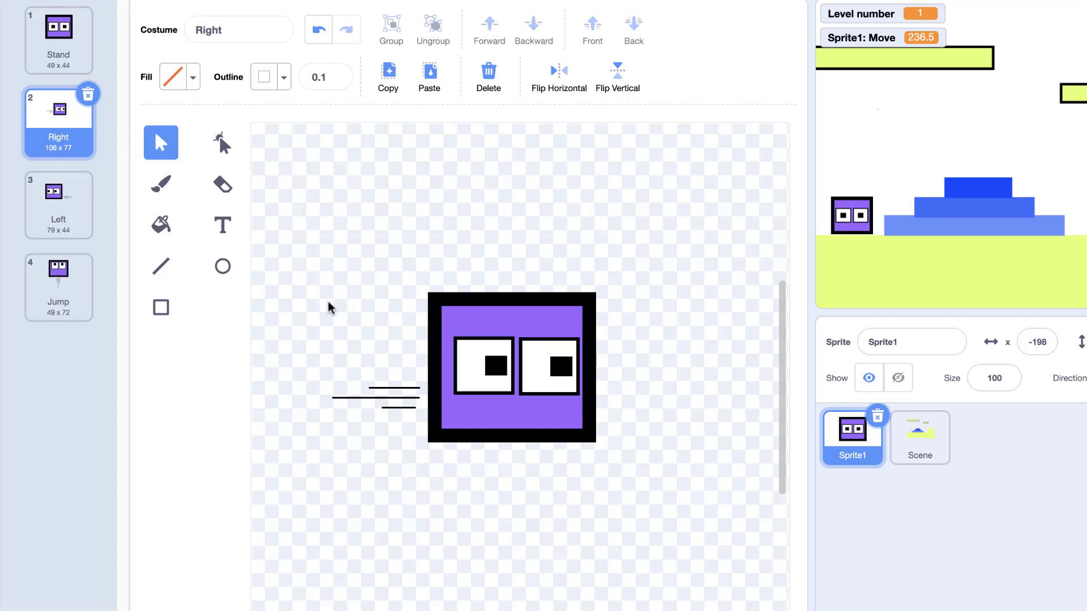
# Copy the white frame into the Left costume and fit it around the character and speed lines, for a costume size of about 111 by 77
pyautogui.hotkey('ctrl', 'a')
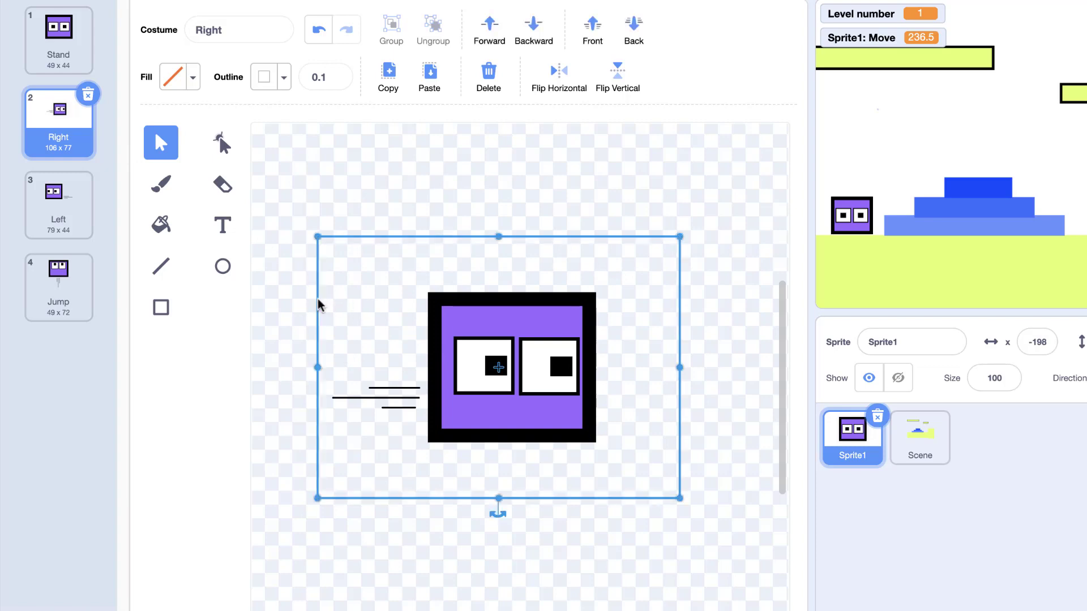
pyautogui.click(389, 72)
pyautogui.click(90, 195)
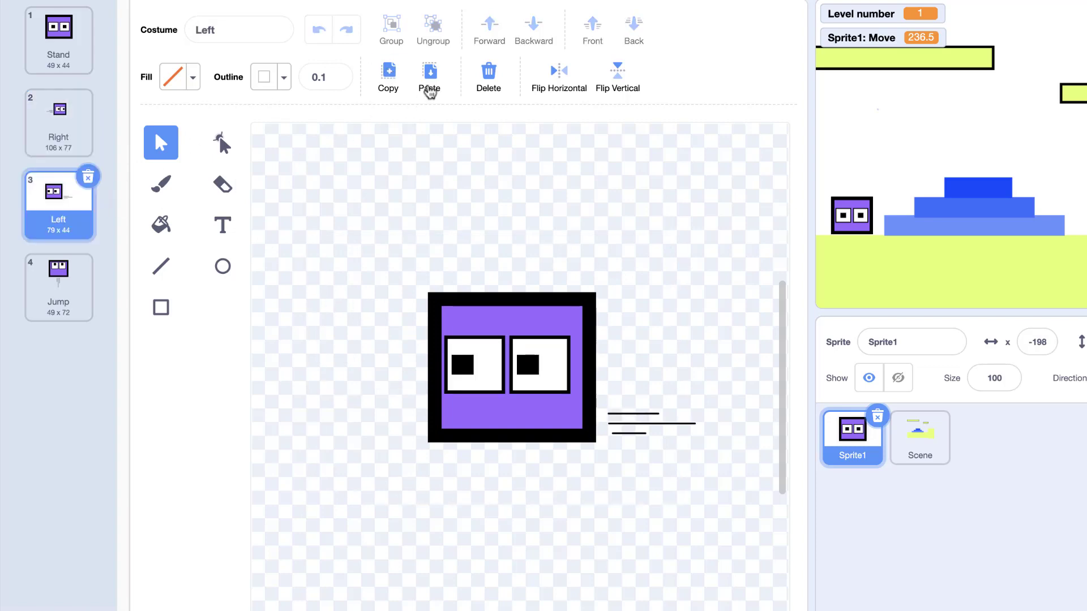
pyautogui.click(430, 91)
pyautogui.moveTo(468, 235)
pyautogui.mouseDown()
pyautogui.moveTo(499, 235)
pyautogui.moveTo(481, 238)
pyautogui.mouseUp()
pyautogui.moveTo(693, 368); pyautogui.dragTo(711, 369)
pyautogui.moveTo(590, 238); pyautogui.dragTo(581, 238)
pyautogui.click(563, 210)
# Copy the Left costume's frame into the Jump costume and rotate it a quarter turn to enclose the character and its vertical lines
pyautogui.click(73, 306)
pyautogui.click(58, 203)
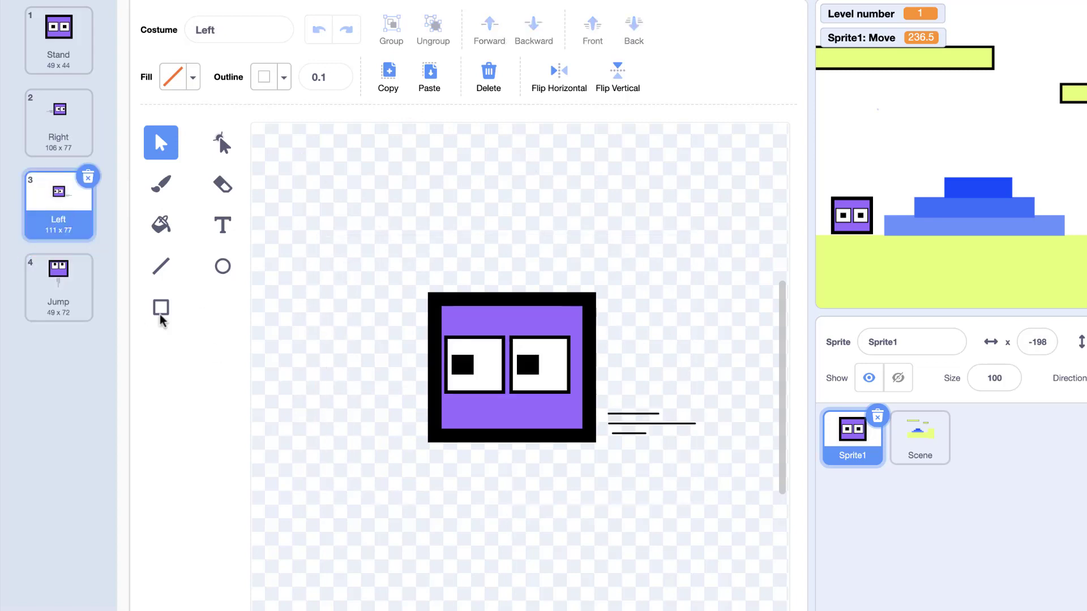
pyautogui.hotkey('ctrl', 'a')
pyautogui.click(387, 91)
pyautogui.click(59, 286)
pyautogui.click(431, 90)
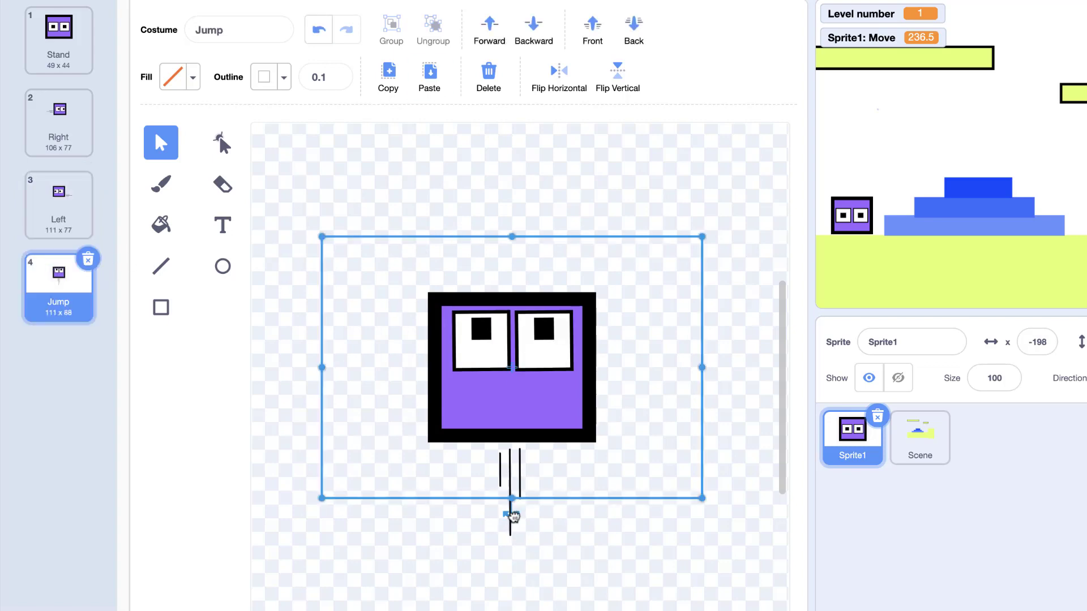
pyautogui.moveTo(510, 515); pyautogui.dragTo(369, 371)
pyautogui.click(472, 171)
pyautogui.click(475, 177)
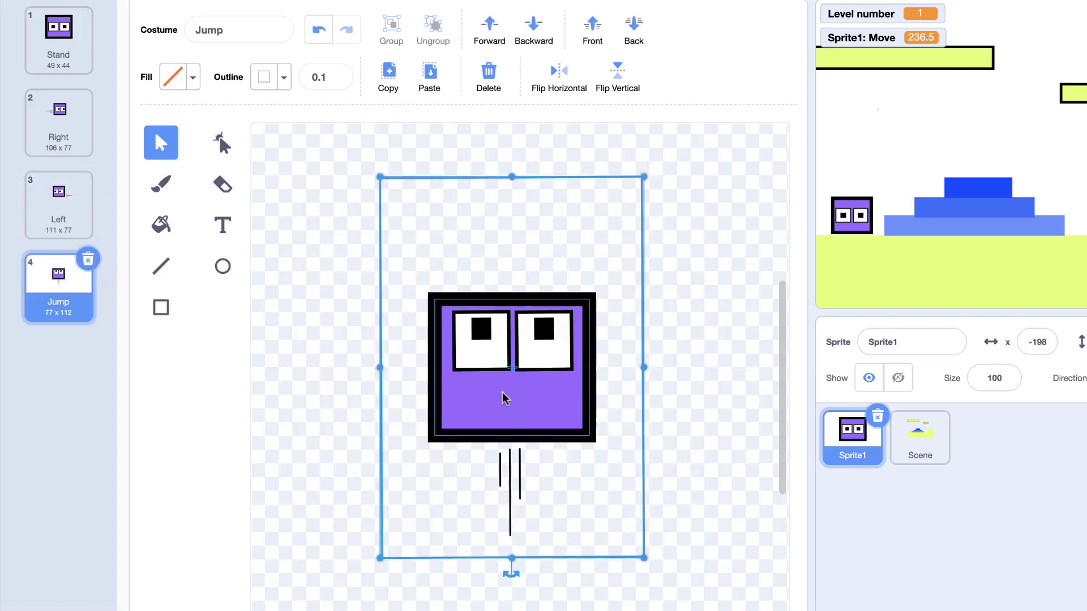
pyautogui.moveTo(379, 248); pyautogui.dragTo(377, 249)
pyautogui.click(341, 247)
pyautogui.hscroll(1, 337, 247)
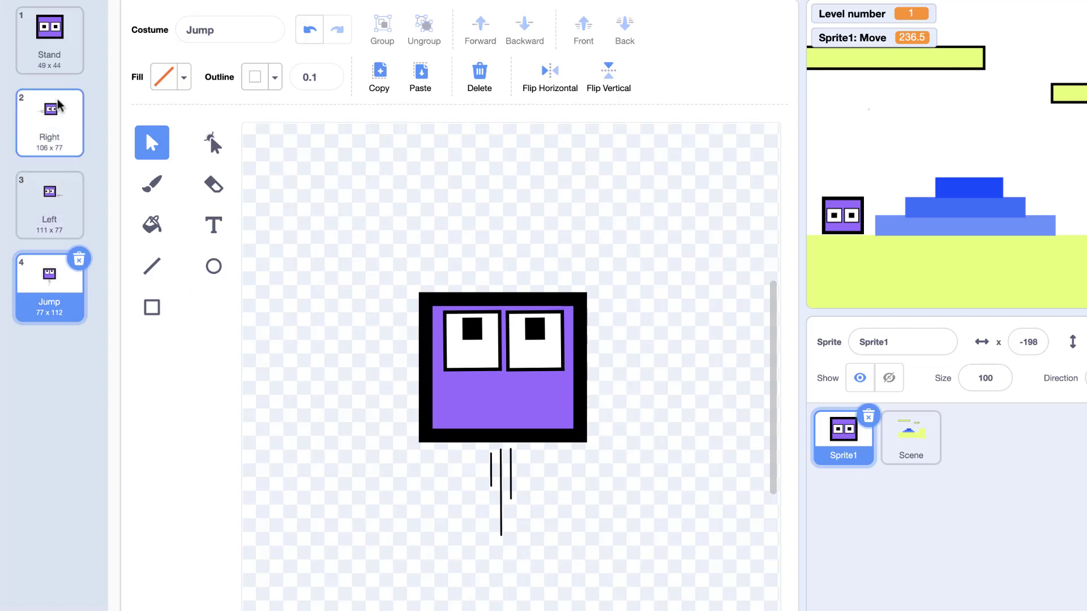
# Restart the game and make the player jump to test the framed costumes
pyautogui.click(821, 2)
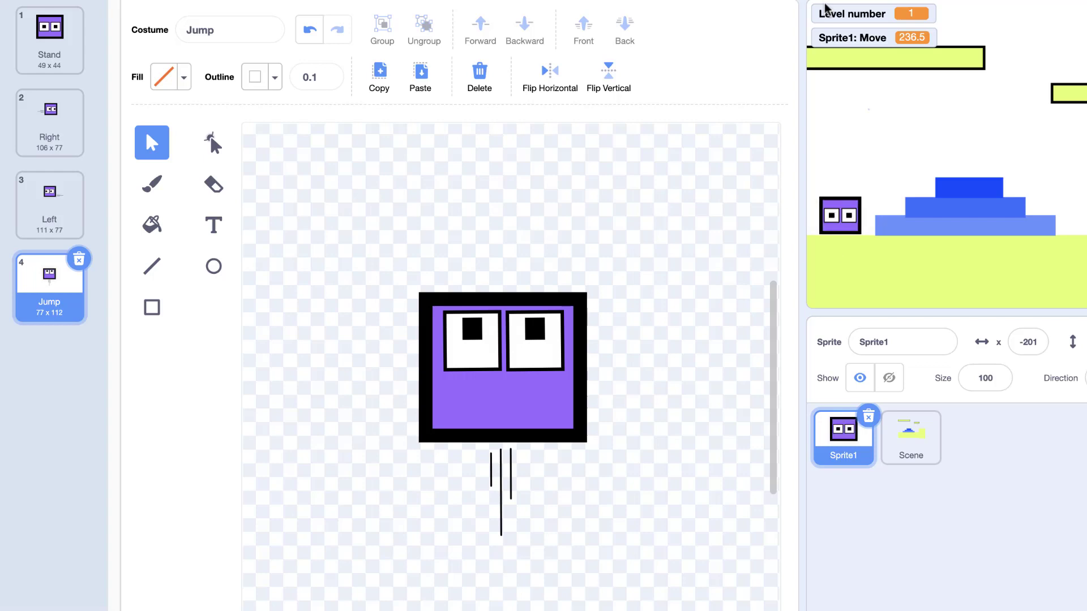
pyautogui.click(813, 1)
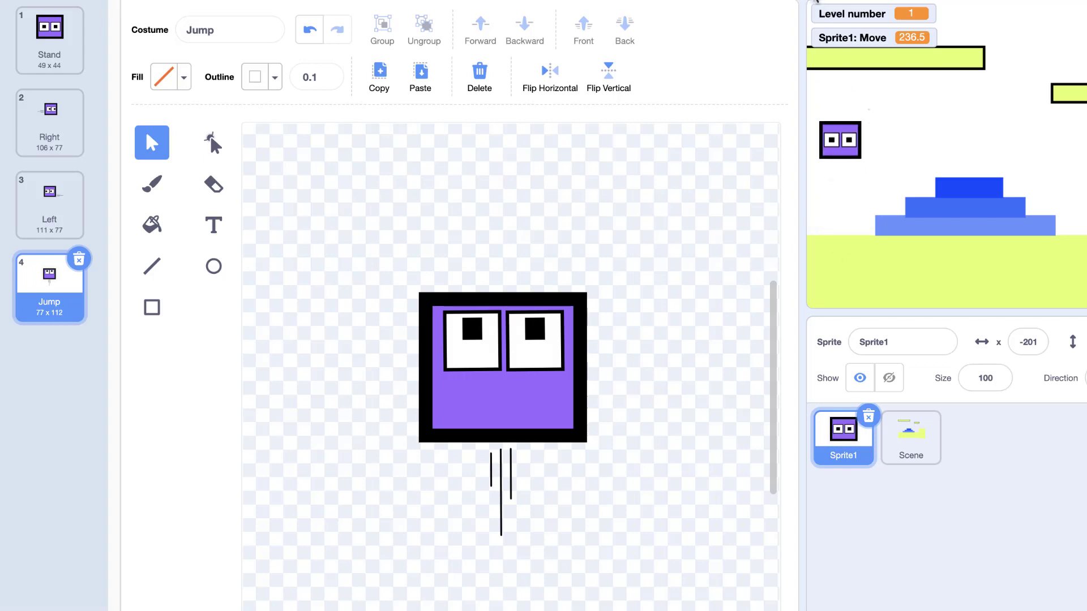
pyautogui.press('Up')
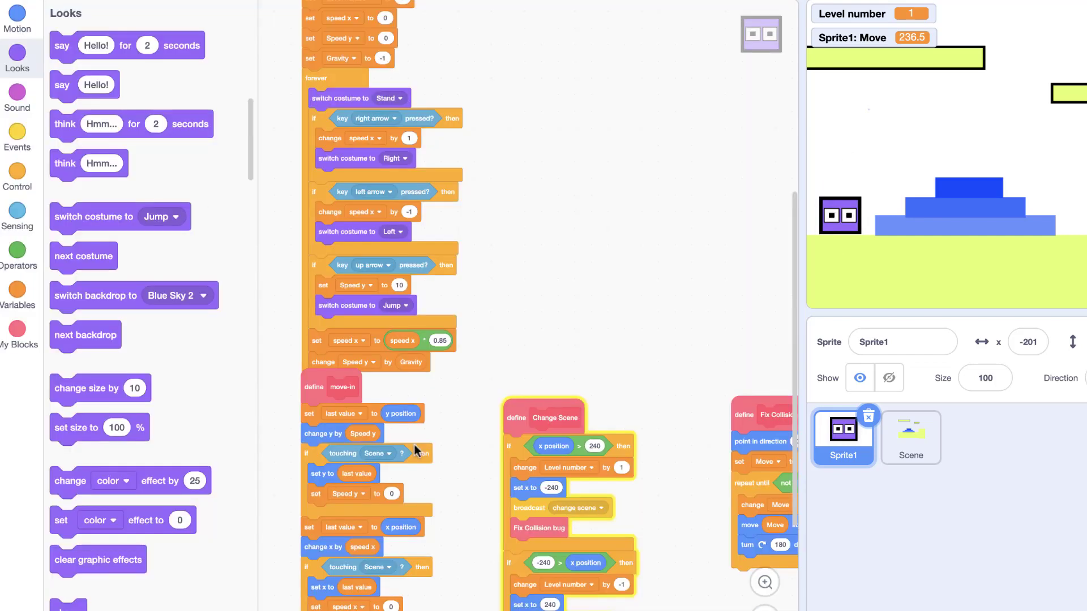
# Add a Fix Collision bug block below the switch costume block in each of the right, left and up arrow conditions
pyautogui.moveTo(667, 403); pyautogui.dragTo(726, 462)
pyautogui.click(17, 333)
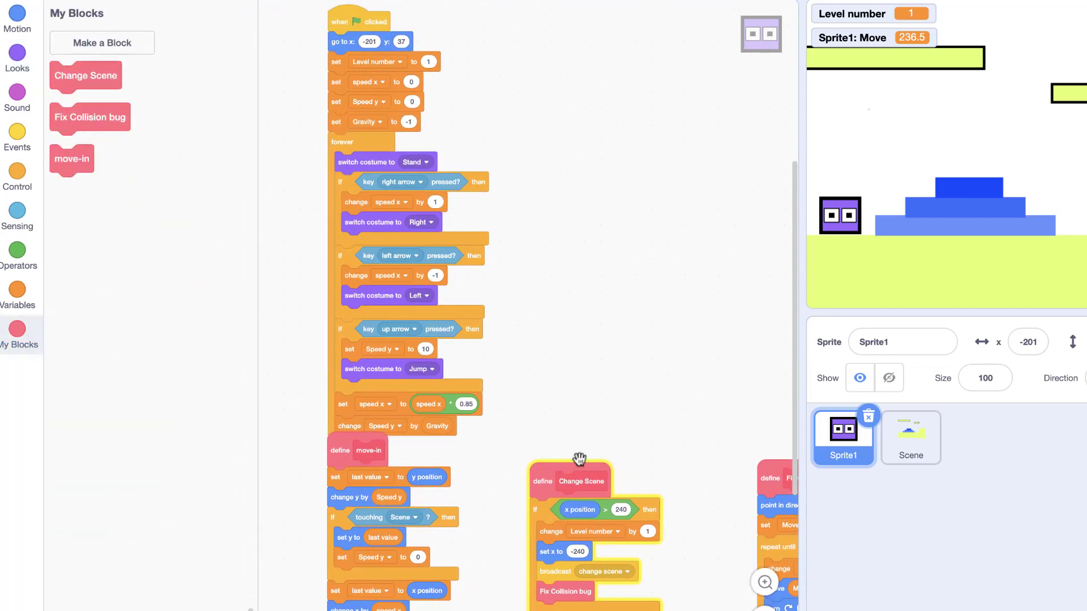
pyautogui.moveTo(93, 120); pyautogui.dragTo(374, 247)
pyautogui.moveTo(89, 122); pyautogui.dragTo(378, 340)
pyautogui.moveTo(91, 121); pyautogui.dragTo(373, 432)
pyautogui.rightClick(551, 341)
pyautogui.click(580, 386)
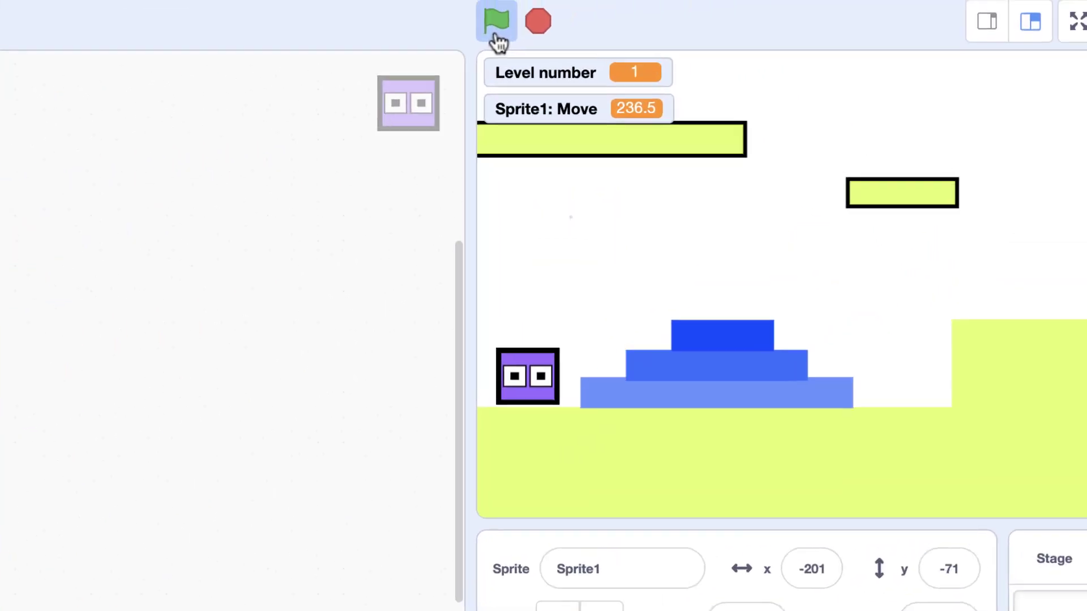
# Run the game and walk and jump the player around the blue steps to test costume changes with the collision fix
pyautogui.click(495, 22)
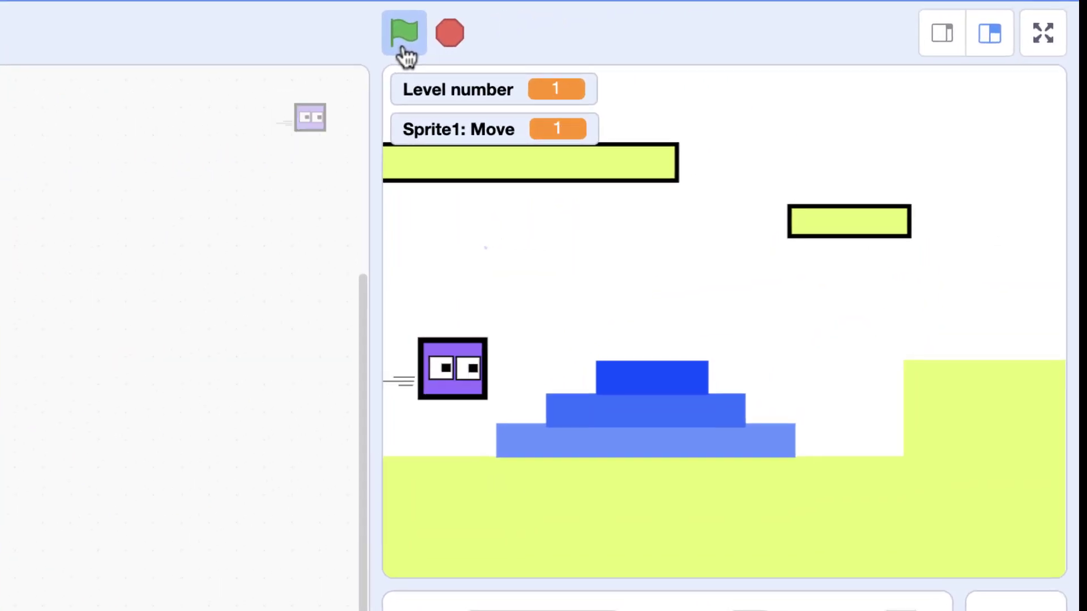
pyautogui.press('Left')
pyautogui.press('Up')
pyautogui.press('Right')
pyautogui.press('Up')
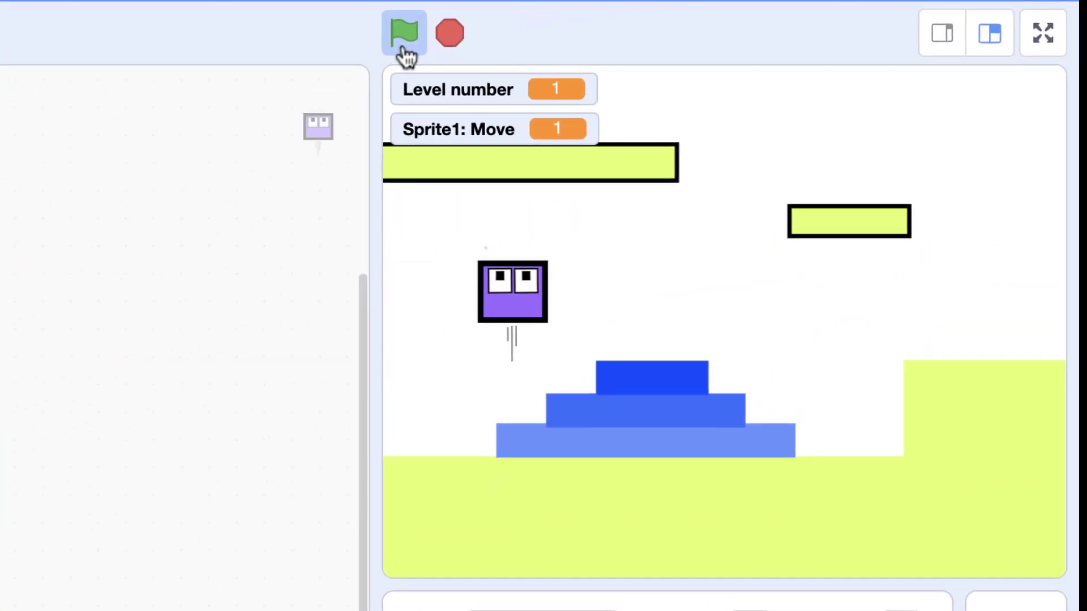
pyautogui.press('Up')
pyautogui.press('Right')
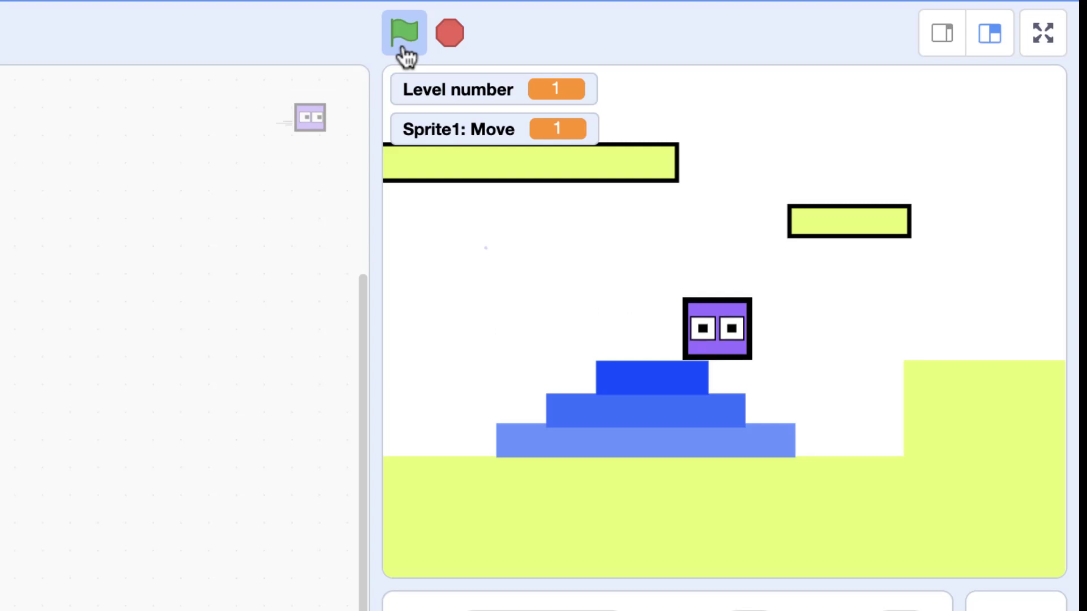
pyautogui.press('Up')
pyautogui.press('Right')
pyautogui.press('Up')
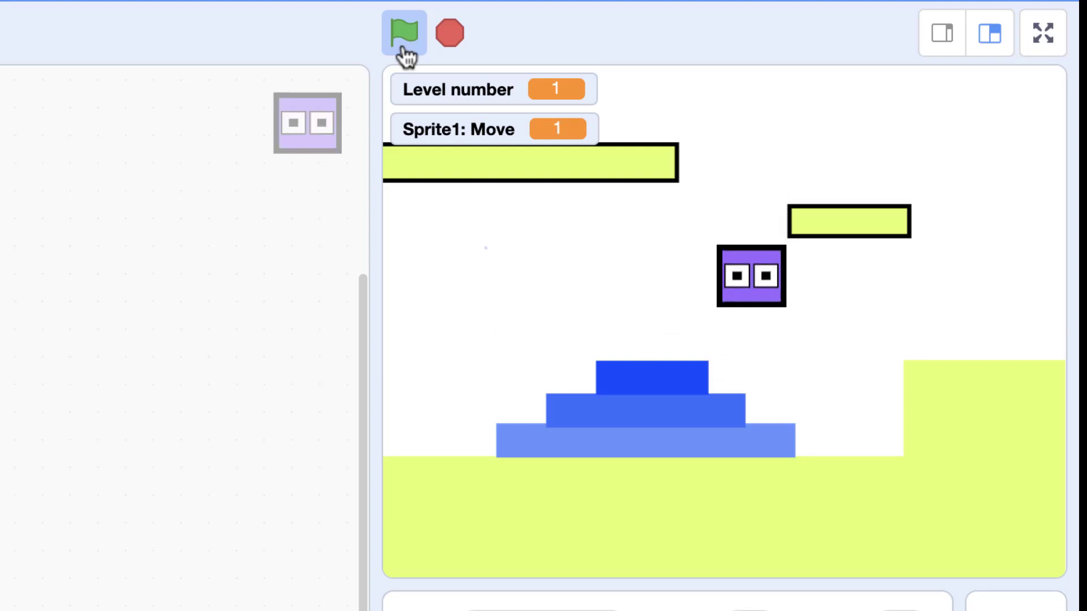
pyautogui.press('Up')
pyautogui.press('Left')
pyautogui.press('Right')
pyautogui.press('Up')
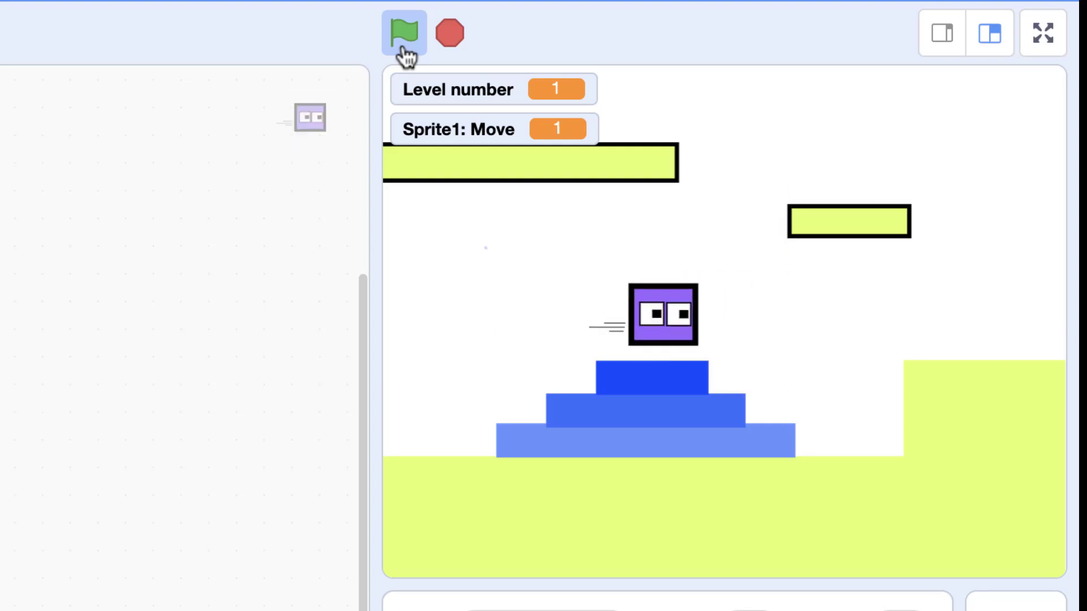
pyautogui.press('Left')
pyautogui.press('Up')
pyautogui.press('Right')
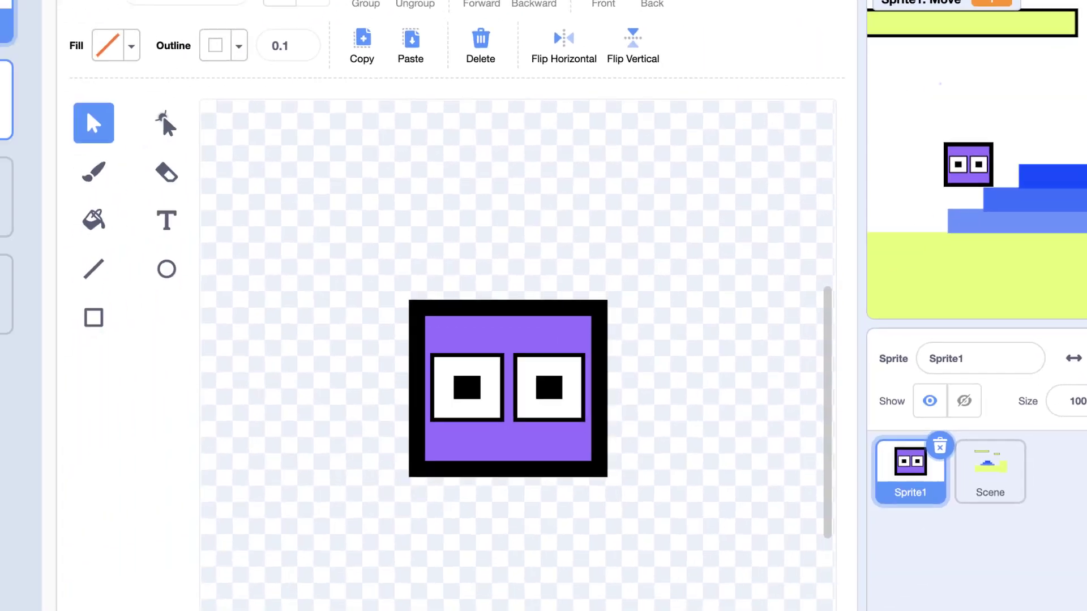
# Shrink the Right costume's invisible frame to the character's top, bottom and right edges, making the costume about 82 x 45
pyautogui.click(46, 85)
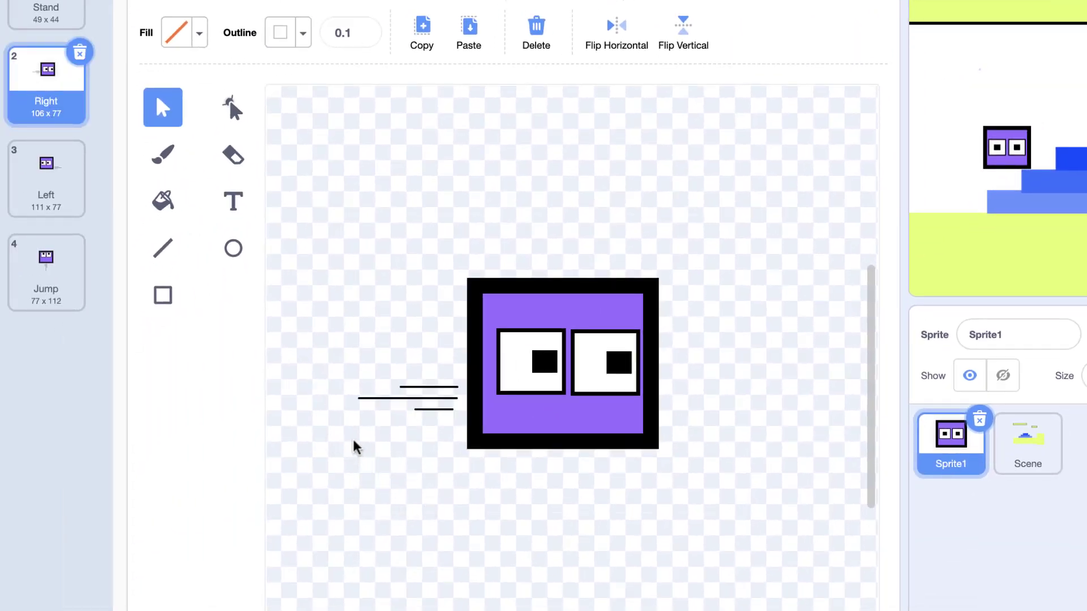
pyautogui.click(341, 286)
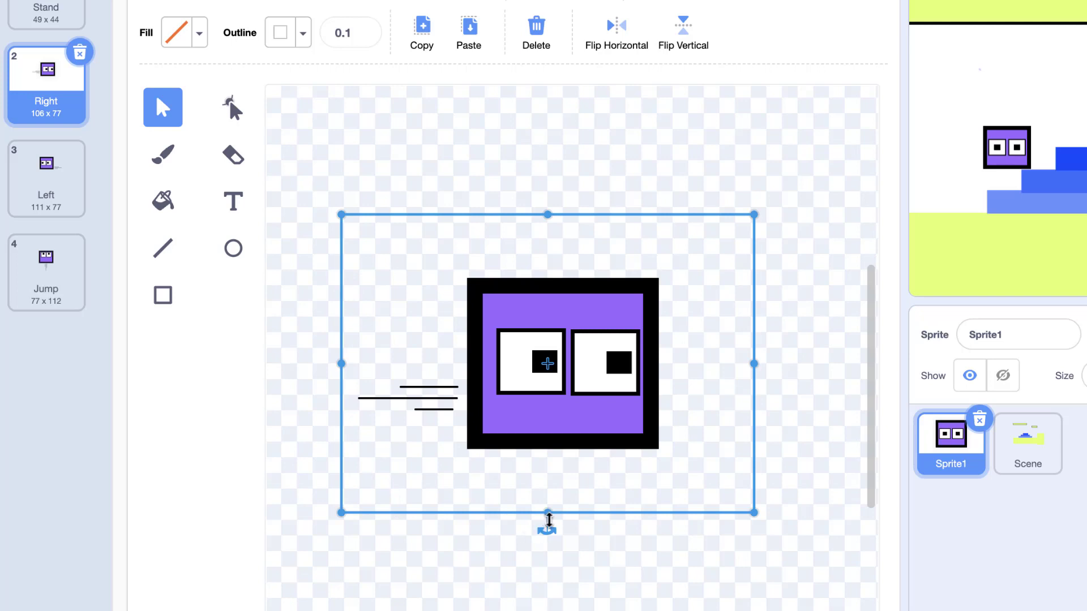
pyautogui.moveTo(548, 519); pyautogui.dragTo(540, 451)
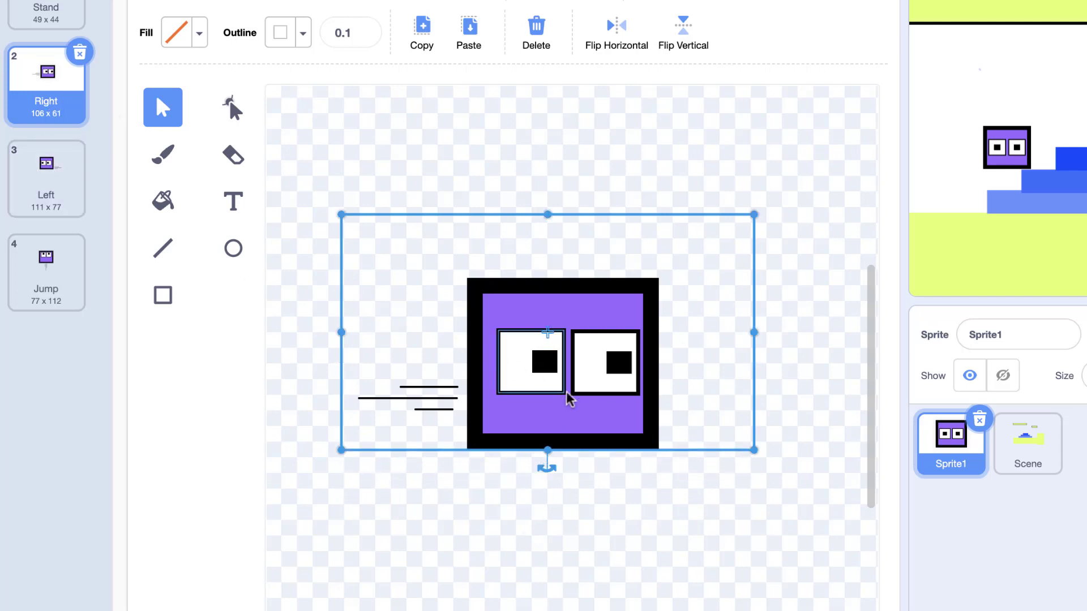
pyautogui.moveTo(548, 215); pyautogui.dragTo(548, 277)
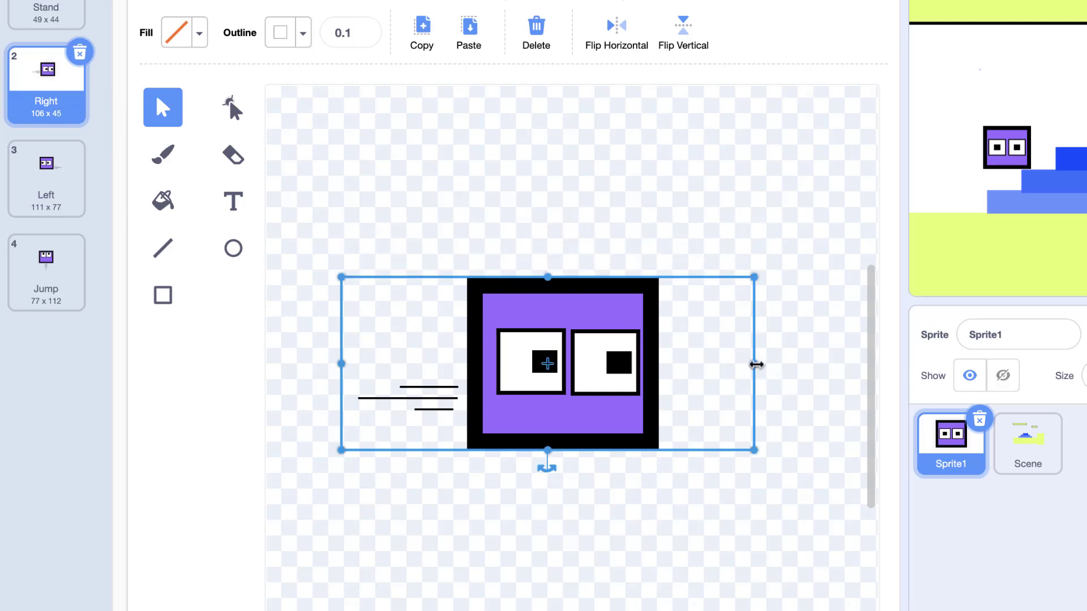
pyautogui.moveTo(757, 365); pyautogui.dragTo(660, 365)
# Shrink the Left costume's invisible frame to the character's top, bottom and left edges, making the costume about 81 x 45
pyautogui.click(29, 175)
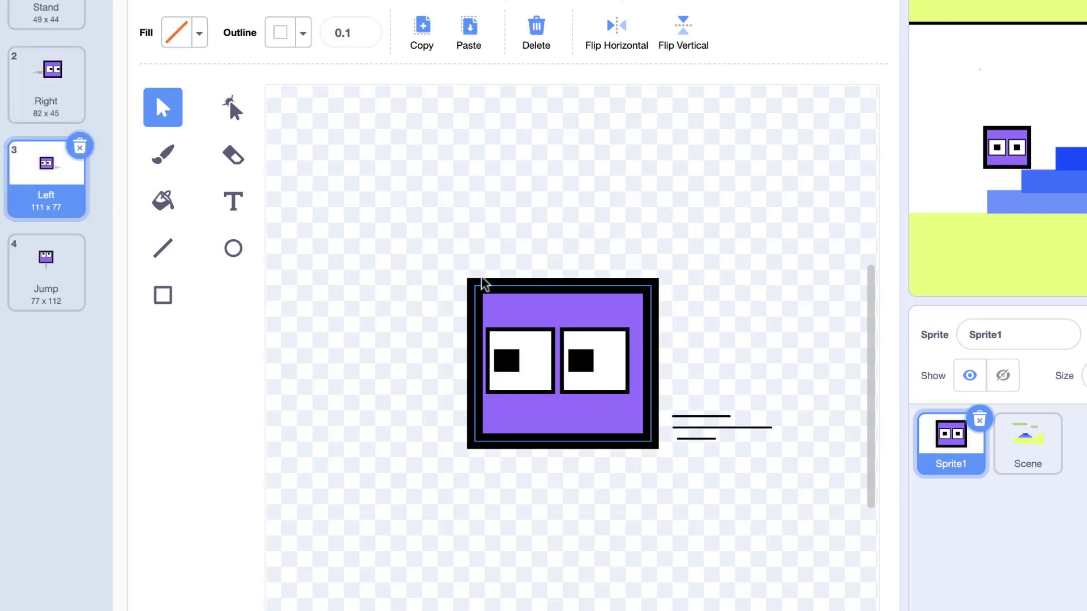
pyautogui.click(371, 221)
pyautogui.moveTo(563, 214); pyautogui.dragTo(563, 278)
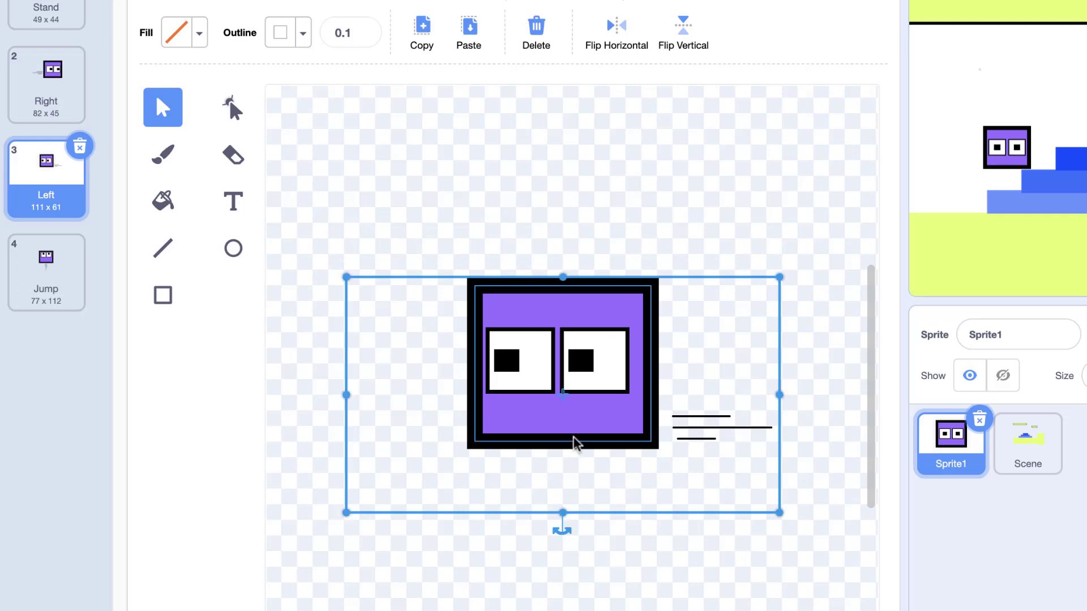
pyautogui.moveTo(563, 514); pyautogui.dragTo(572, 451)
pyautogui.moveTo(351, 365); pyautogui.dragTo(468, 369)
# Shrink the Jump costume's frame to fit the character's top and sides and the ends of its vertical lines, about 51 x 74
pyautogui.click(22, 249)
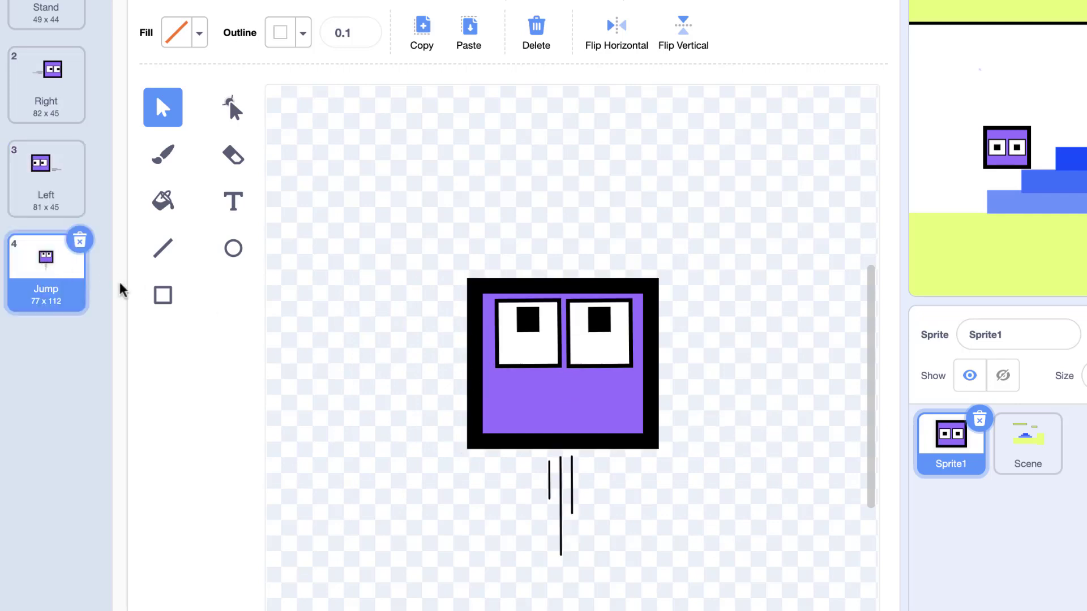
pyautogui.click(570, 420)
pyautogui.click(417, 323)
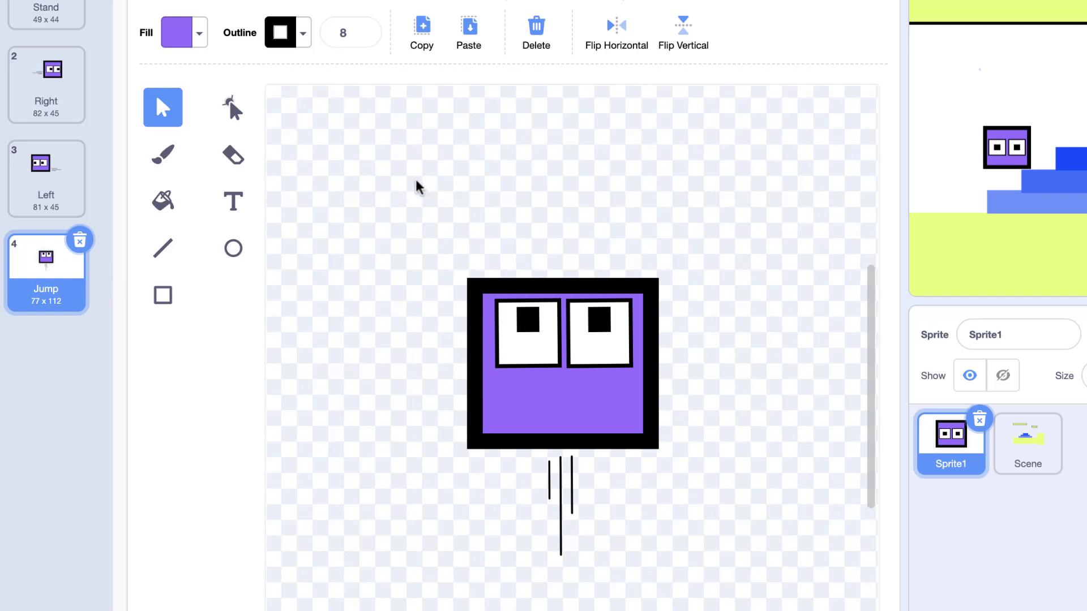
pyautogui.click(657, 151)
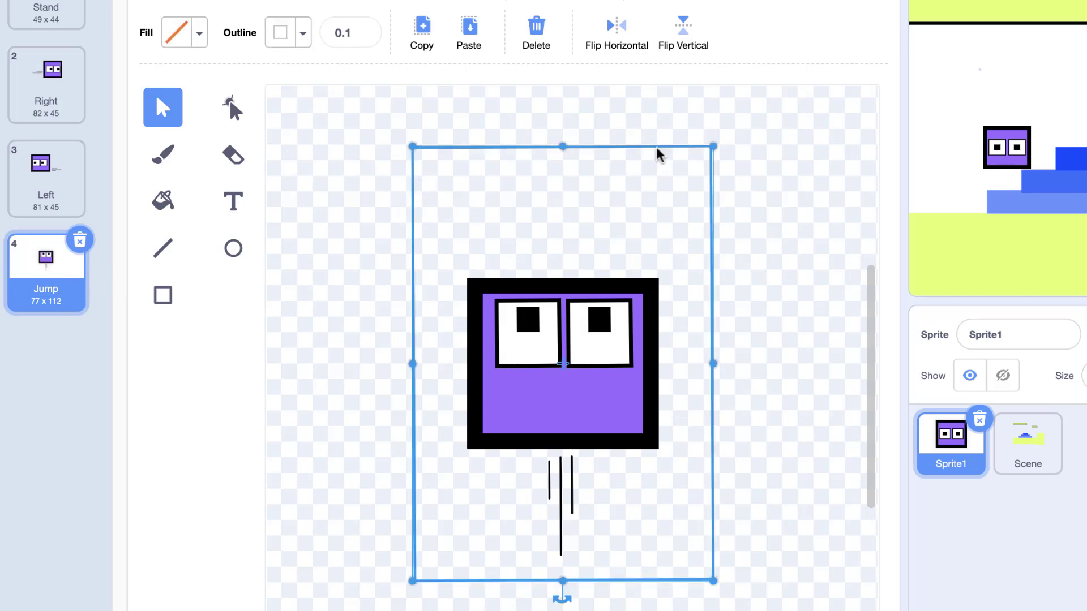
pyautogui.moveTo(568, 143); pyautogui.dragTo(568, 278)
pyautogui.moveTo(713, 429); pyautogui.dragTo(661, 424)
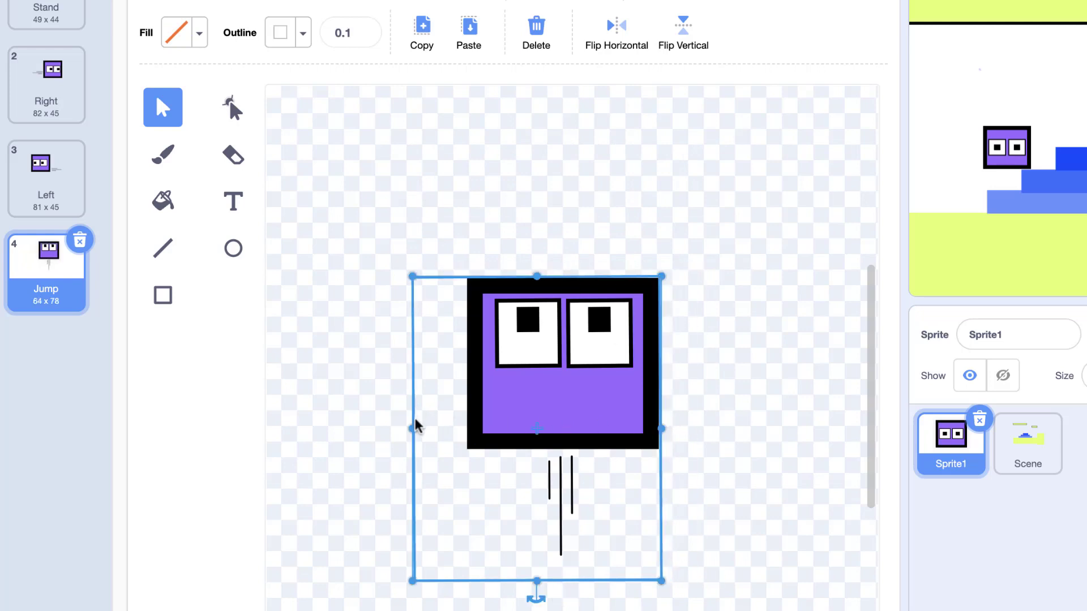
pyautogui.moveTo(416, 428); pyautogui.dragTo(470, 425)
pyautogui.moveTo(564, 580); pyautogui.dragTo(568, 562)
# Check the Left costume's frame and pull the left edge of the Right costume's frame in to its motion lines
pyautogui.click(35, 182)
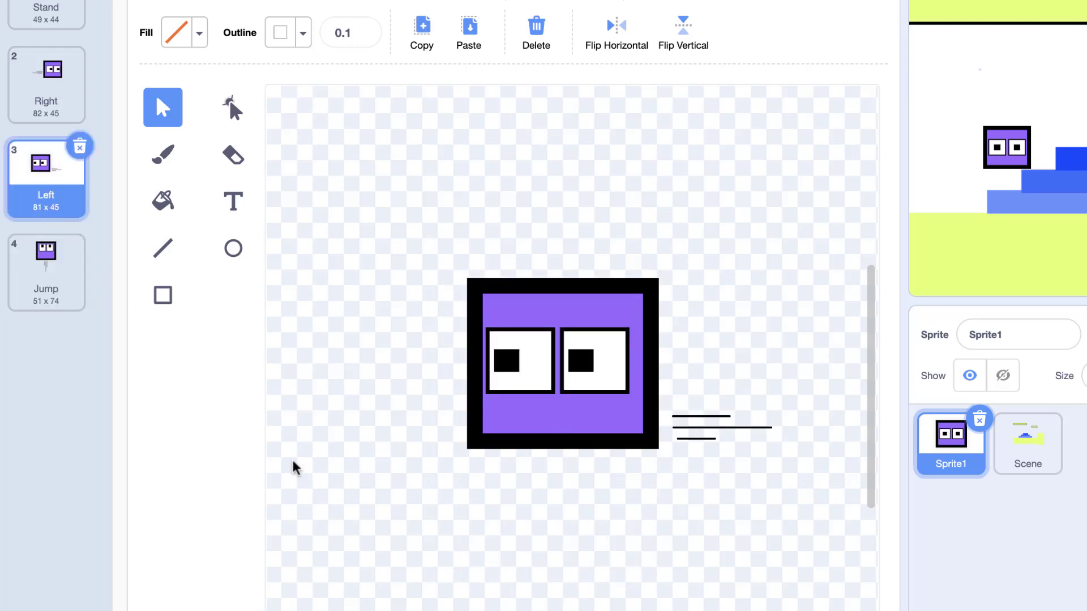
pyautogui.click(767, 450)
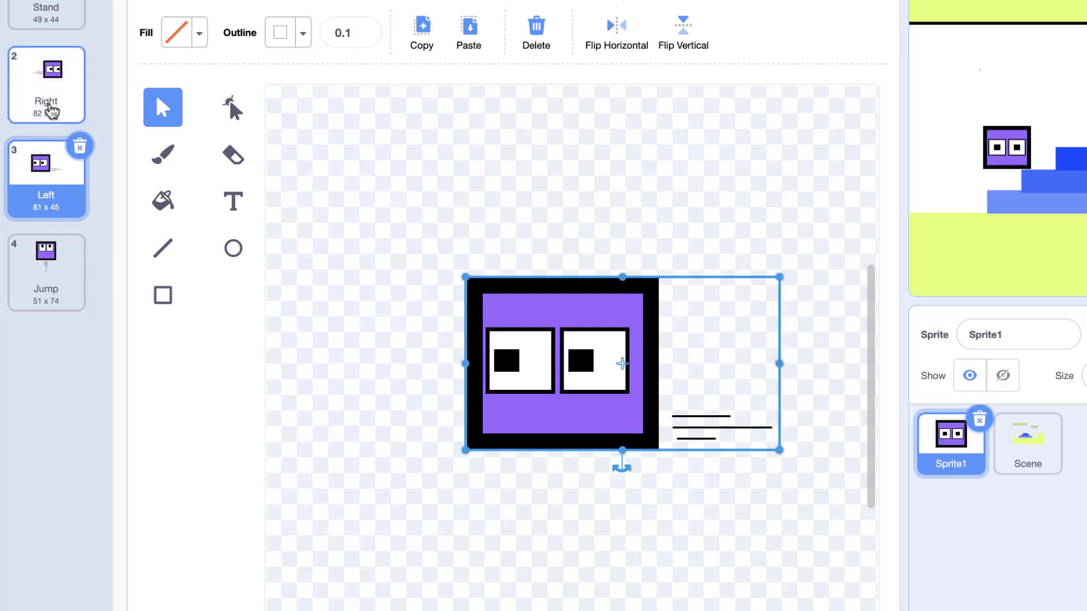
pyautogui.click(50, 103)
pyautogui.click(583, 378)
pyautogui.moveTo(427, 371); pyautogui.dragTo(342, 322)
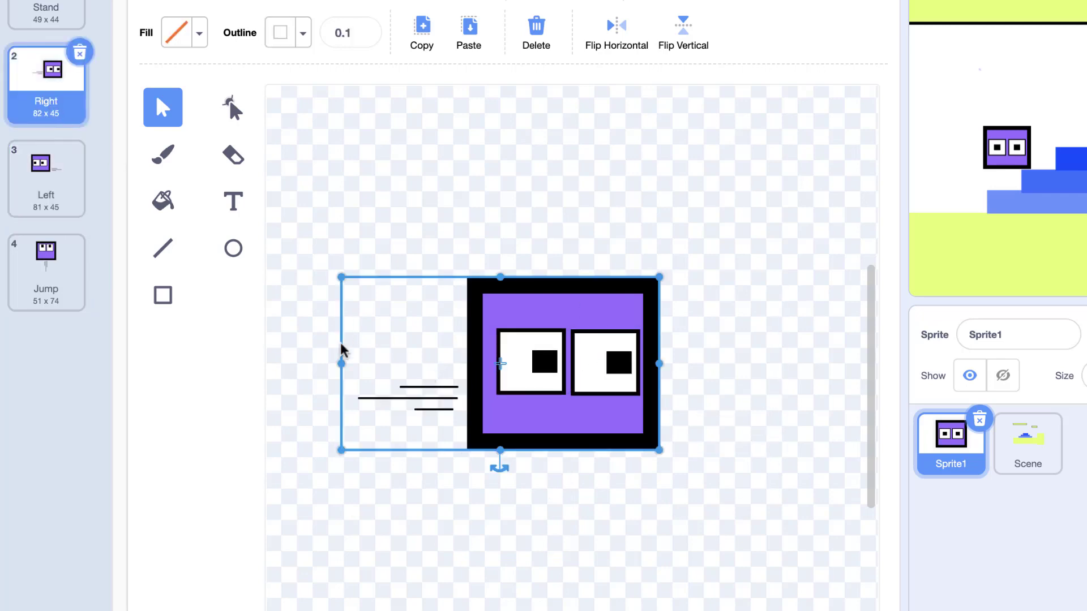
pyautogui.moveTo(341, 364); pyautogui.dragTo(356, 369)
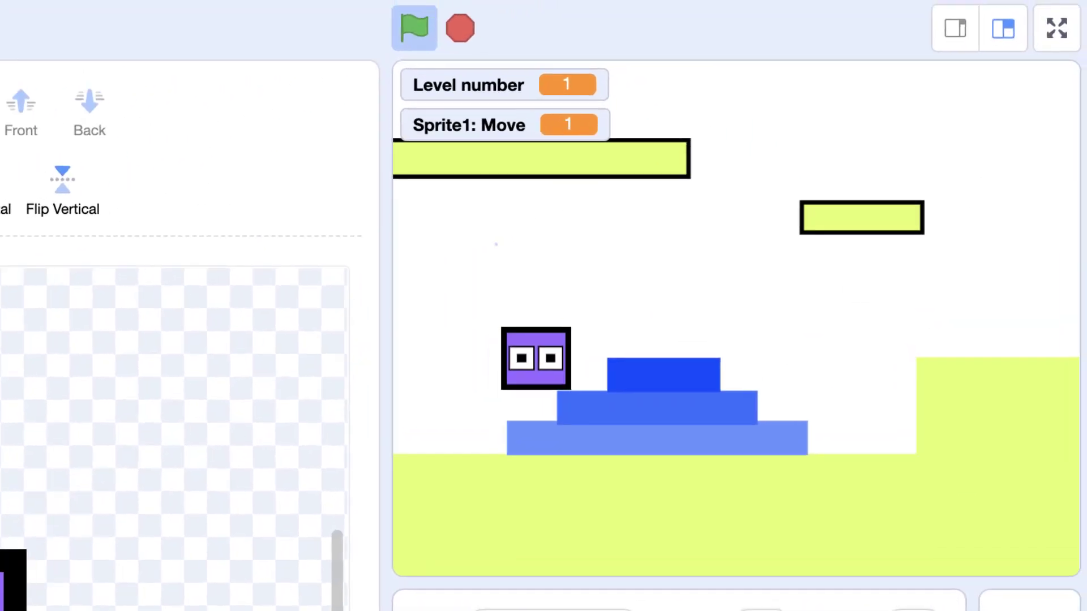
# Run the game and move the player over the blue steps and through level 1 to test the tightened costume frames
pyautogui.press('Right')
pyautogui.press('Up')
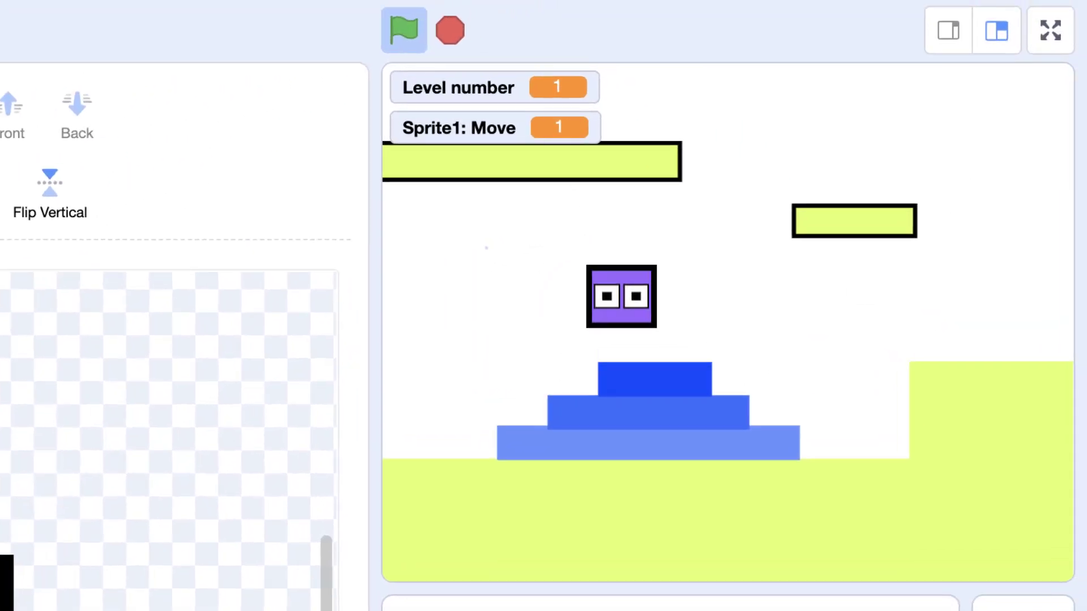
pyautogui.press('Right')
pyautogui.press('Up')
pyautogui.press('Up')
pyautogui.press('Right')
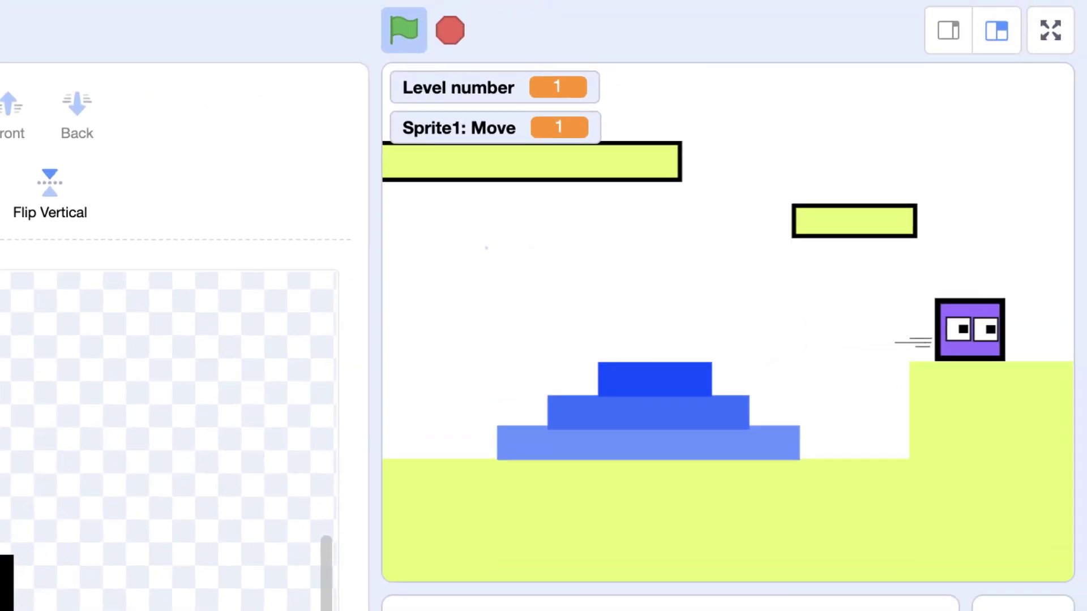
pyautogui.press('Up')
pyautogui.press('Left')
pyautogui.press('Right')
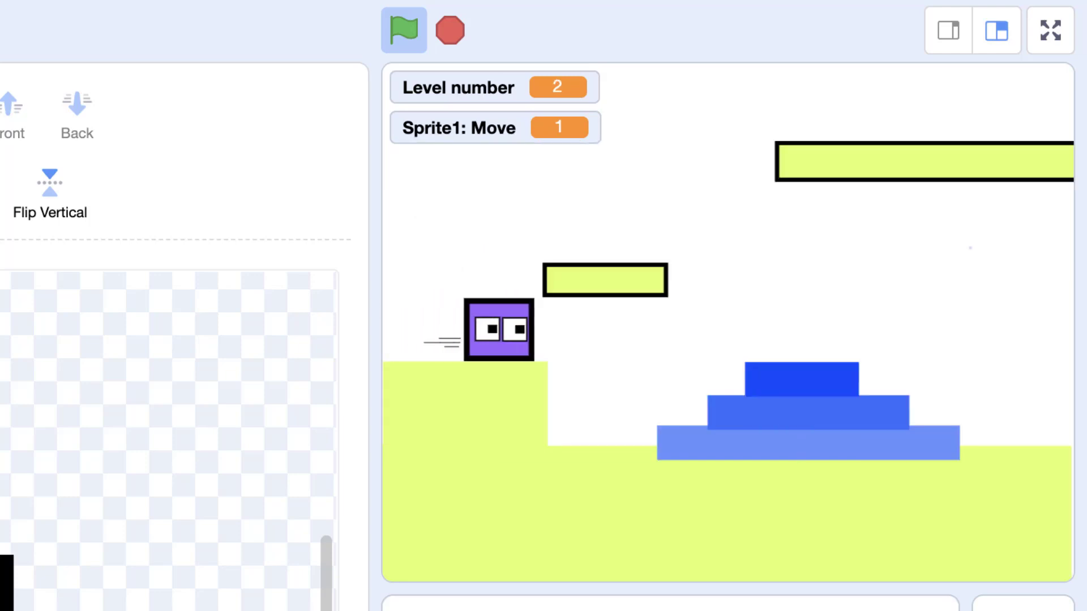
# Walk and jump the player across level 2's small platform and blue steps to the right edge
pyautogui.press('Up')
pyautogui.press('Left')
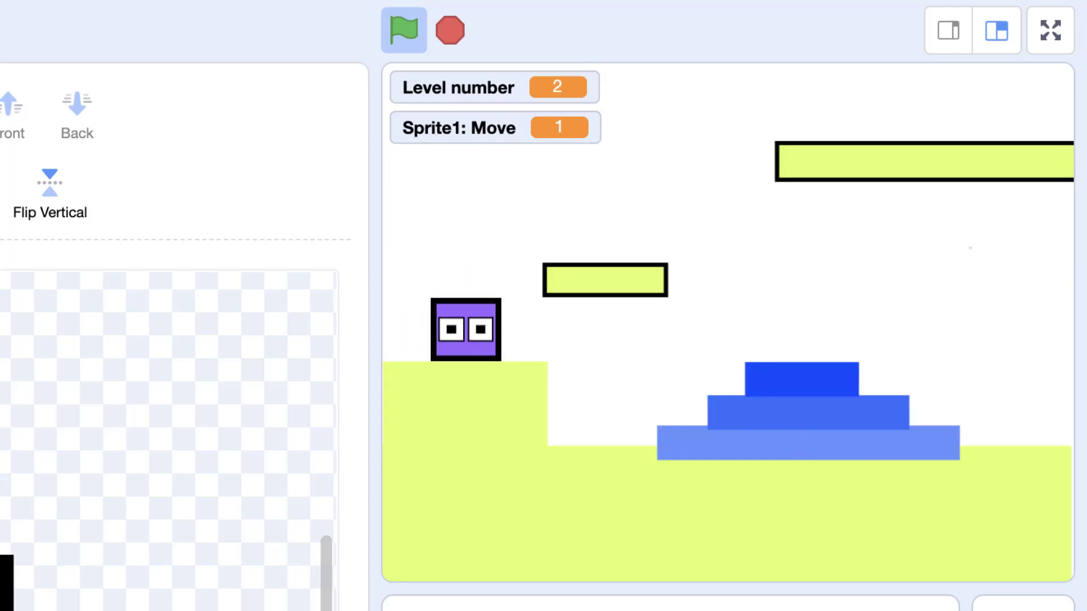
pyautogui.press('Up')
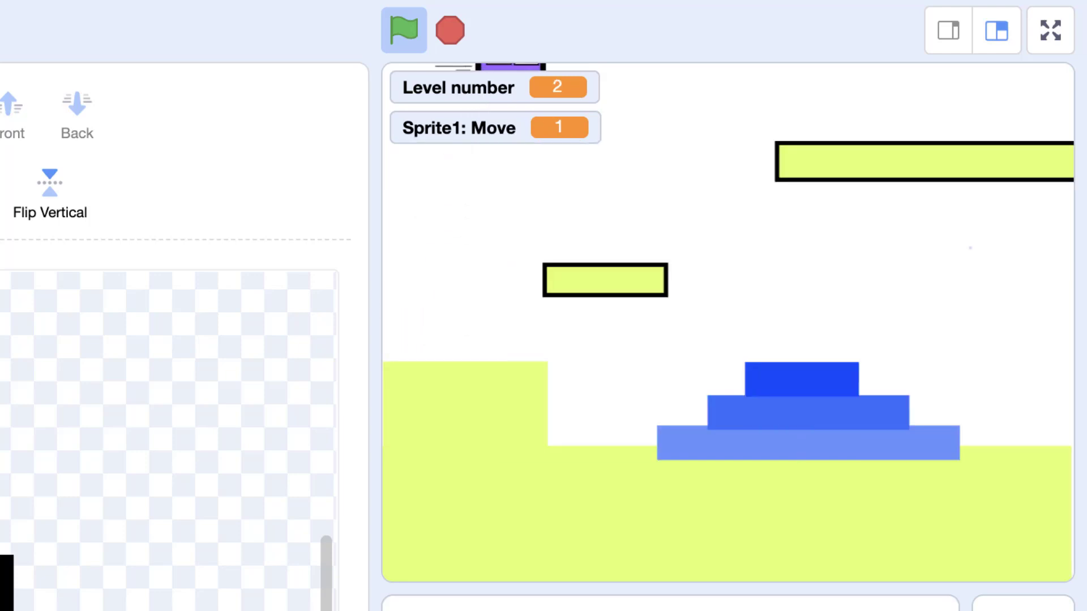
pyautogui.press('Right')
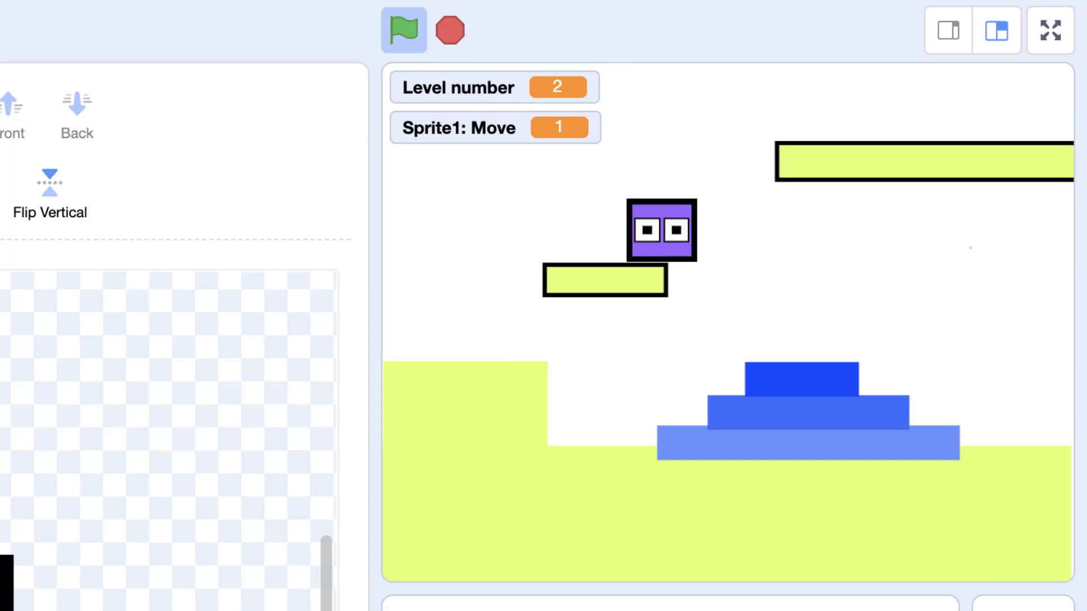
pyautogui.press('Right')
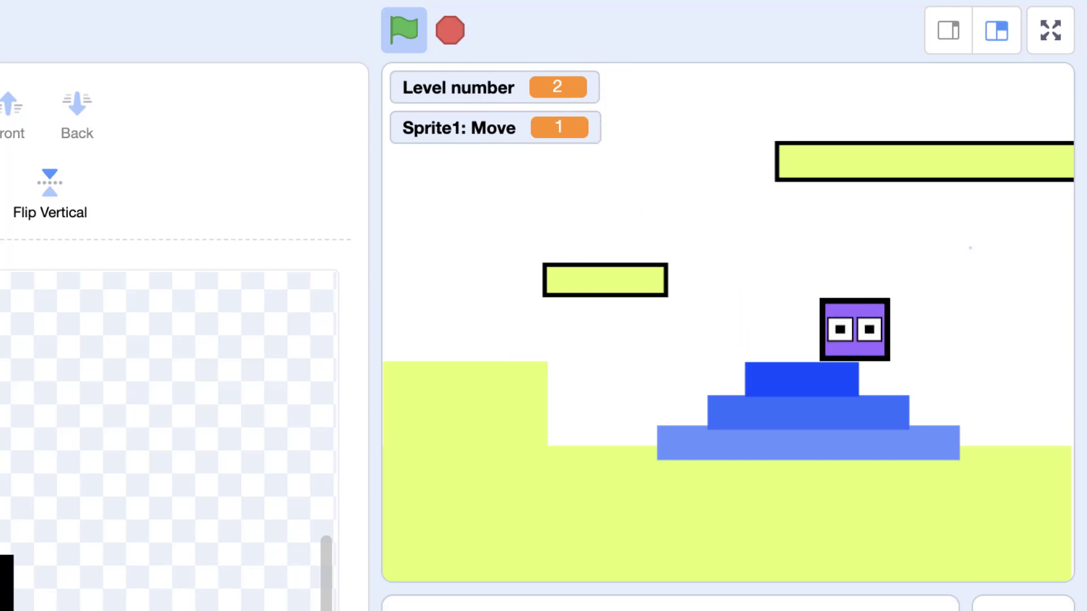
pyautogui.press('Right')
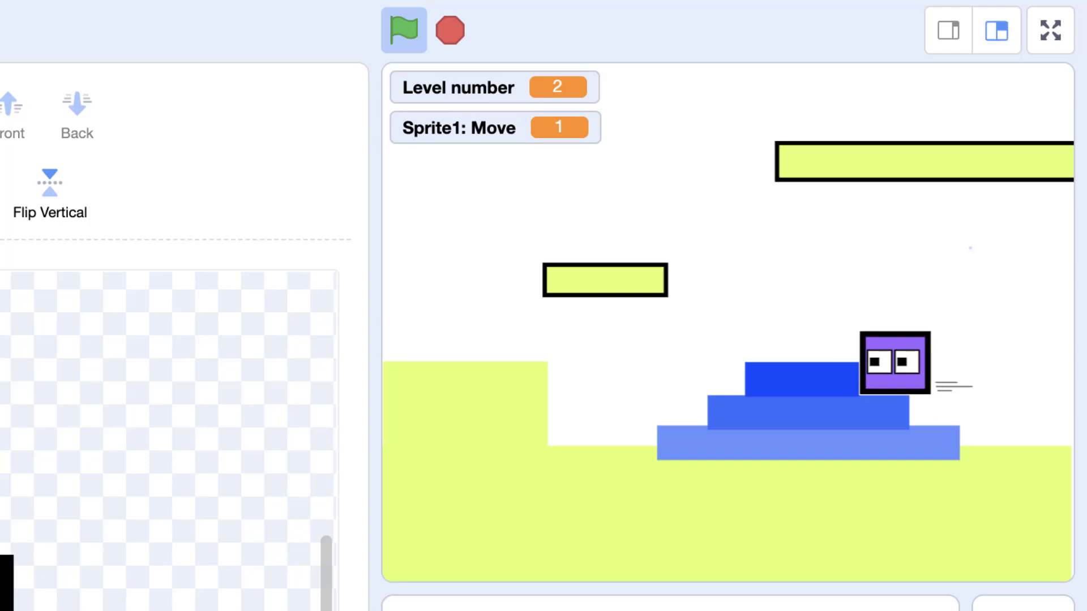
pyautogui.press('Right')
pyautogui.press('Right')
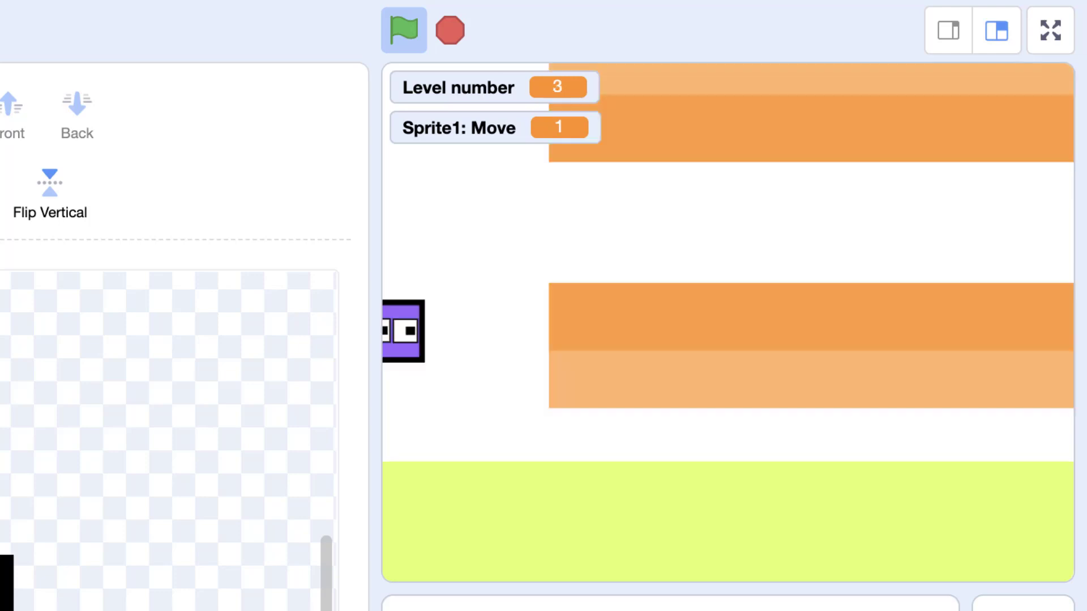
# Jump the player onto level 3's orange platform and walk it both ways to test the costume changes
pyautogui.press('Up')
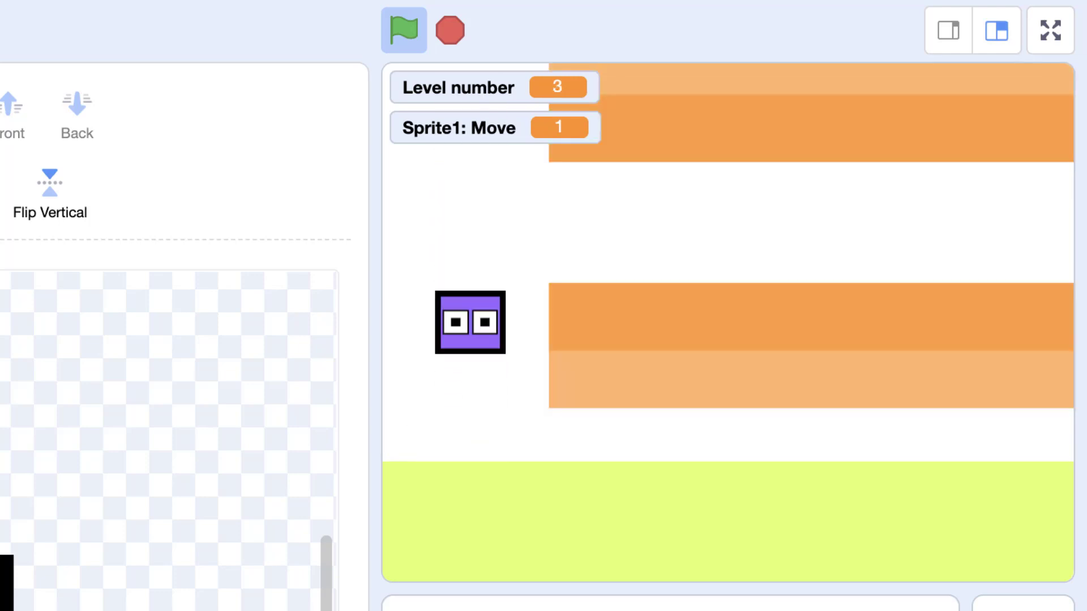
pyautogui.press('Right')
pyautogui.press('Right')
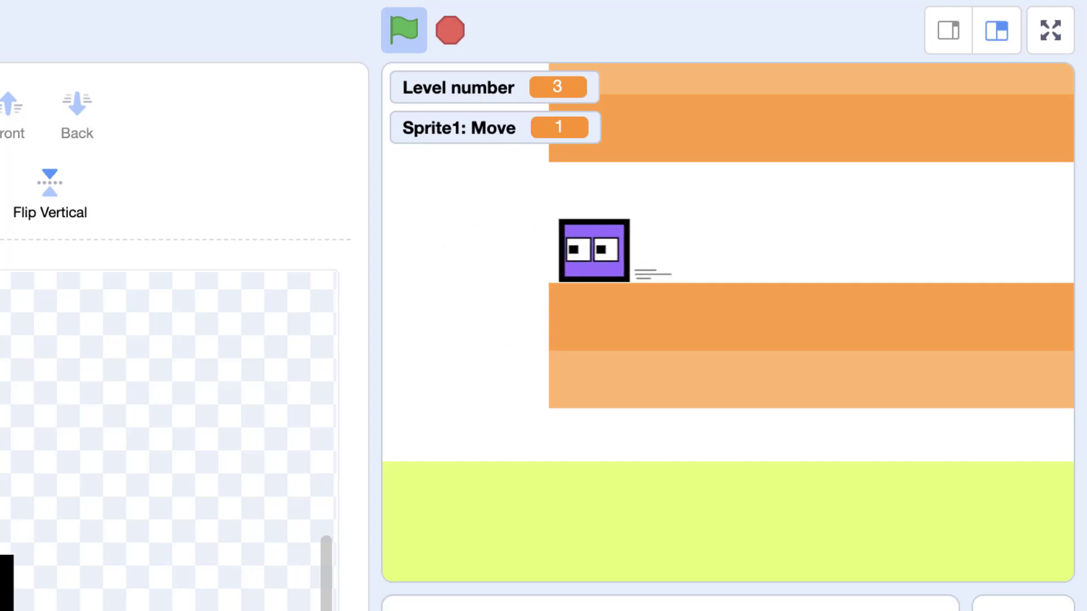
pyautogui.press('Right')
pyautogui.press('Left')
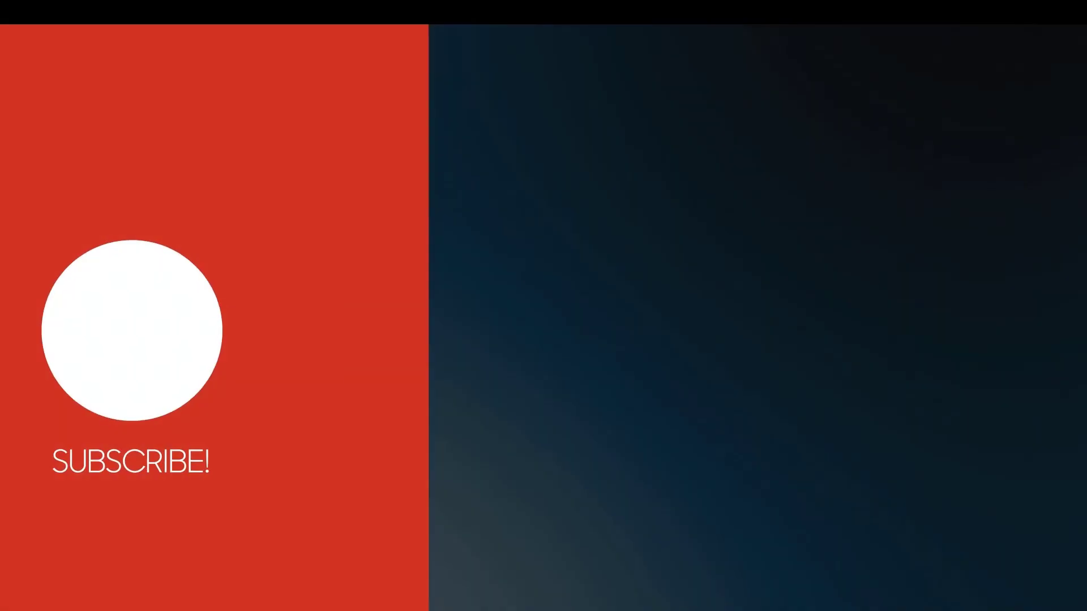